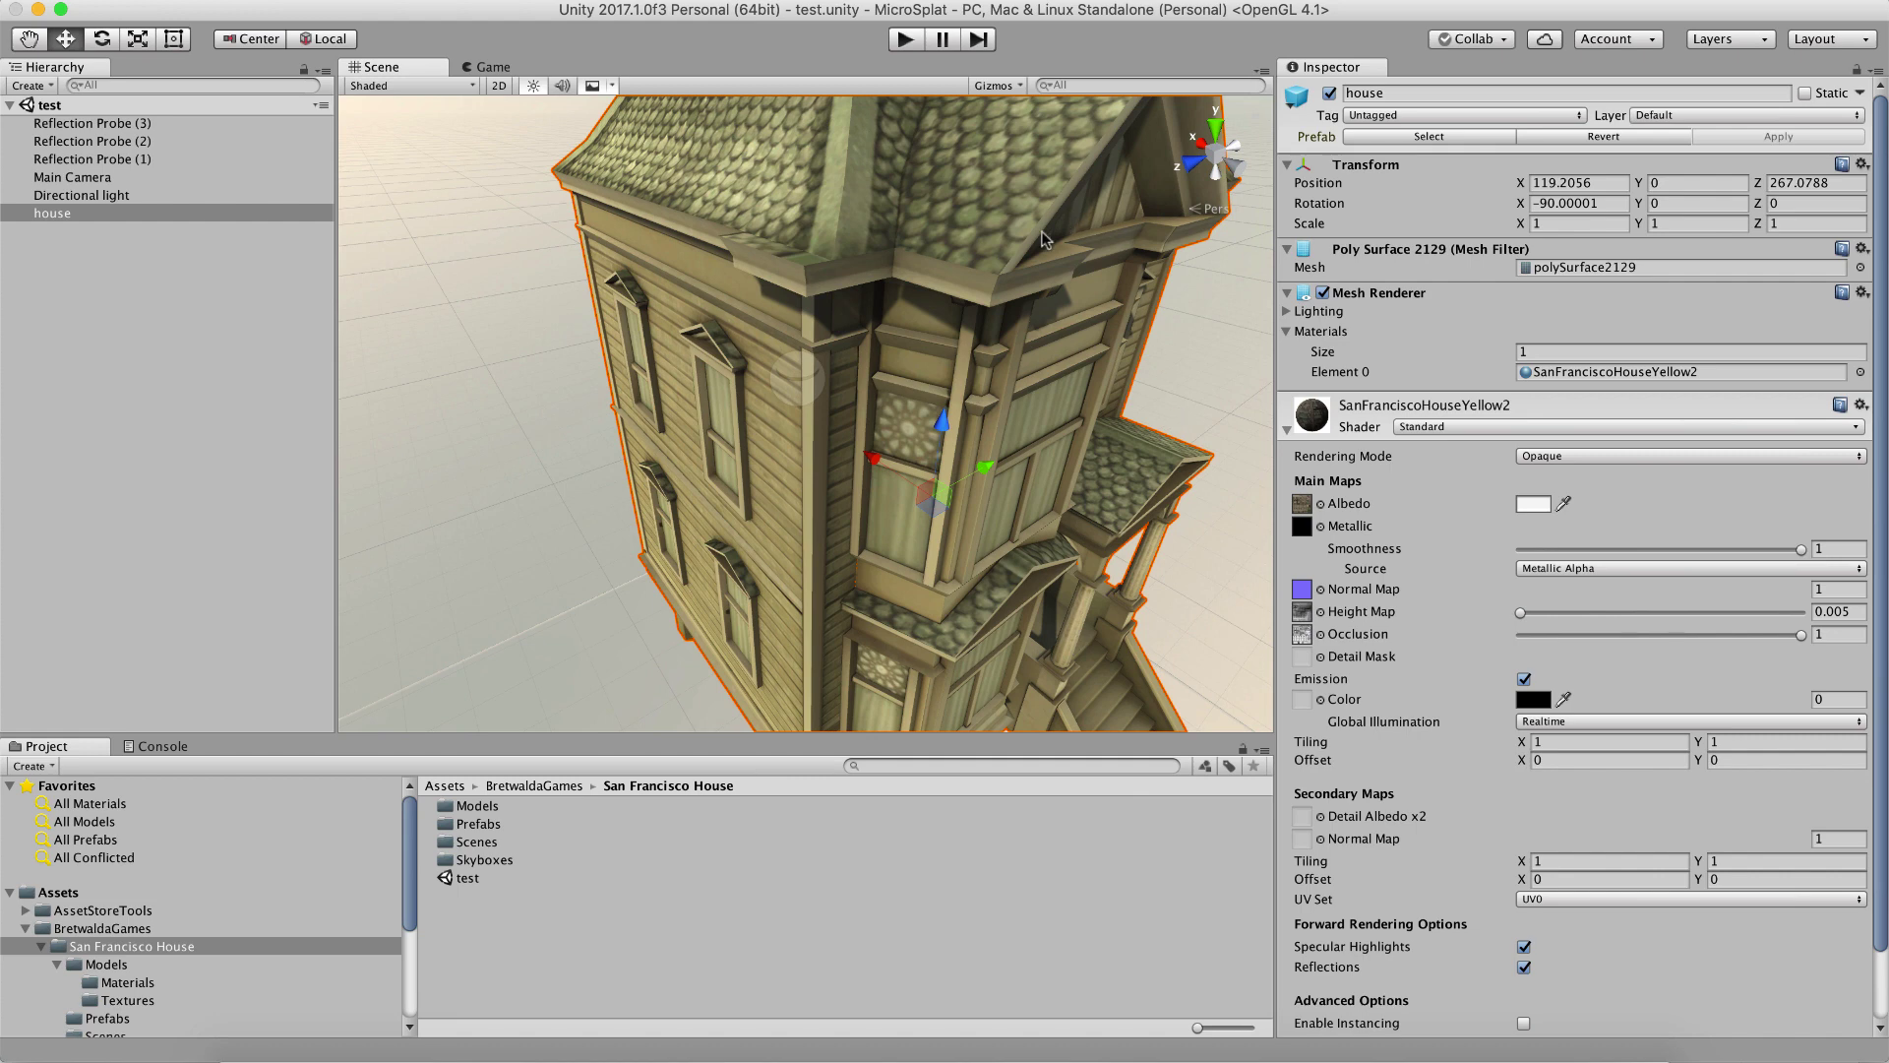
- Orbit the Scene view in toward the house's tiled roof and upper walls
{"action": "left_click_drag", "start_coordinate": [975, 345], "coordinate": [844, 380], "text": "alt"}
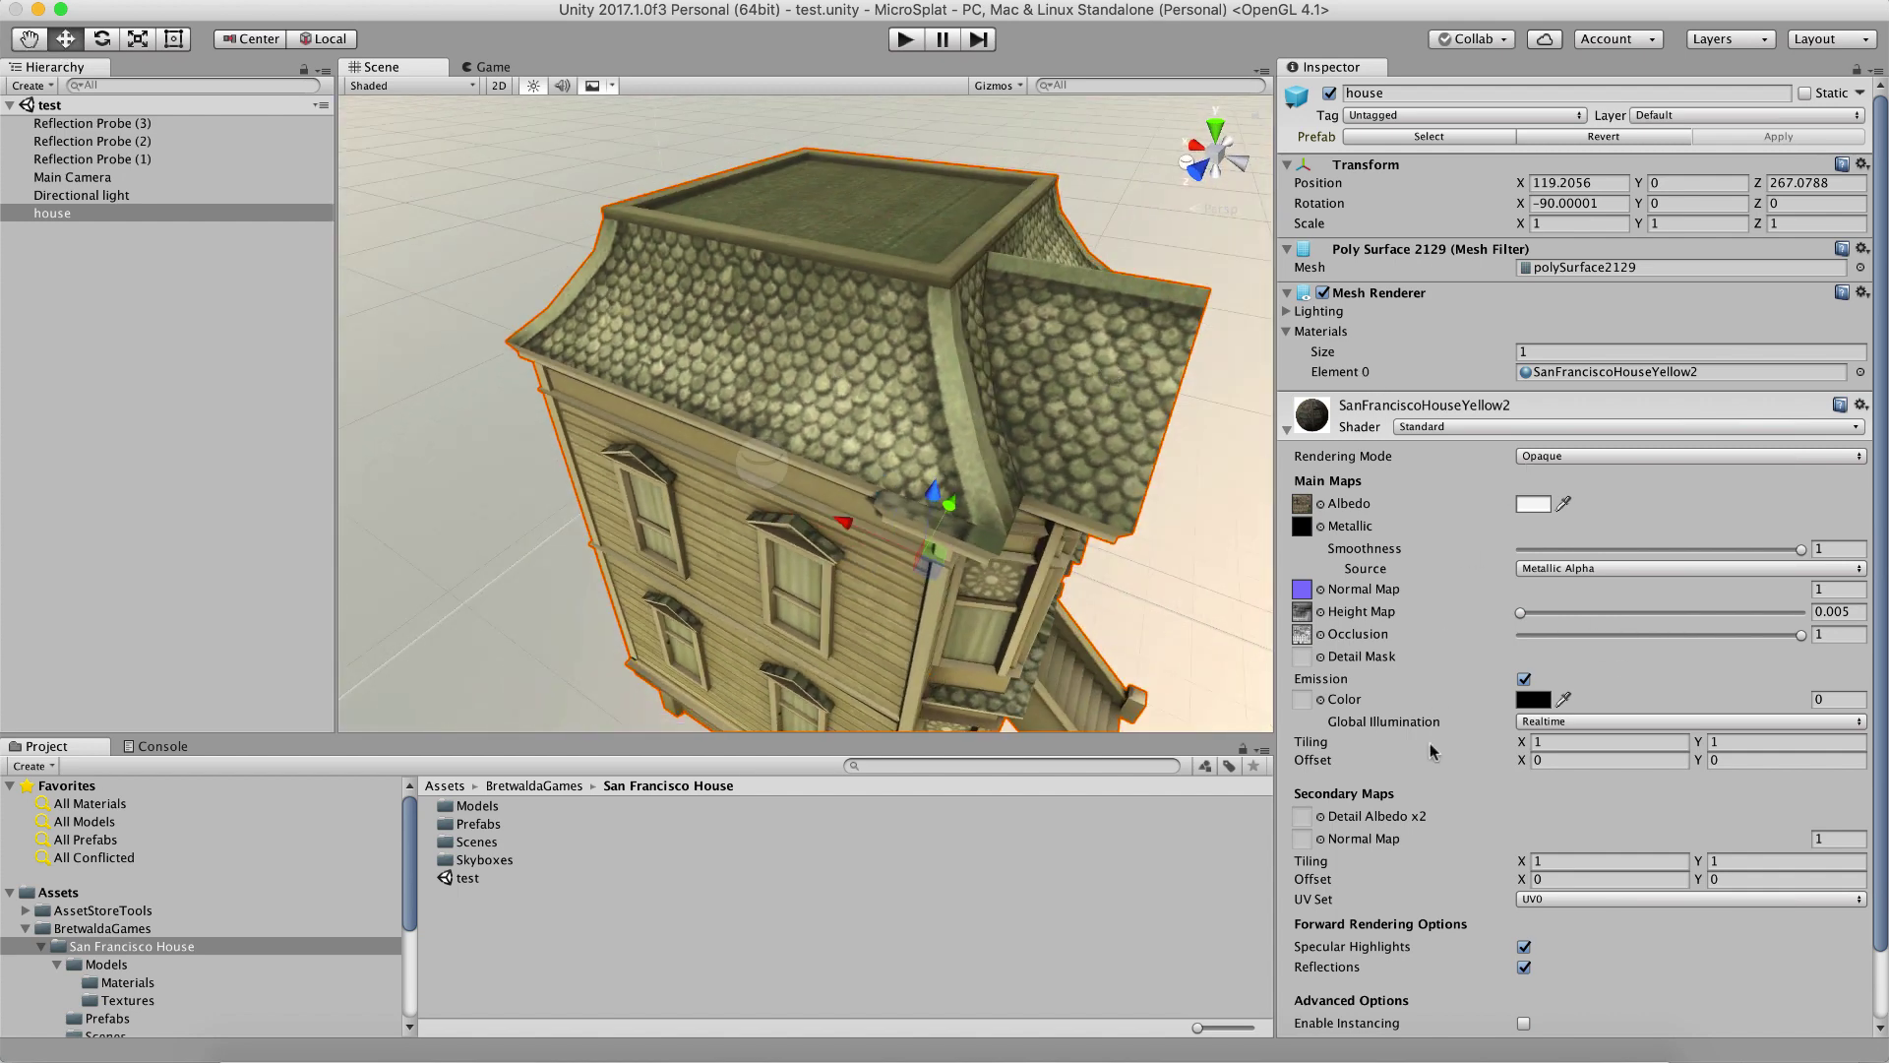
{"action": "scroll", "coordinate": [1431, 744], "scroll_direction": "down", "scroll_amount": 1}
{"action": "scroll", "coordinate": [1431, 750], "scroll_direction": "down", "scroll_amount": 3}
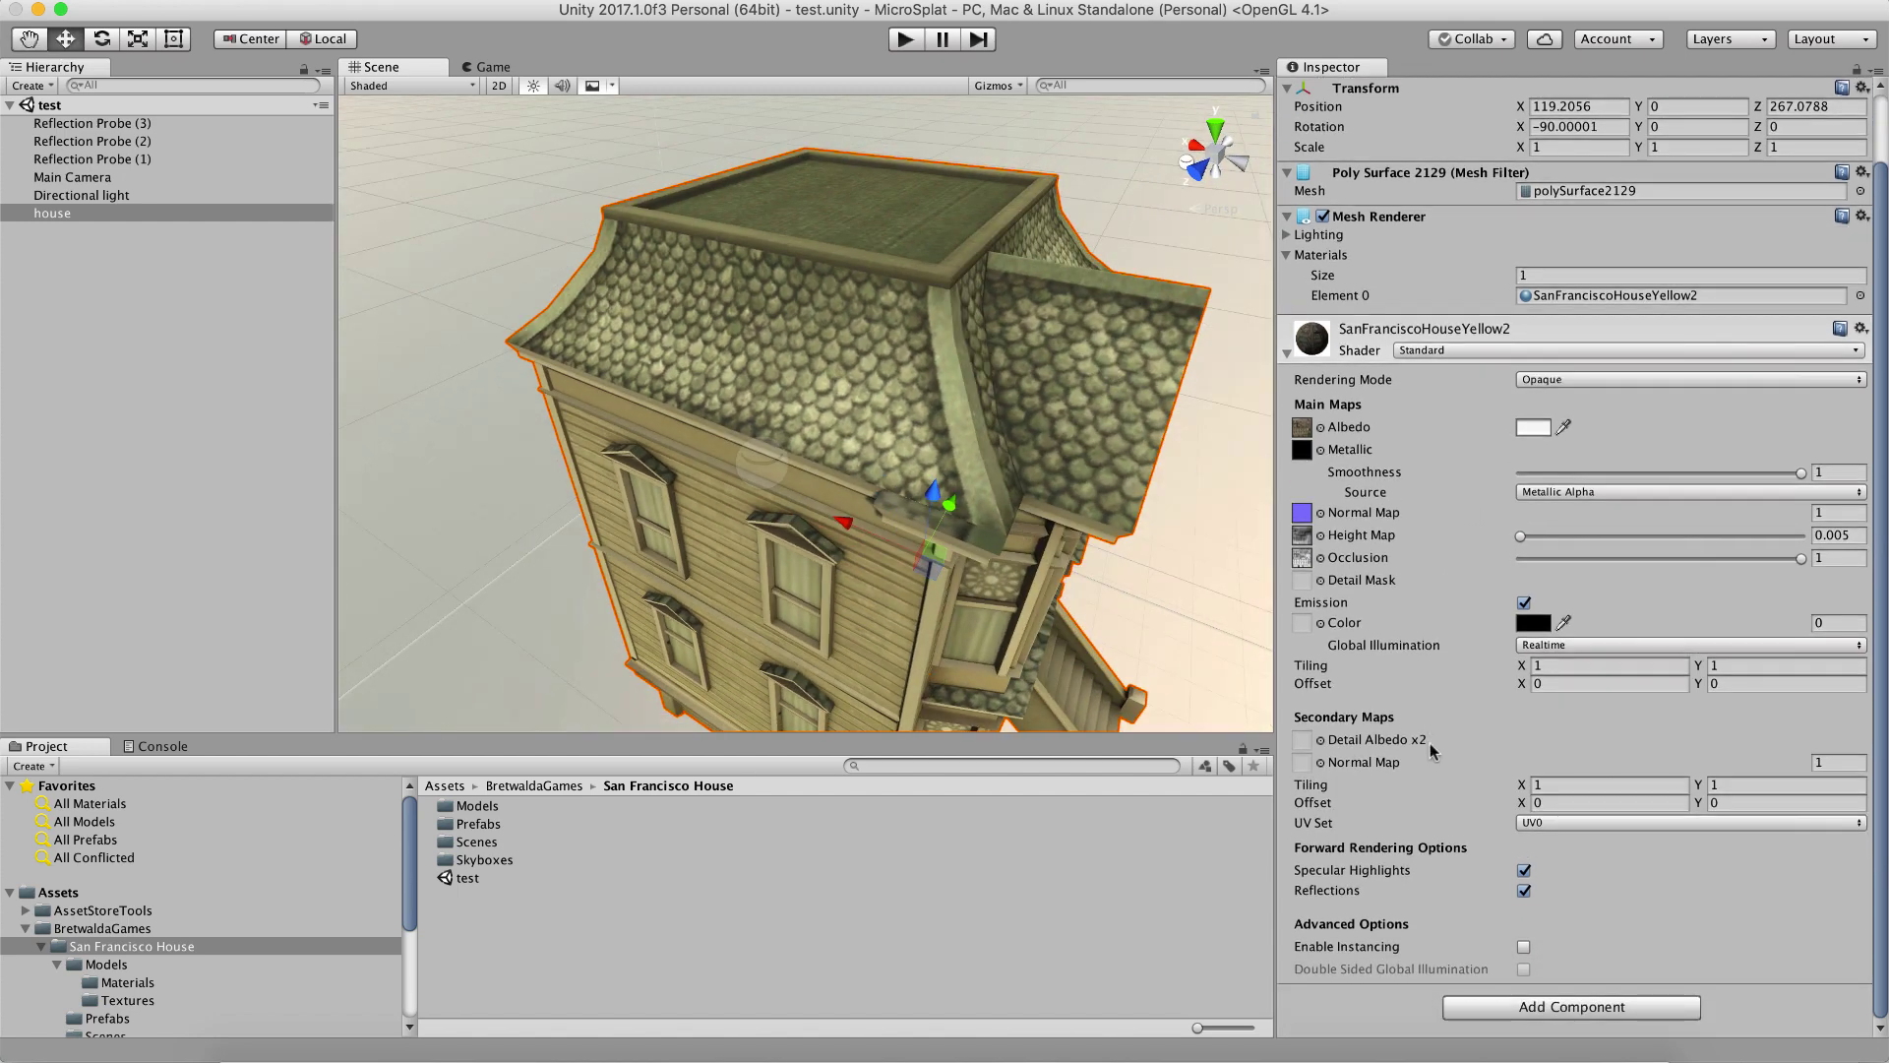
- Add a Micro Splat Mesh (Script) component to the house through the MicroSplatMesh component search
{"action": "left_click", "coordinate": [1523, 1017]}
{"action": "type", "text": "Micro"}
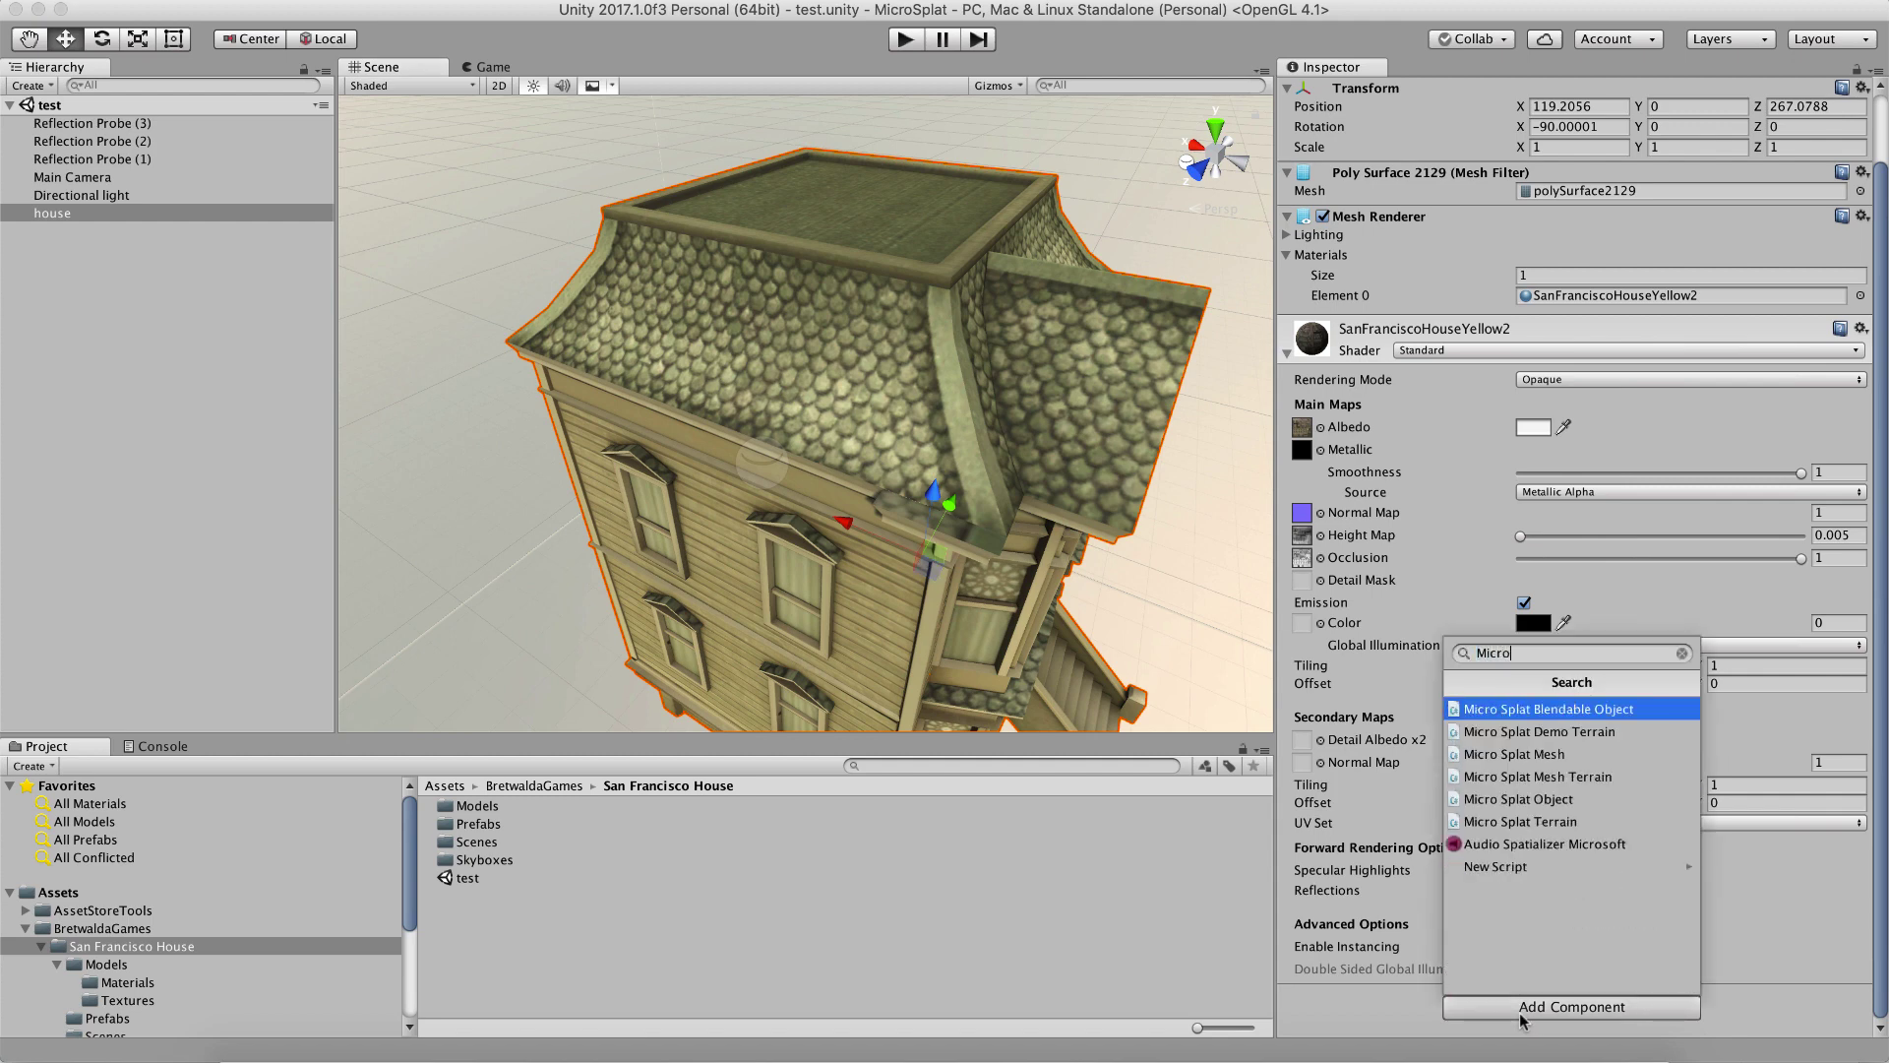
{"action": "type", "text": "SplatMesh"}
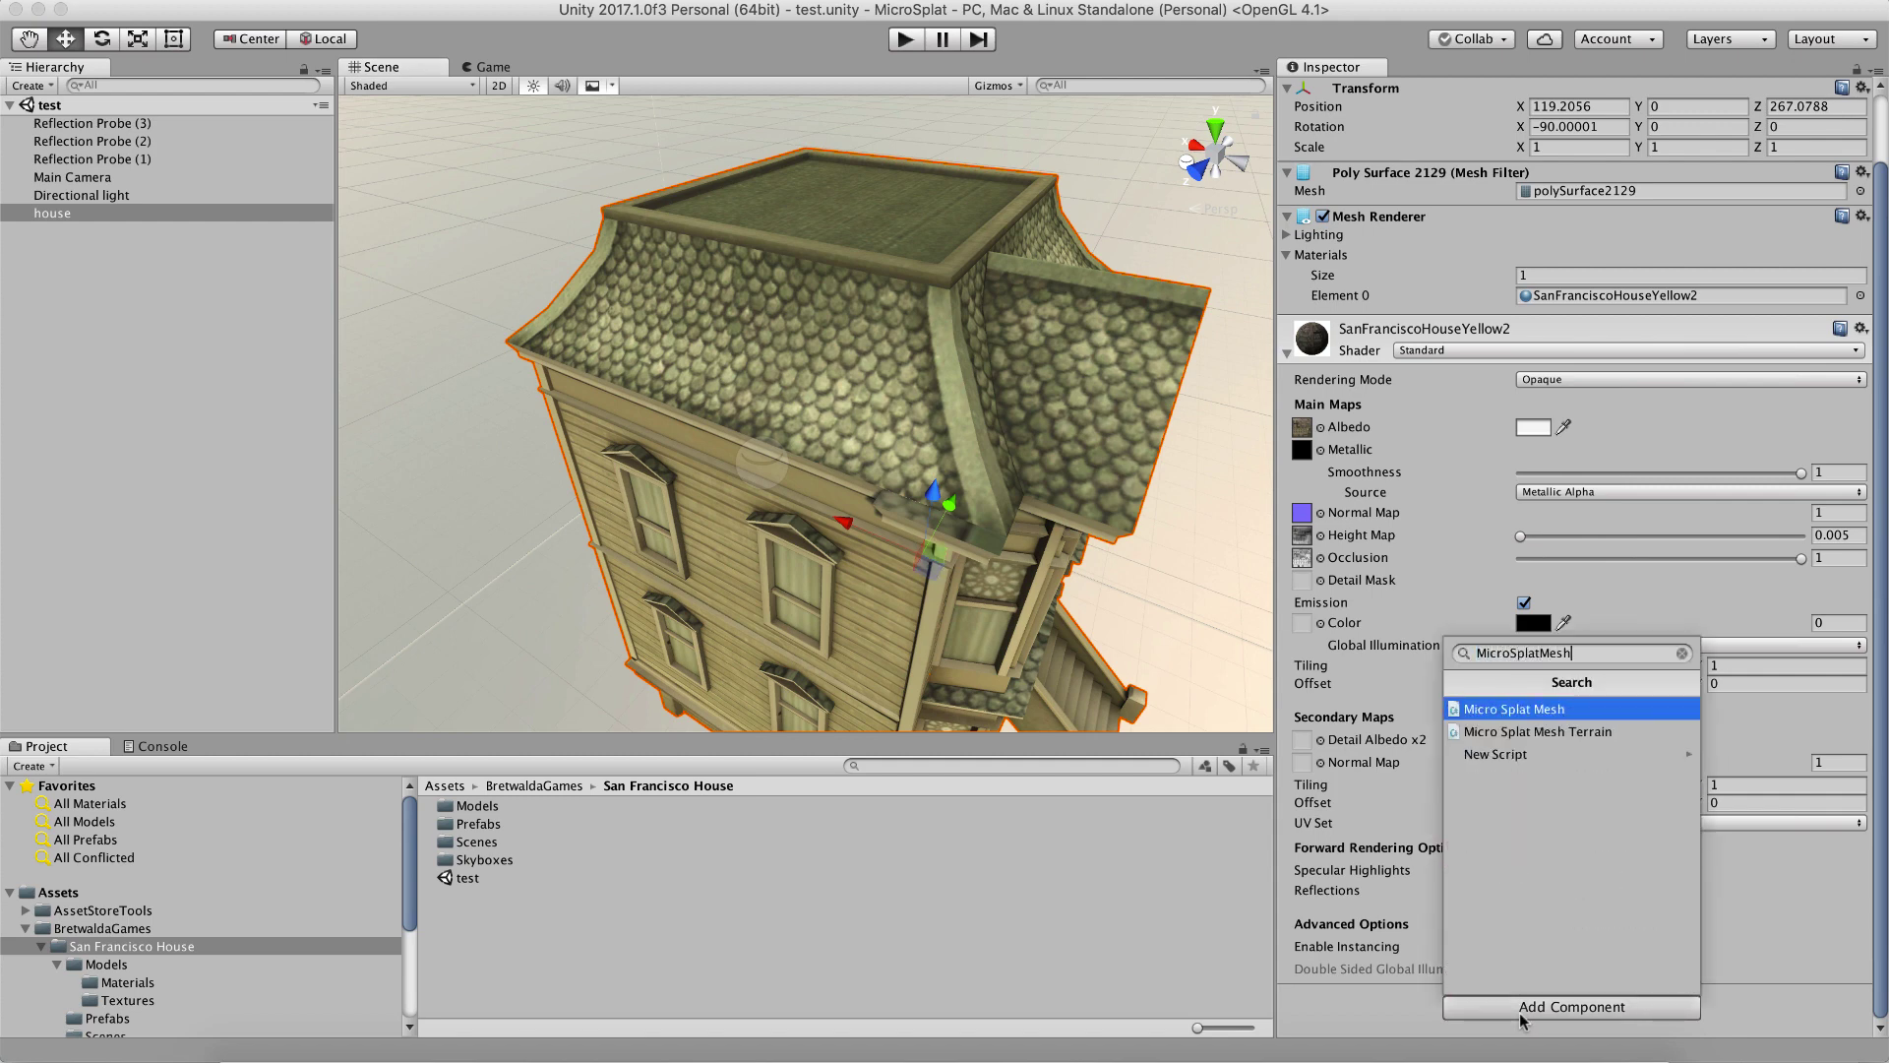
{"action": "key", "text": "Return"}
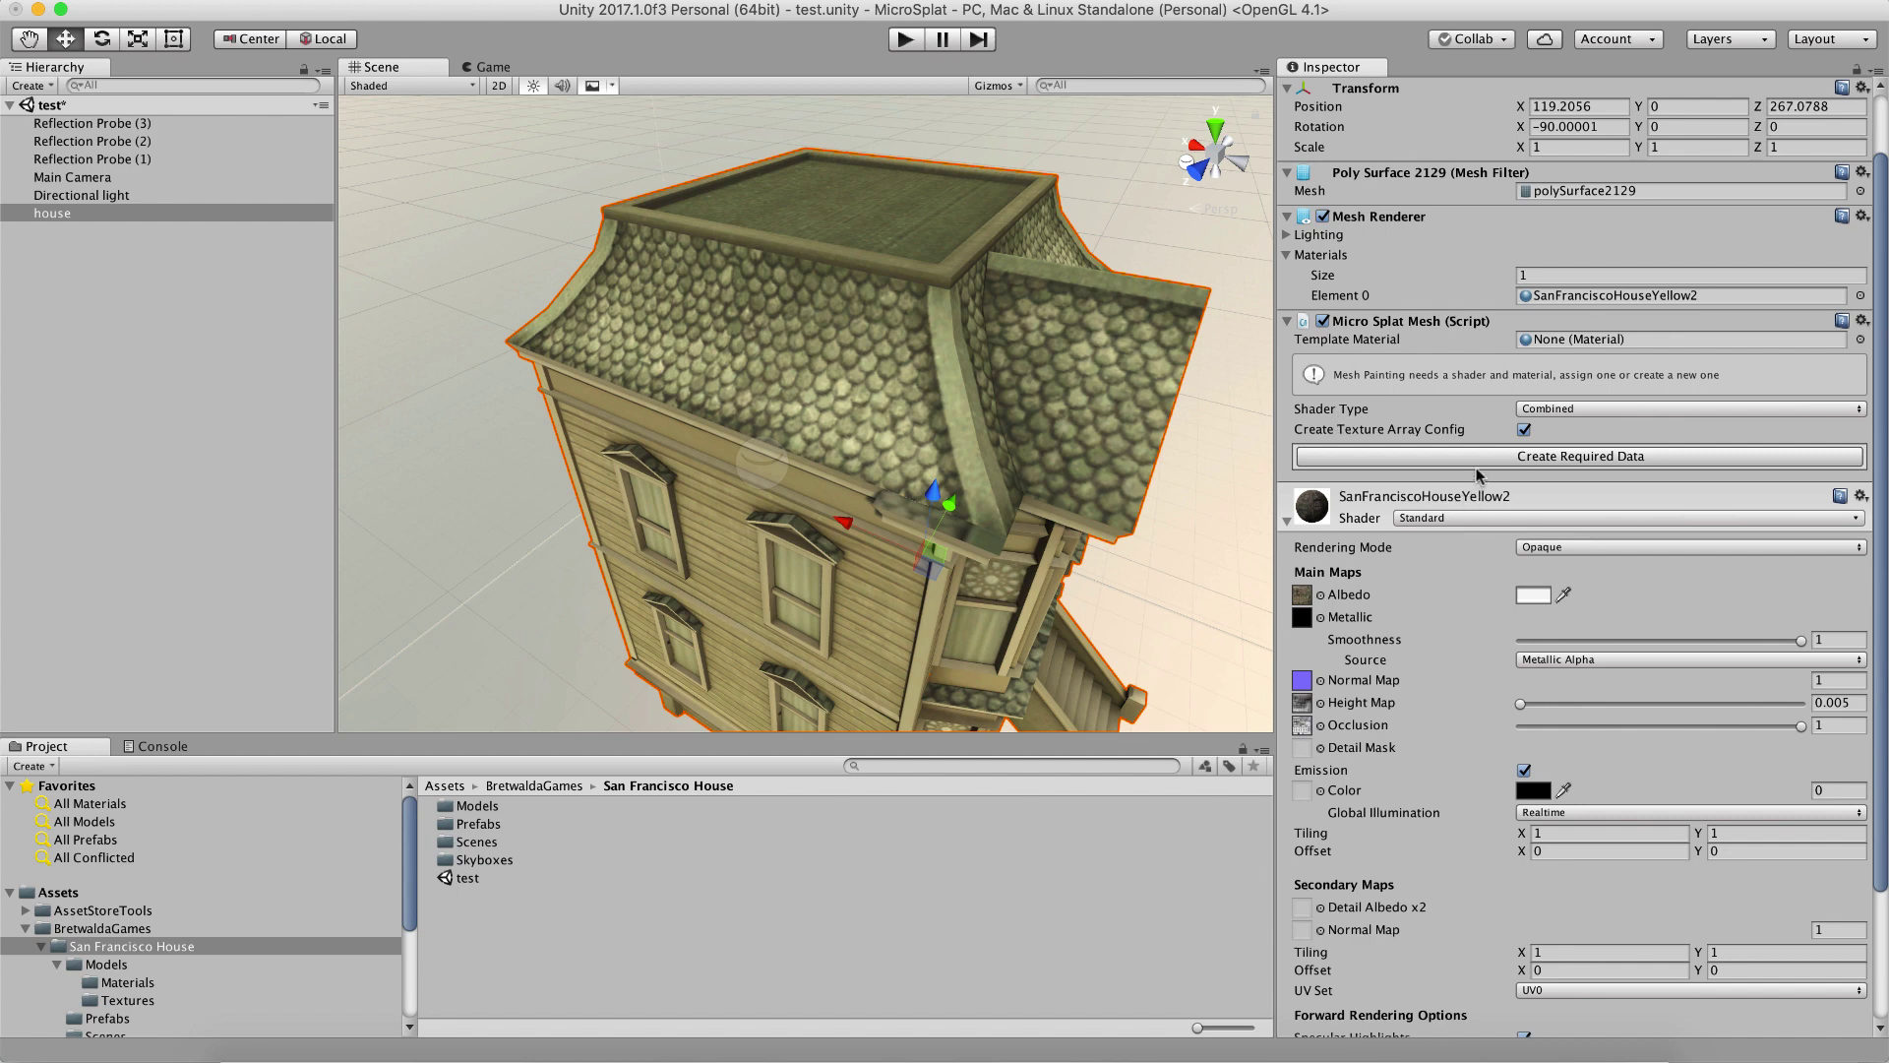
{"action": "left_click", "coordinate": [1559, 411]}
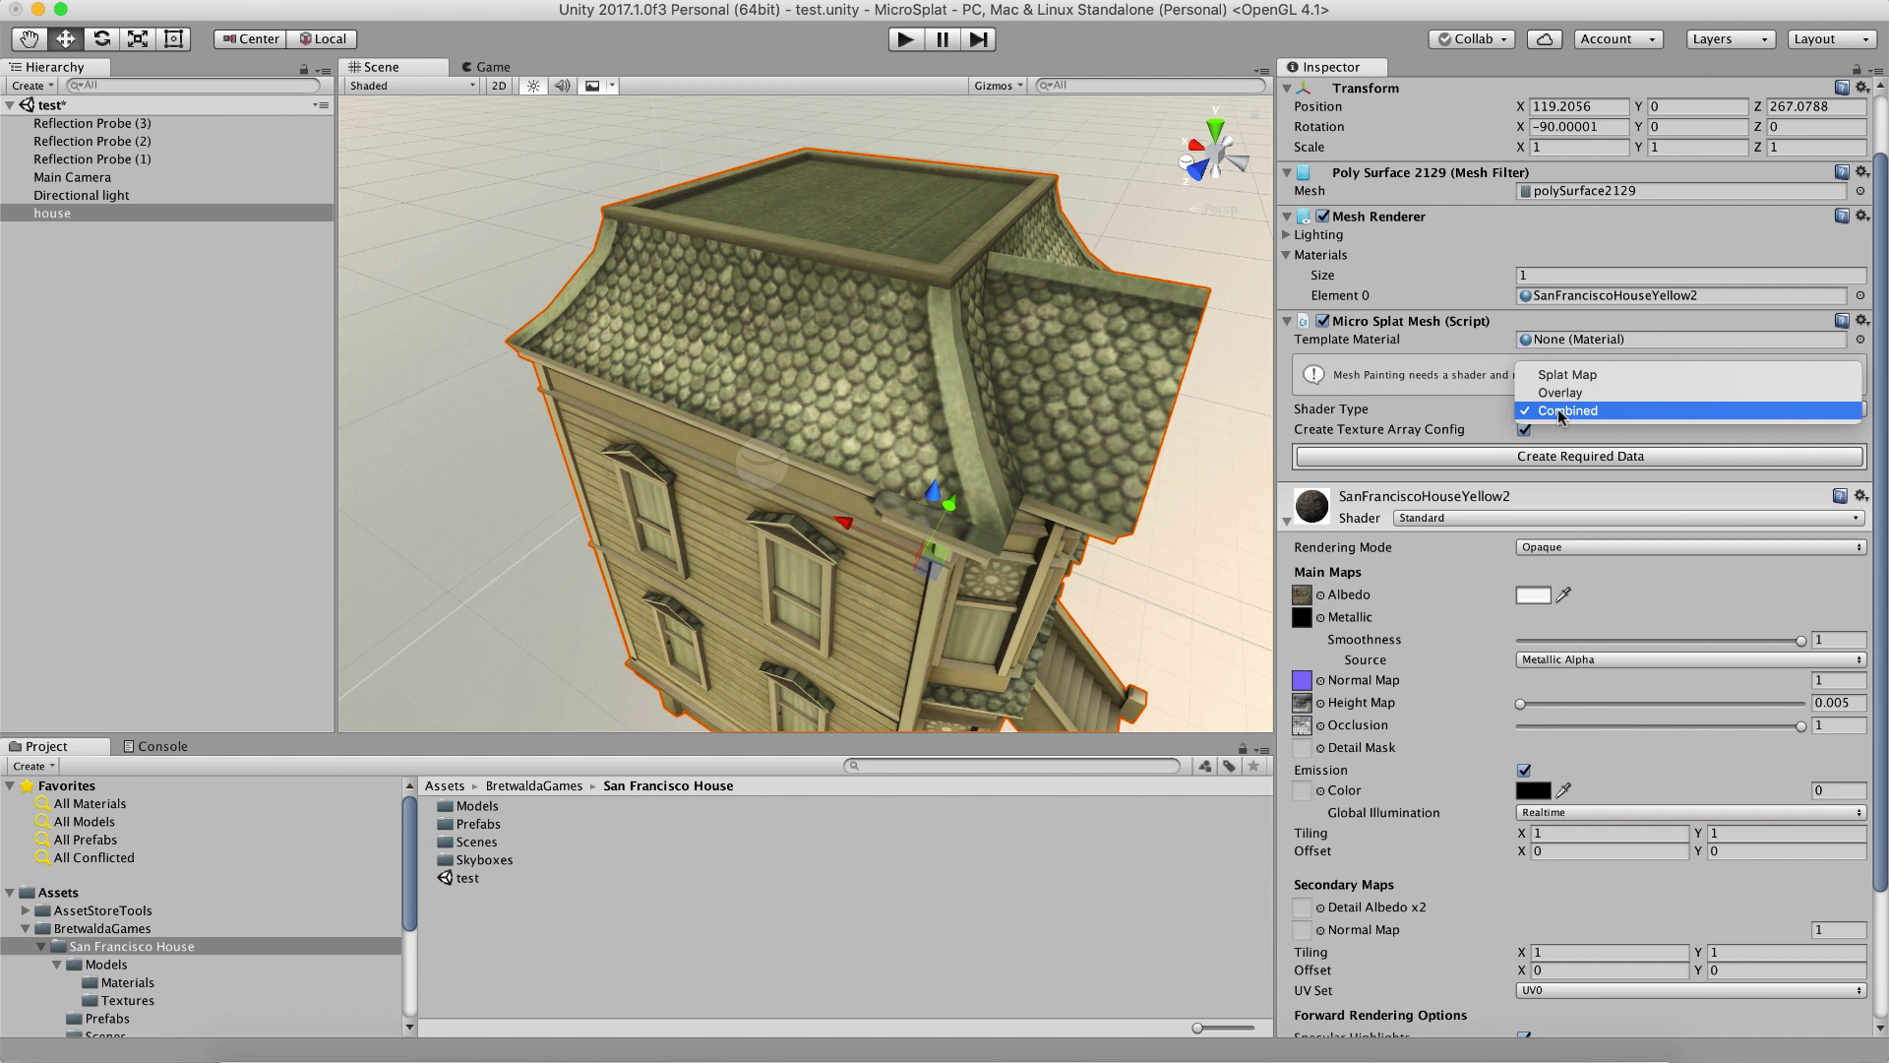
- Keep Shader Type at Combined and uncheck Create Texture Array Config
{"action": "left_click", "coordinate": [1564, 410]}
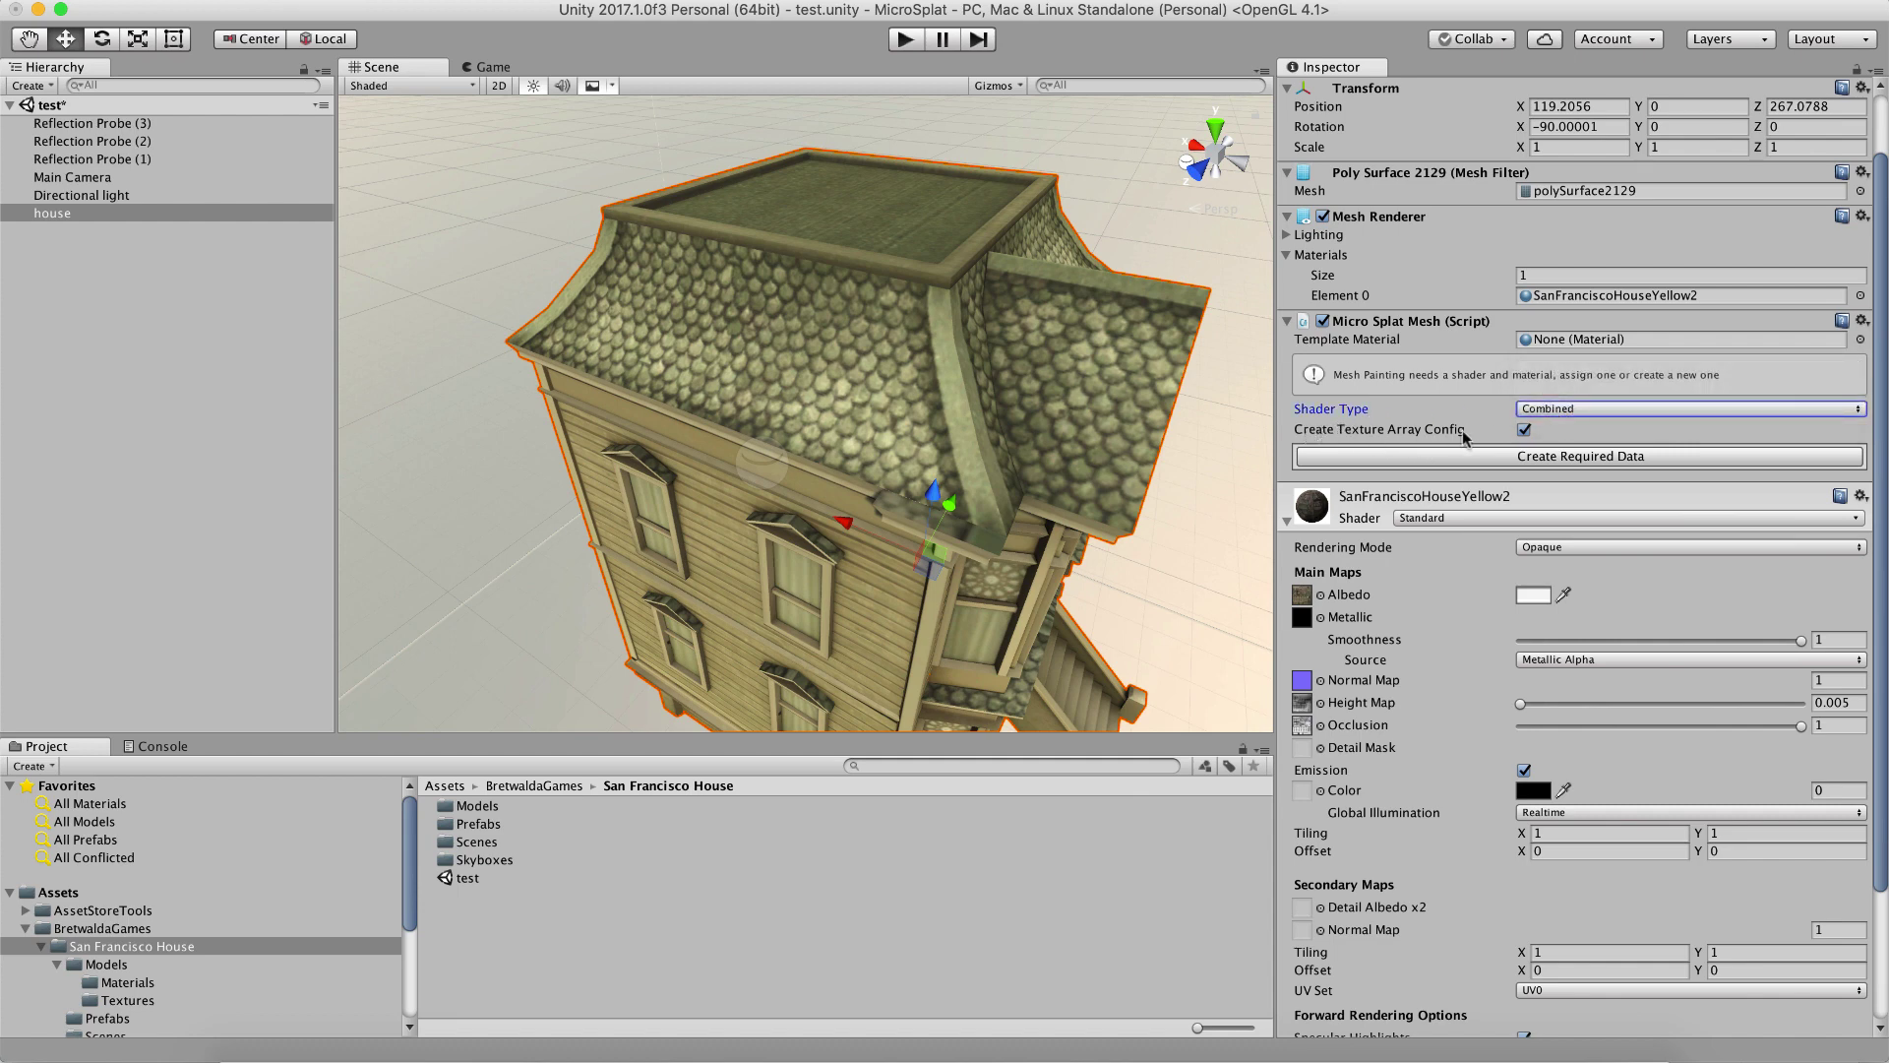
{"action": "mouse_move", "coordinate": [1465, 437]}
{"action": "mouse_move", "coordinate": [1396, 431]}
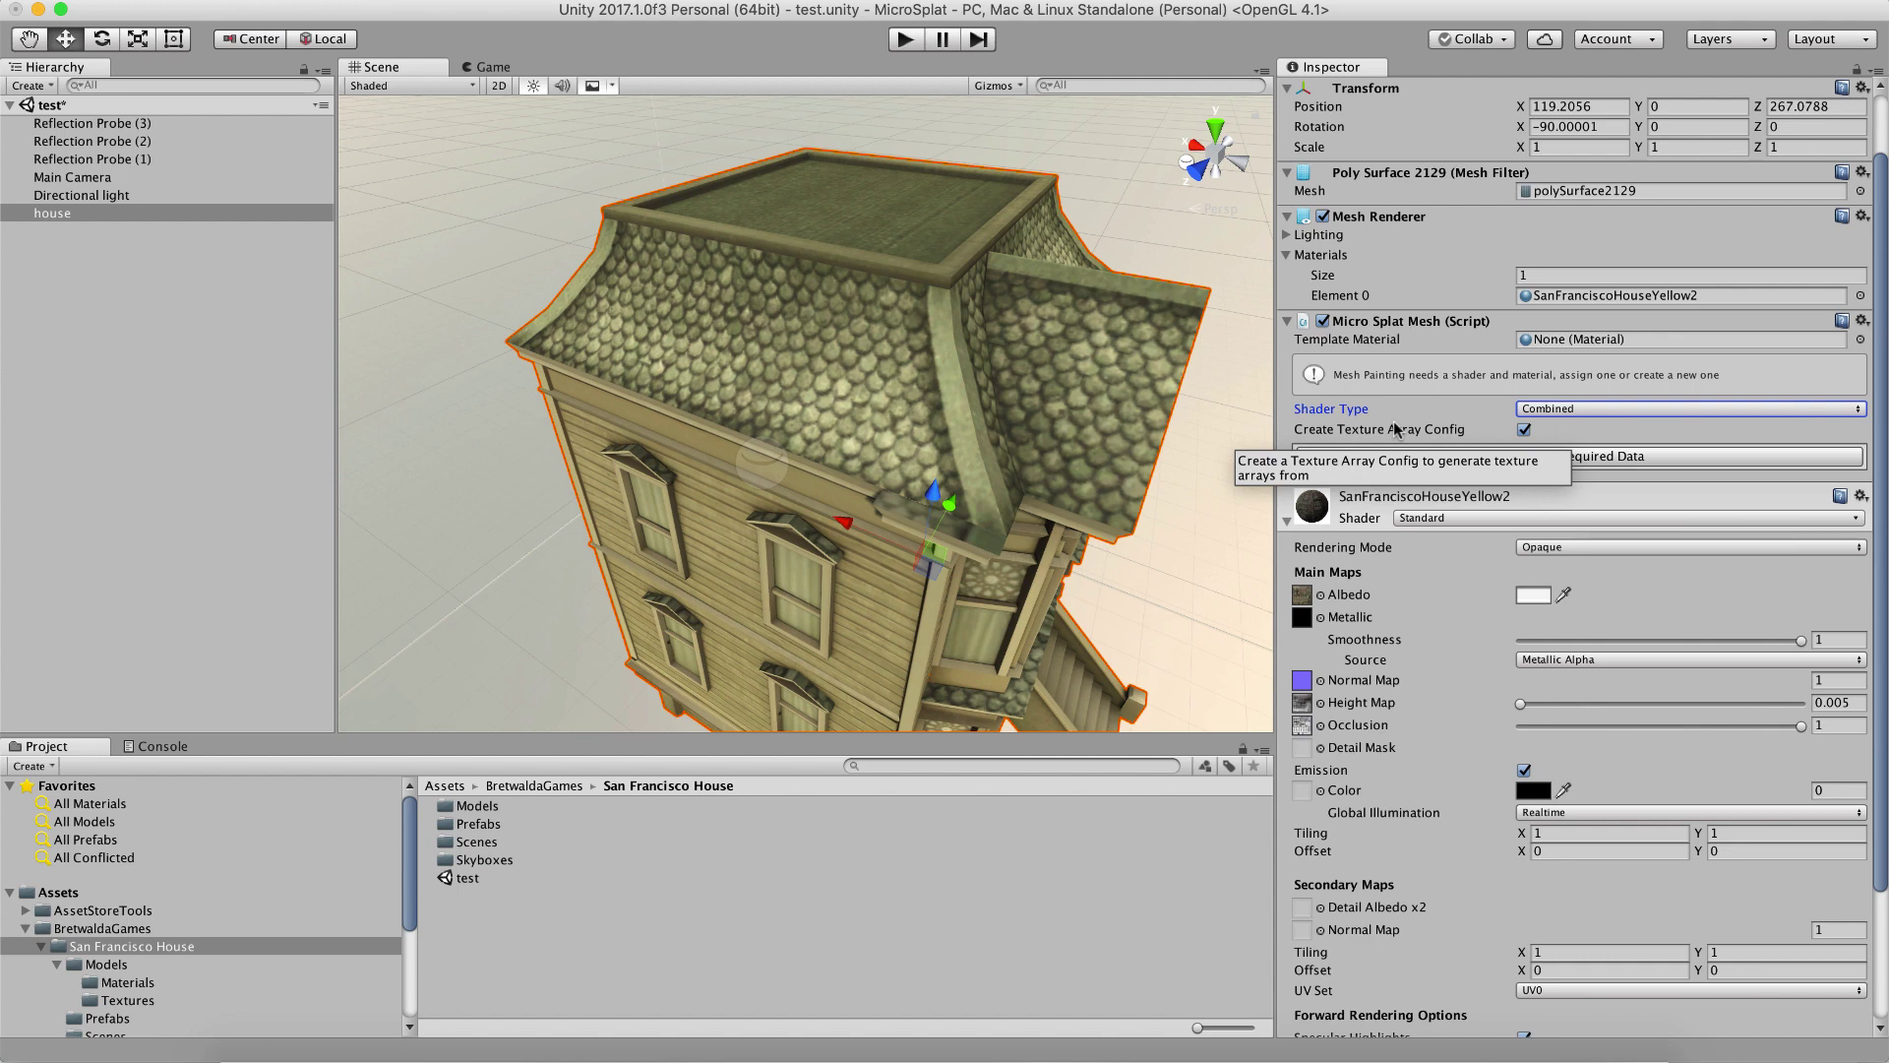
{"action": "left_click", "coordinate": [1524, 430]}
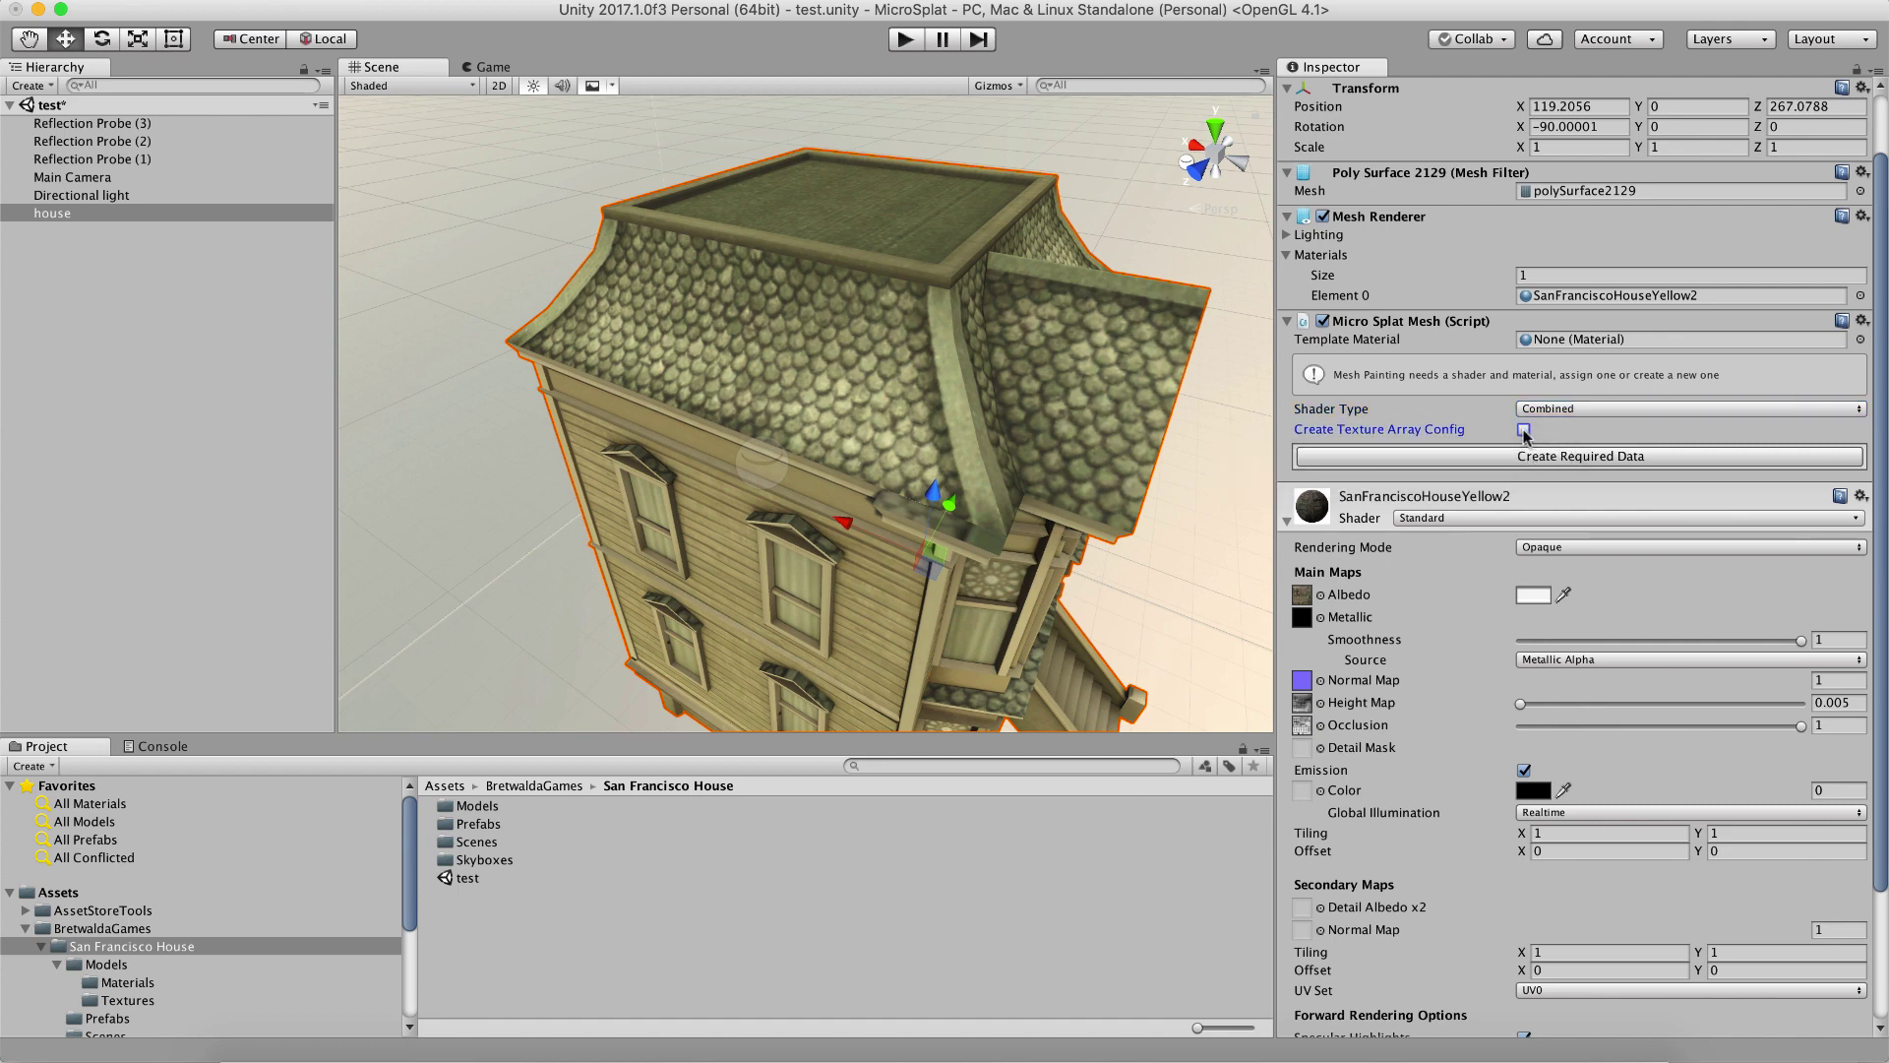
- Create the required MicroSplat data, saving it into Assets/BretwaldaGames/San Francisco House
{"action": "left_click", "coordinate": [1461, 456]}
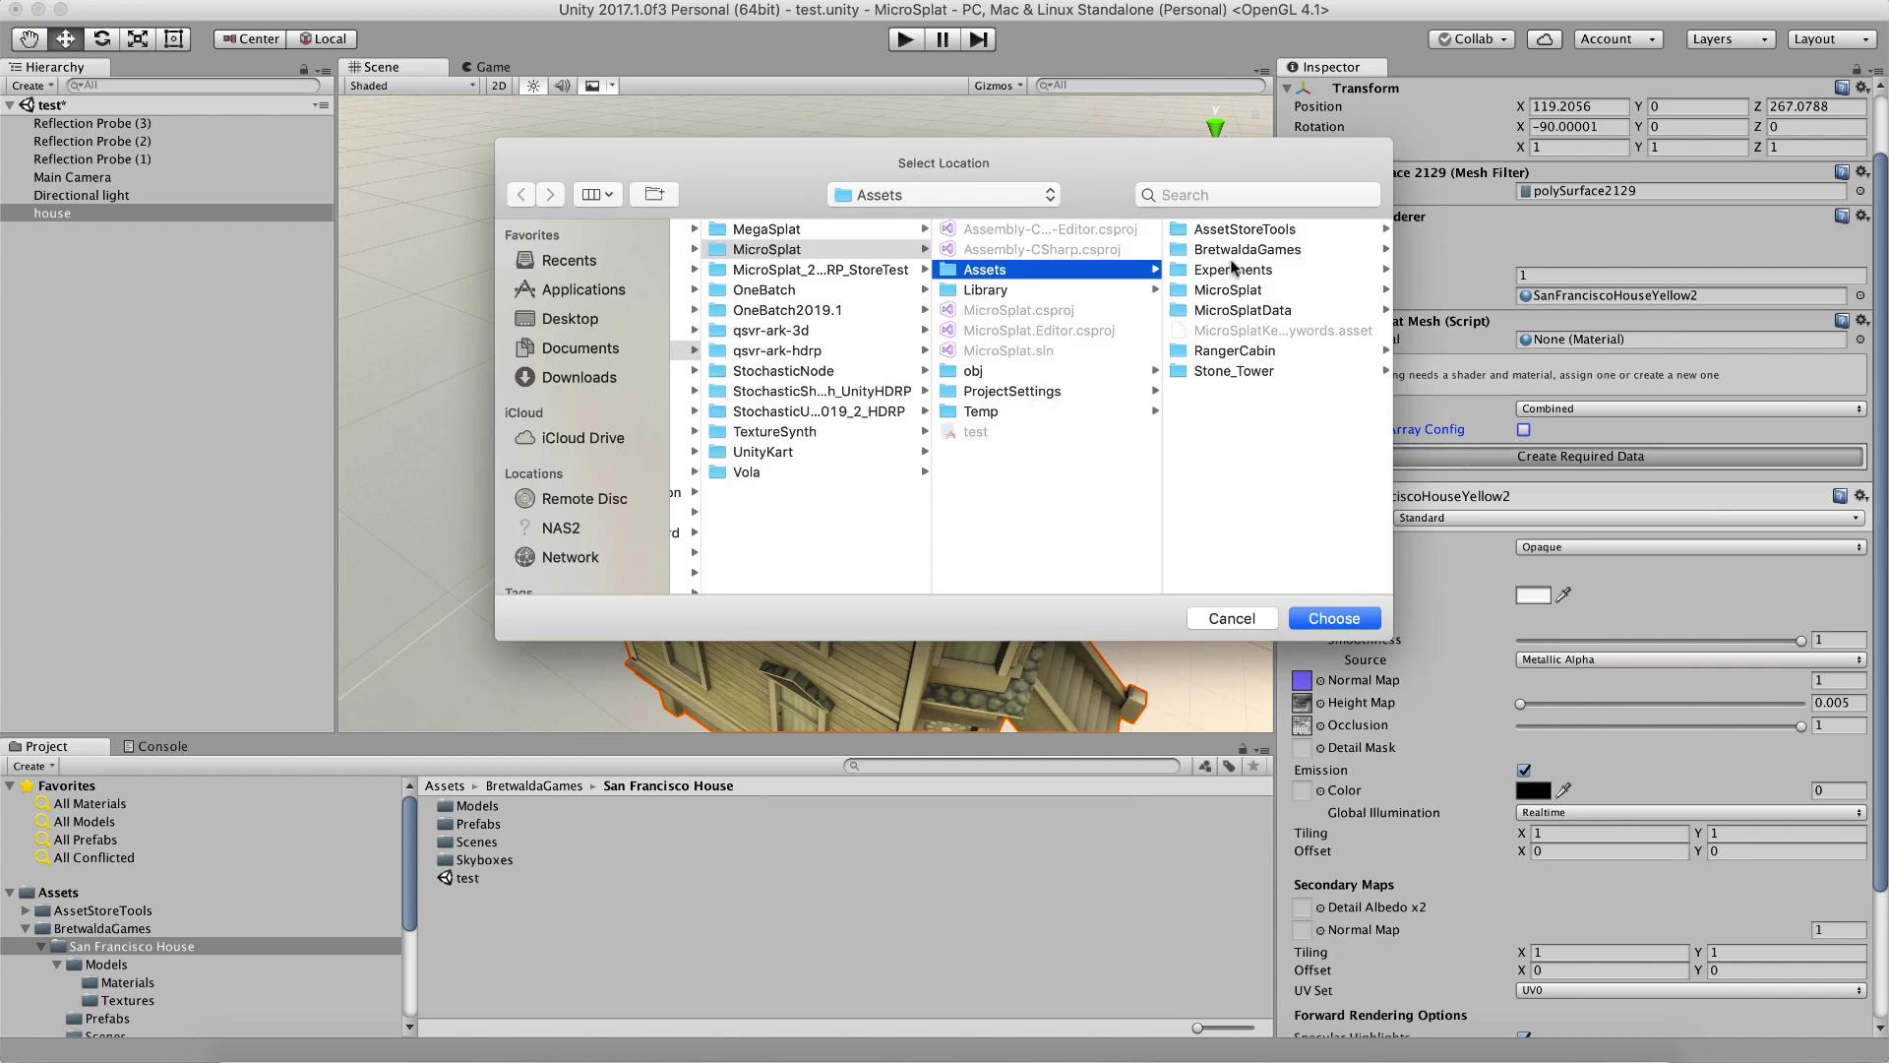
{"action": "left_click", "coordinate": [1237, 251]}
{"action": "left_click", "coordinate": [1225, 231]}
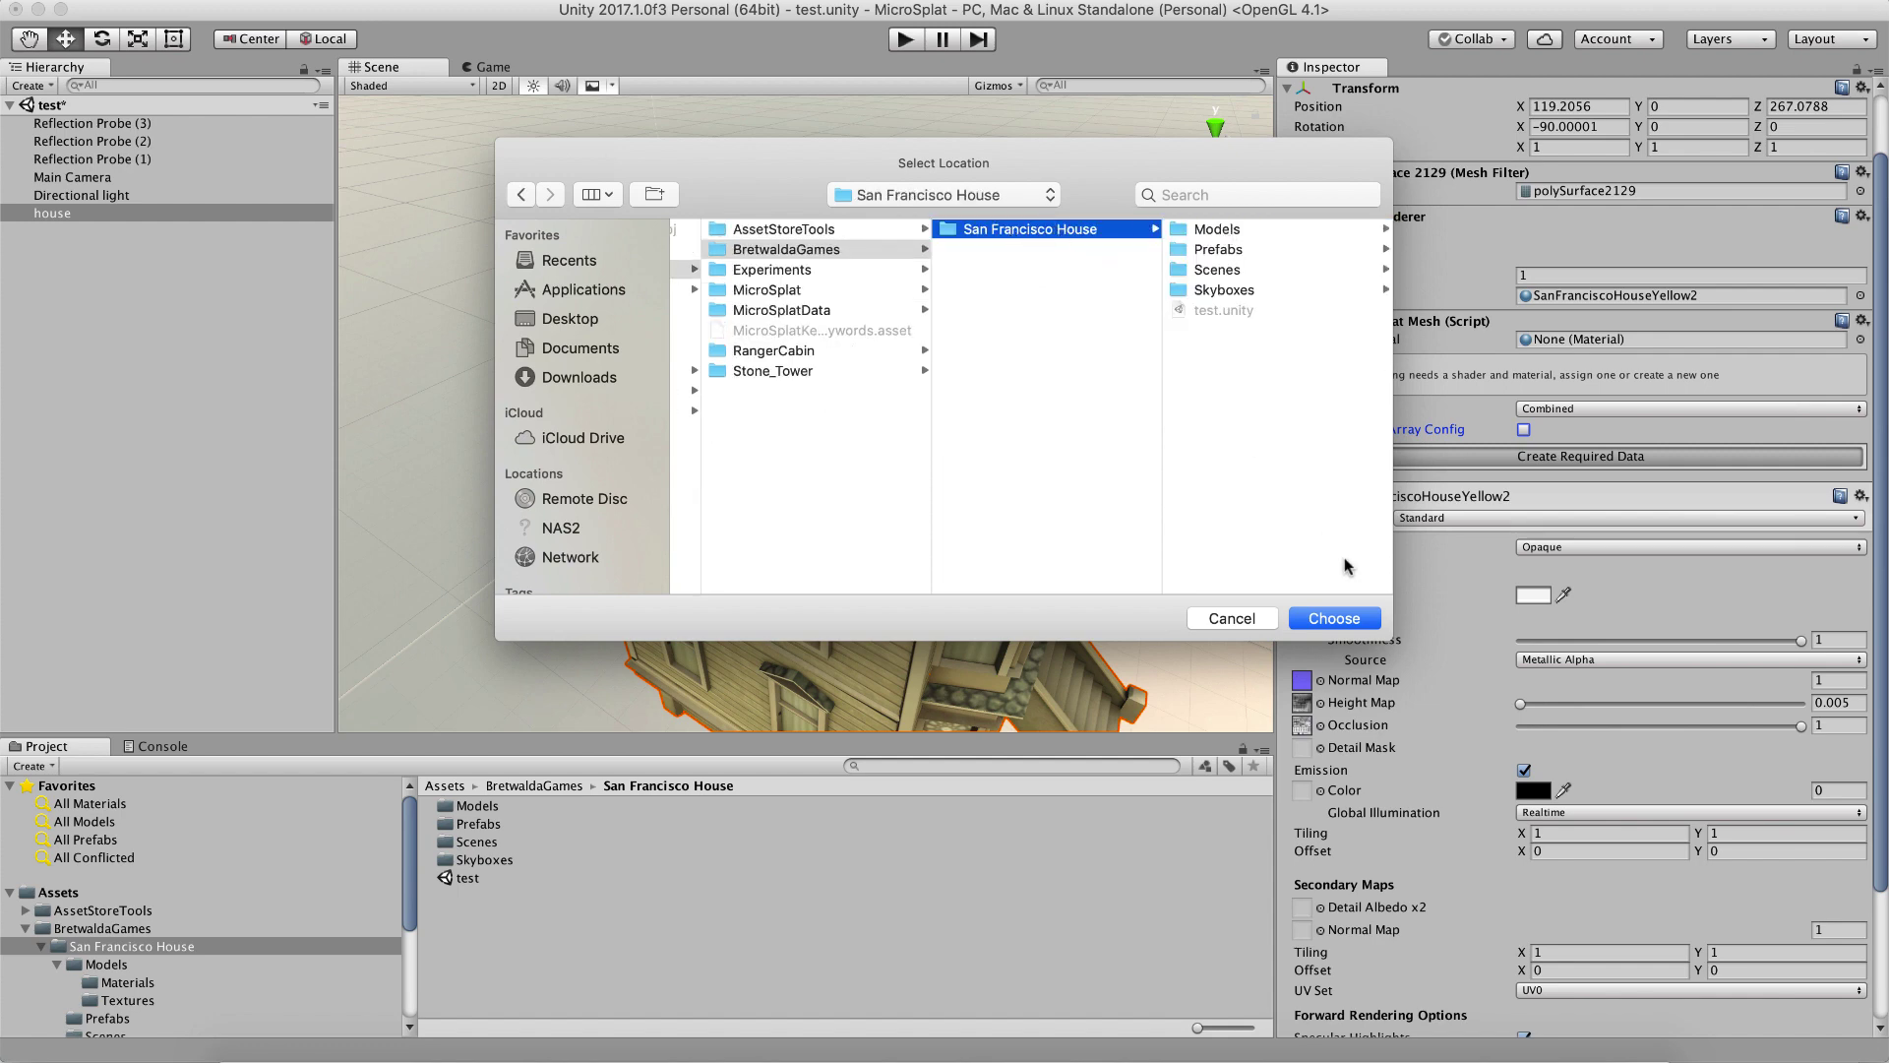
{"action": "left_click", "coordinate": [1329, 619]}
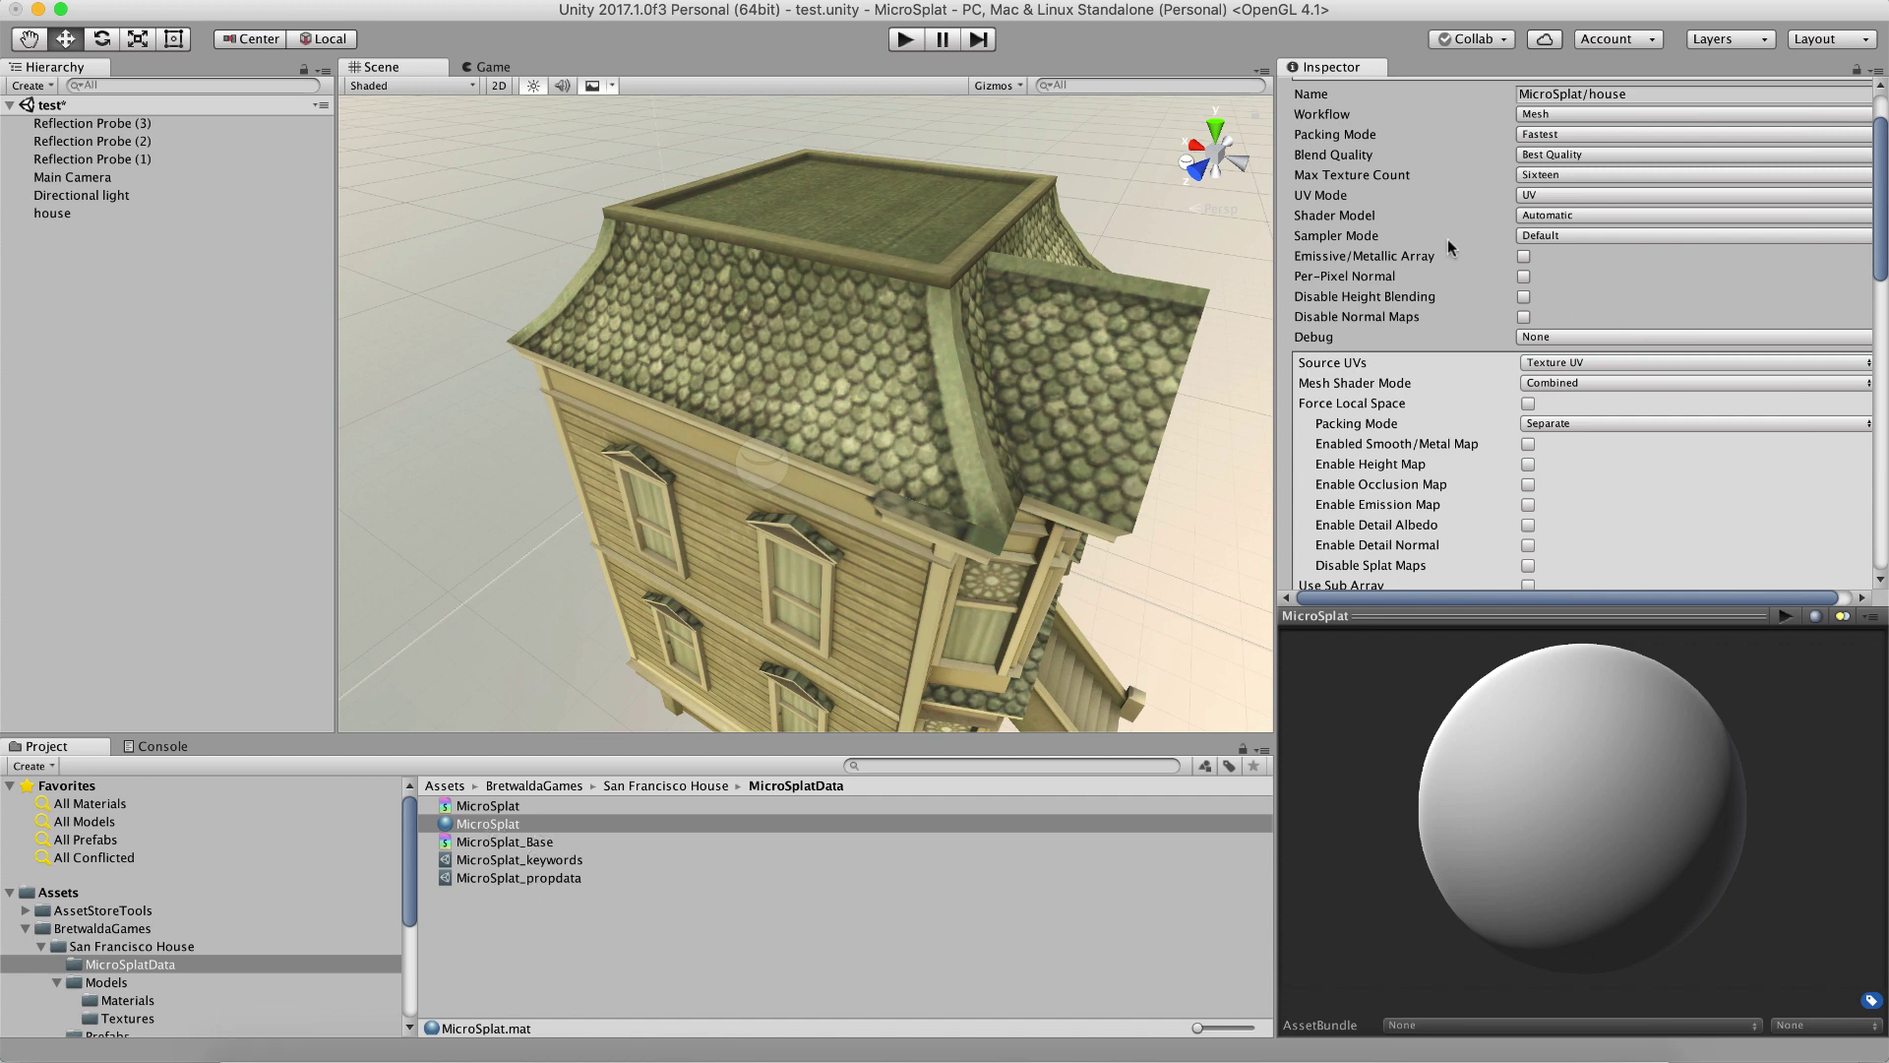
- Keep Packing Mode Separate and enable the Smooth/Metal, Height and Occlusion maps
{"action": "scroll", "coordinate": [1446, 241], "scroll_direction": "up", "scroll_amount": 2}
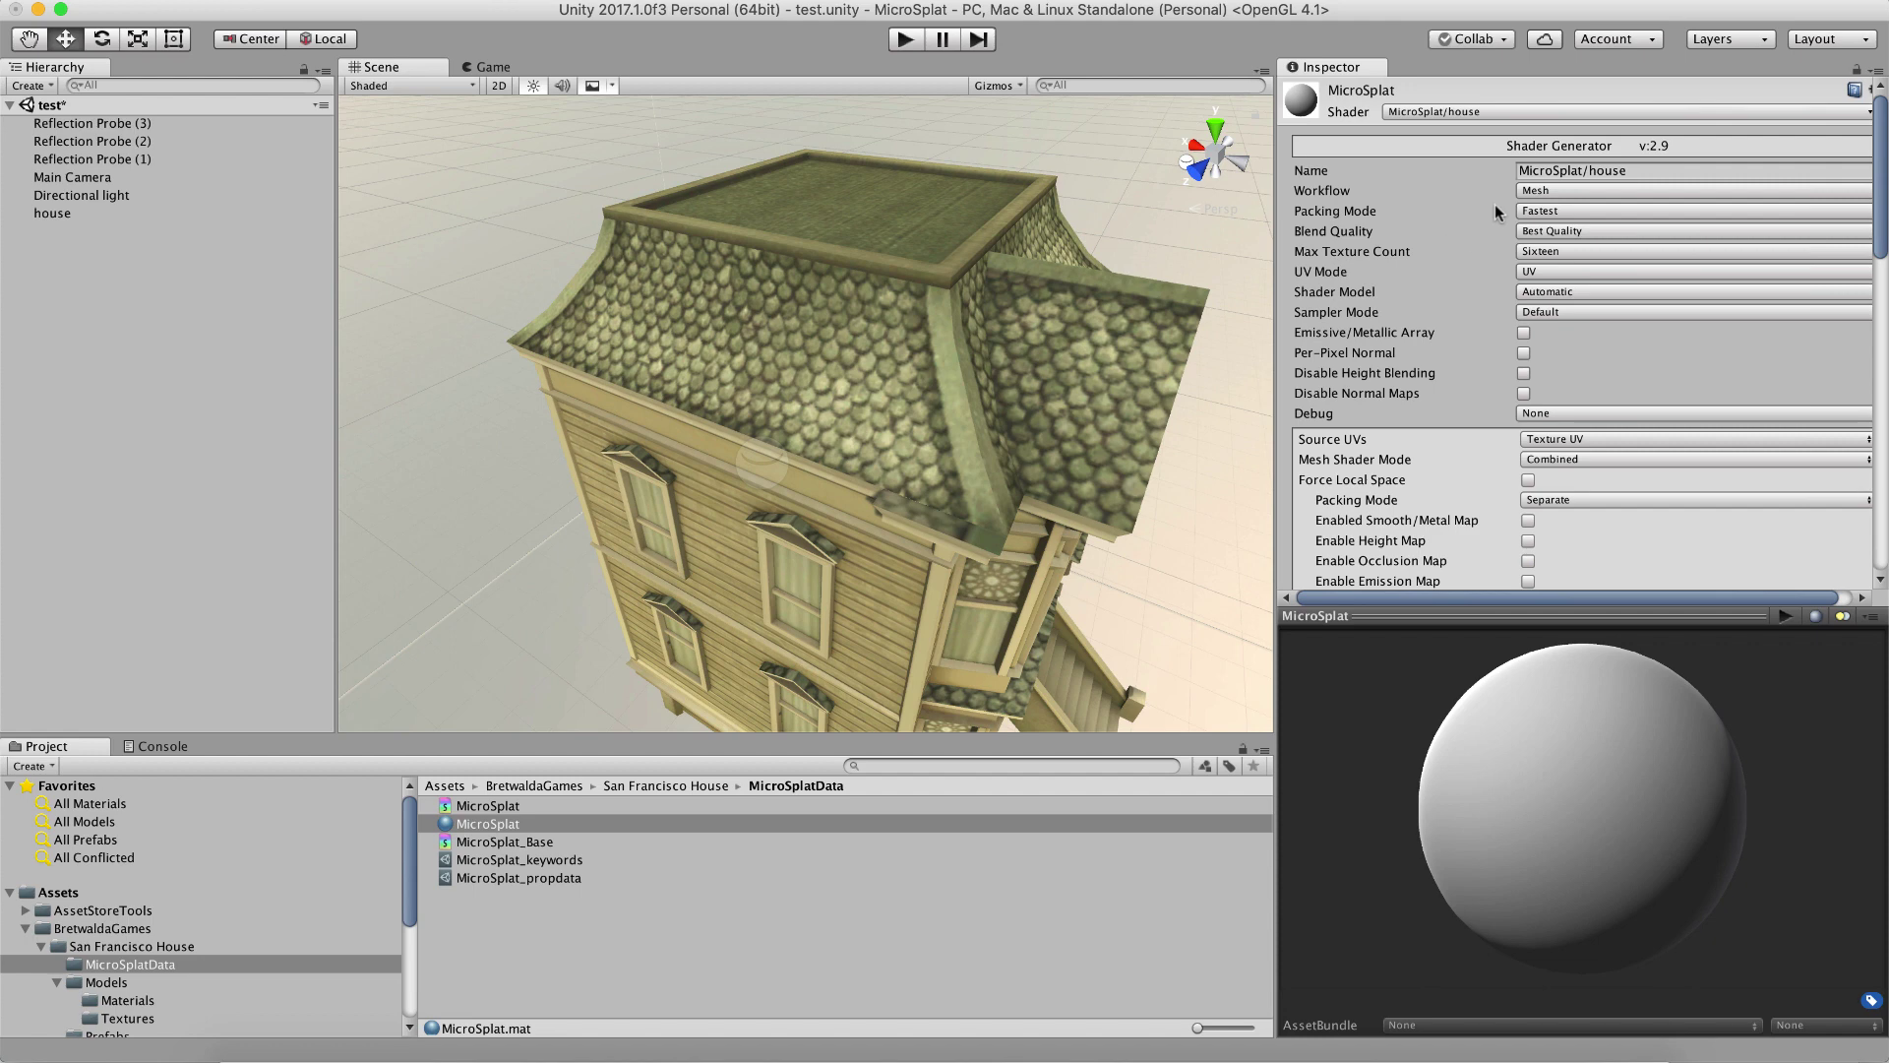
{"action": "scroll", "coordinate": [1470, 408], "scroll_direction": "down", "scroll_amount": 2}
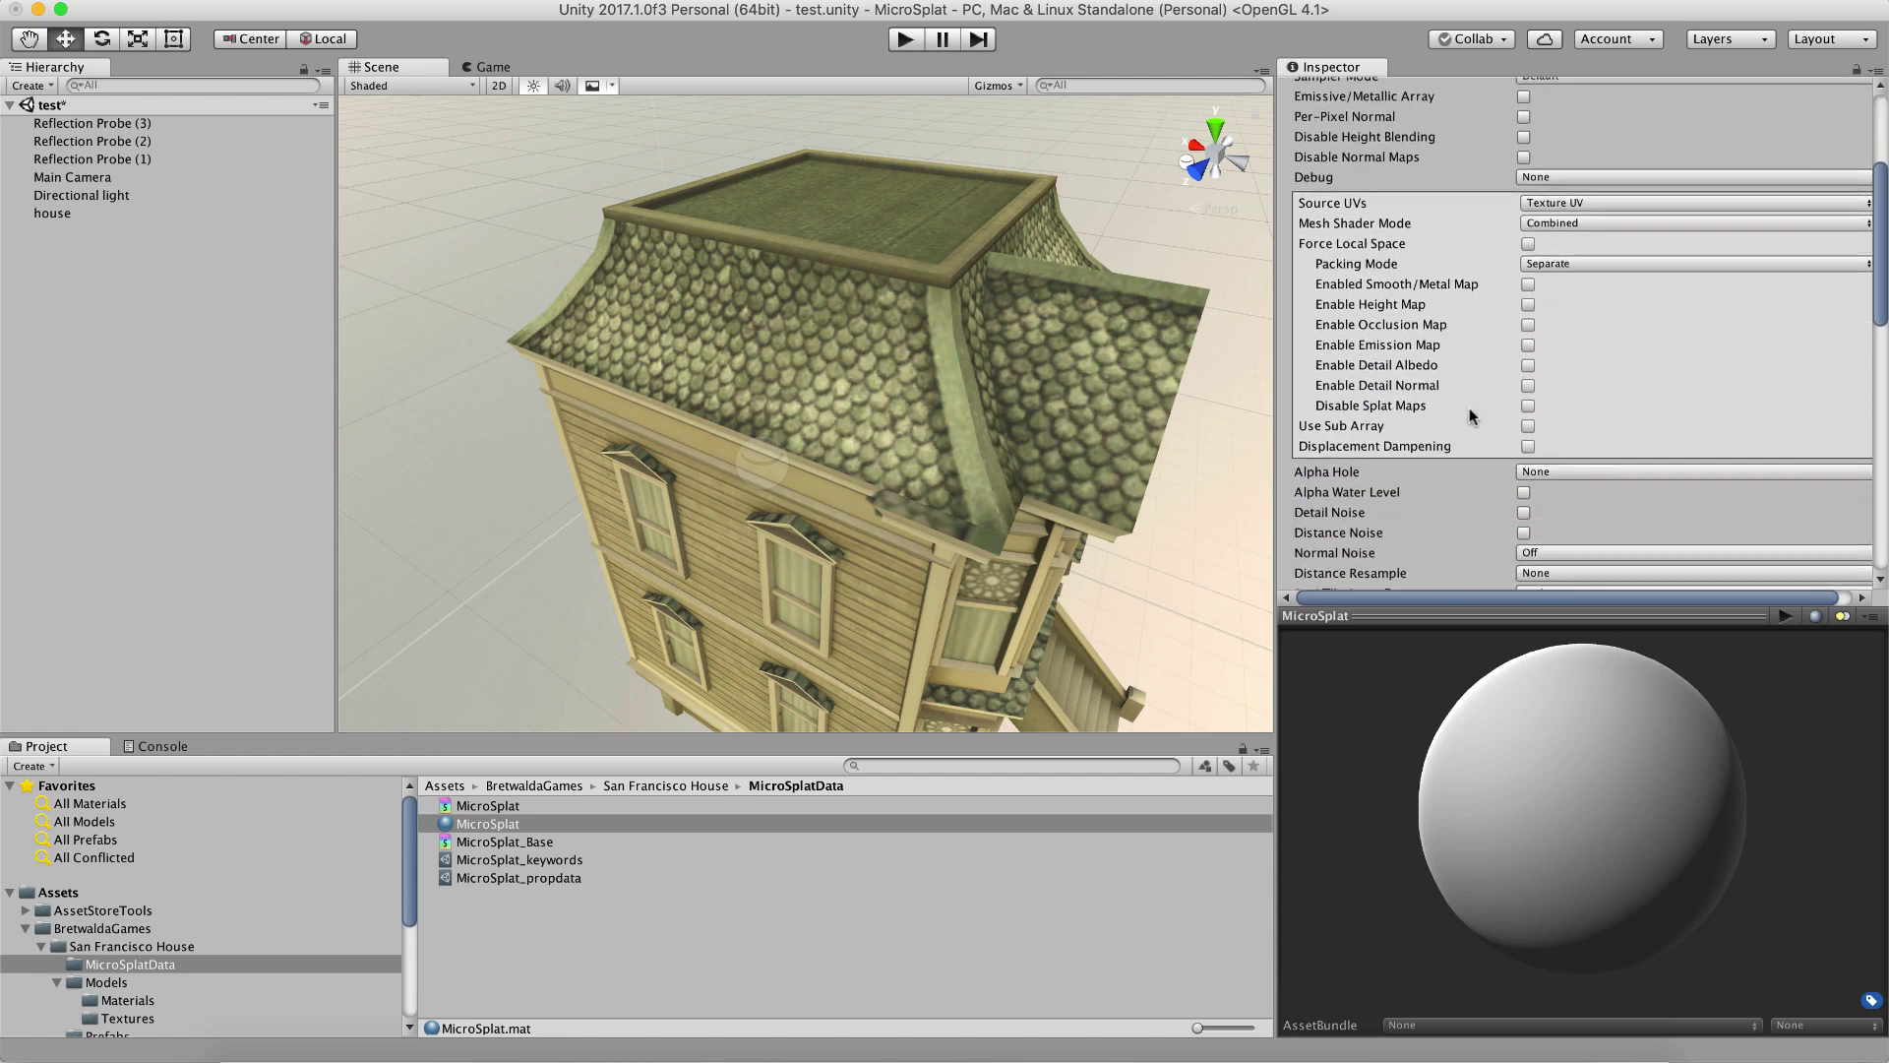
{"action": "scroll", "coordinate": [1474, 415], "scroll_direction": "down", "scroll_amount": 1}
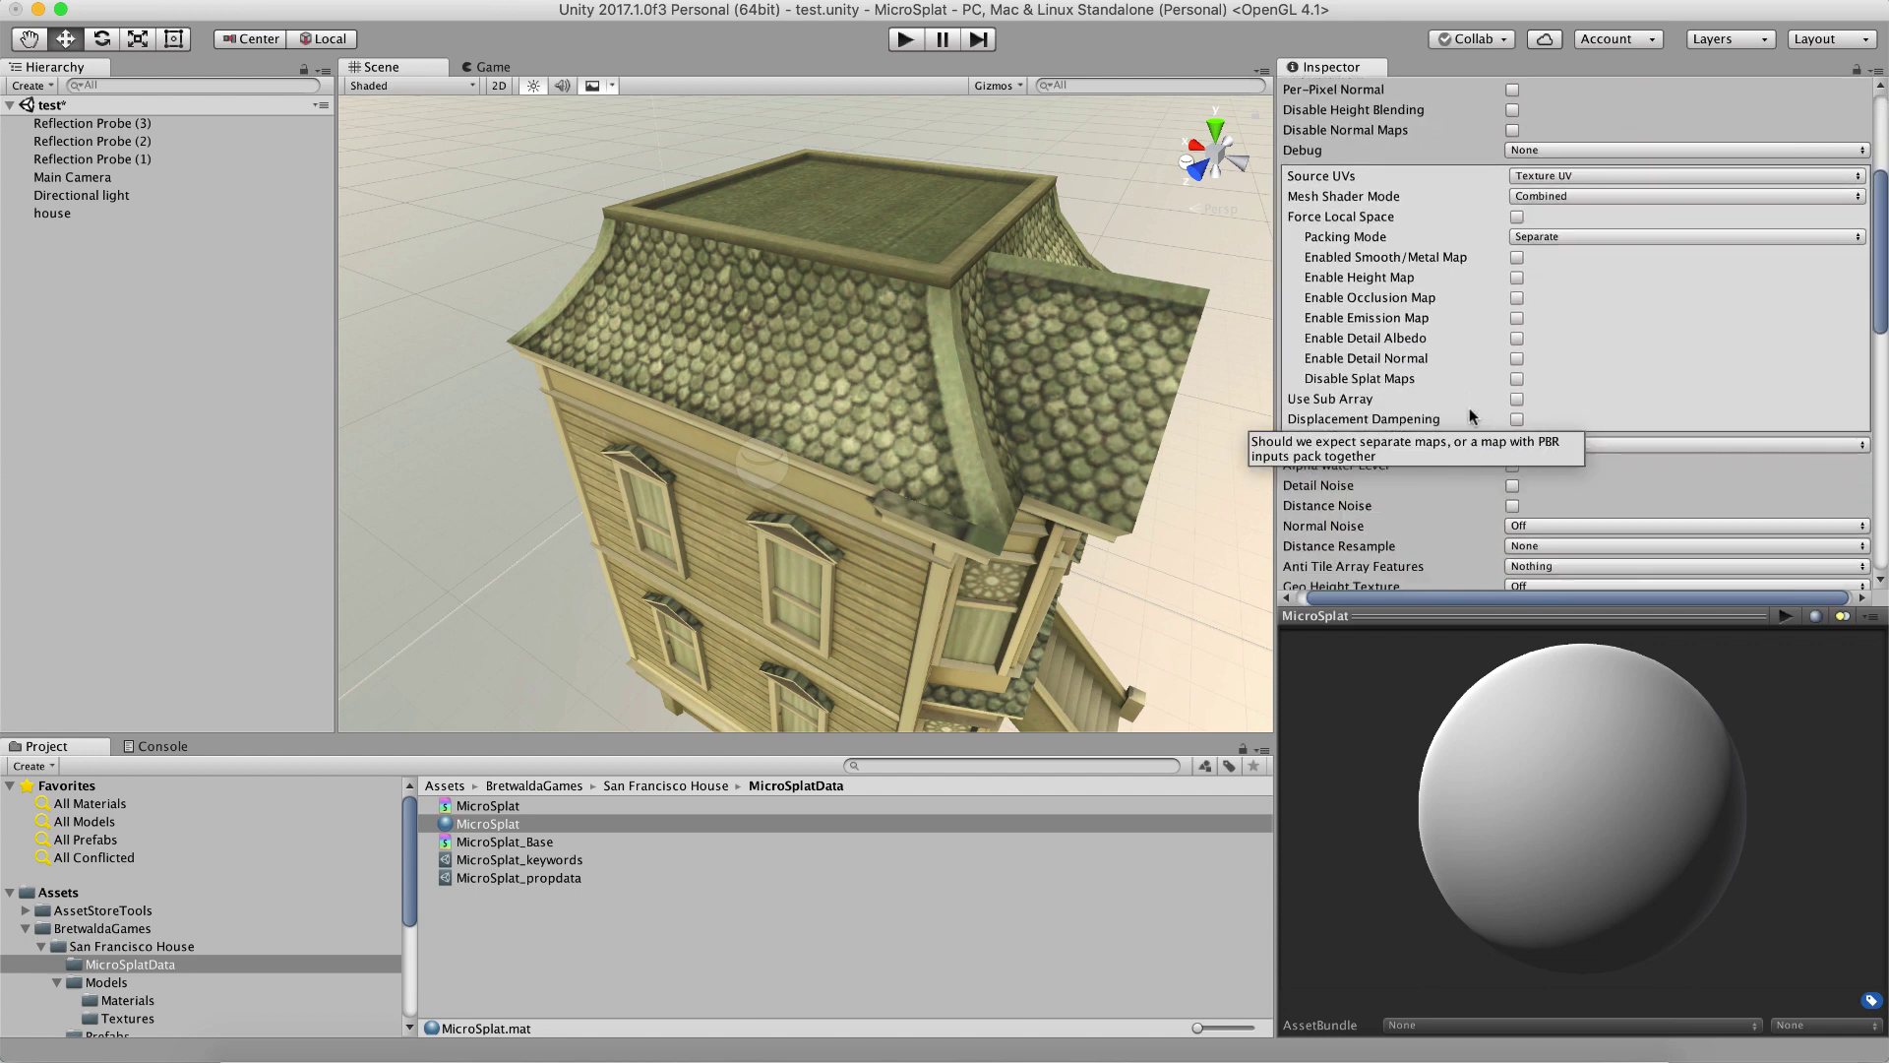
{"action": "left_click", "coordinate": [1550, 240]}
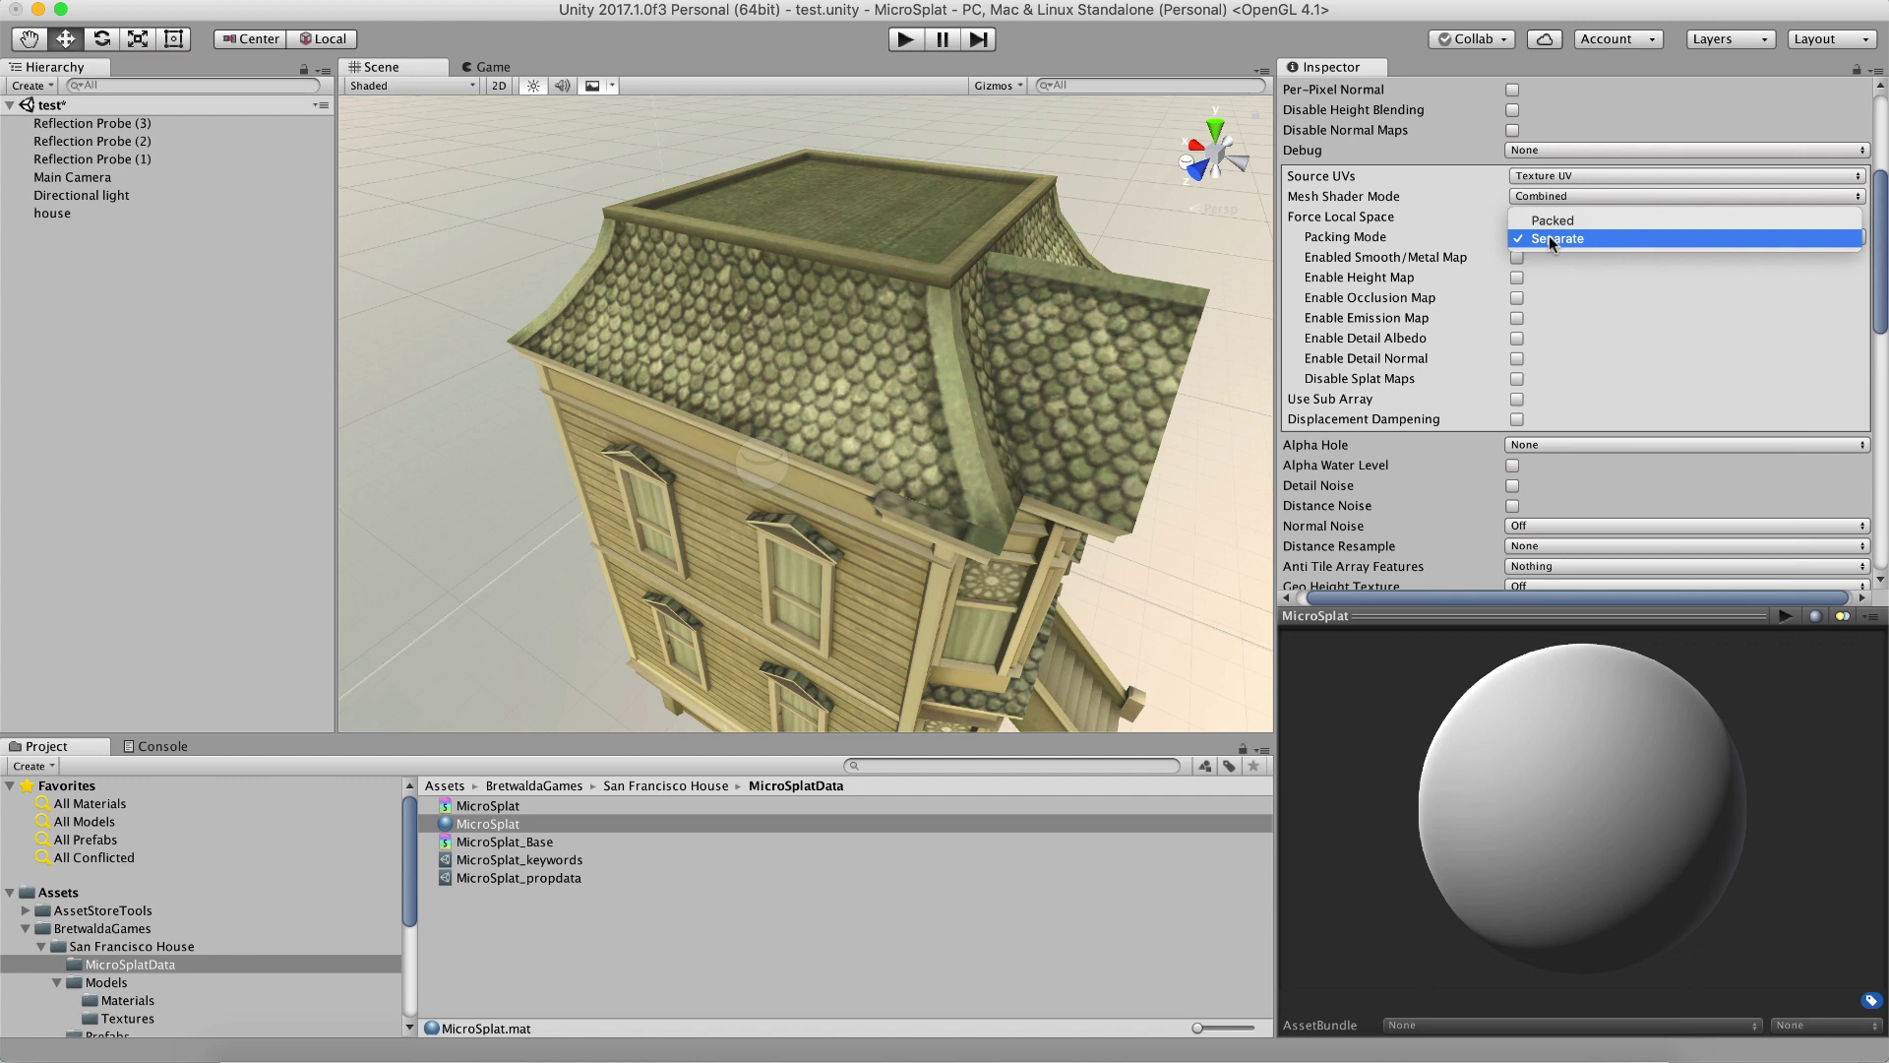
{"action": "left_click", "coordinate": [1549, 237]}
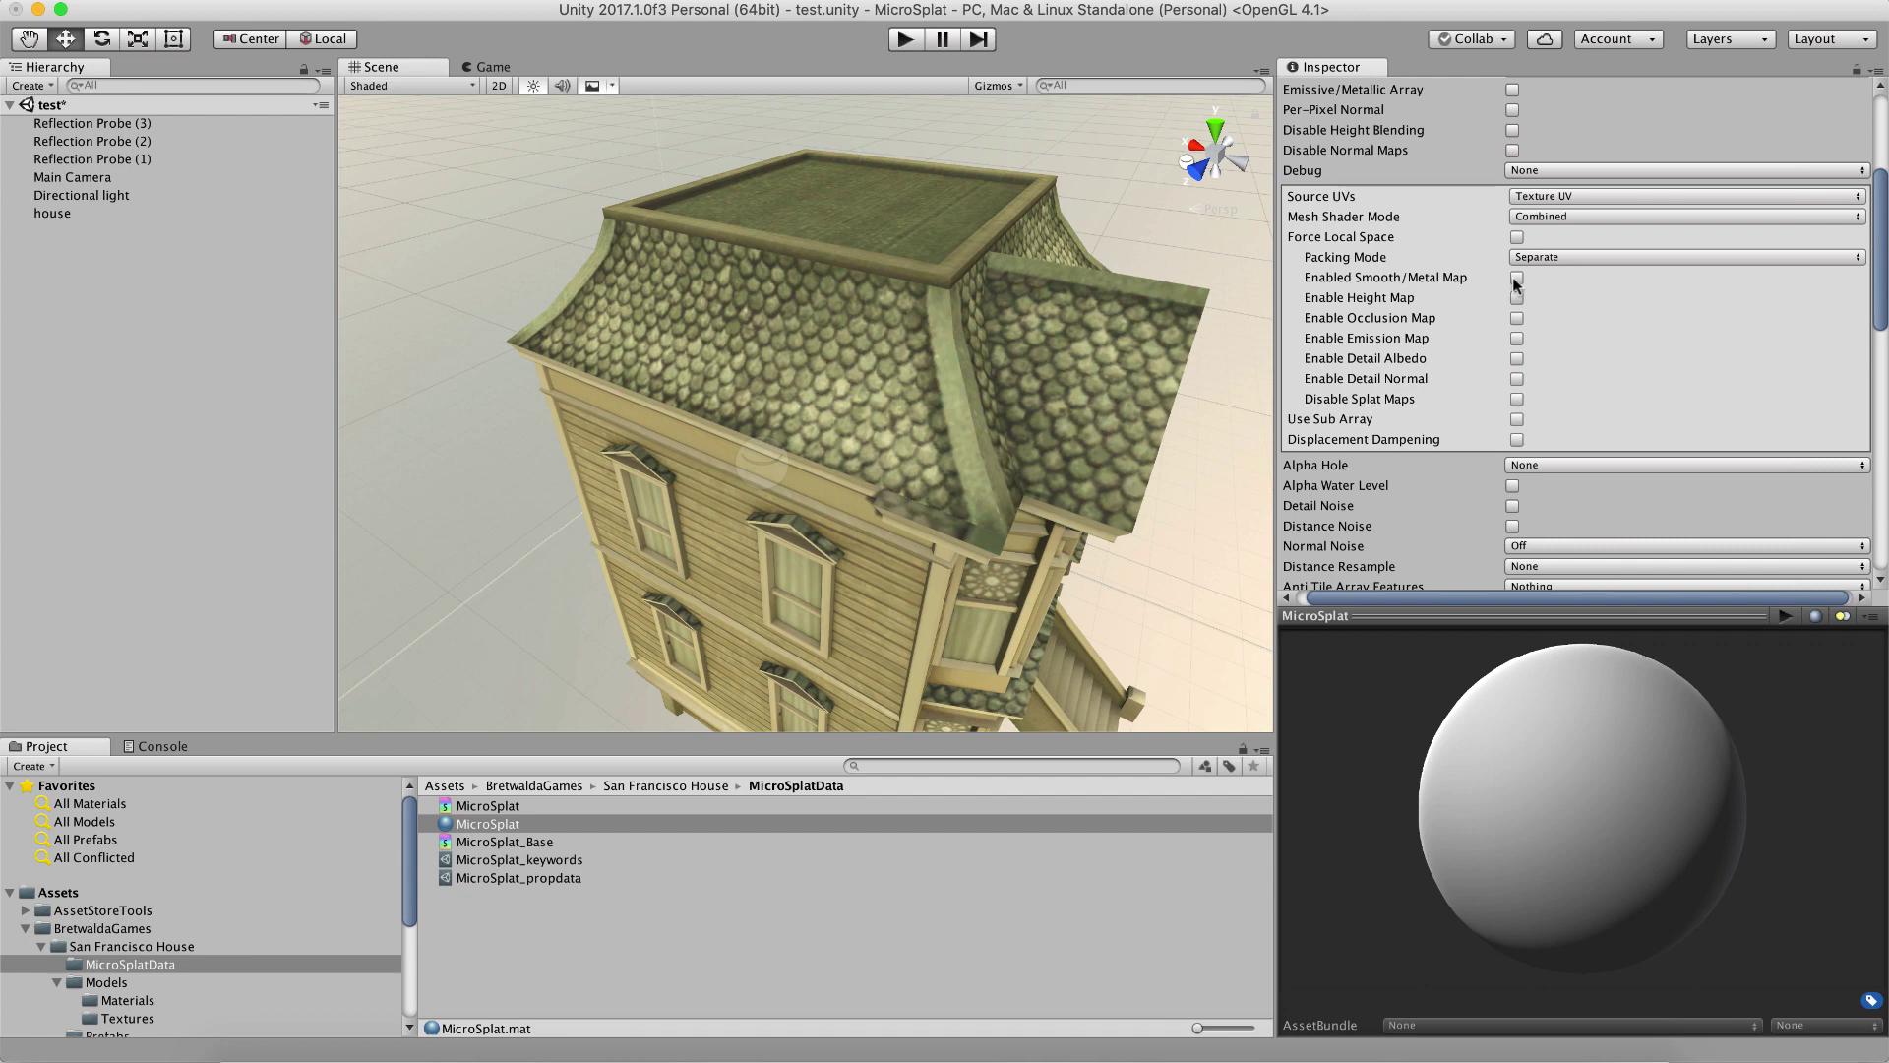
{"action": "left_click", "coordinate": [1516, 279]}
{"action": "left_click", "coordinate": [1517, 299]}
{"action": "left_click", "coordinate": [1517, 318]}
- On the MicroSplat material, assign MicroSplatConfig_diff_tarray to Albedo/Height and an array to Normal/Smooth/AO
{"action": "left_click", "coordinate": [55, 214]}
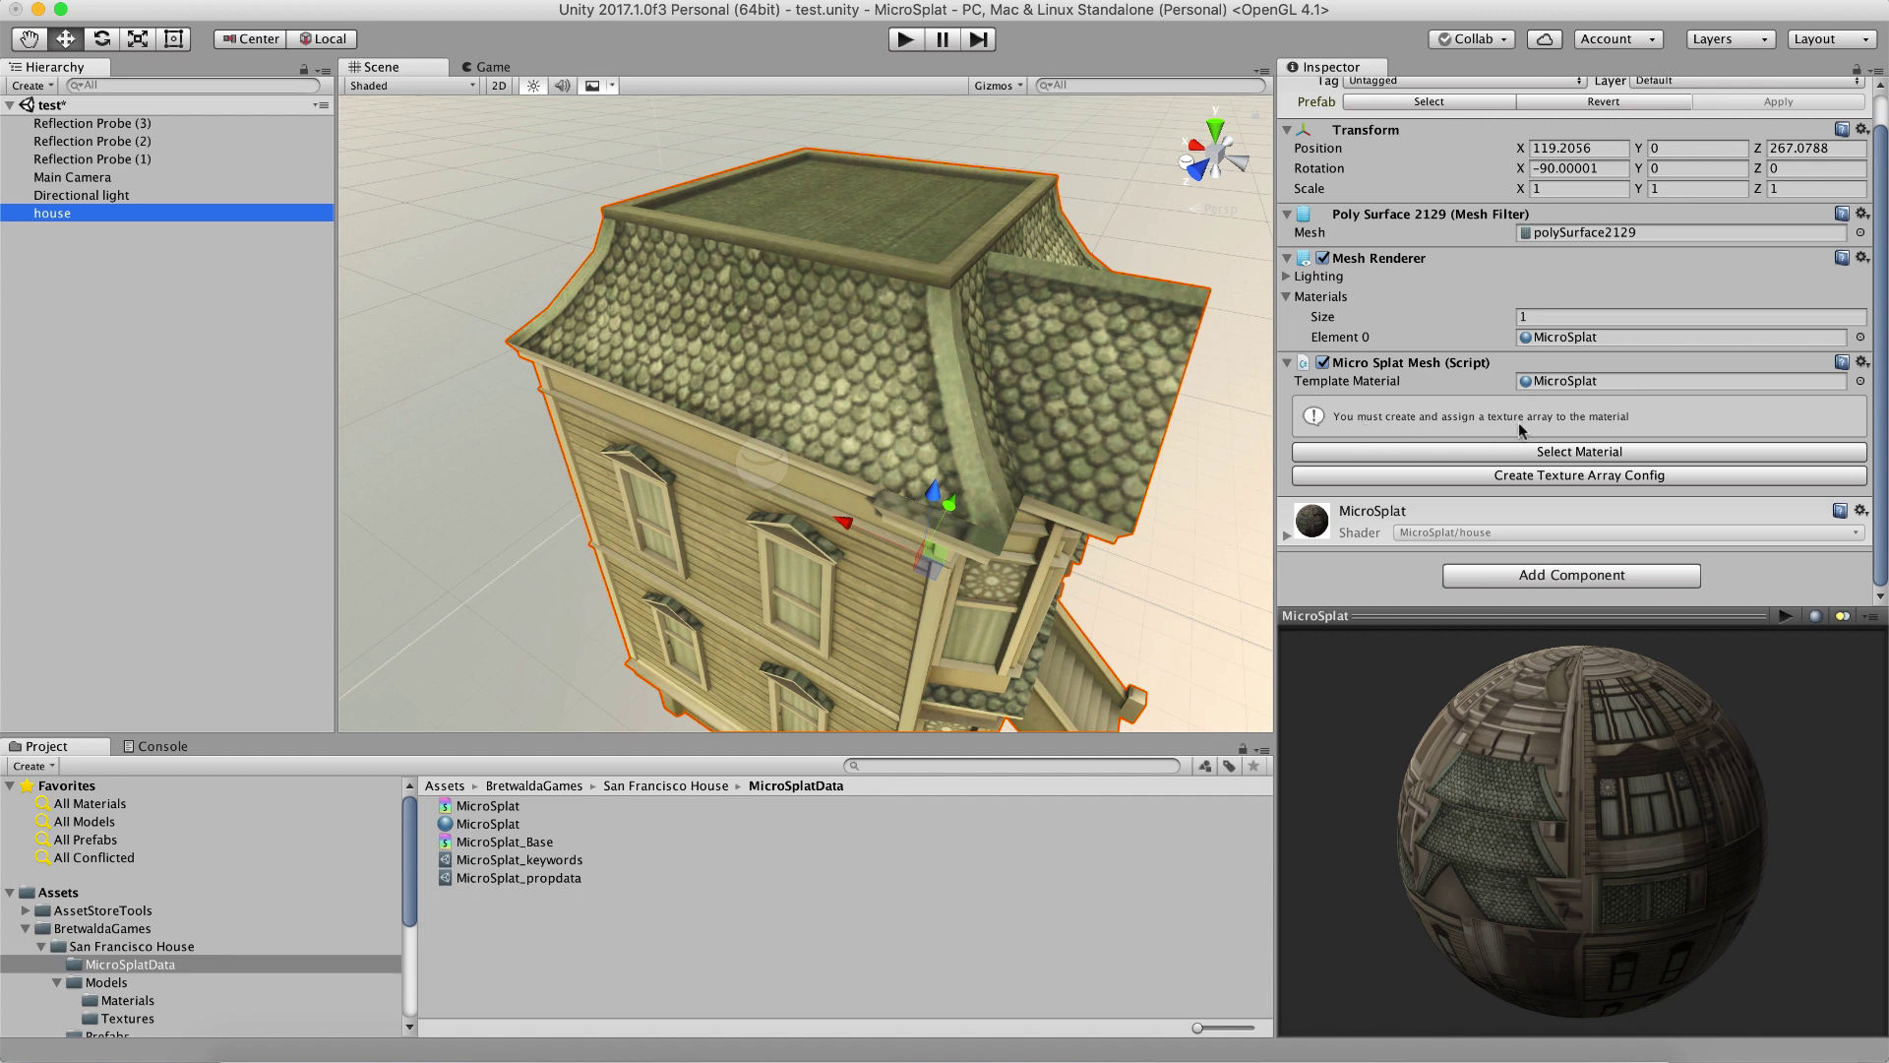
{"action": "left_click", "coordinate": [504, 826]}
{"action": "scroll", "coordinate": [1433, 431], "scroll_direction": "down", "scroll_amount": 3}
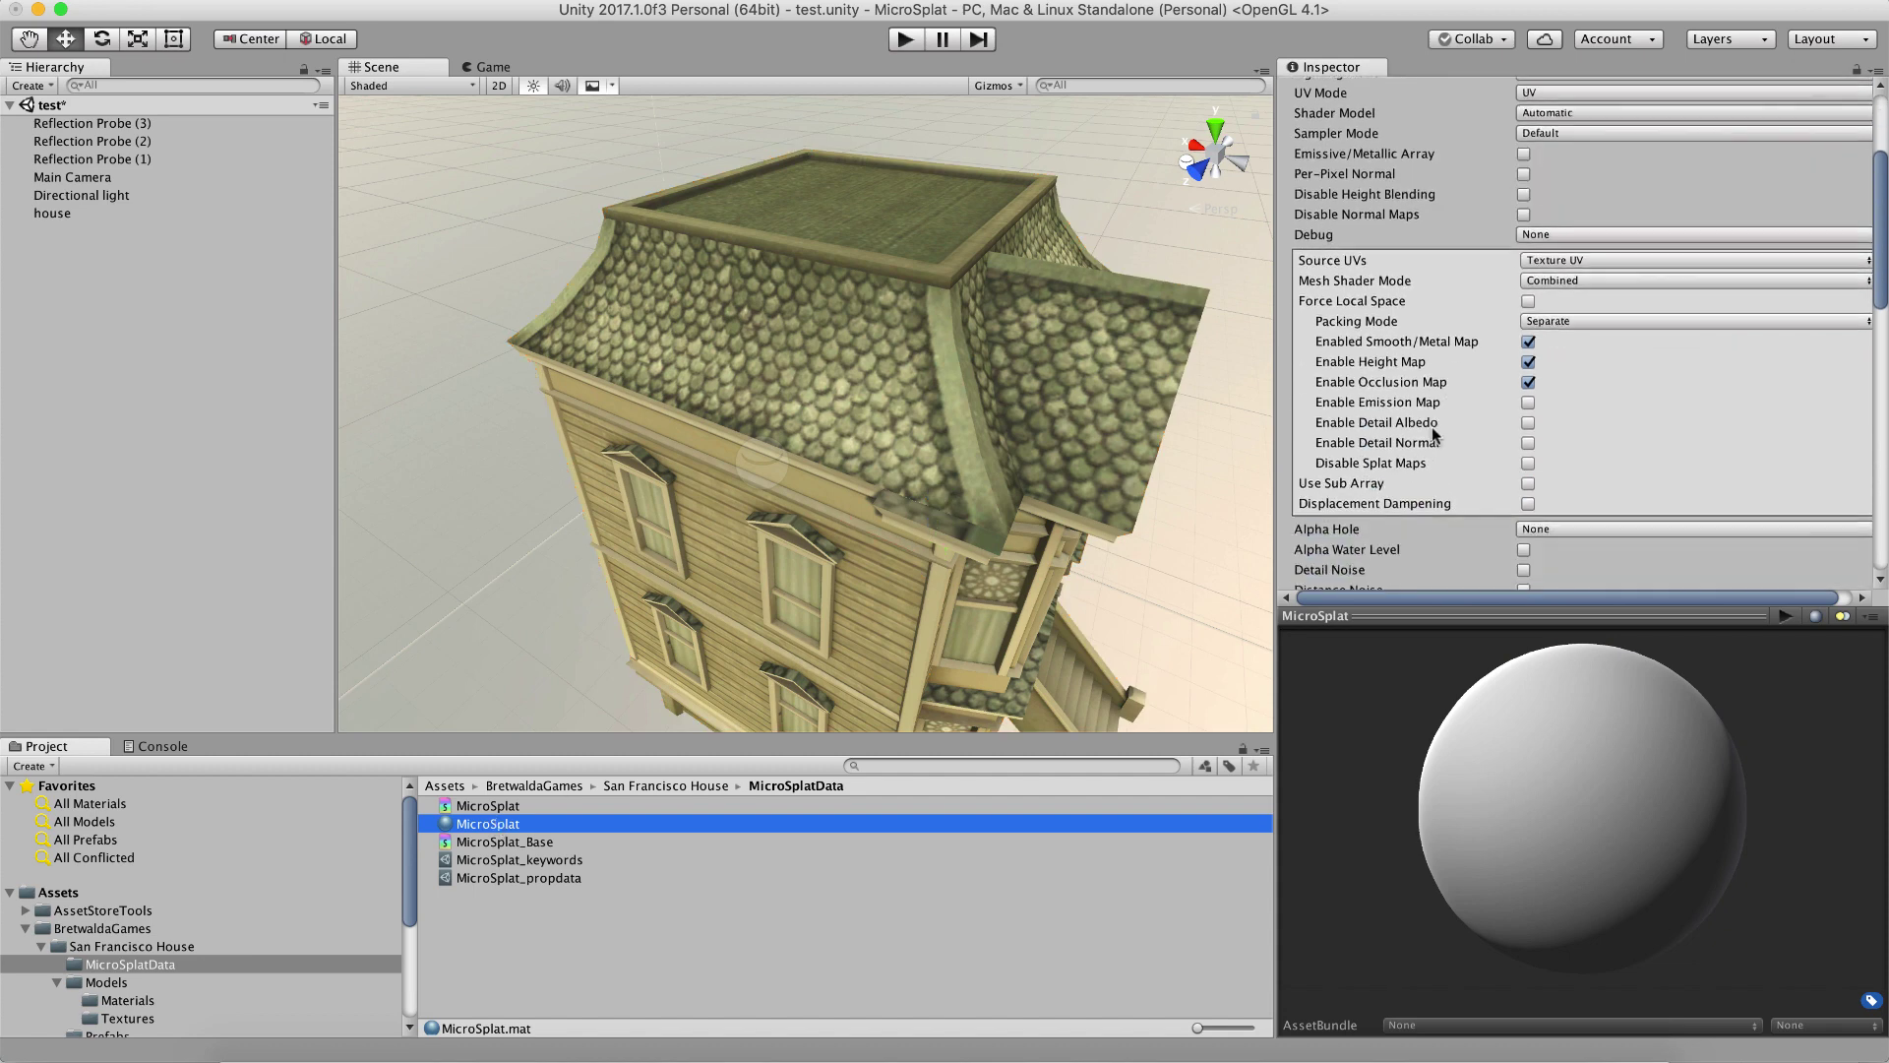
{"action": "scroll", "coordinate": [1433, 431], "scroll_direction": "down", "scroll_amount": 15}
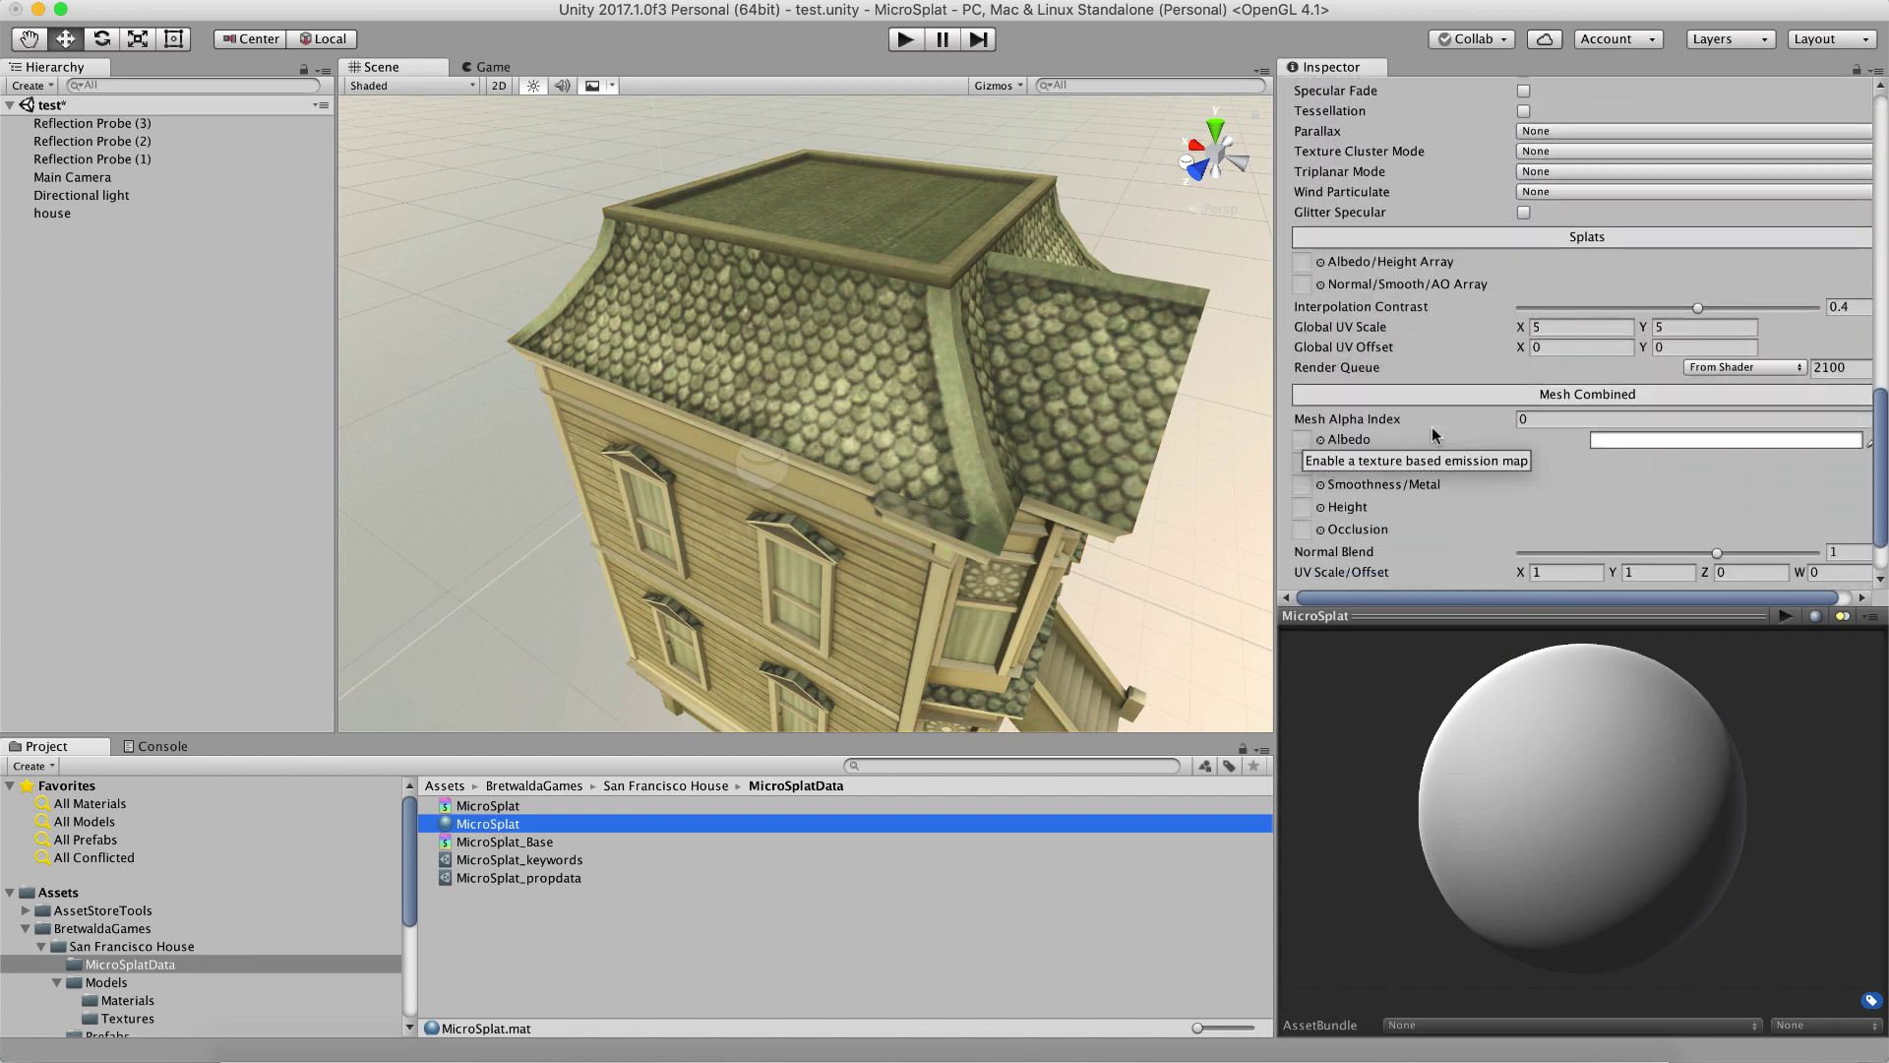
{"action": "left_click", "coordinate": [1320, 262]}
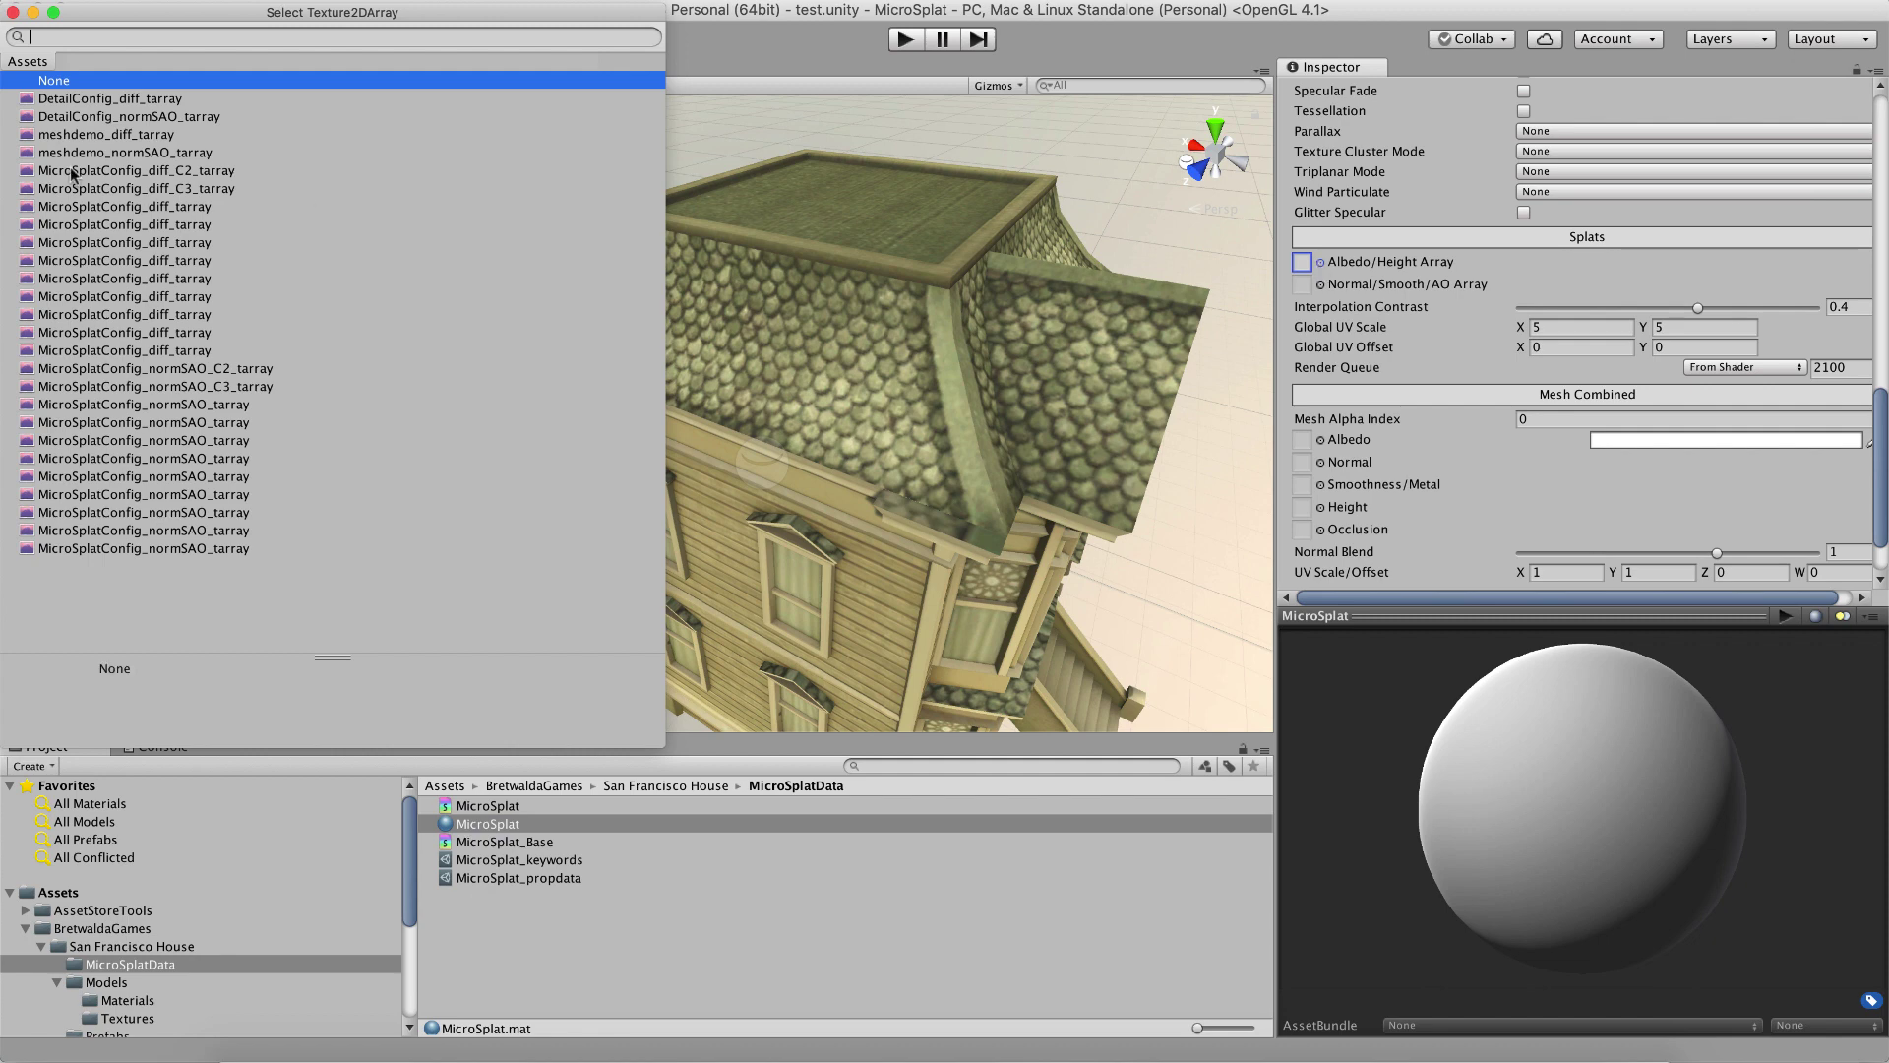
{"action": "left_click", "coordinate": [150, 242]}
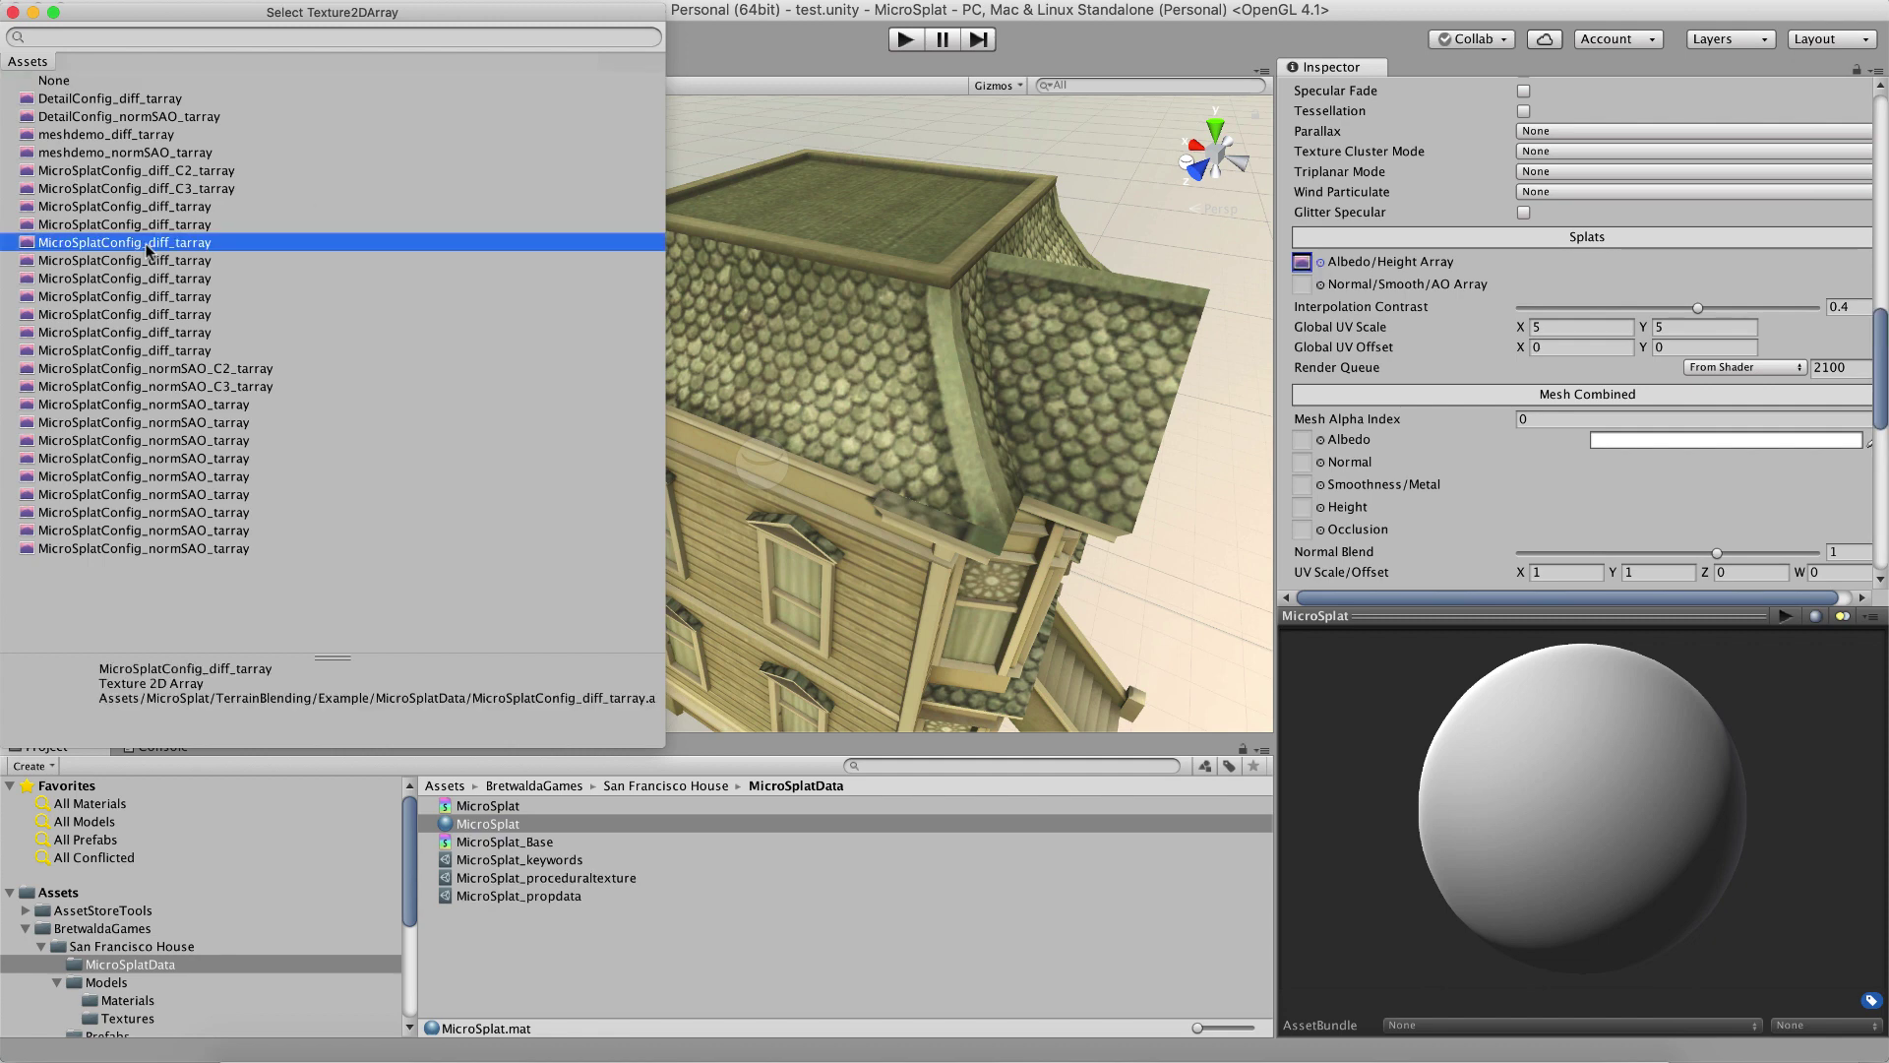
{"action": "double_click", "coordinate": [148, 248]}
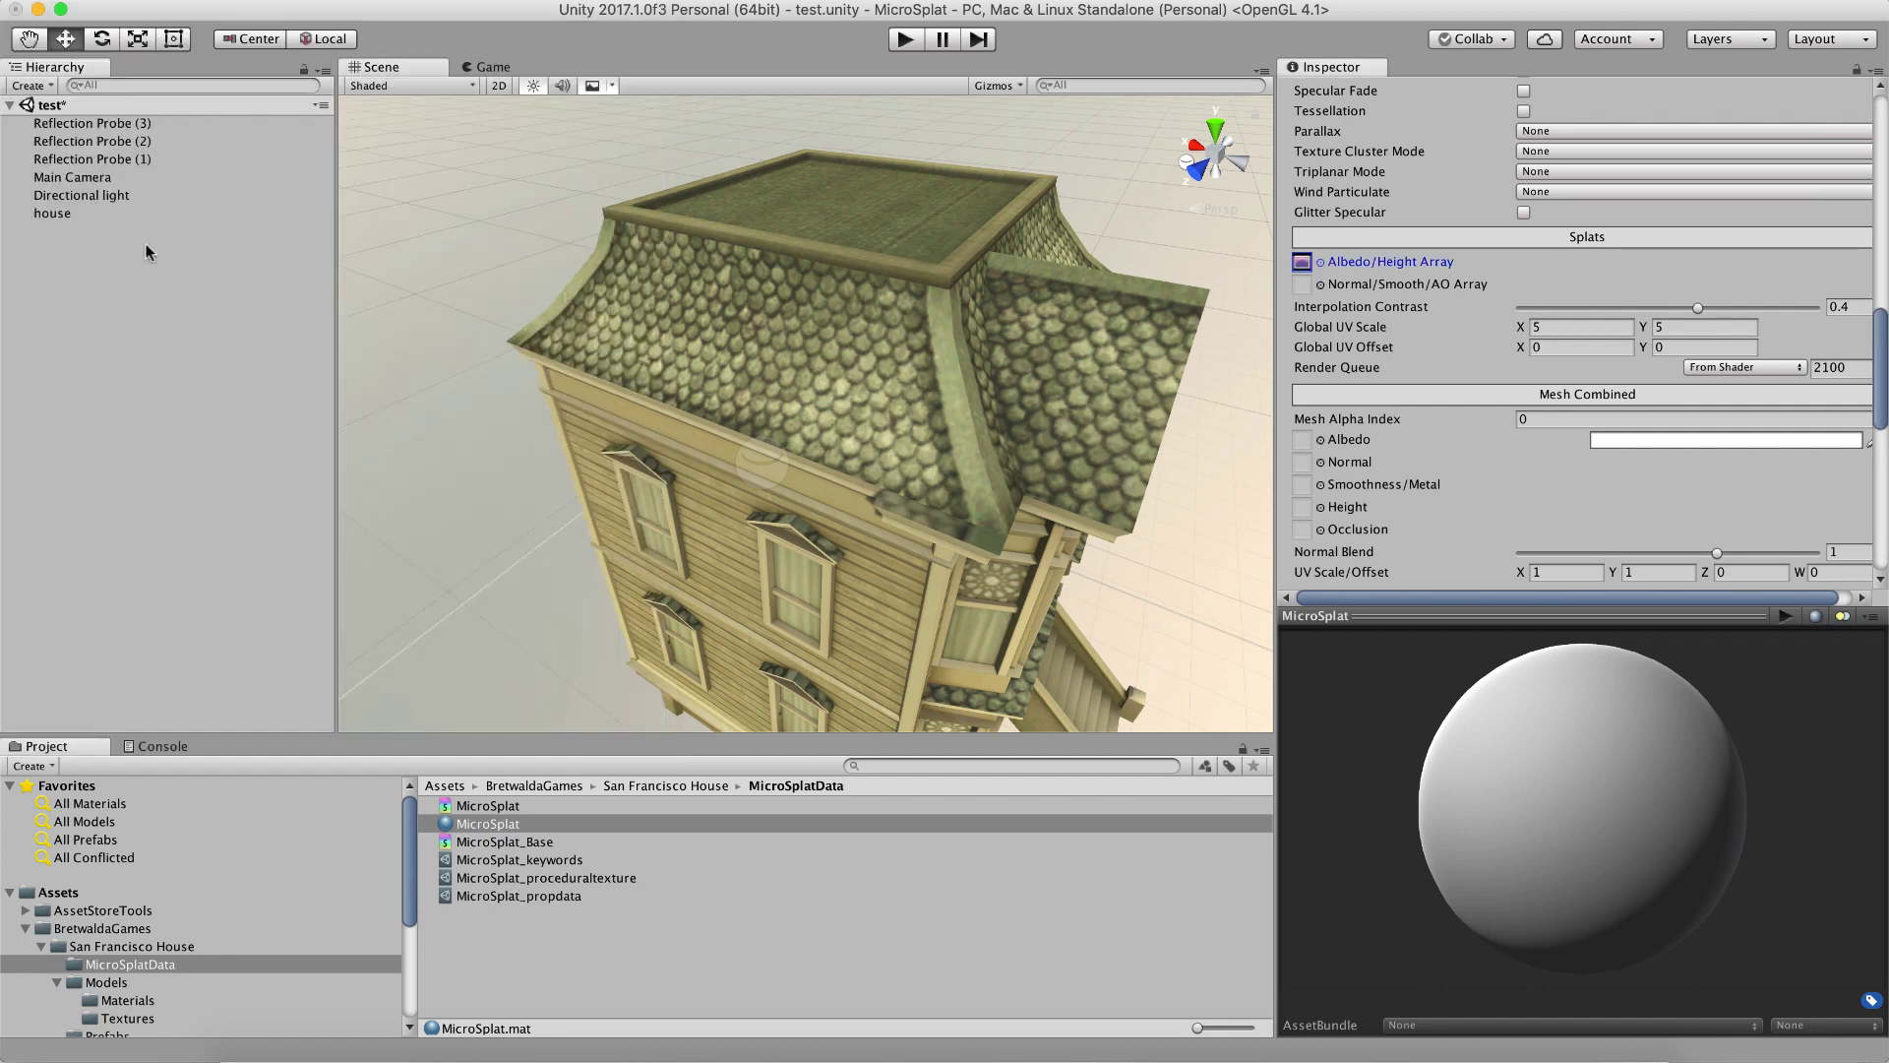
{"action": "left_click", "coordinate": [1316, 287]}
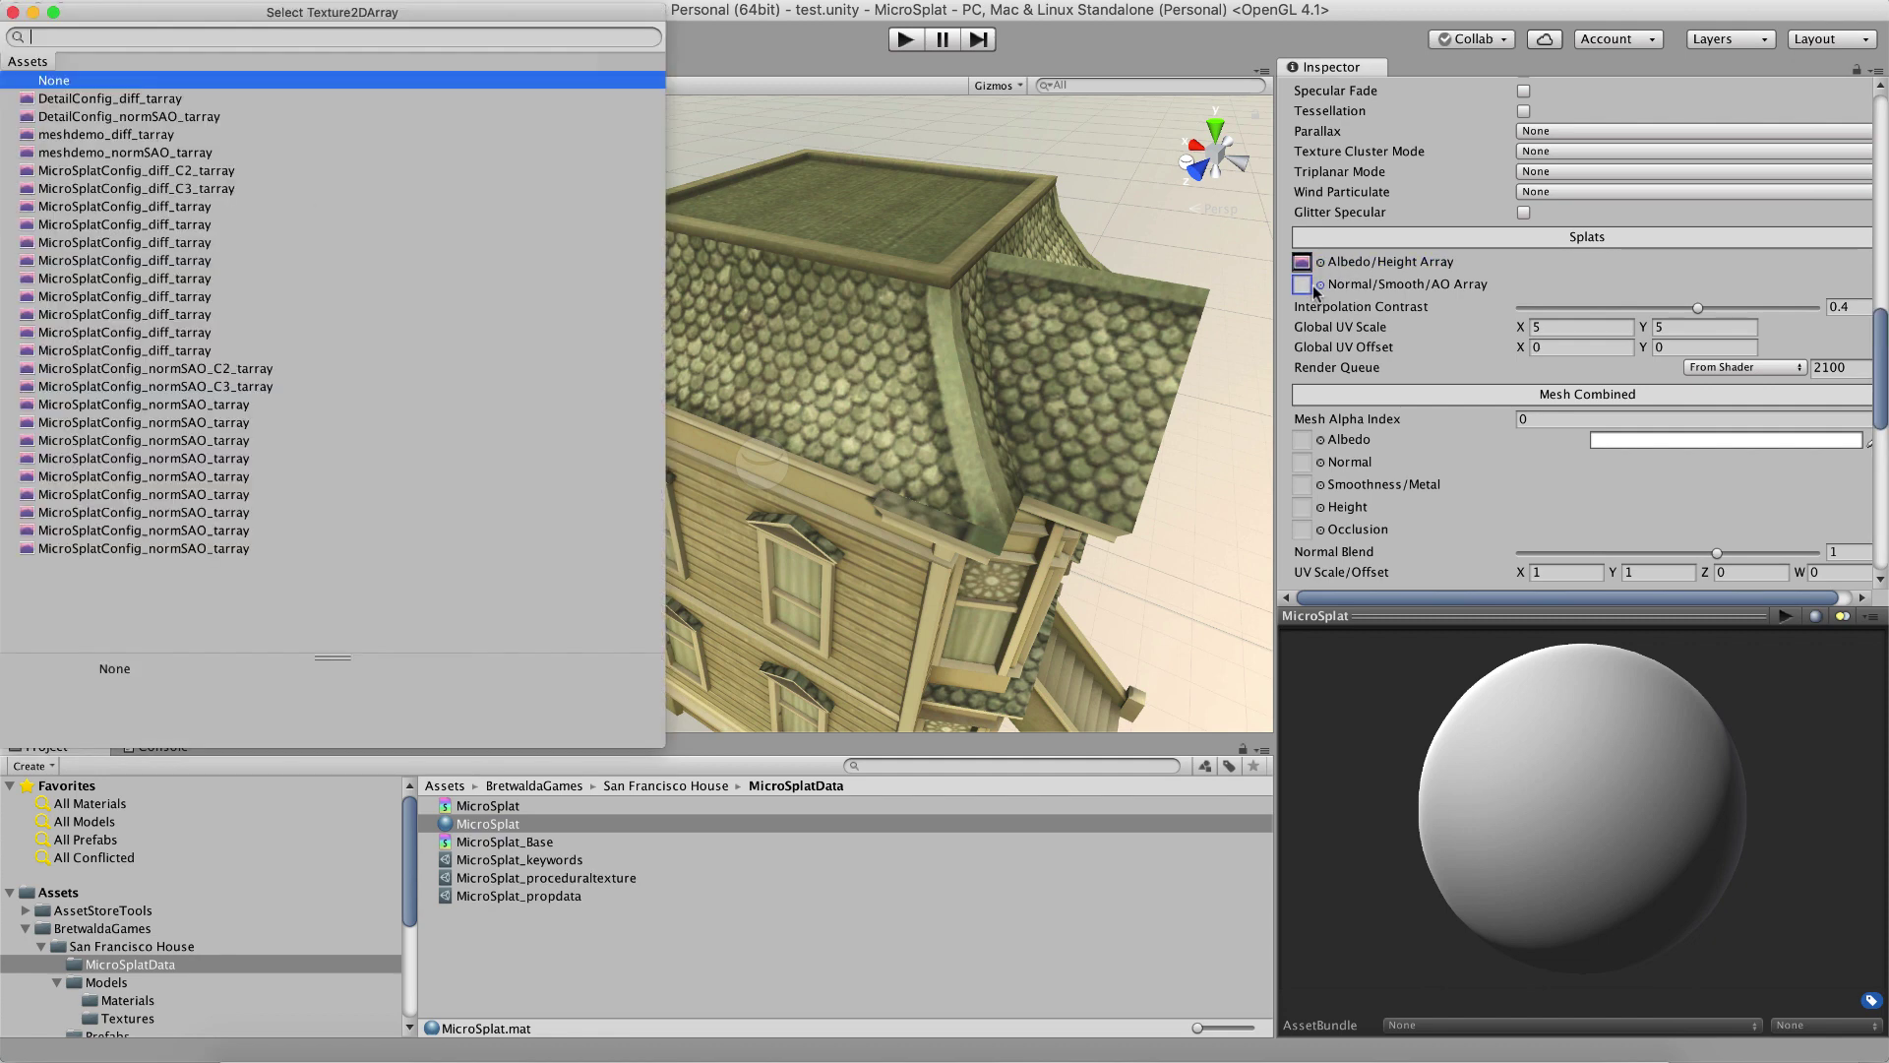
{"action": "double_click", "coordinate": [157, 244]}
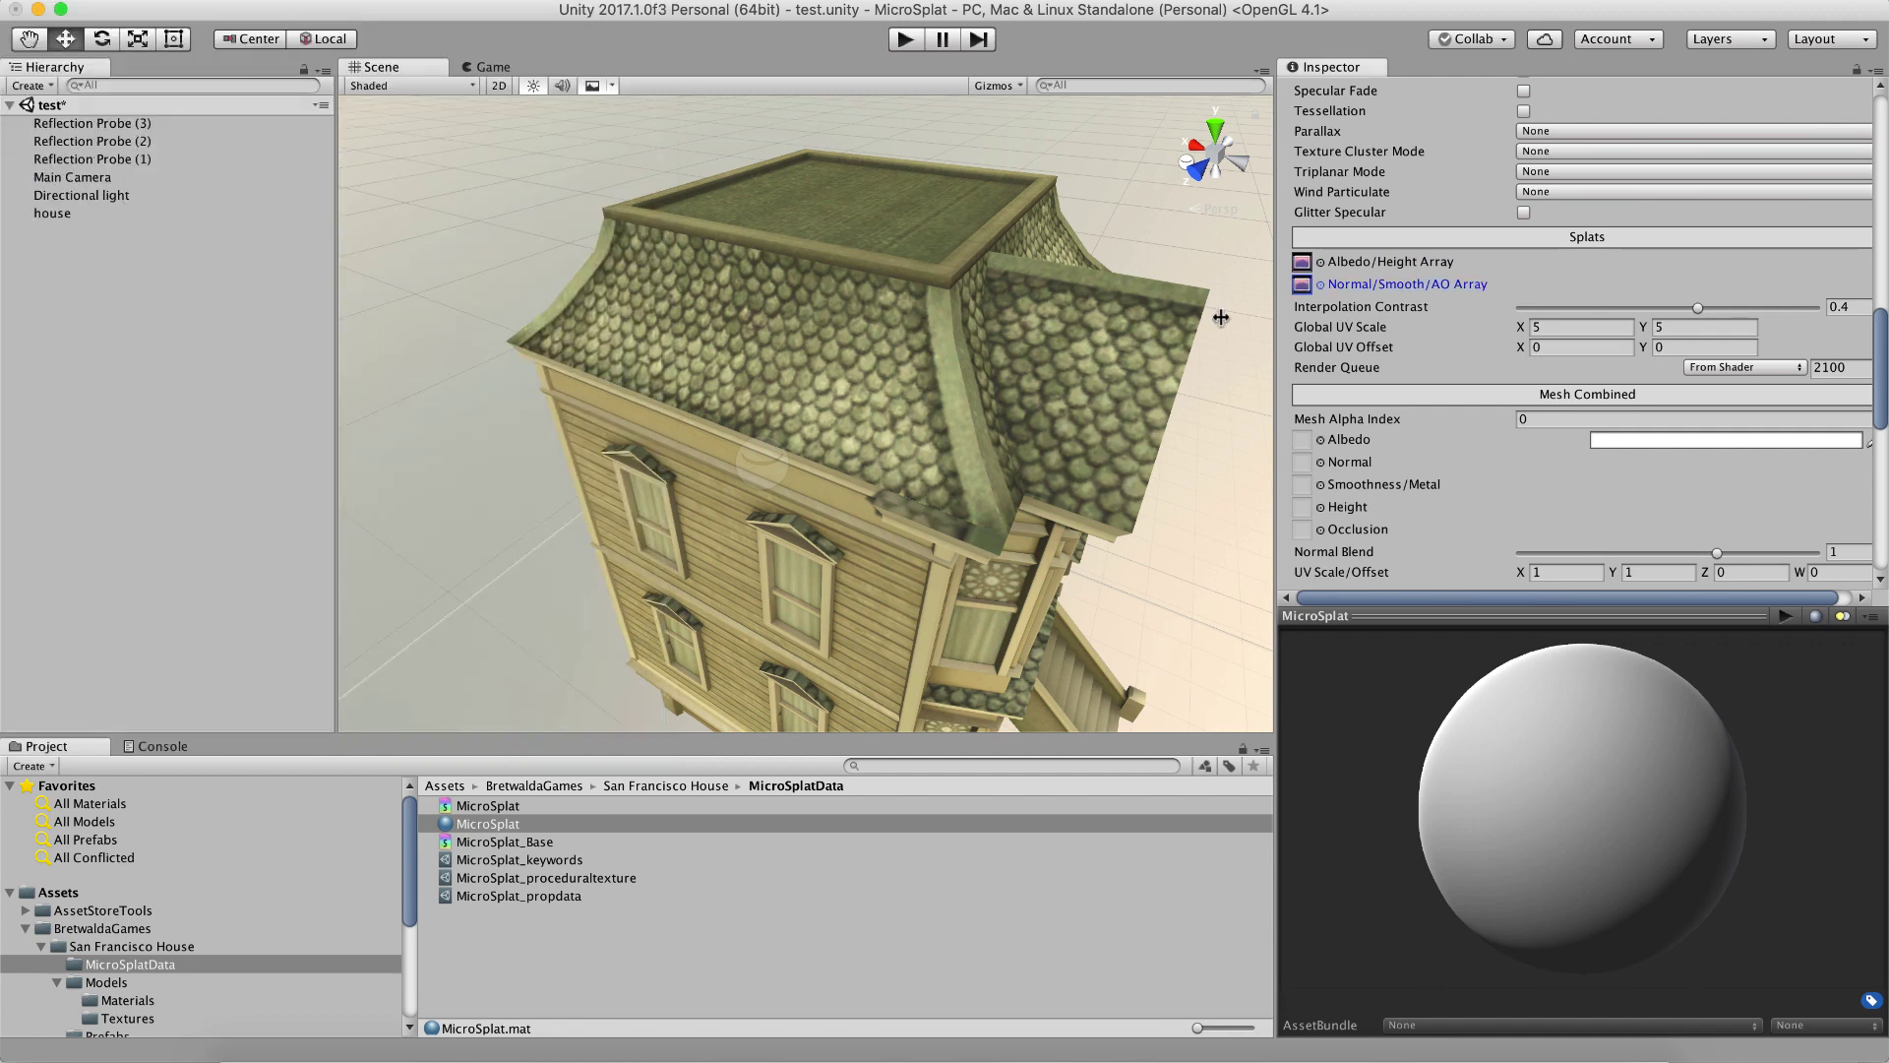
{"action": "scroll", "coordinate": [1456, 449], "scroll_direction": "down", "scroll_amount": 10}
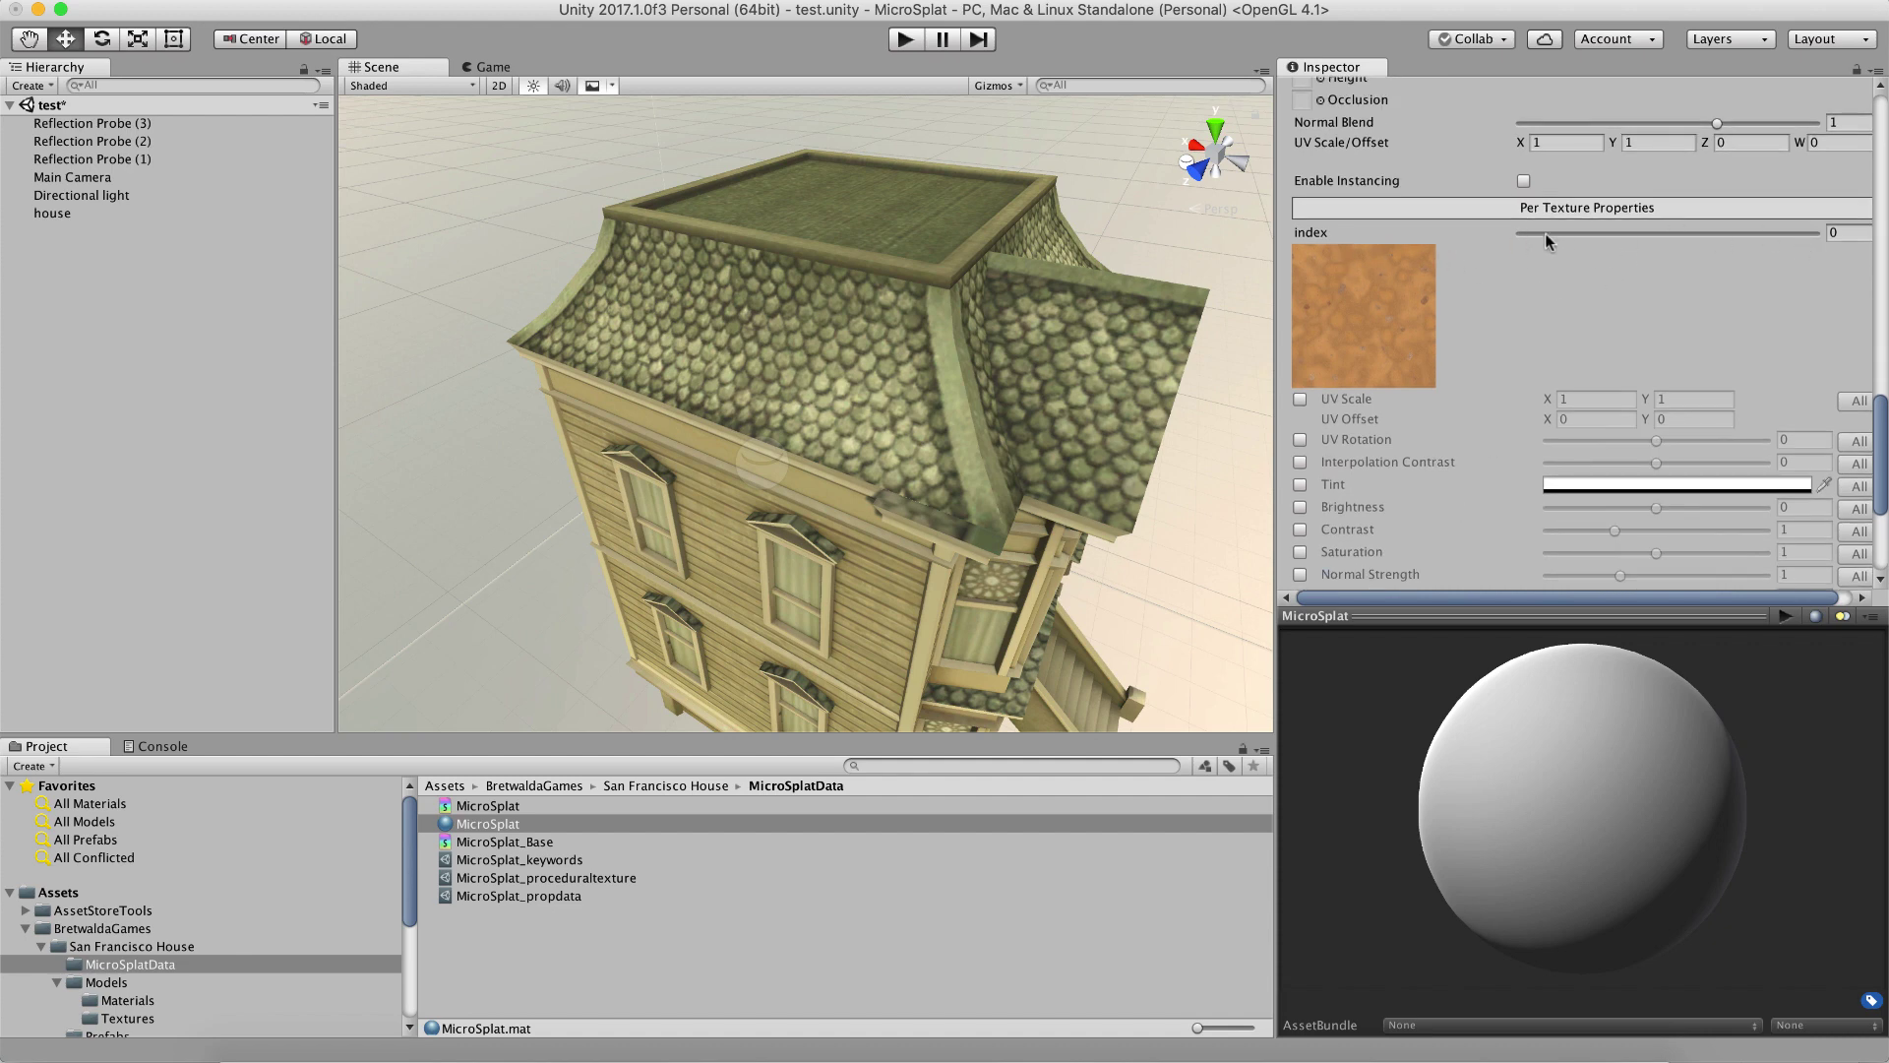
- Reselect the house and bring up the MicroSplat material's Splats settings
{"action": "scroll", "coordinate": [1494, 293], "scroll_direction": "up", "scroll_amount": 15}
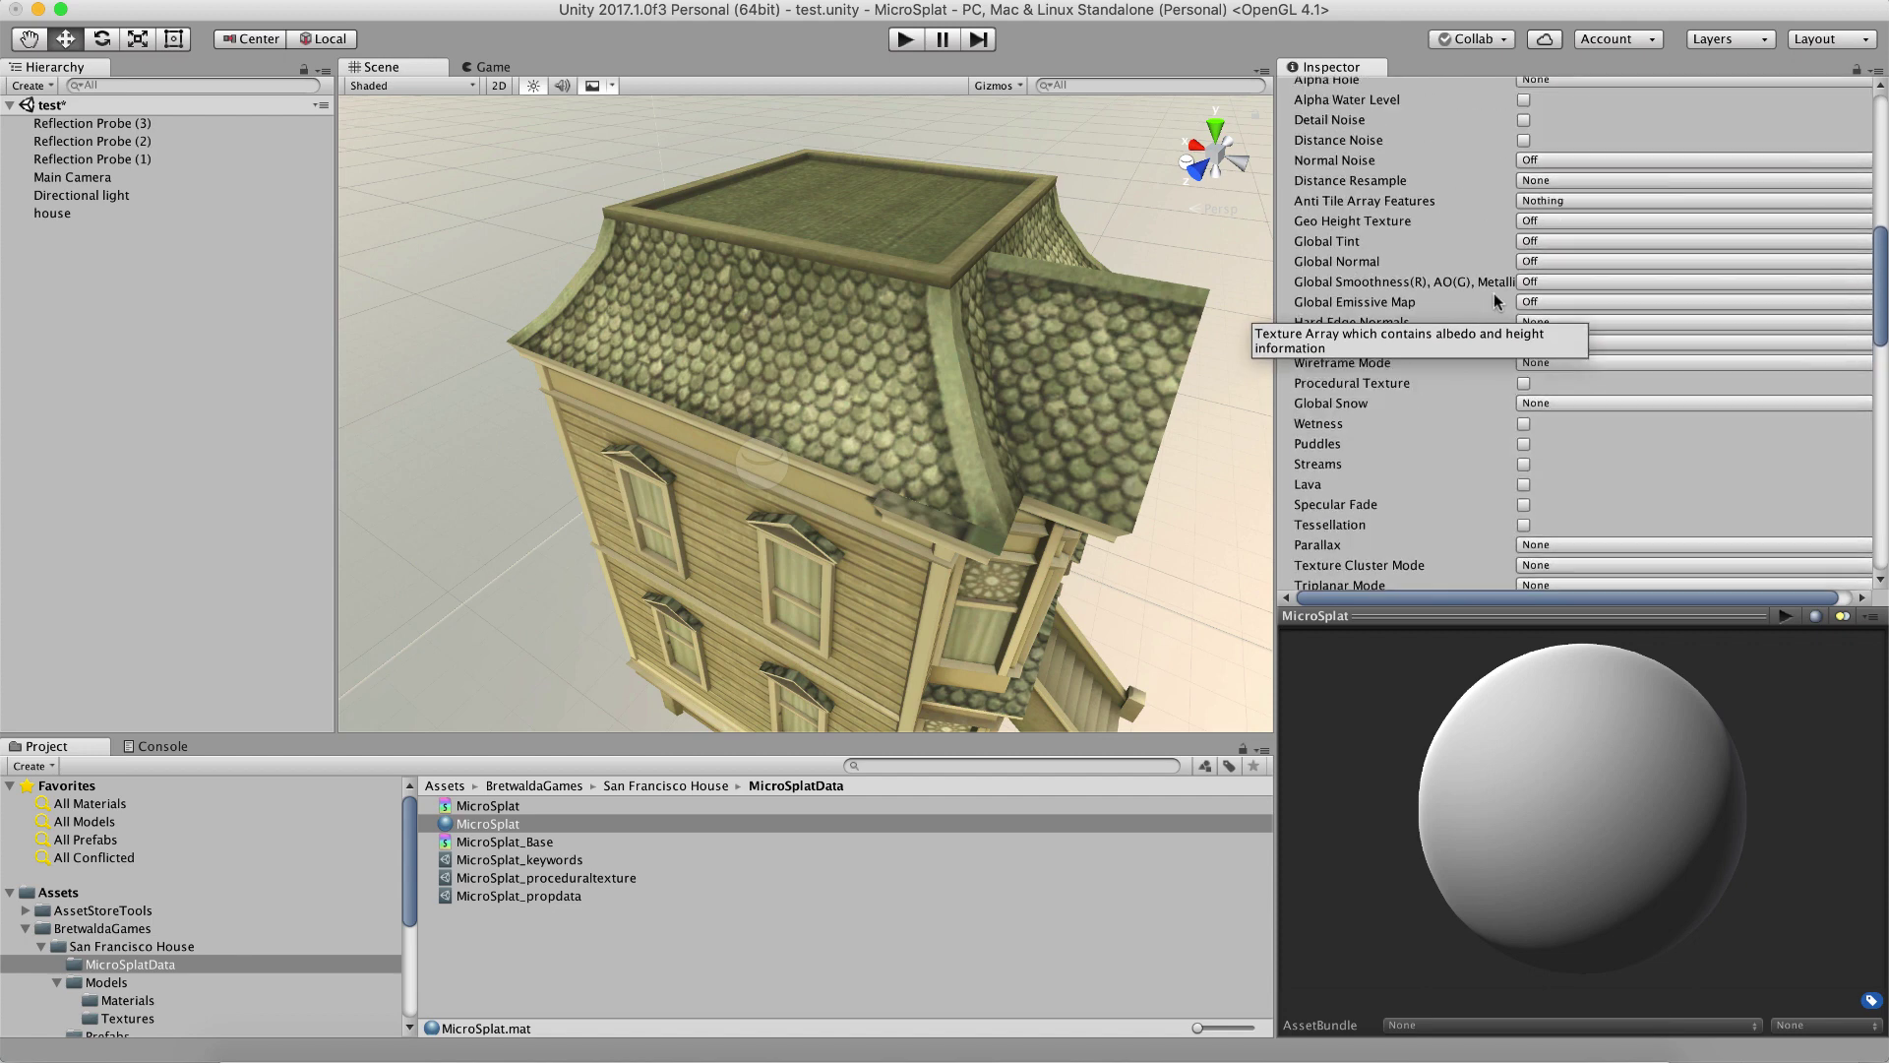
{"action": "scroll", "coordinate": [1493, 298], "scroll_direction": "up", "scroll_amount": 10}
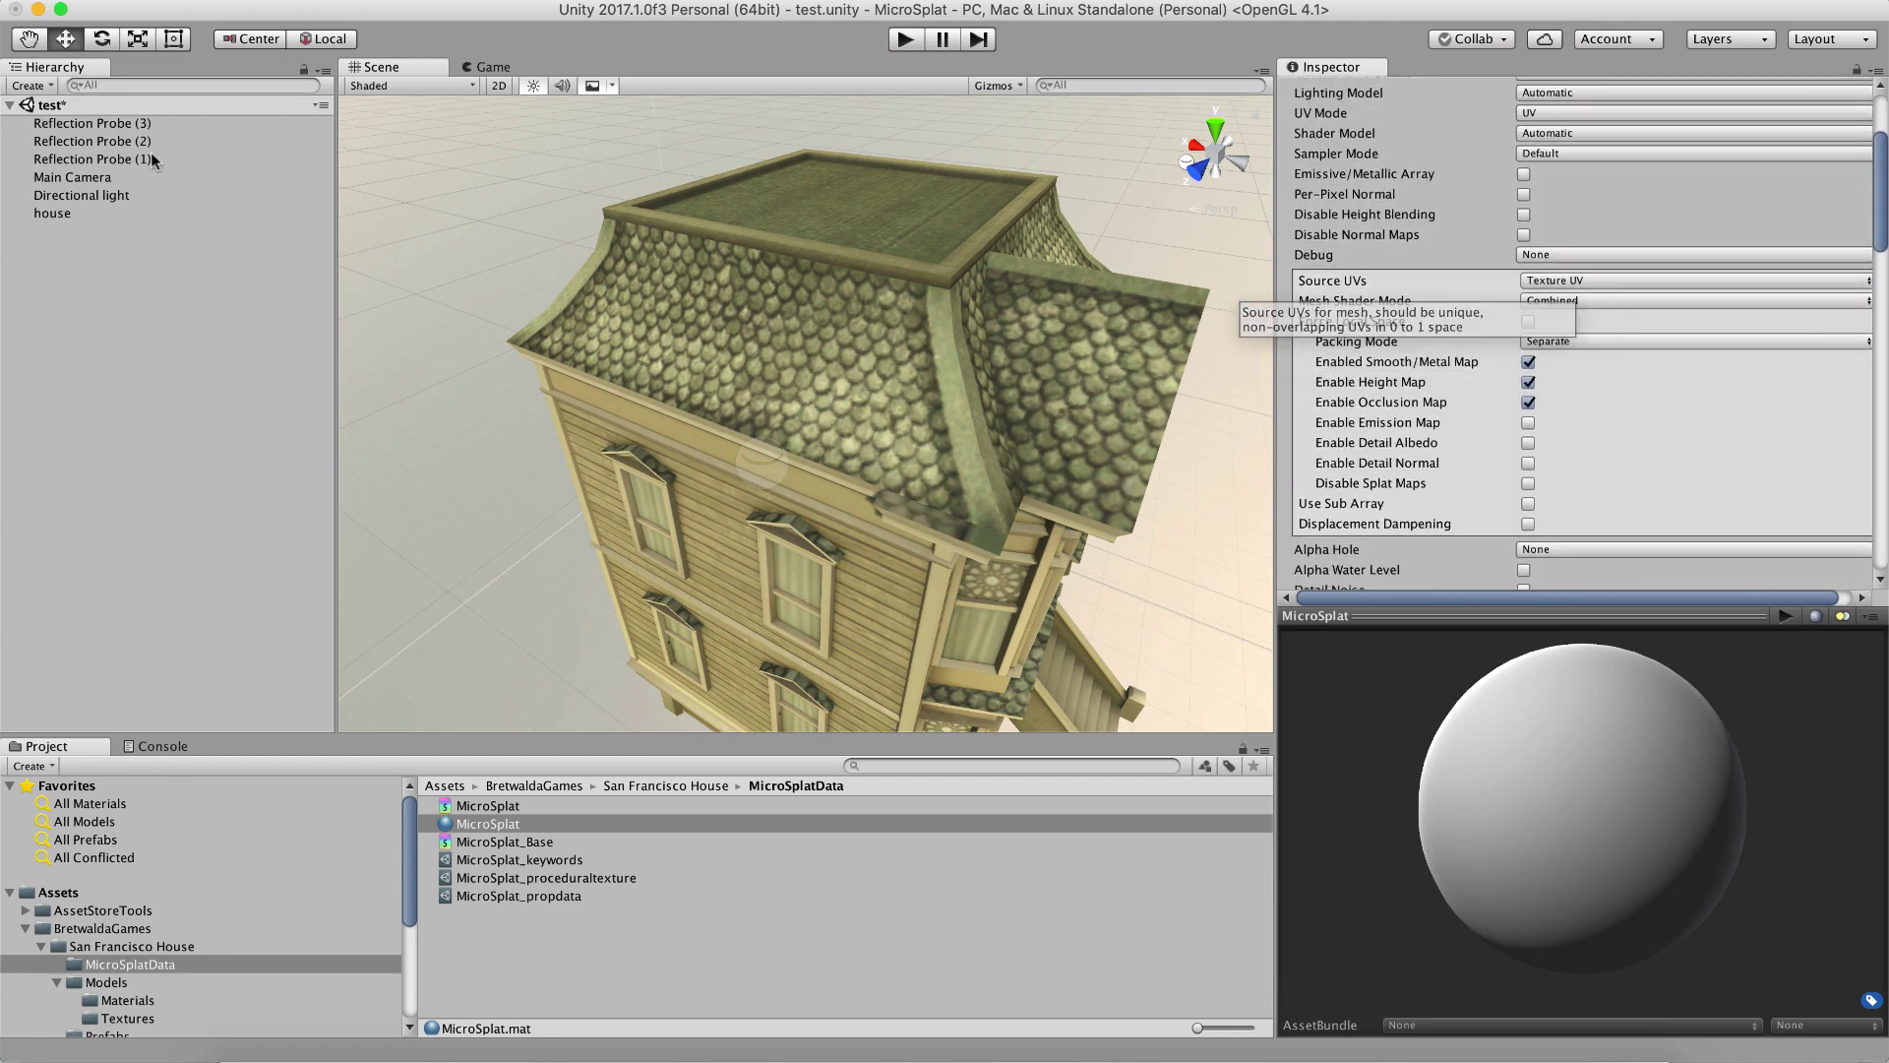
{"action": "left_click", "coordinate": [59, 215]}
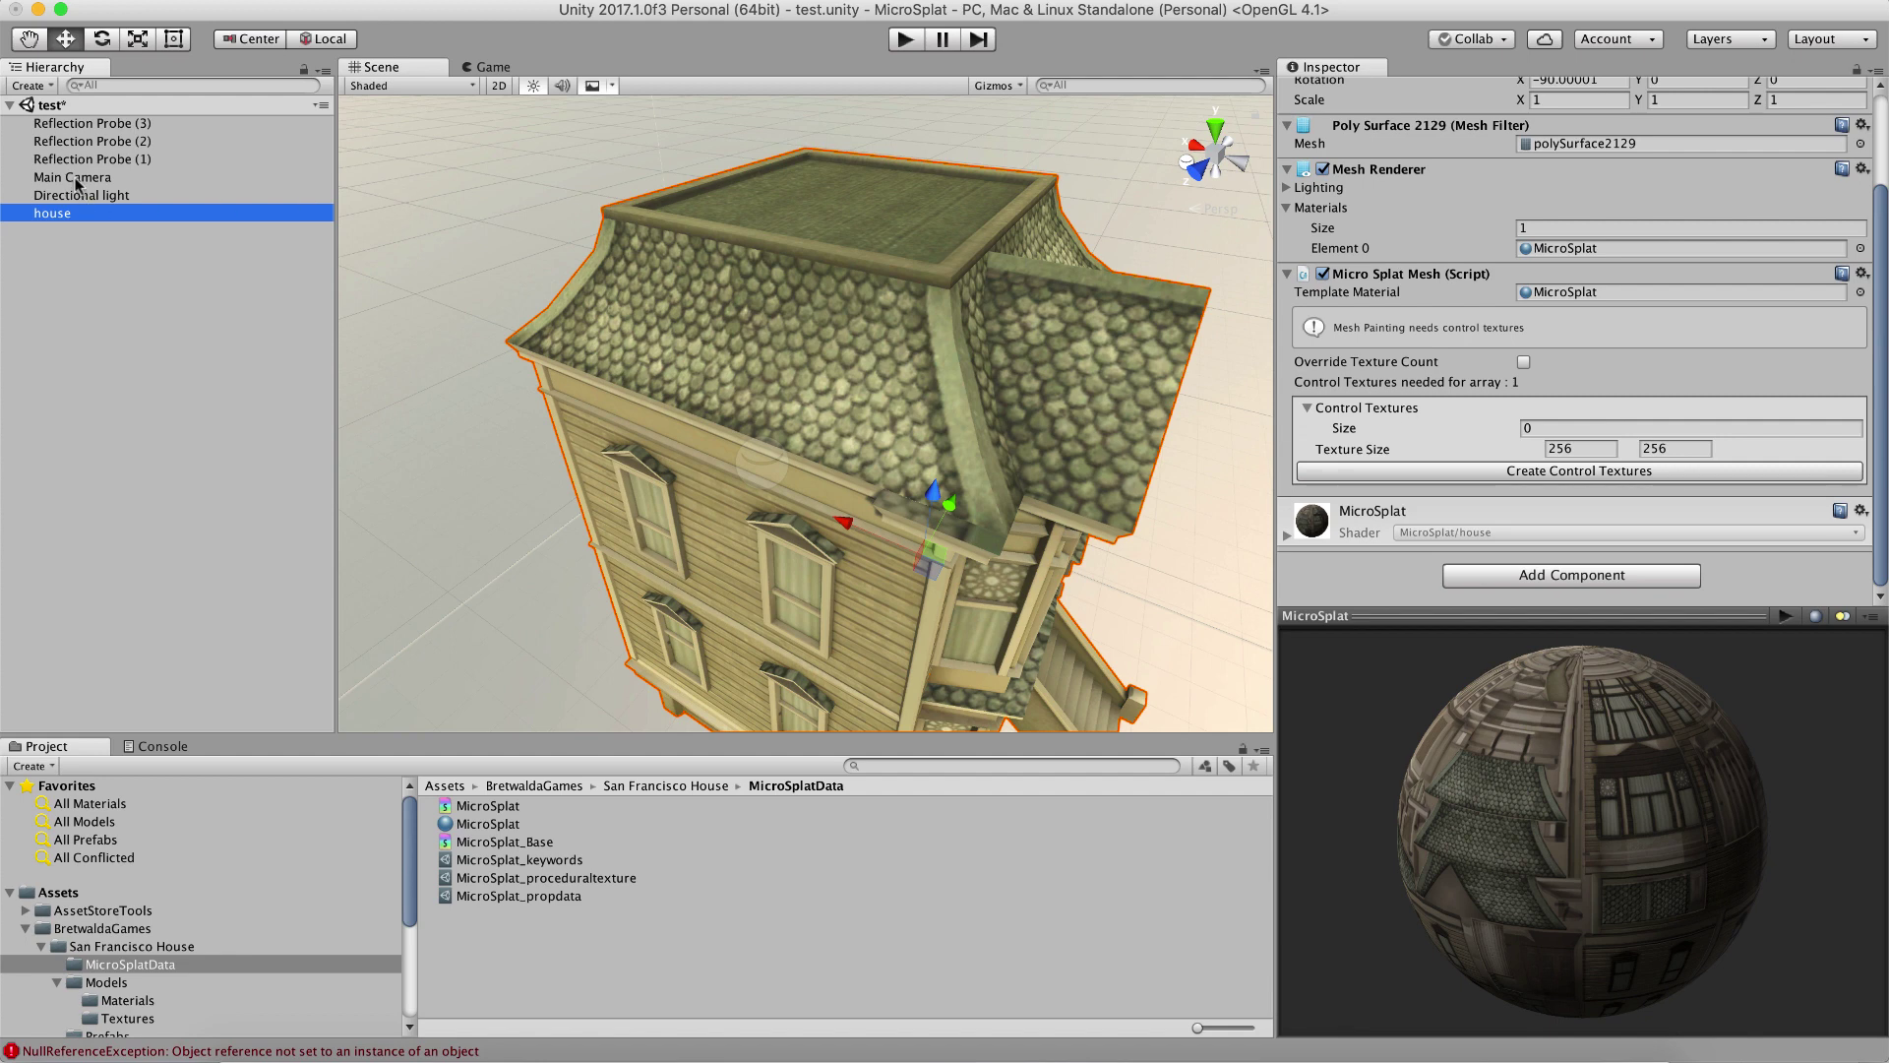
{"action": "left_click", "coordinate": [486, 825]}
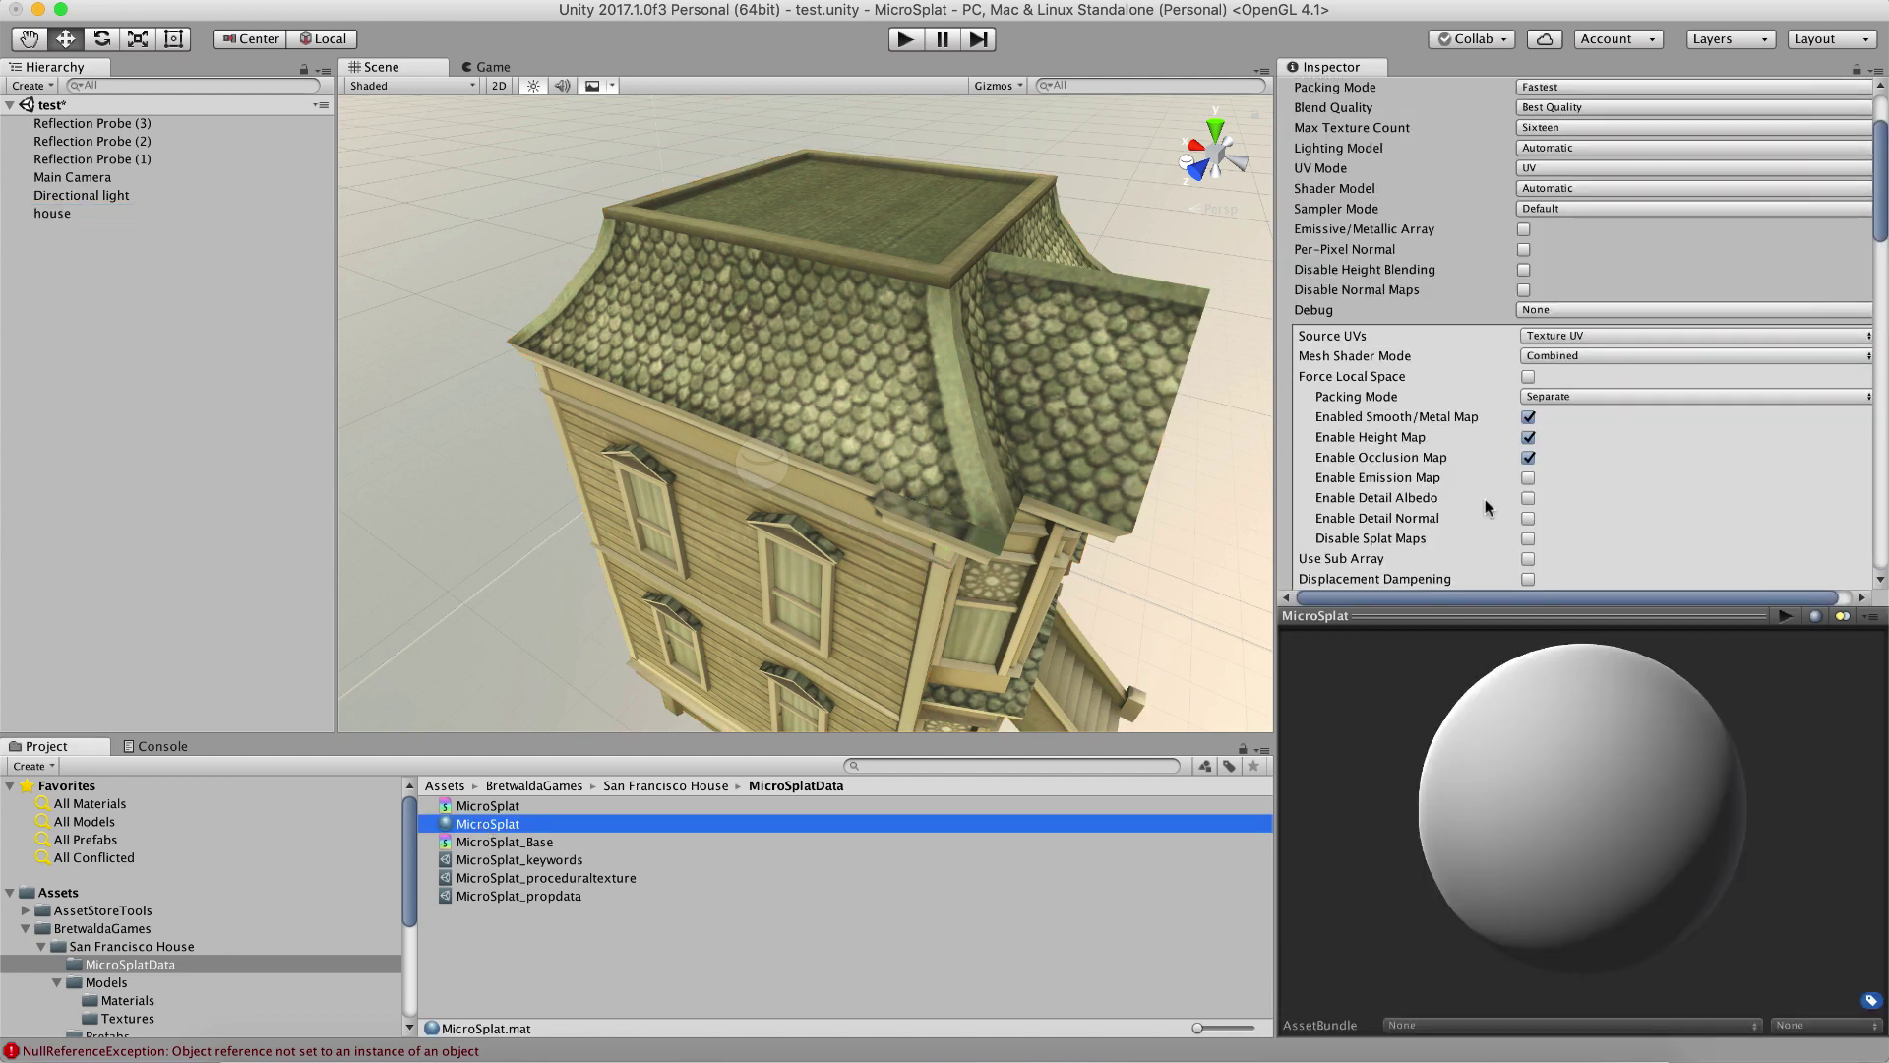
{"action": "scroll", "coordinate": [1610, 435], "scroll_direction": "down", "scroll_amount": 10}
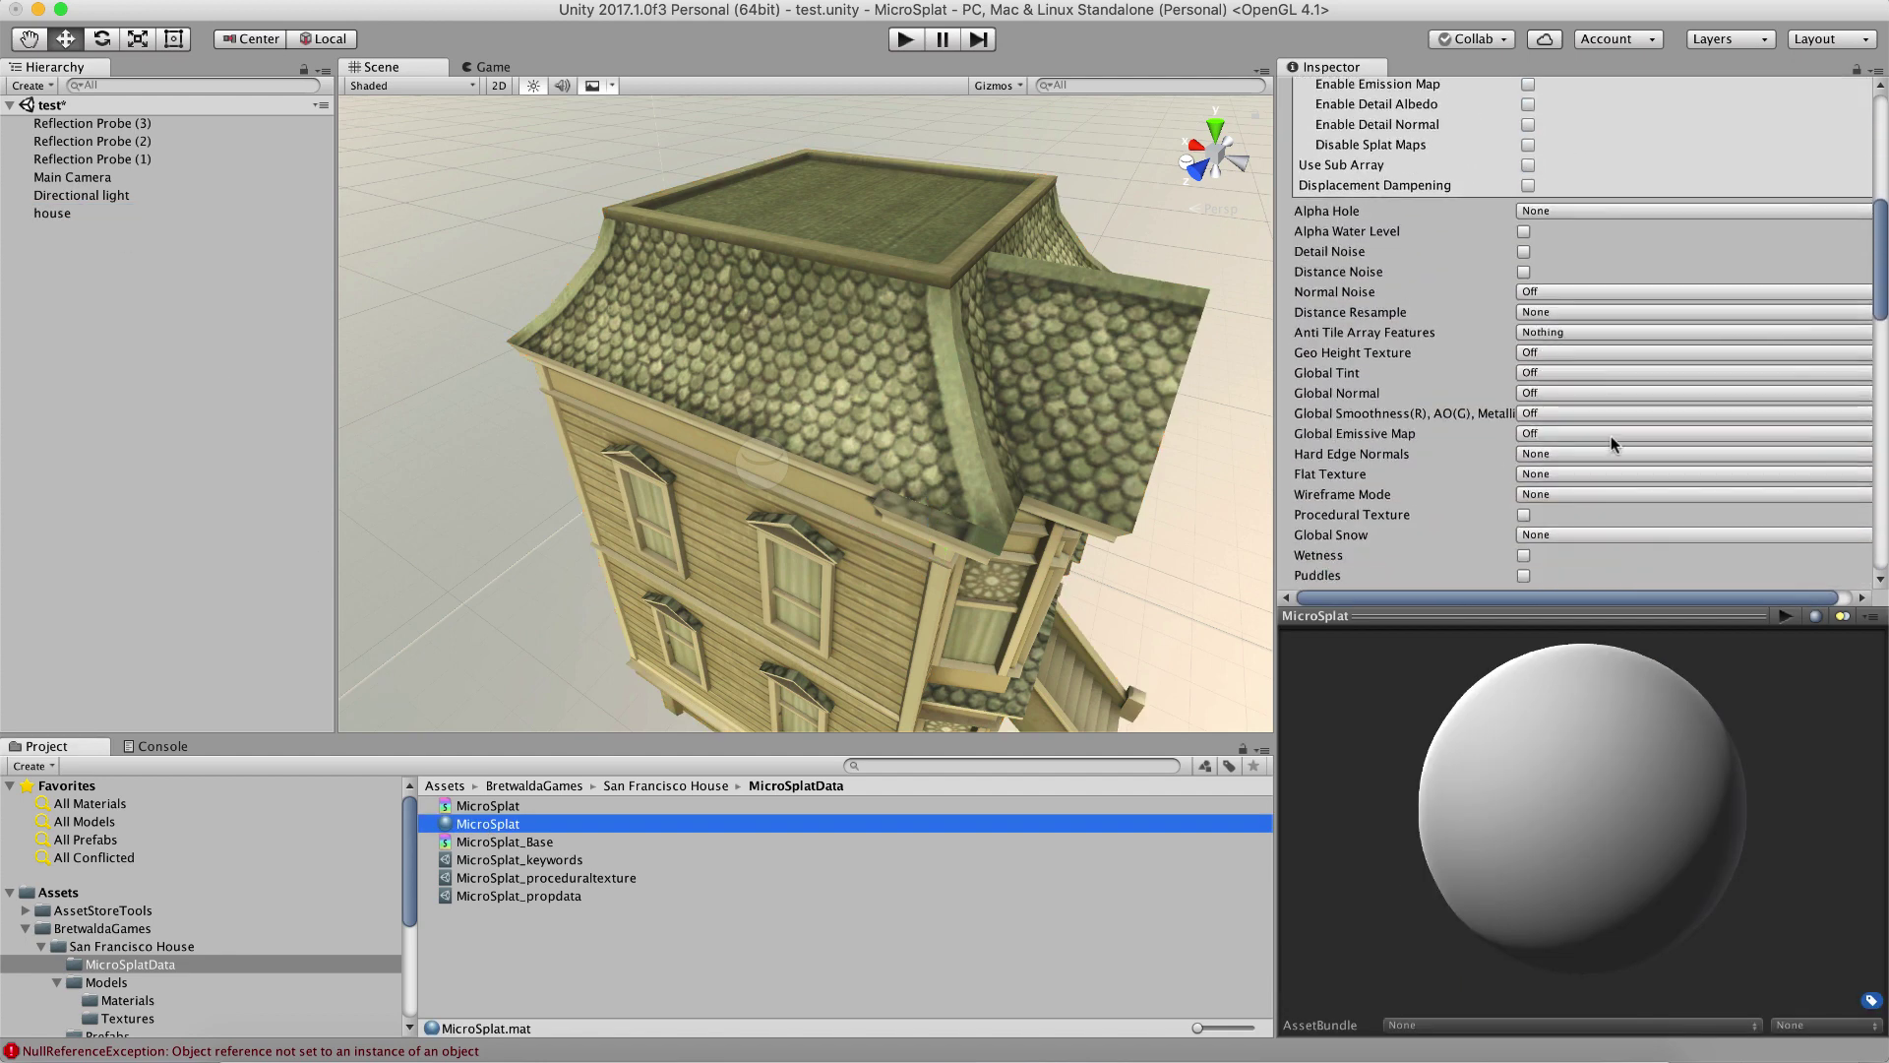
{"action": "scroll", "coordinate": [1610, 441], "scroll_direction": "down", "scroll_amount": 2}
{"action": "scroll", "coordinate": [1610, 441], "scroll_direction": "up", "scroll_amount": 10}
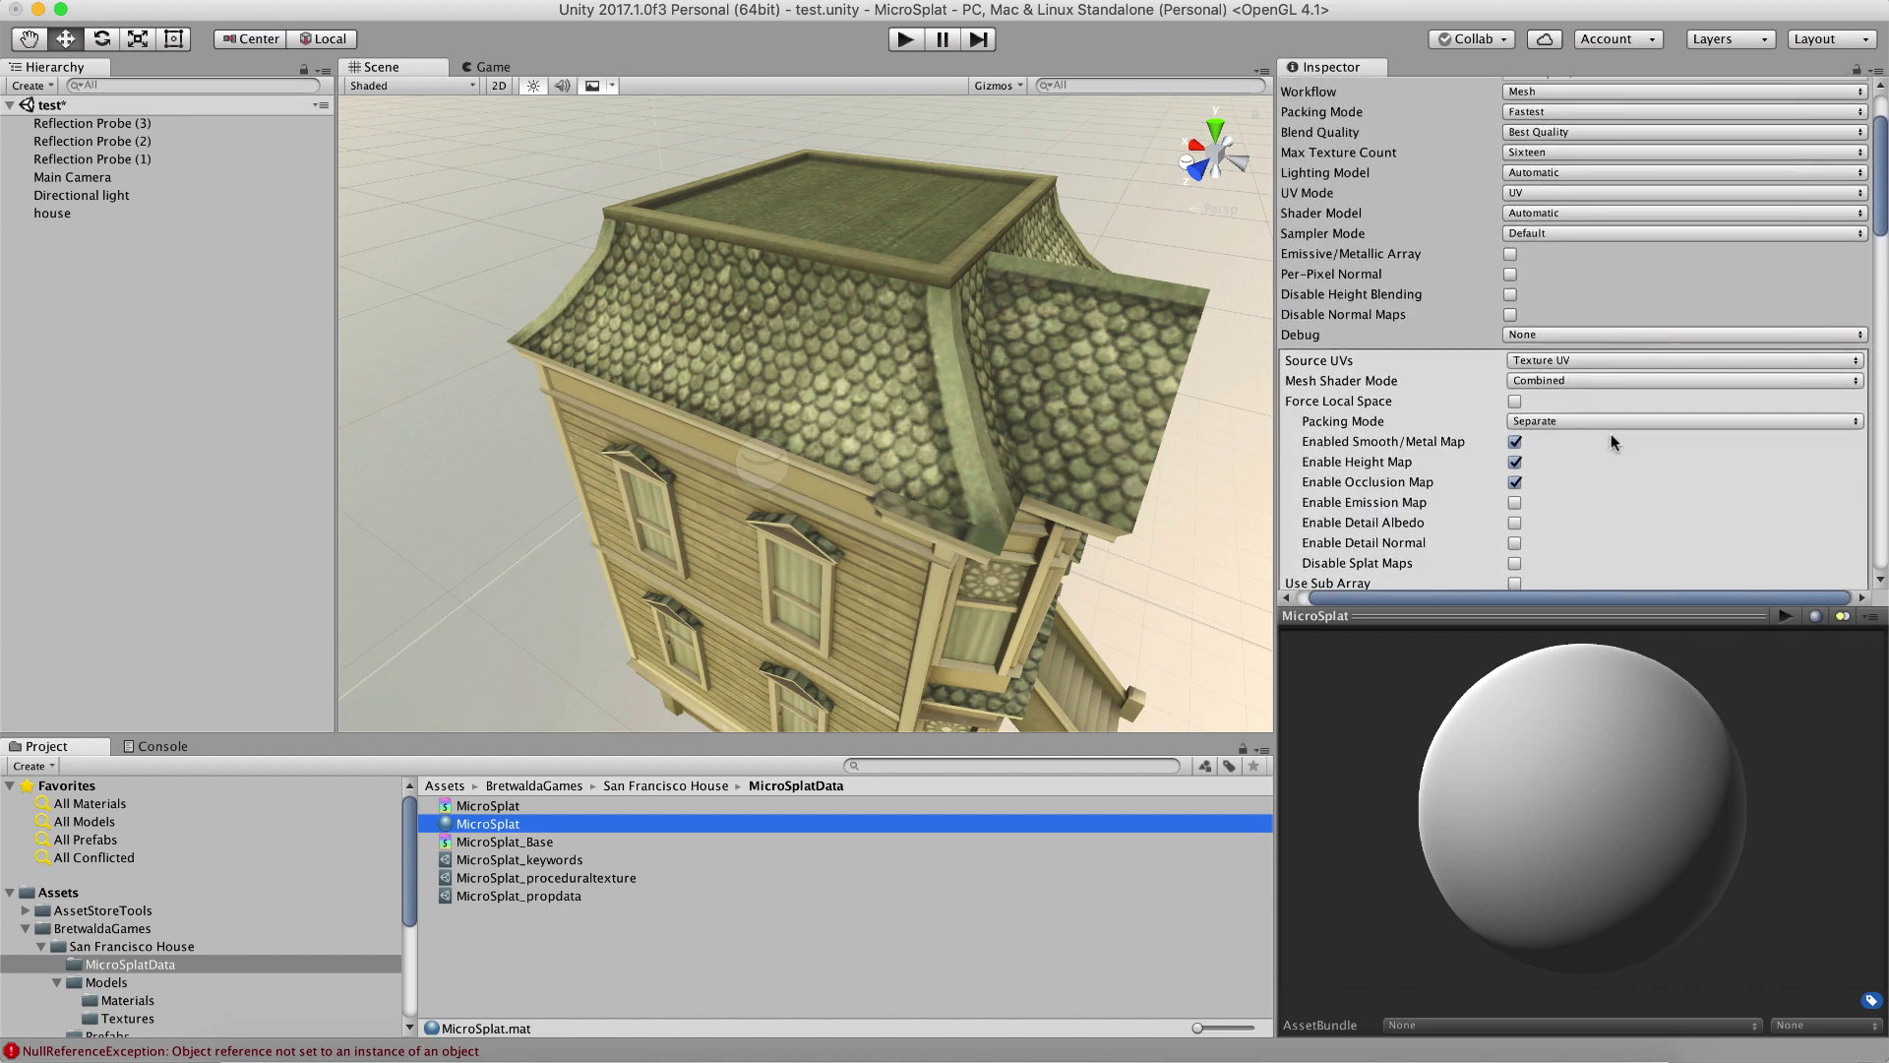
{"action": "scroll", "coordinate": [1610, 441], "scroll_direction": "down", "scroll_amount": 10}
{"action": "scroll", "coordinate": [1610, 433], "scroll_direction": "down", "scroll_amount": 4}
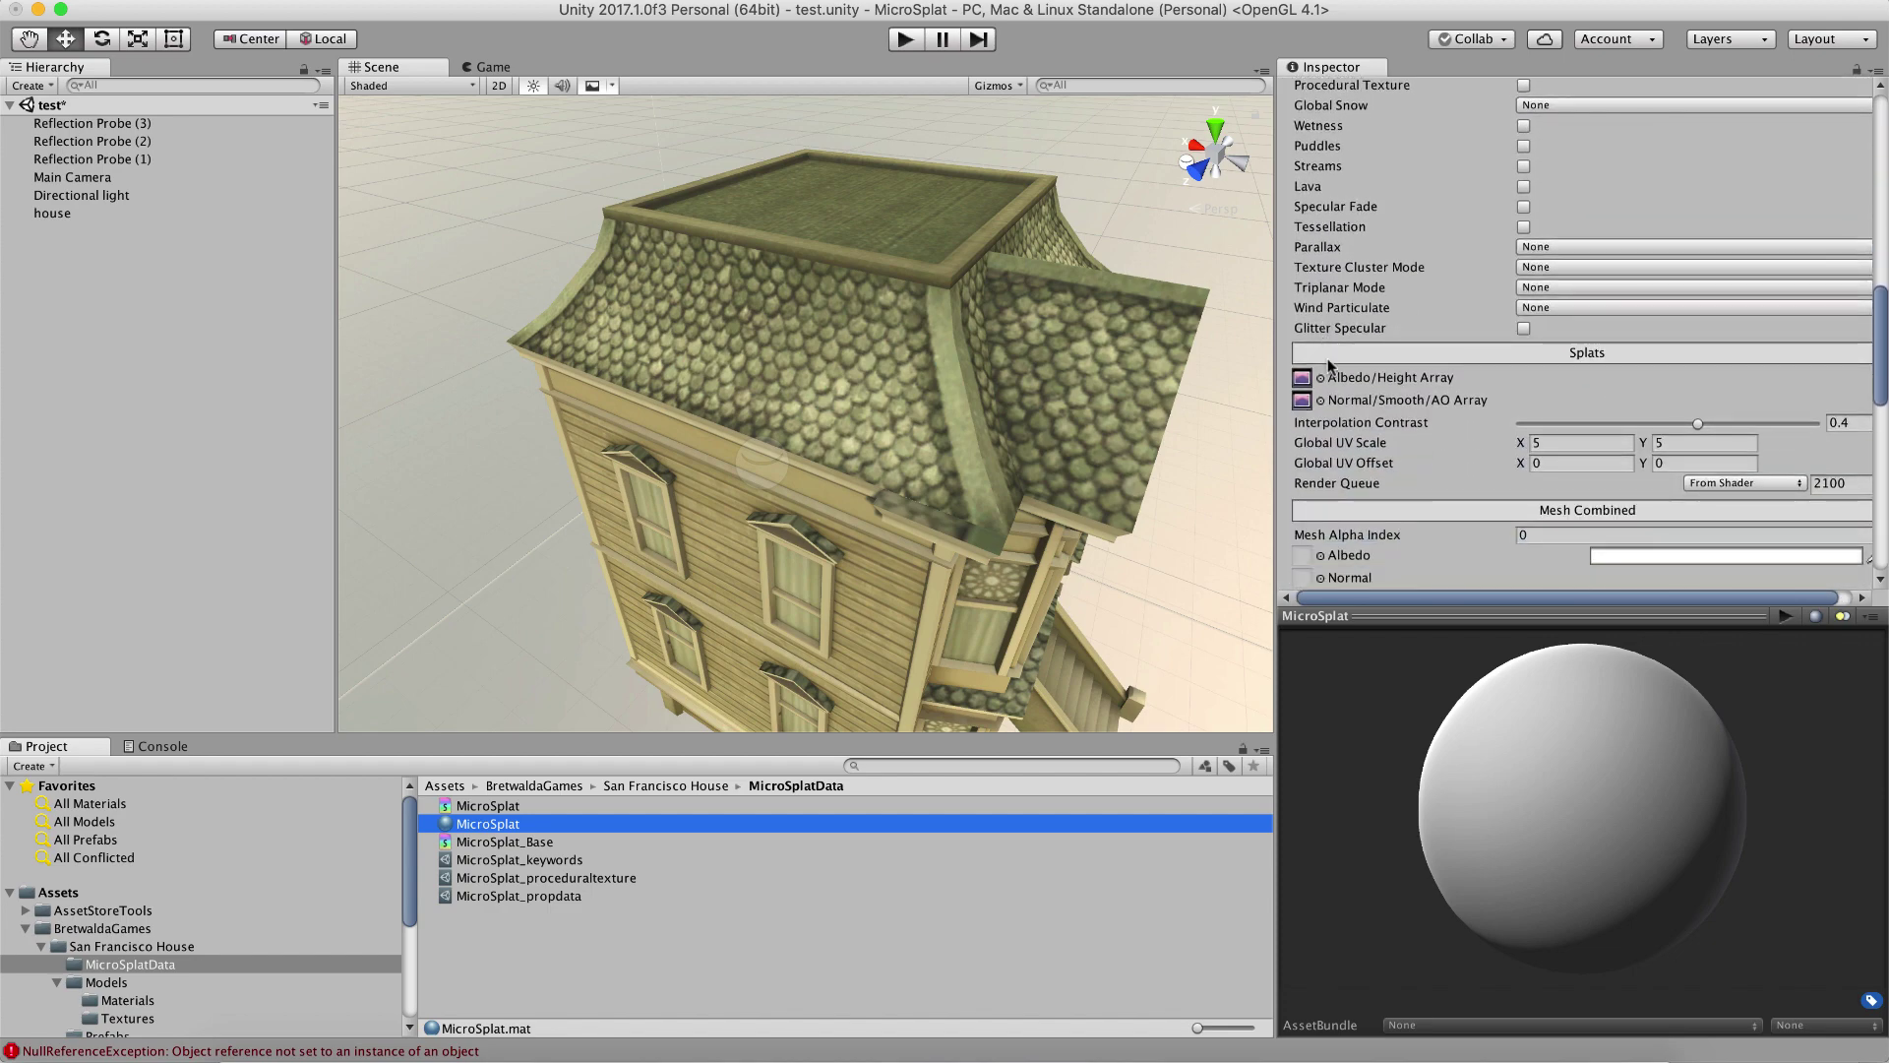
- Assign MicroSplatConfig_diff_tarray as the Albedo/Height Array
{"action": "left_click", "coordinate": [1321, 378]}
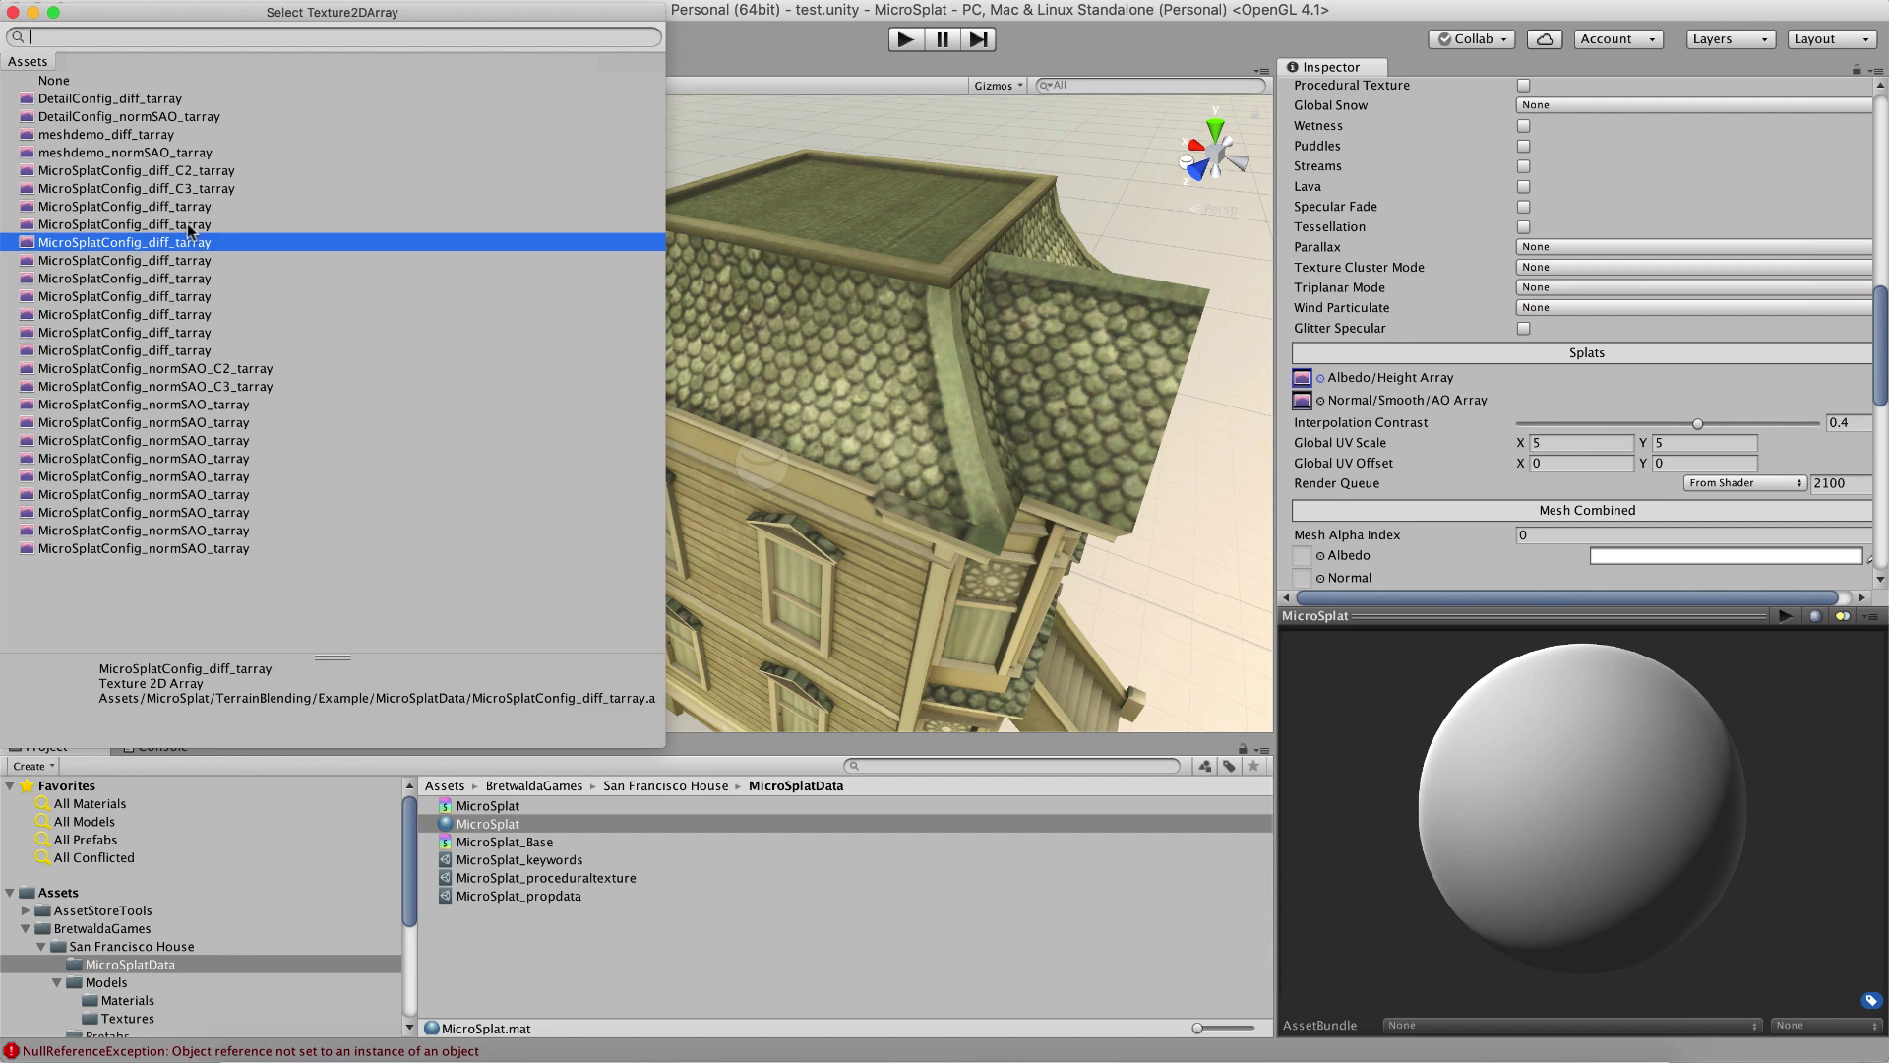
{"action": "left_click", "coordinate": [191, 227]}
{"action": "double_click", "coordinate": [190, 229]}
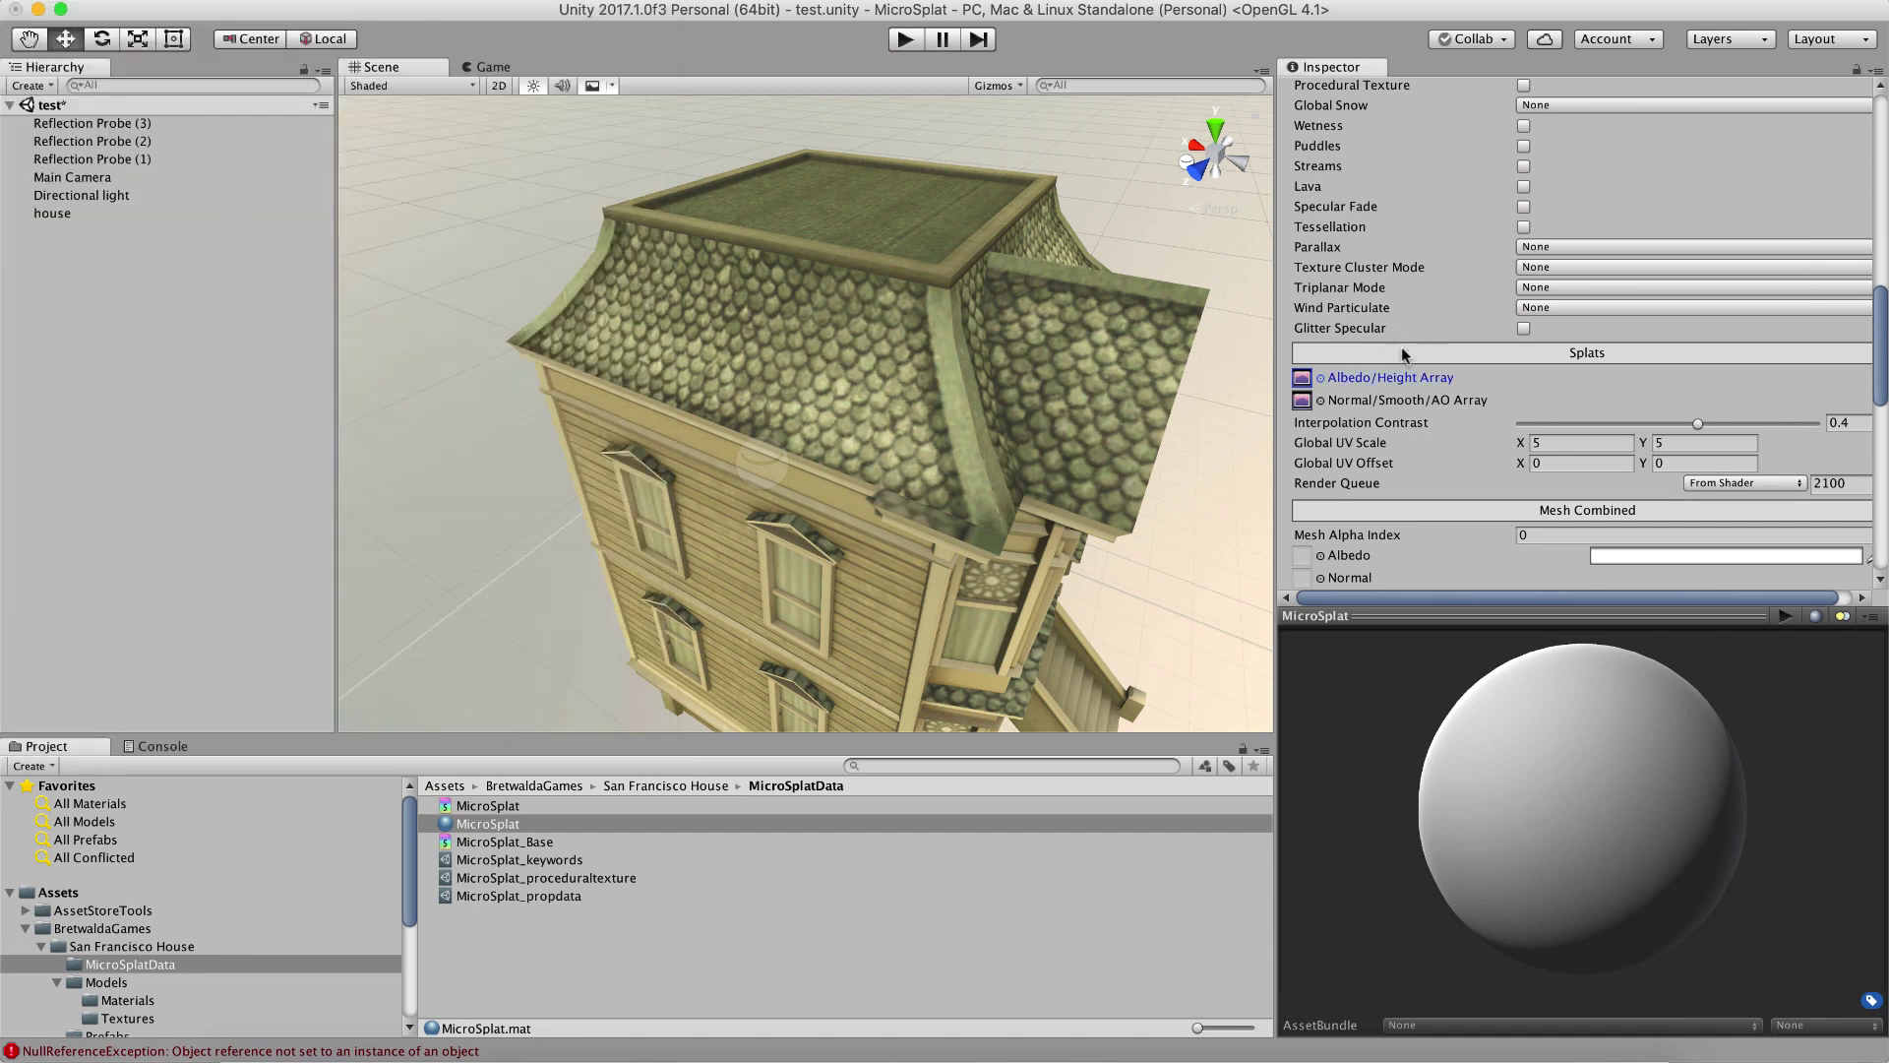
{"action": "left_click", "coordinate": [1320, 401]}
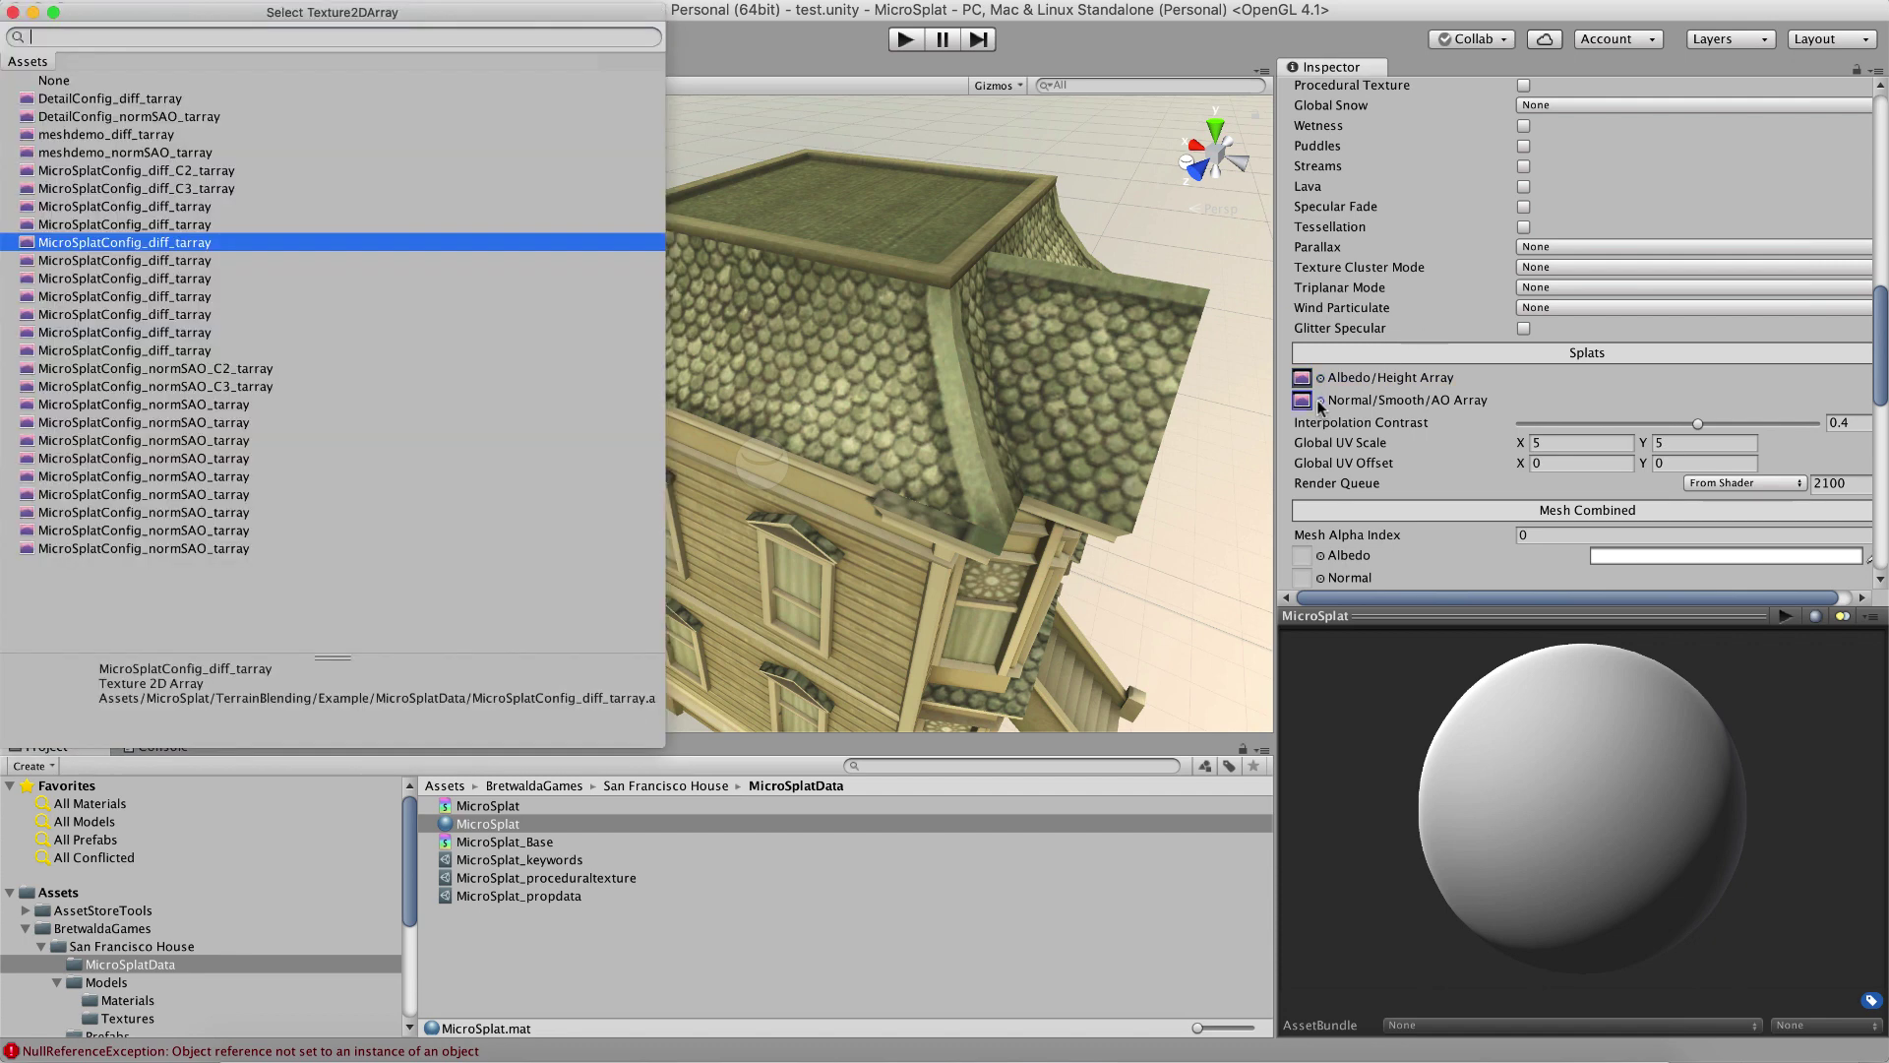
{"action": "double_click", "coordinate": [159, 228]}
{"action": "scroll", "coordinate": [1508, 425], "scroll_direction": "down", "scroll_amount": 5}
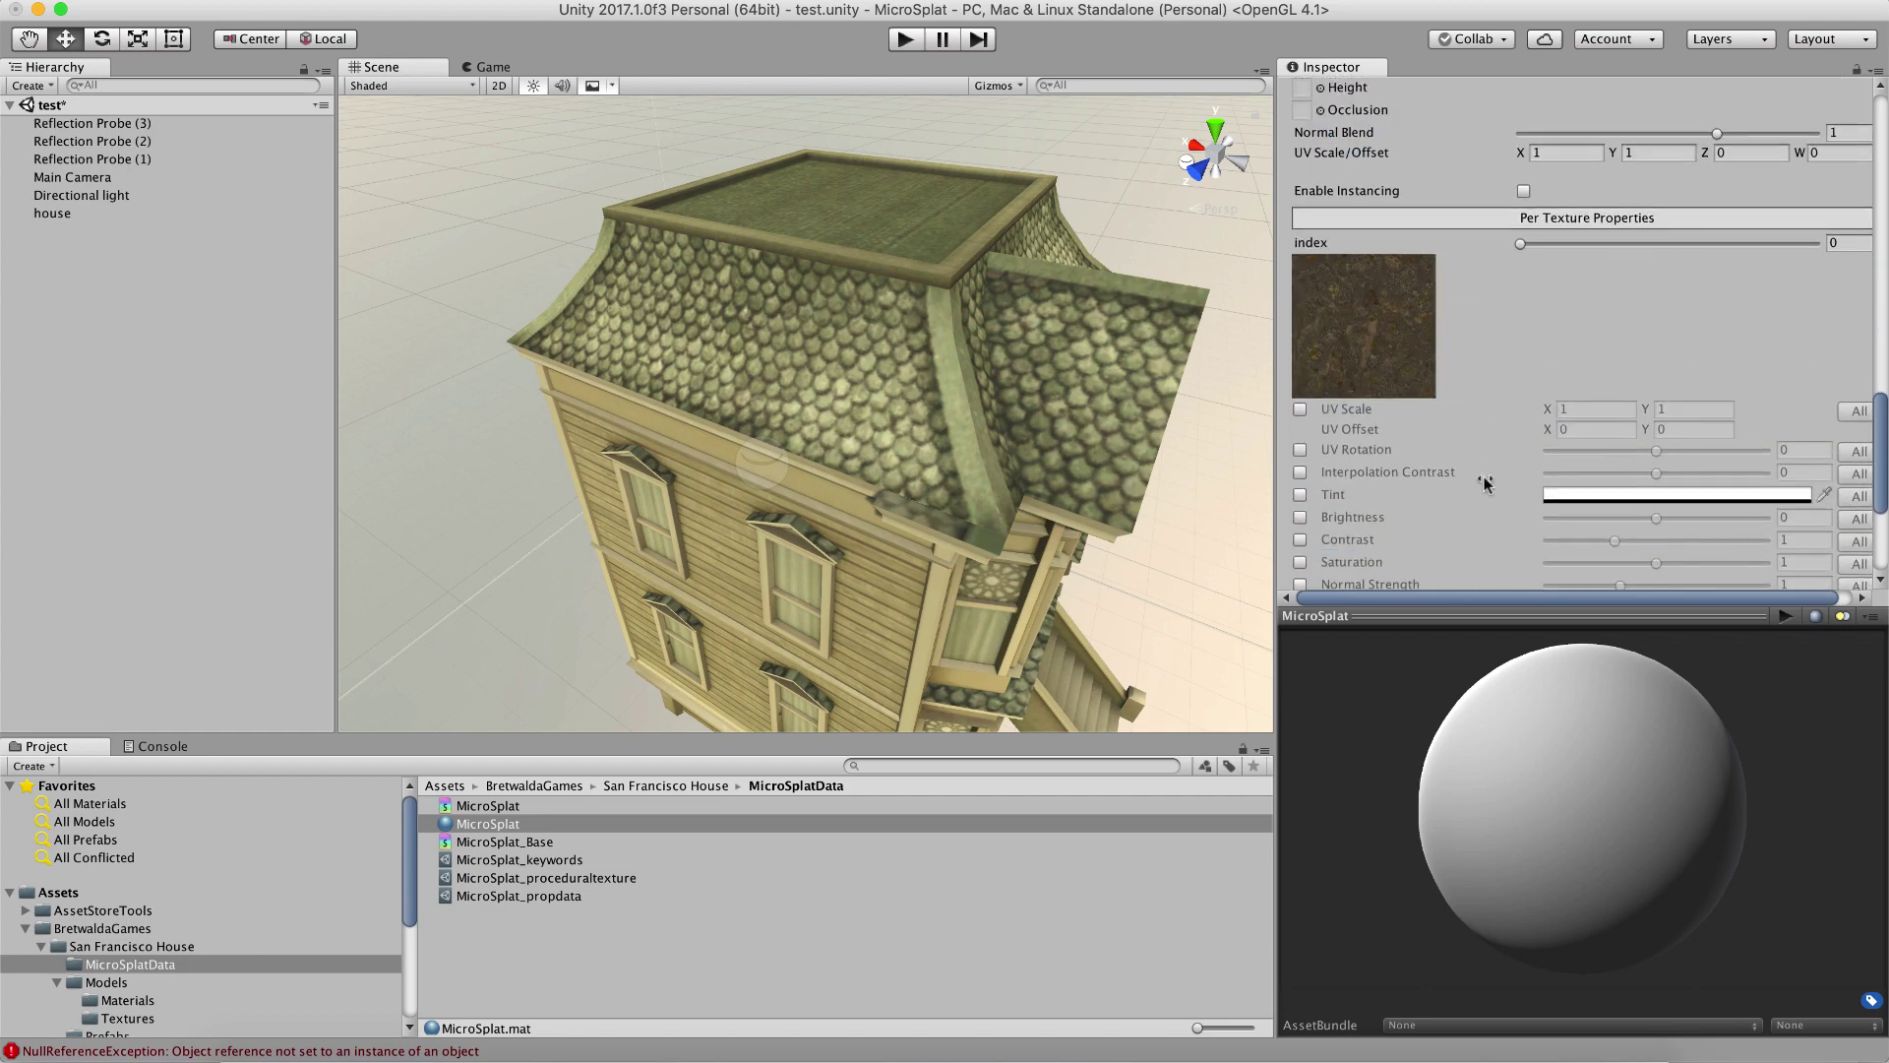
{"action": "scroll", "coordinate": [1486, 485], "scroll_direction": "up", "scroll_amount": 4}
- Assign MicroSplatConfig_normSAO_tarray as the Normal/Smooth/AO Array, view mossy texture 2, and reselect the house
{"action": "left_click", "coordinate": [1306, 358]}
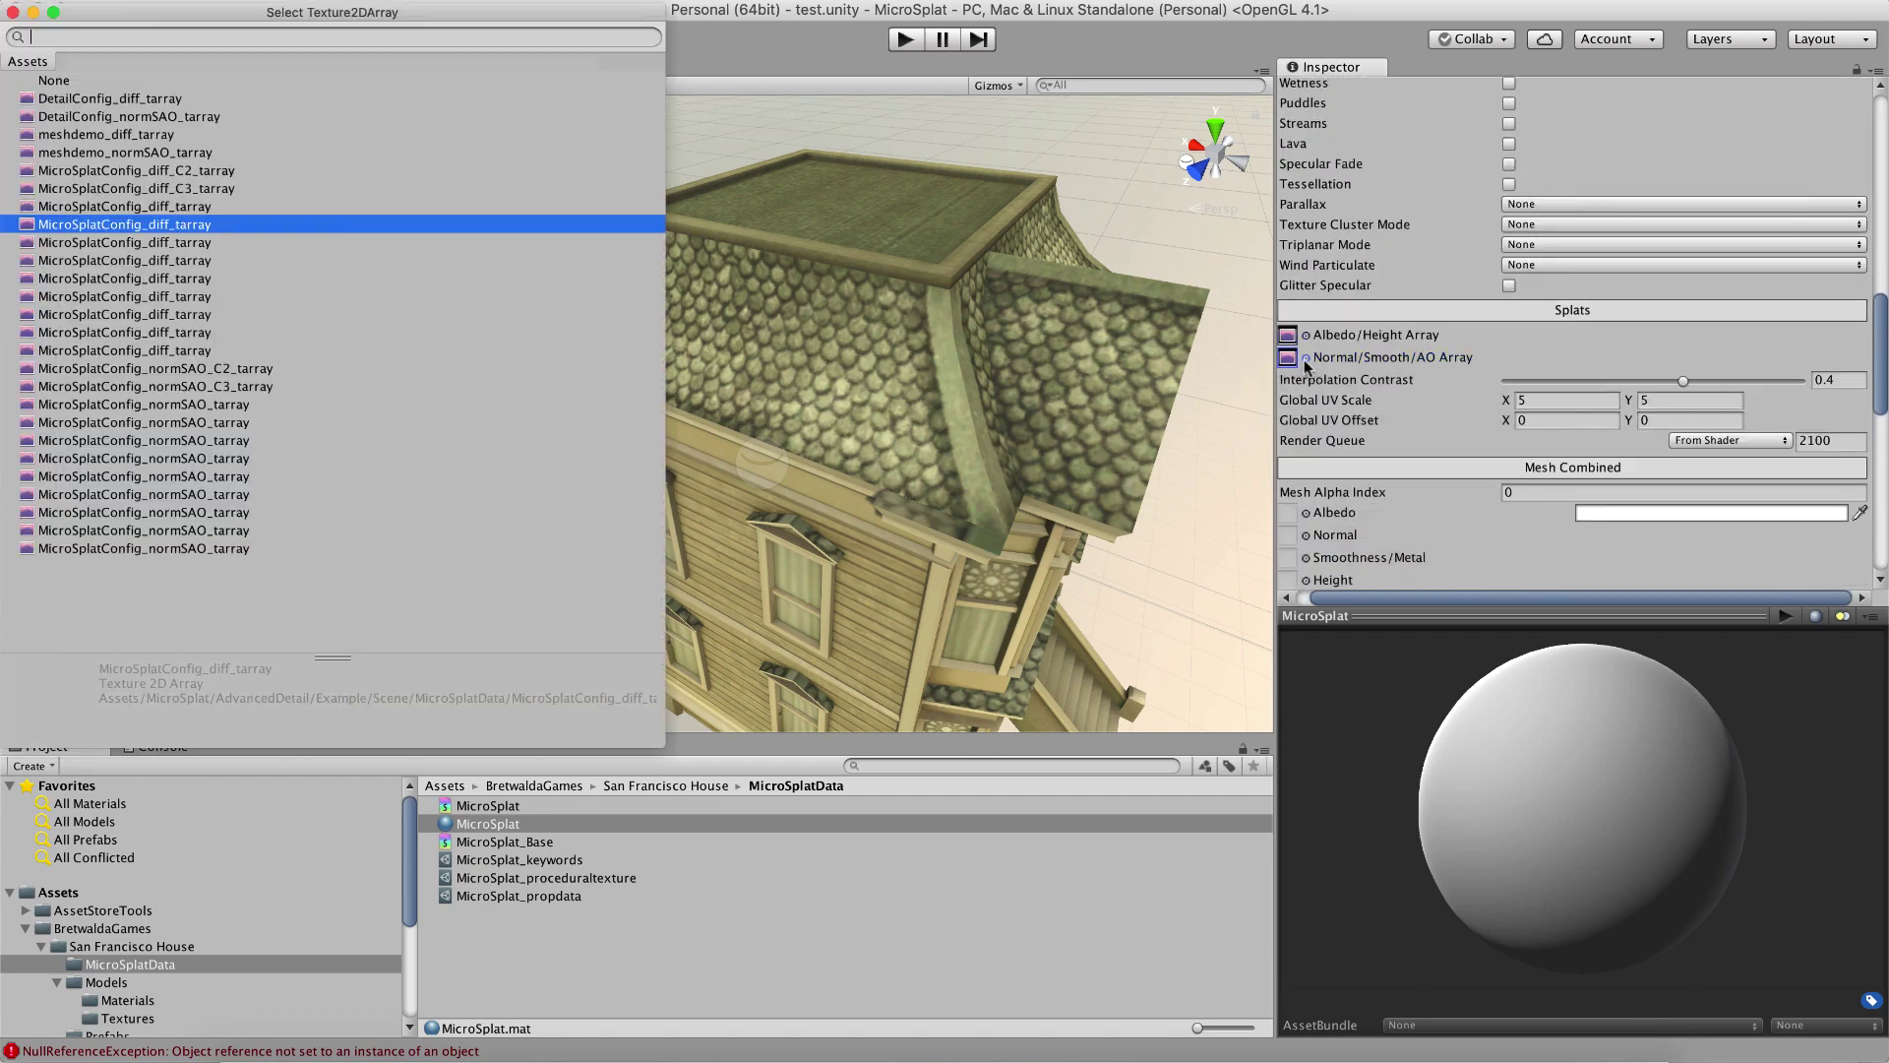
{"action": "double_click", "coordinate": [212, 425]}
{"action": "scroll", "coordinate": [1508, 463], "scroll_direction": "down", "scroll_amount": 10}
{"action": "mouse_move", "coordinate": [1521, 274]}
{"action": "left_mouse_down"}
{"action": "mouse_move", "coordinate": [1825, 278]}
{"action": "mouse_move", "coordinate": [1510, 267]}
{"action": "left_mouse_up"}
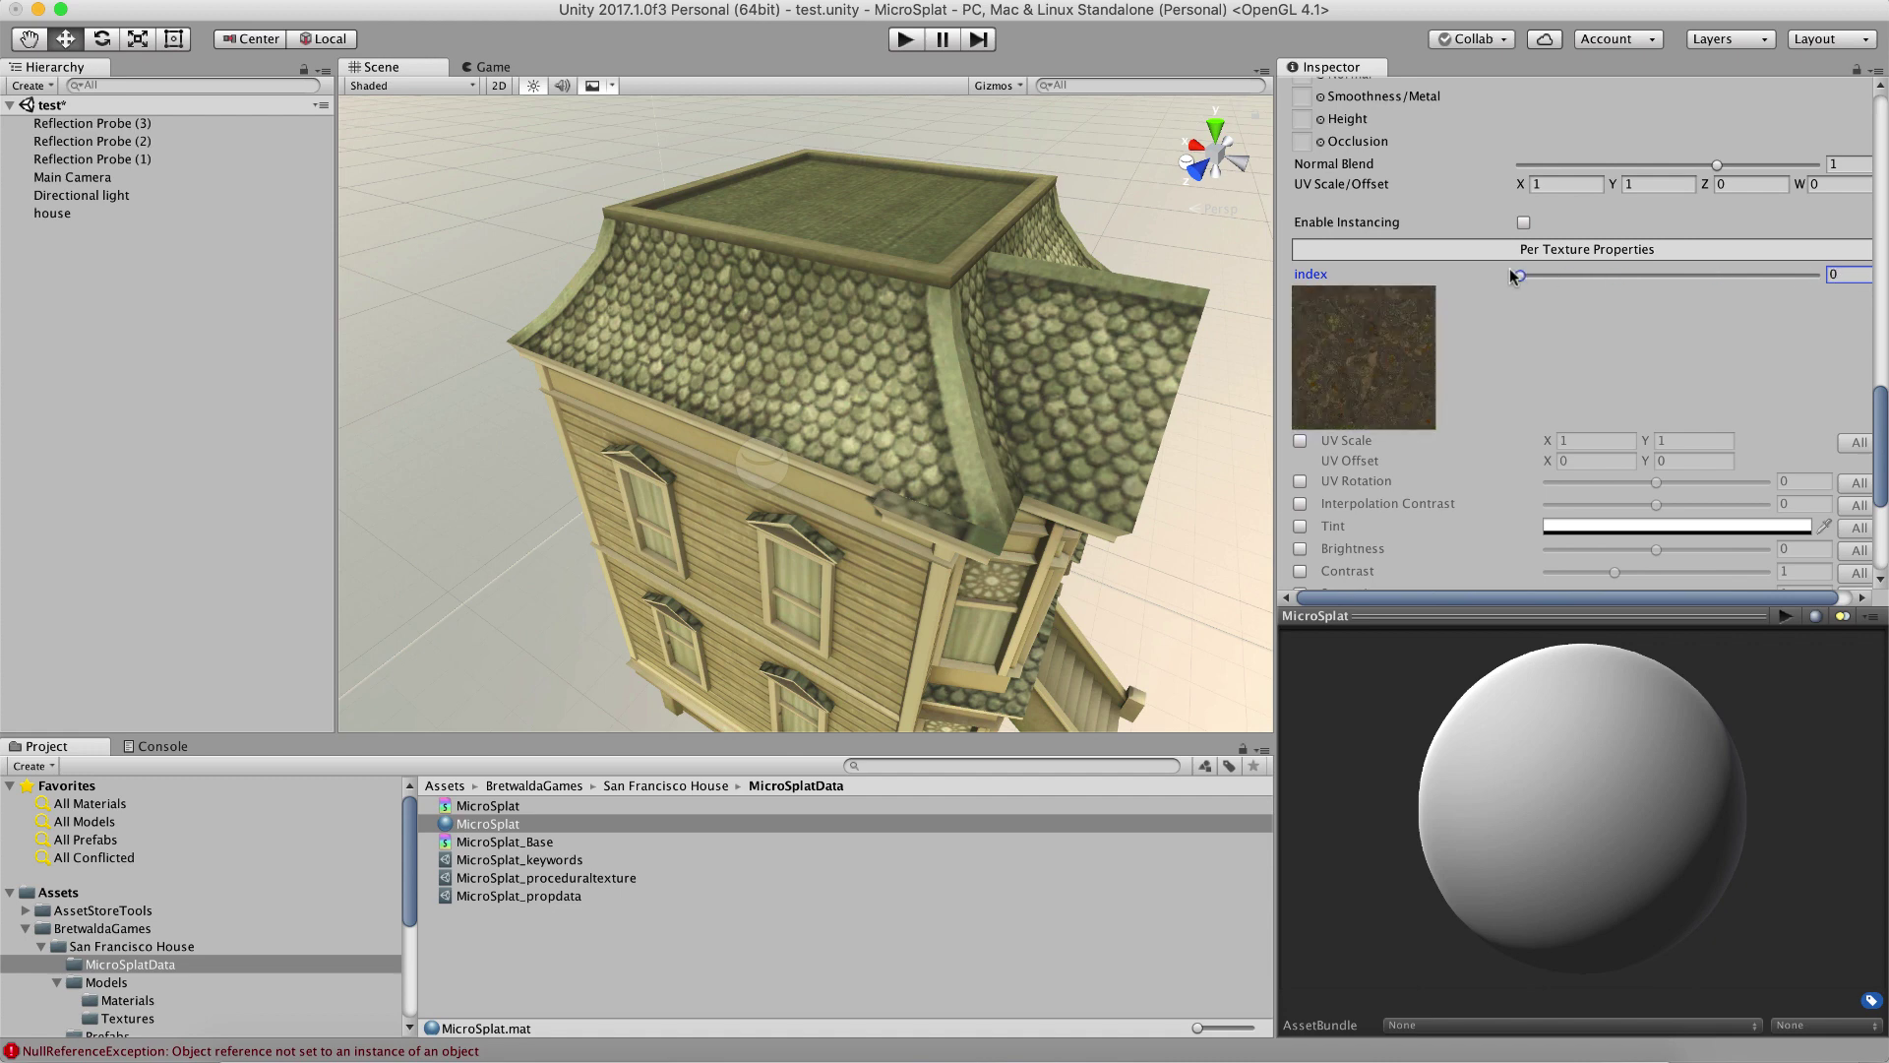
{"action": "left_click", "coordinate": [45, 212]}
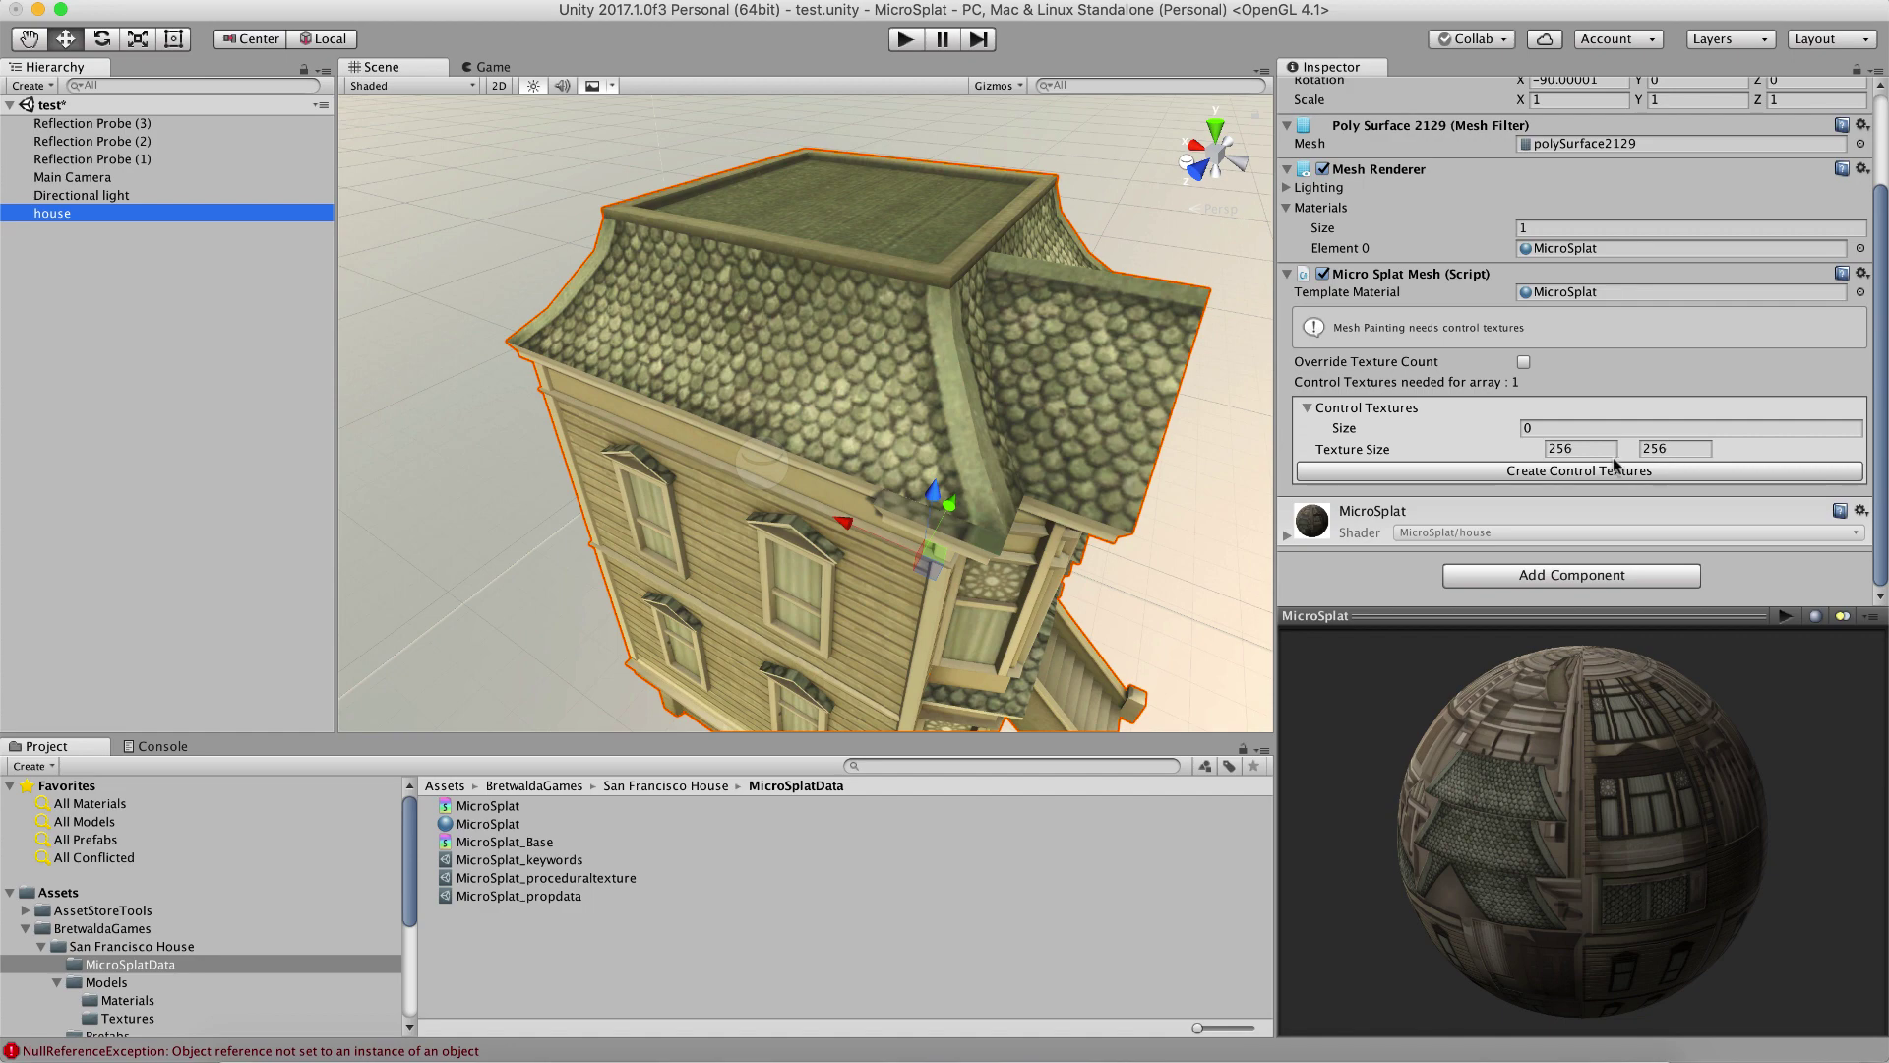
- Create the house's control textures and scroll down to its albedo and normal overrides
{"action": "left_click", "coordinate": [1551, 472]}
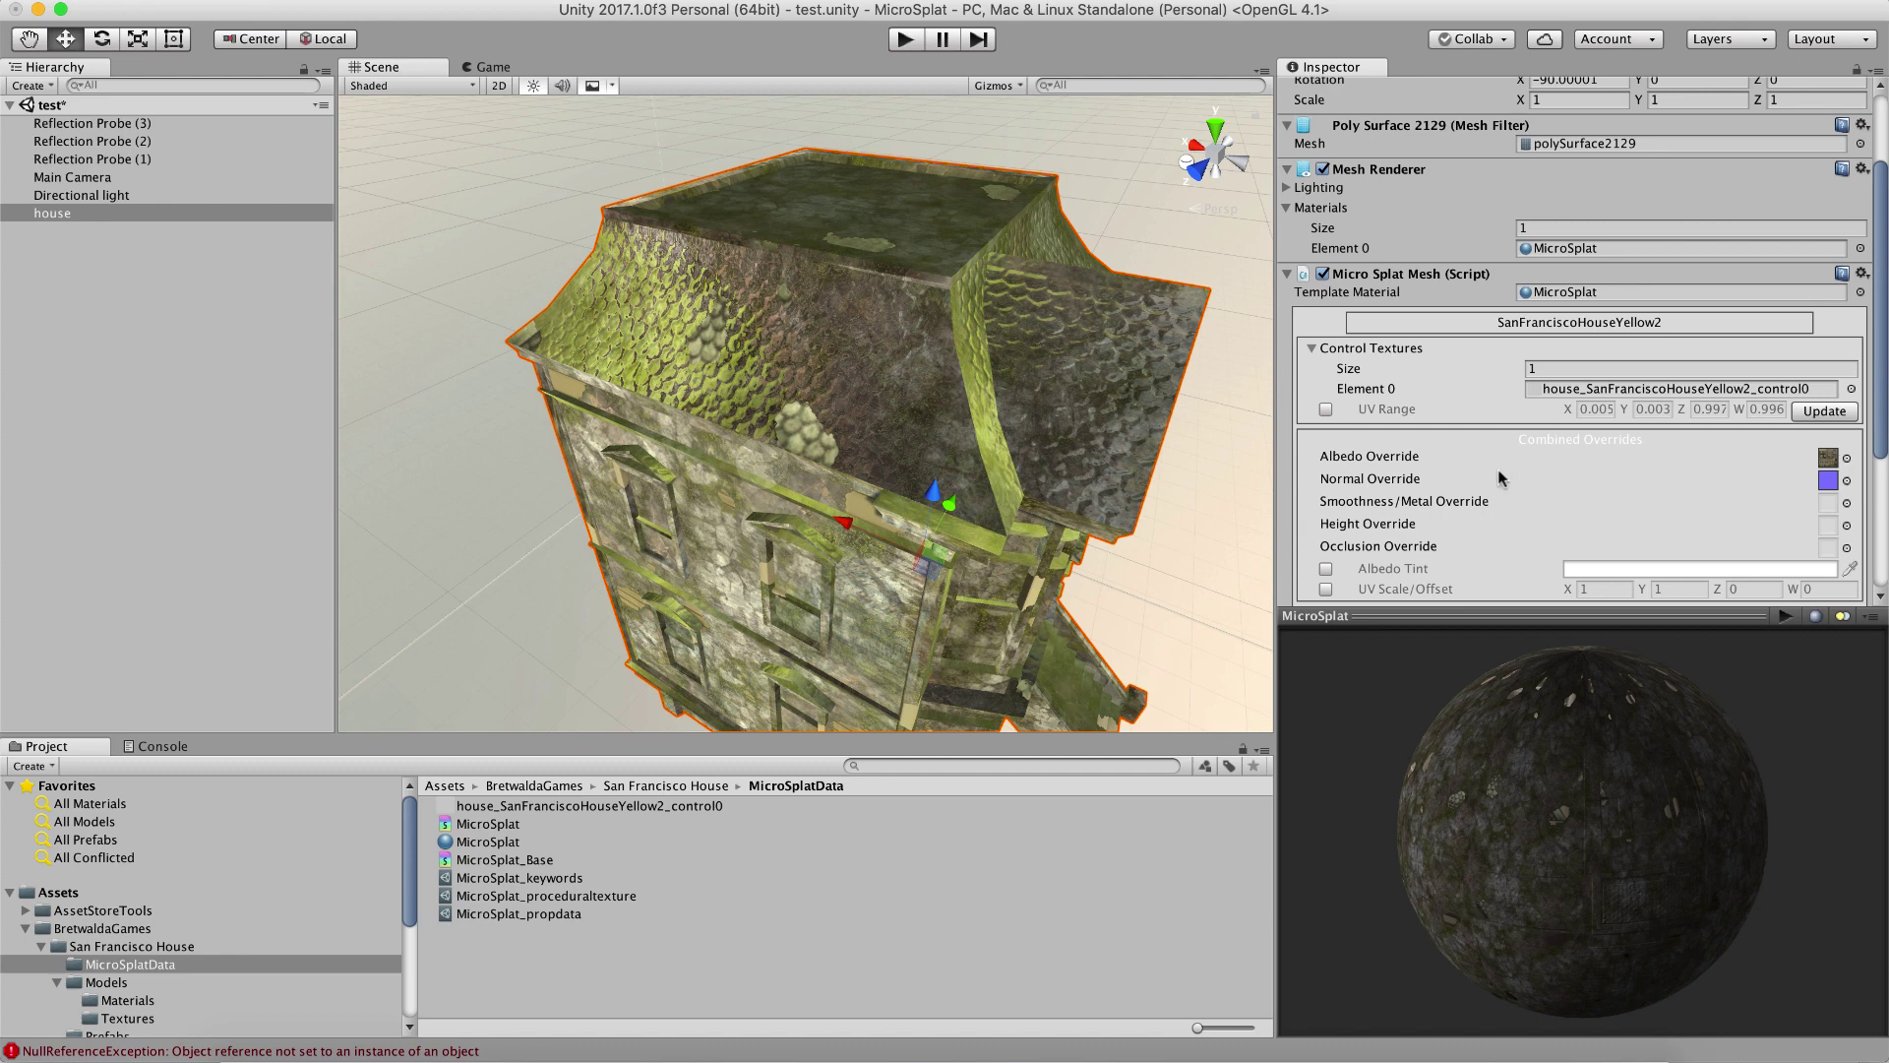
{"action": "scroll", "coordinate": [1501, 487], "scroll_direction": "down", "scroll_amount": 3}
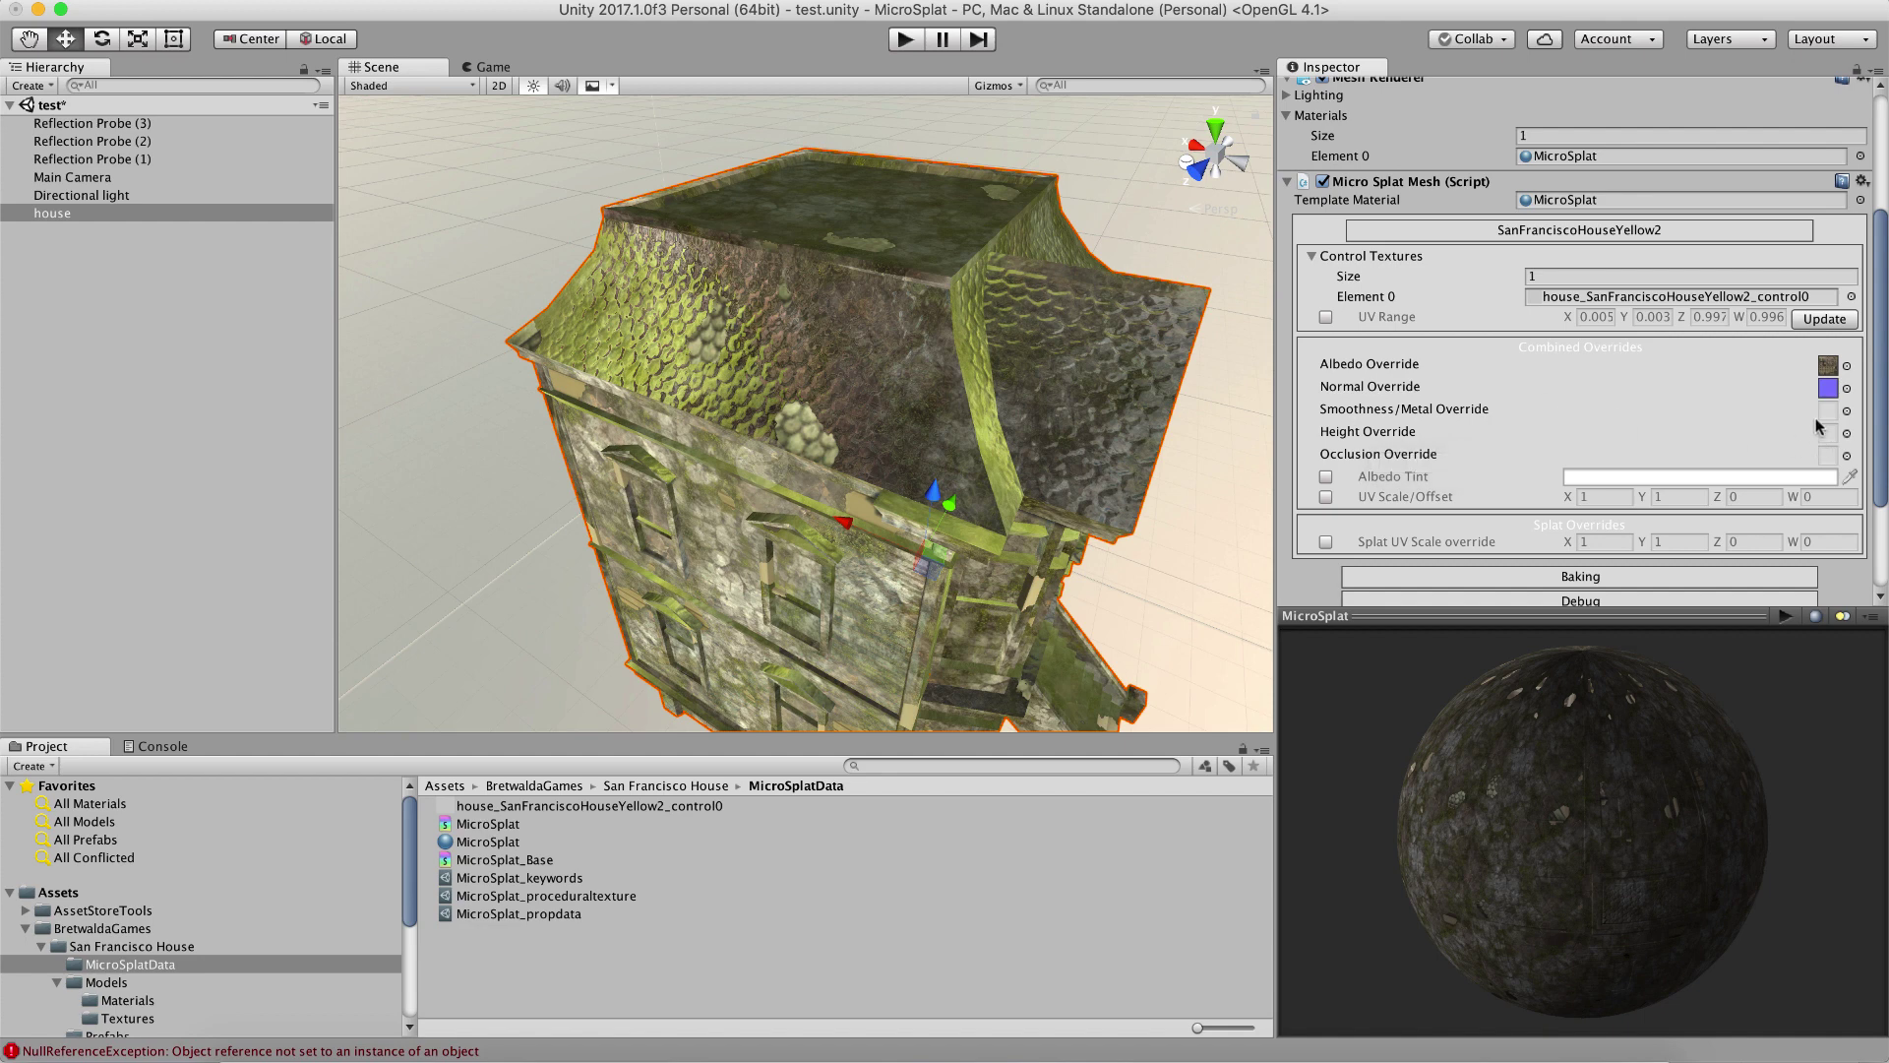
- Drop houseSF-sm, houseSF_height and houseSF_AO into the Smoothness/Metal, Height and Occlusion Override slots
{"action": "left_click", "coordinate": [159, 1016]}
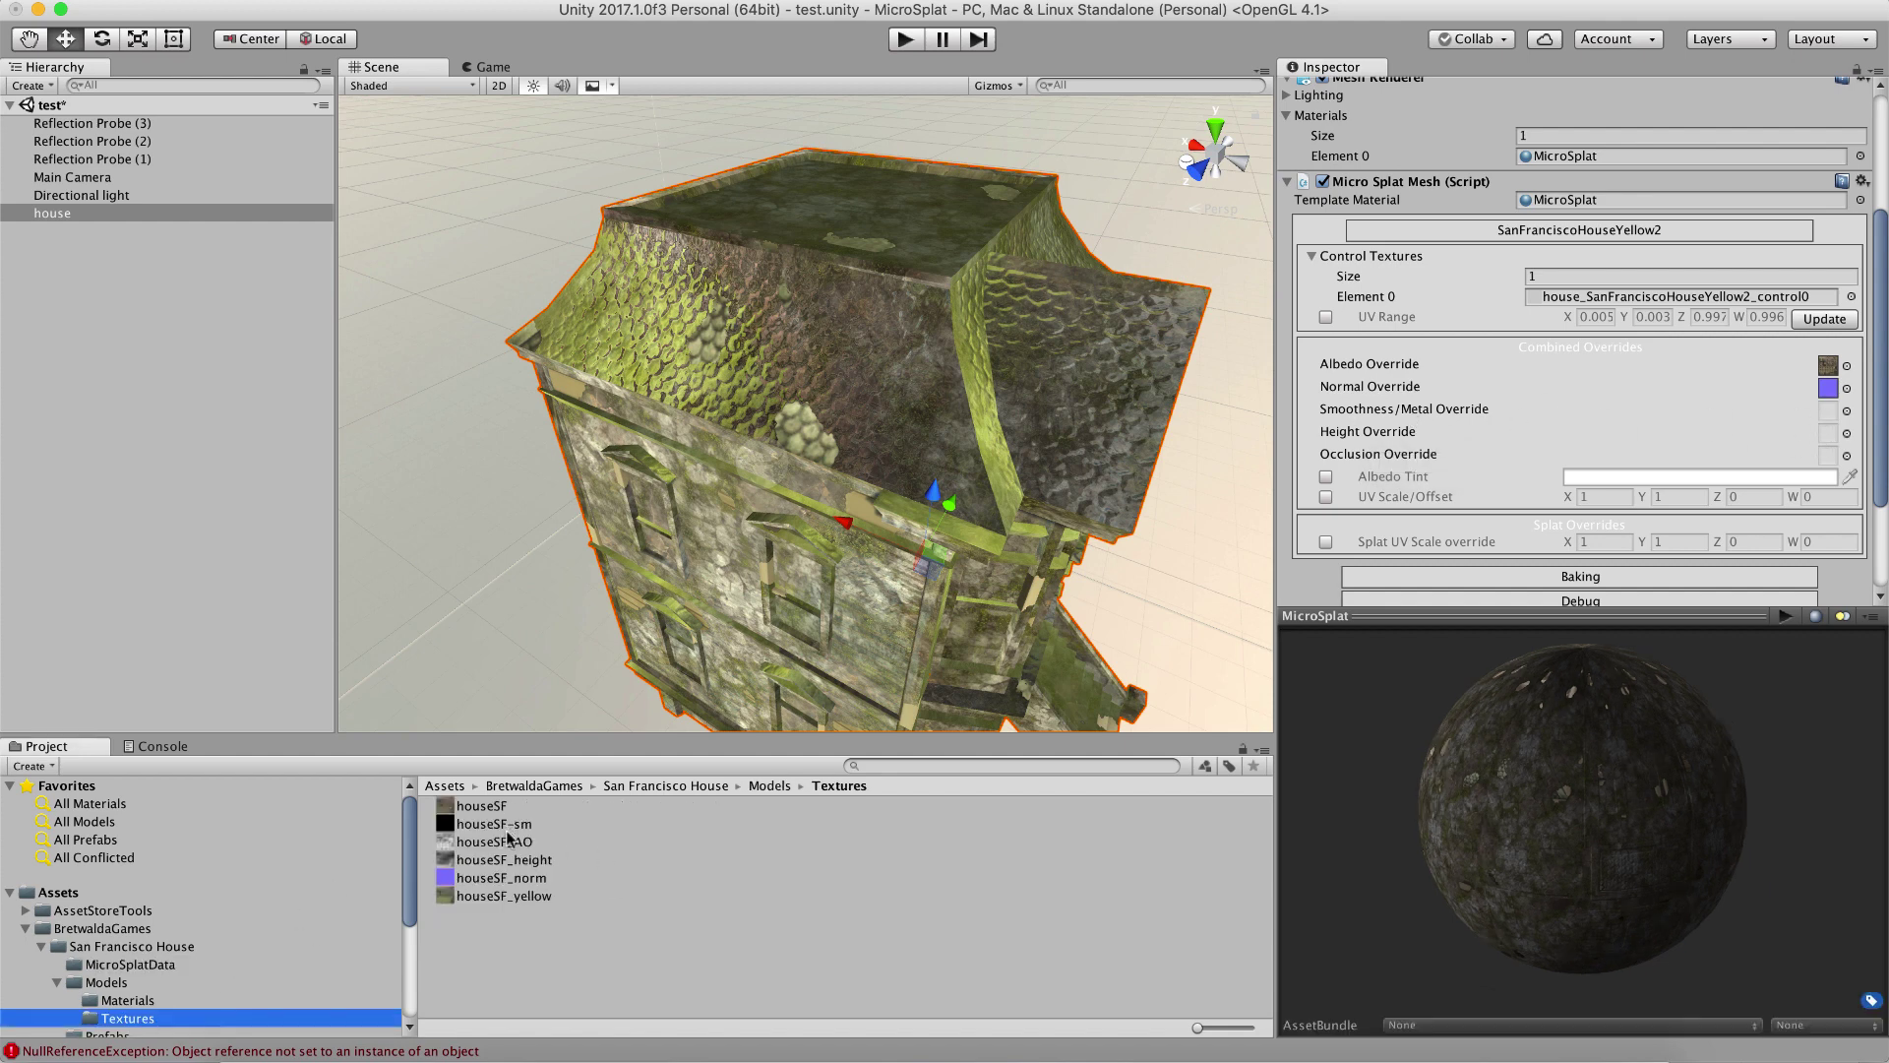
{"action": "left_click_drag", "start_coordinate": [508, 827], "coordinate": [1828, 375]}
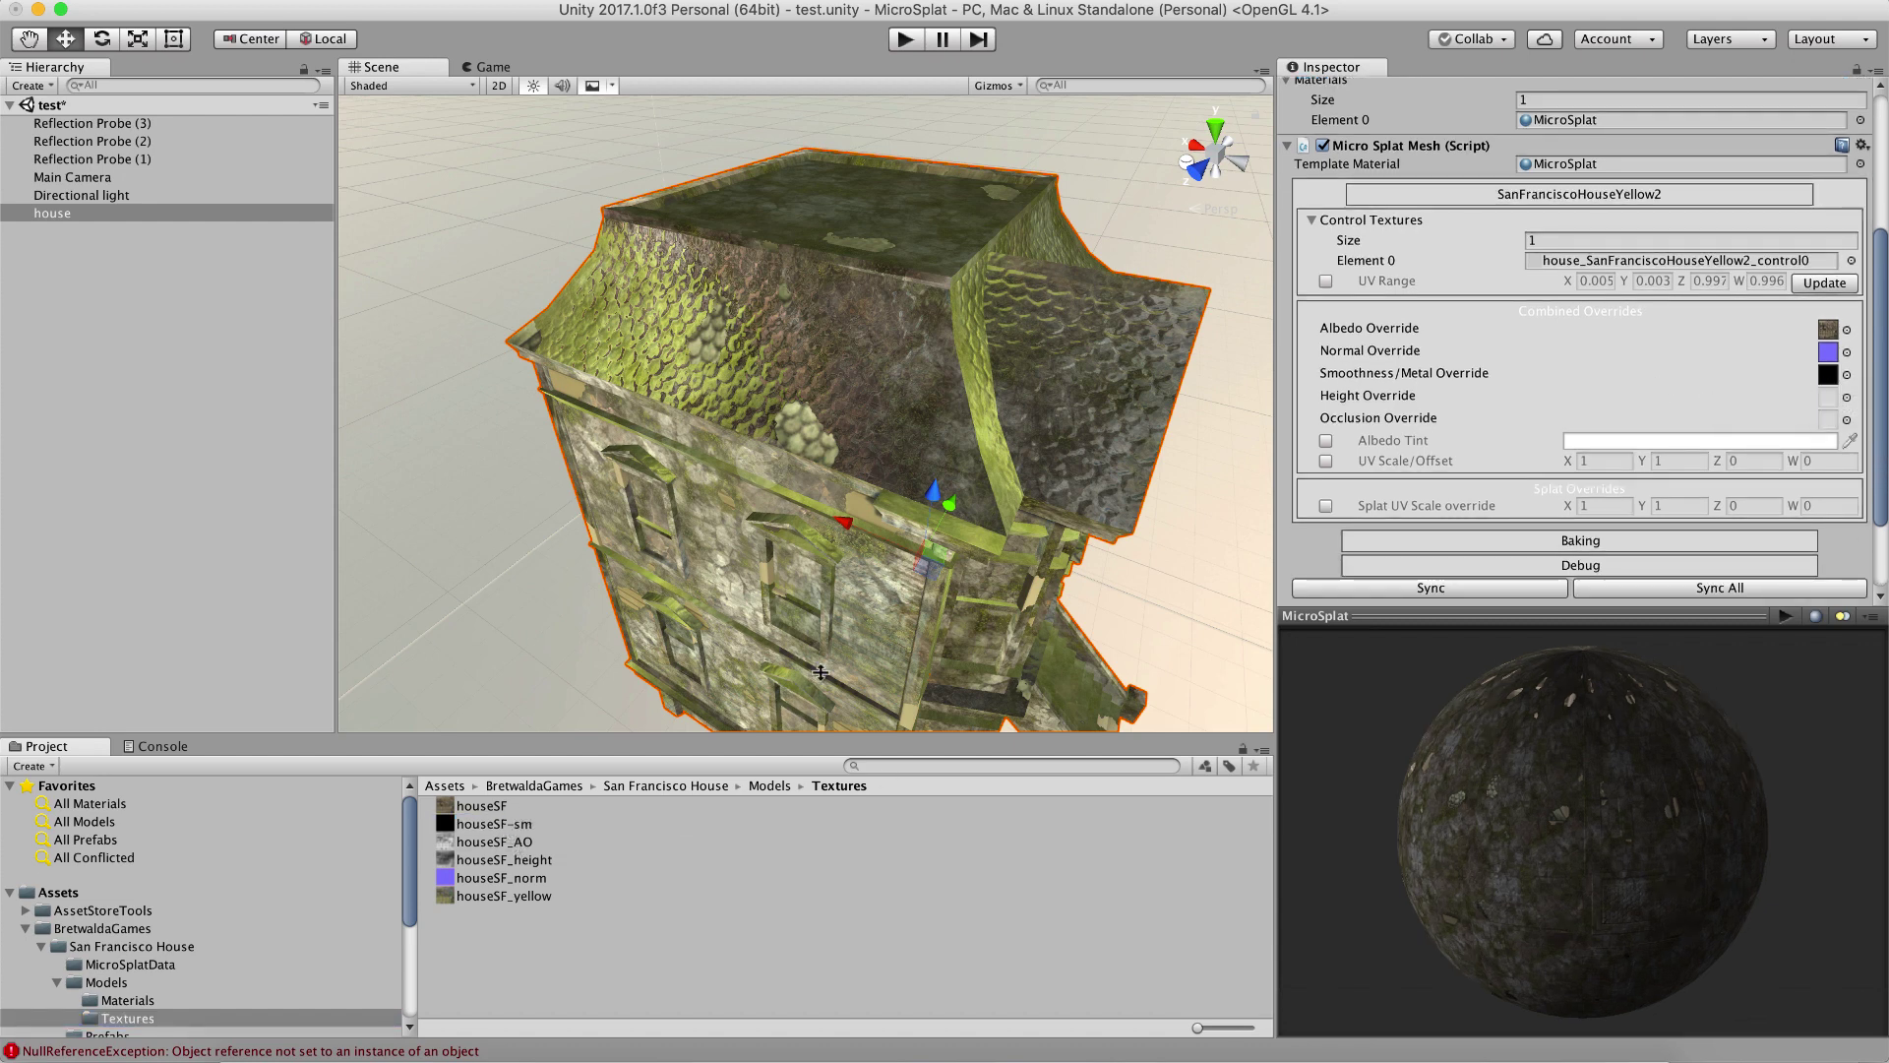
{"action": "left_click_drag", "start_coordinate": [544, 863], "coordinate": [1828, 360]}
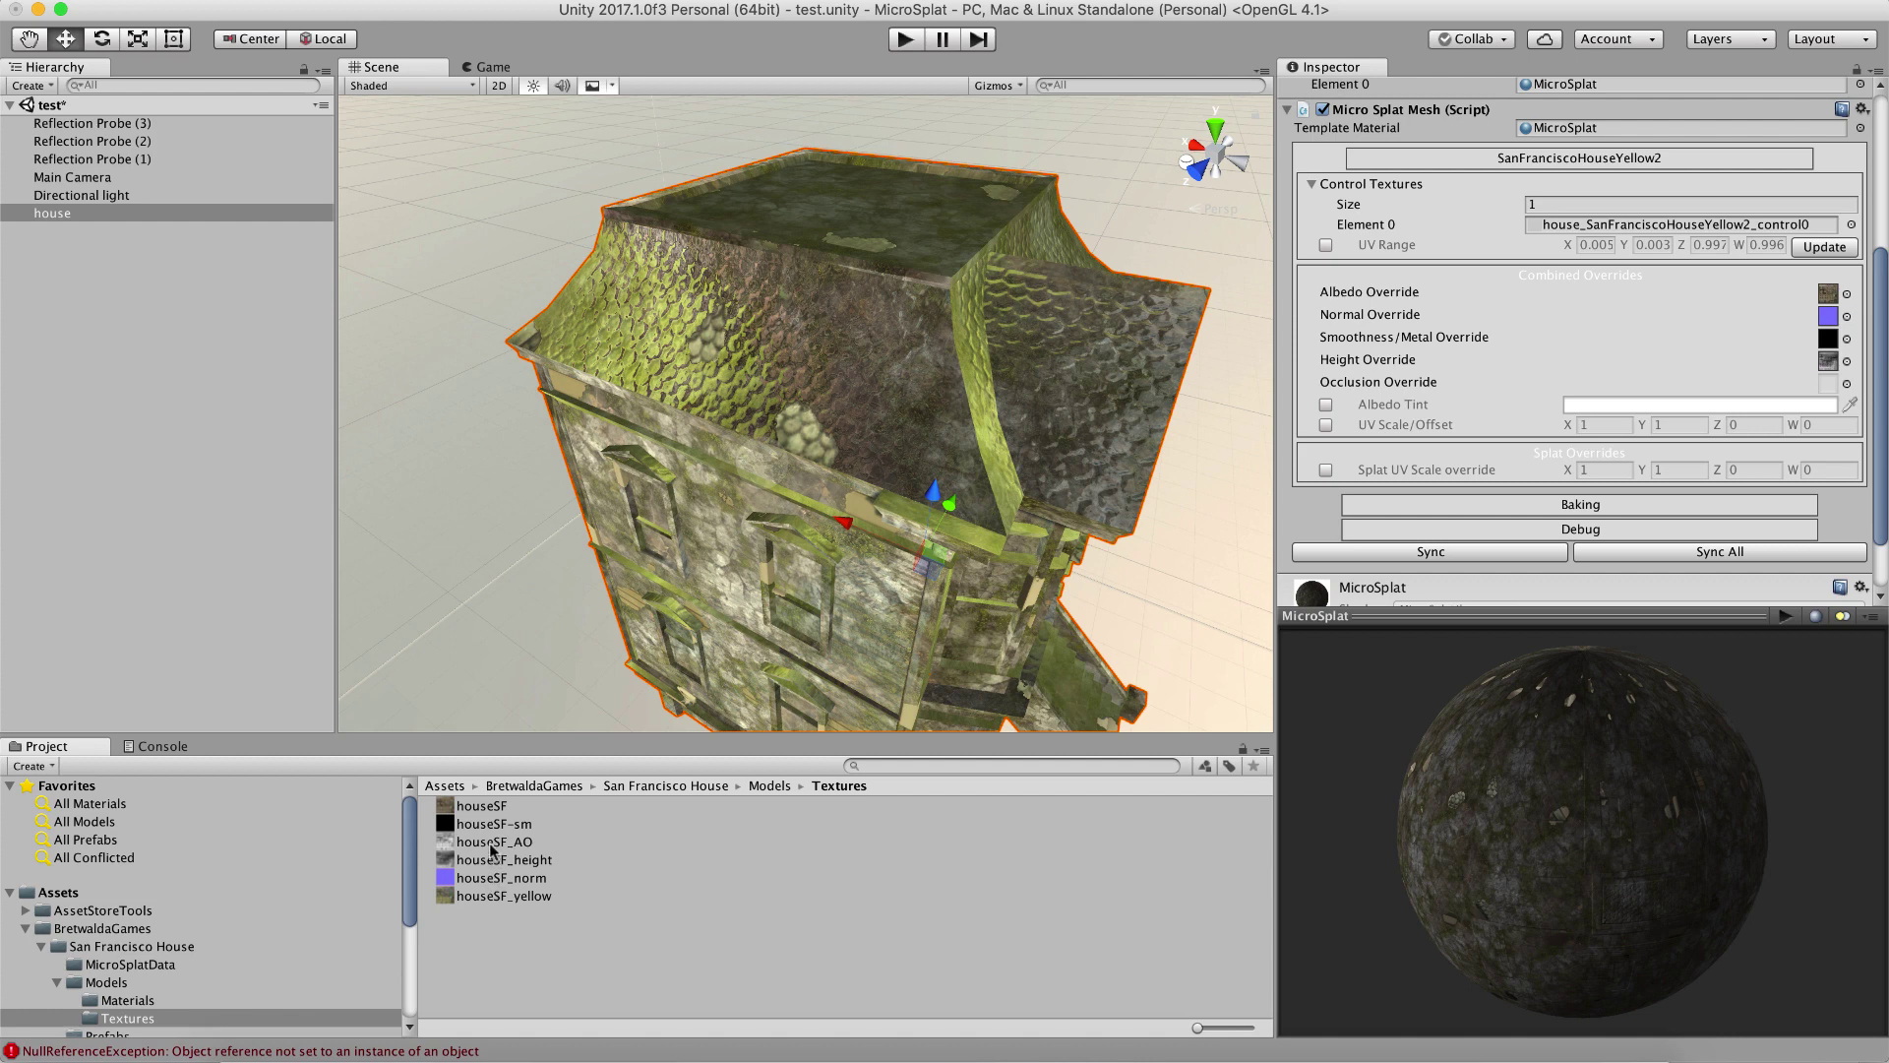
{"action": "left_click_drag", "start_coordinate": [492, 841], "coordinate": [1828, 384]}
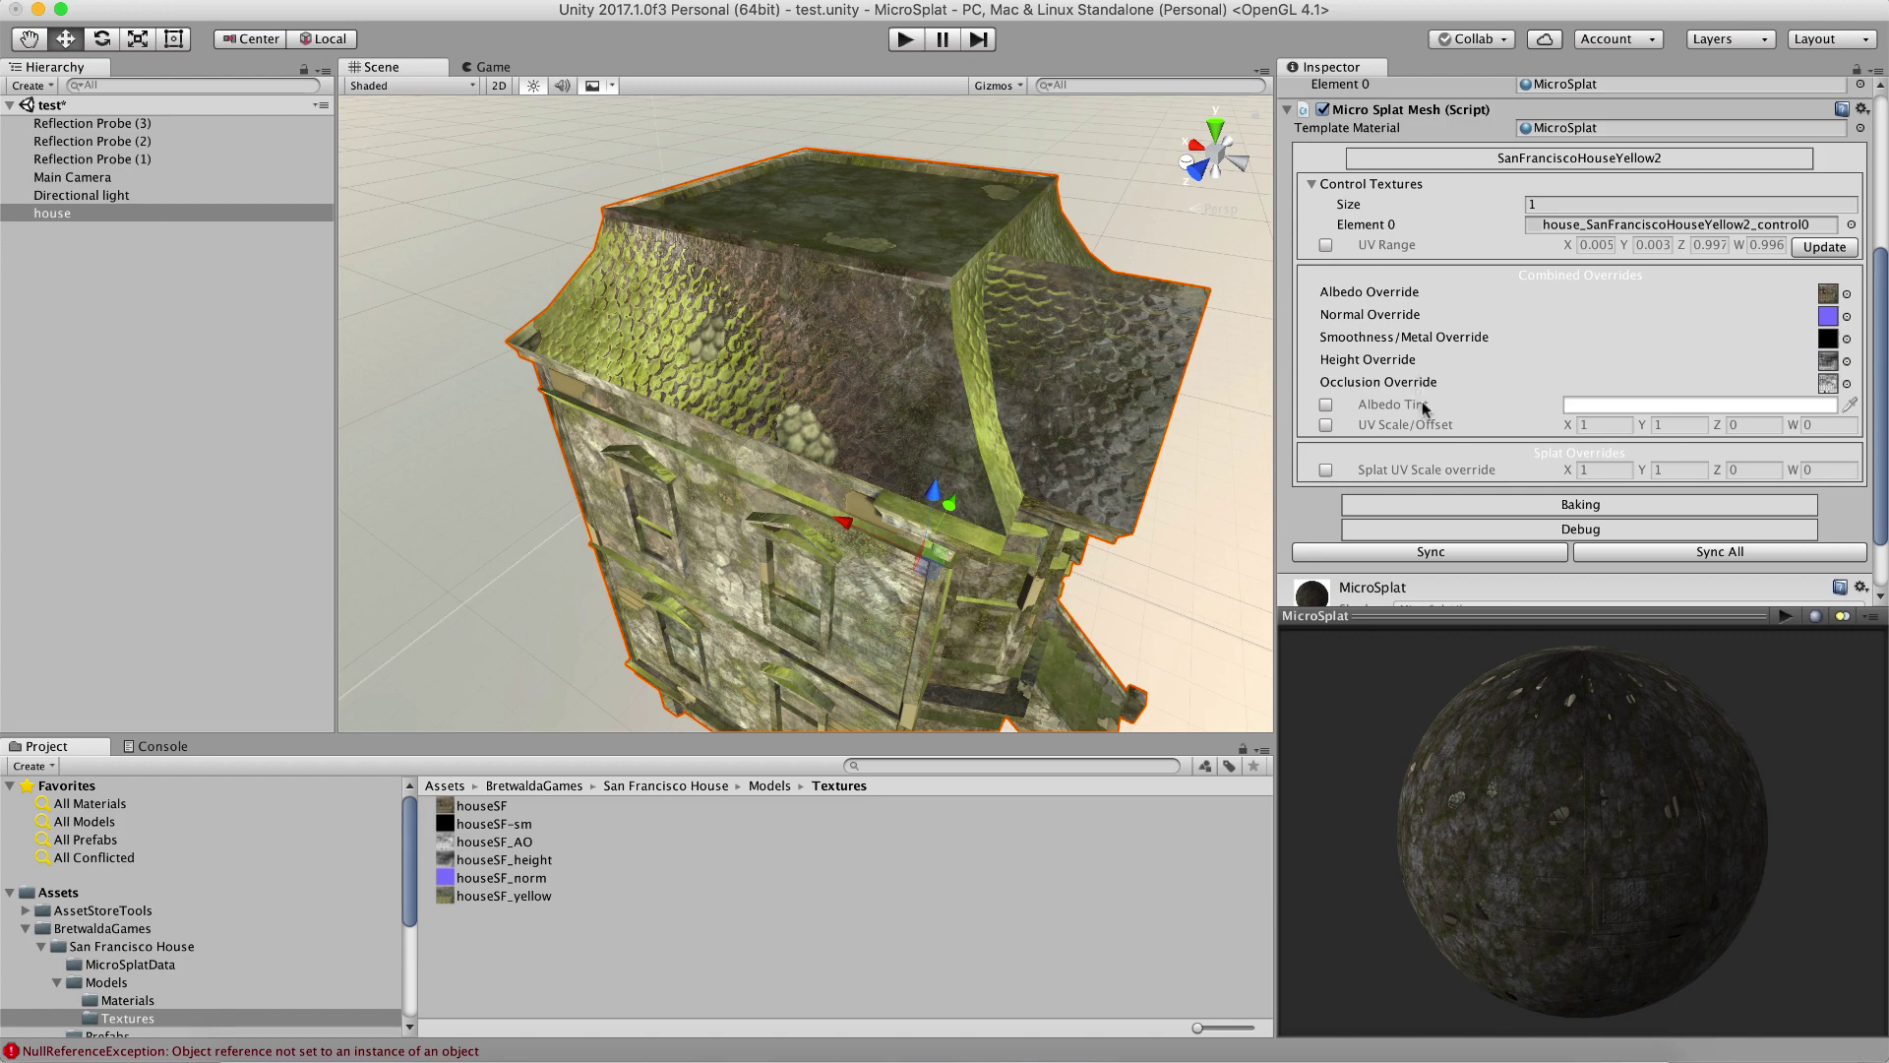
{"action": "scroll", "coordinate": [1444, 469], "scroll_direction": "down", "scroll_amount": 2}
{"action": "scroll", "coordinate": [1445, 470], "scroll_direction": "up", "scroll_amount": 8}
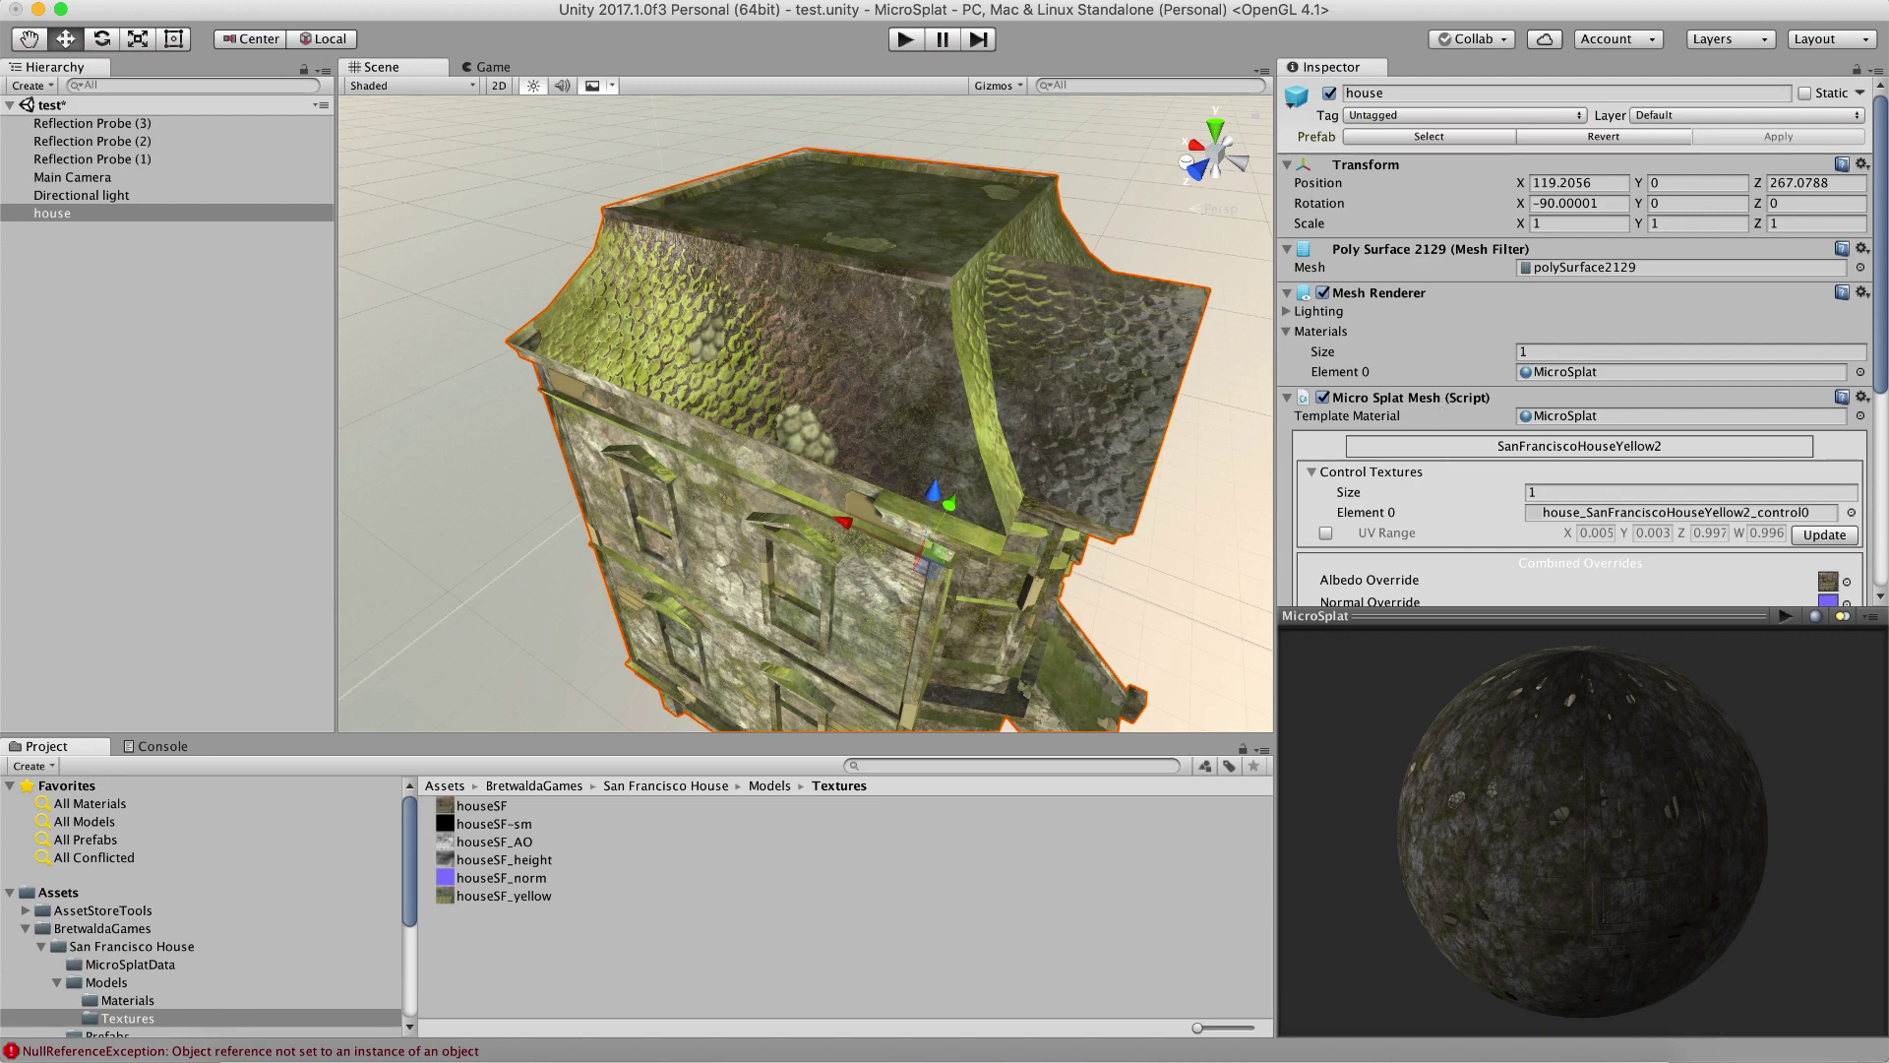
- Open the MicroSplat Mesh Painter from Window > MicroSplat
{"action": "left_click", "coordinate": [679, 0]}
{"action": "mouse_move", "coordinate": [720, 123]}
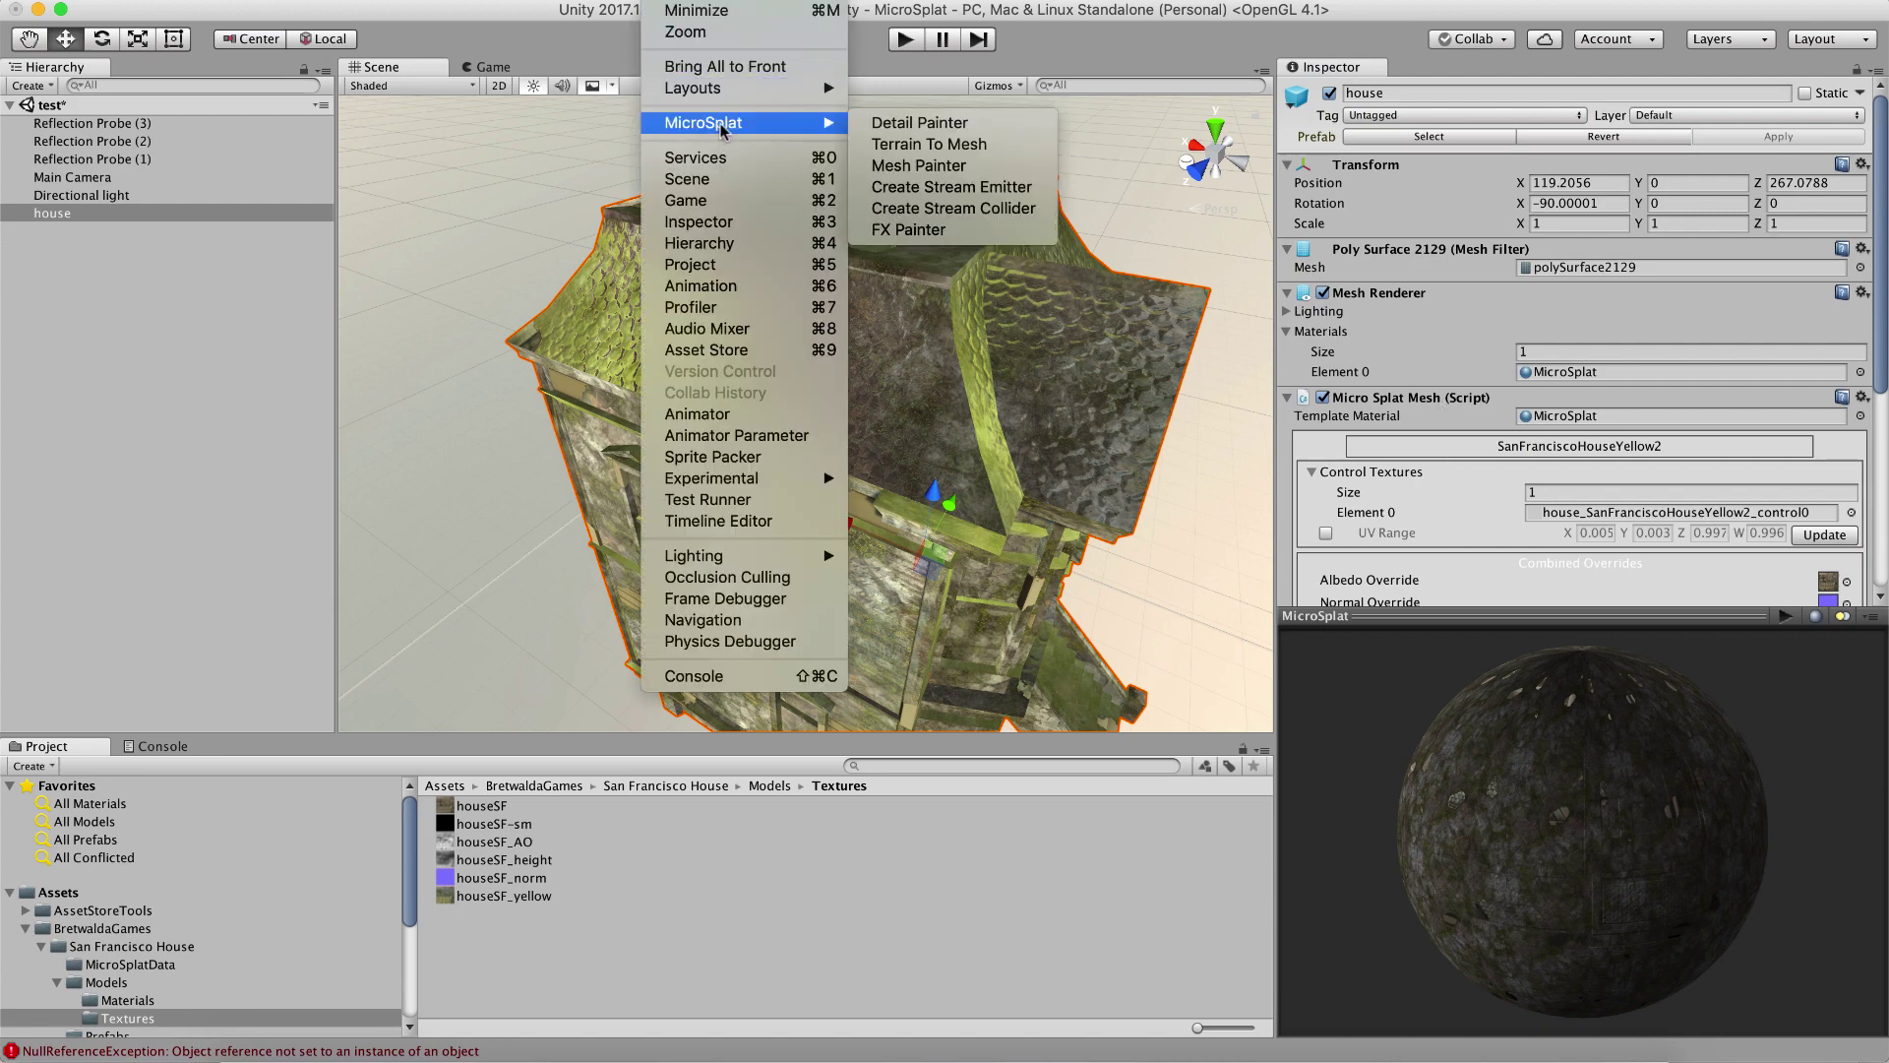
{"action": "left_click", "coordinate": [916, 166]}
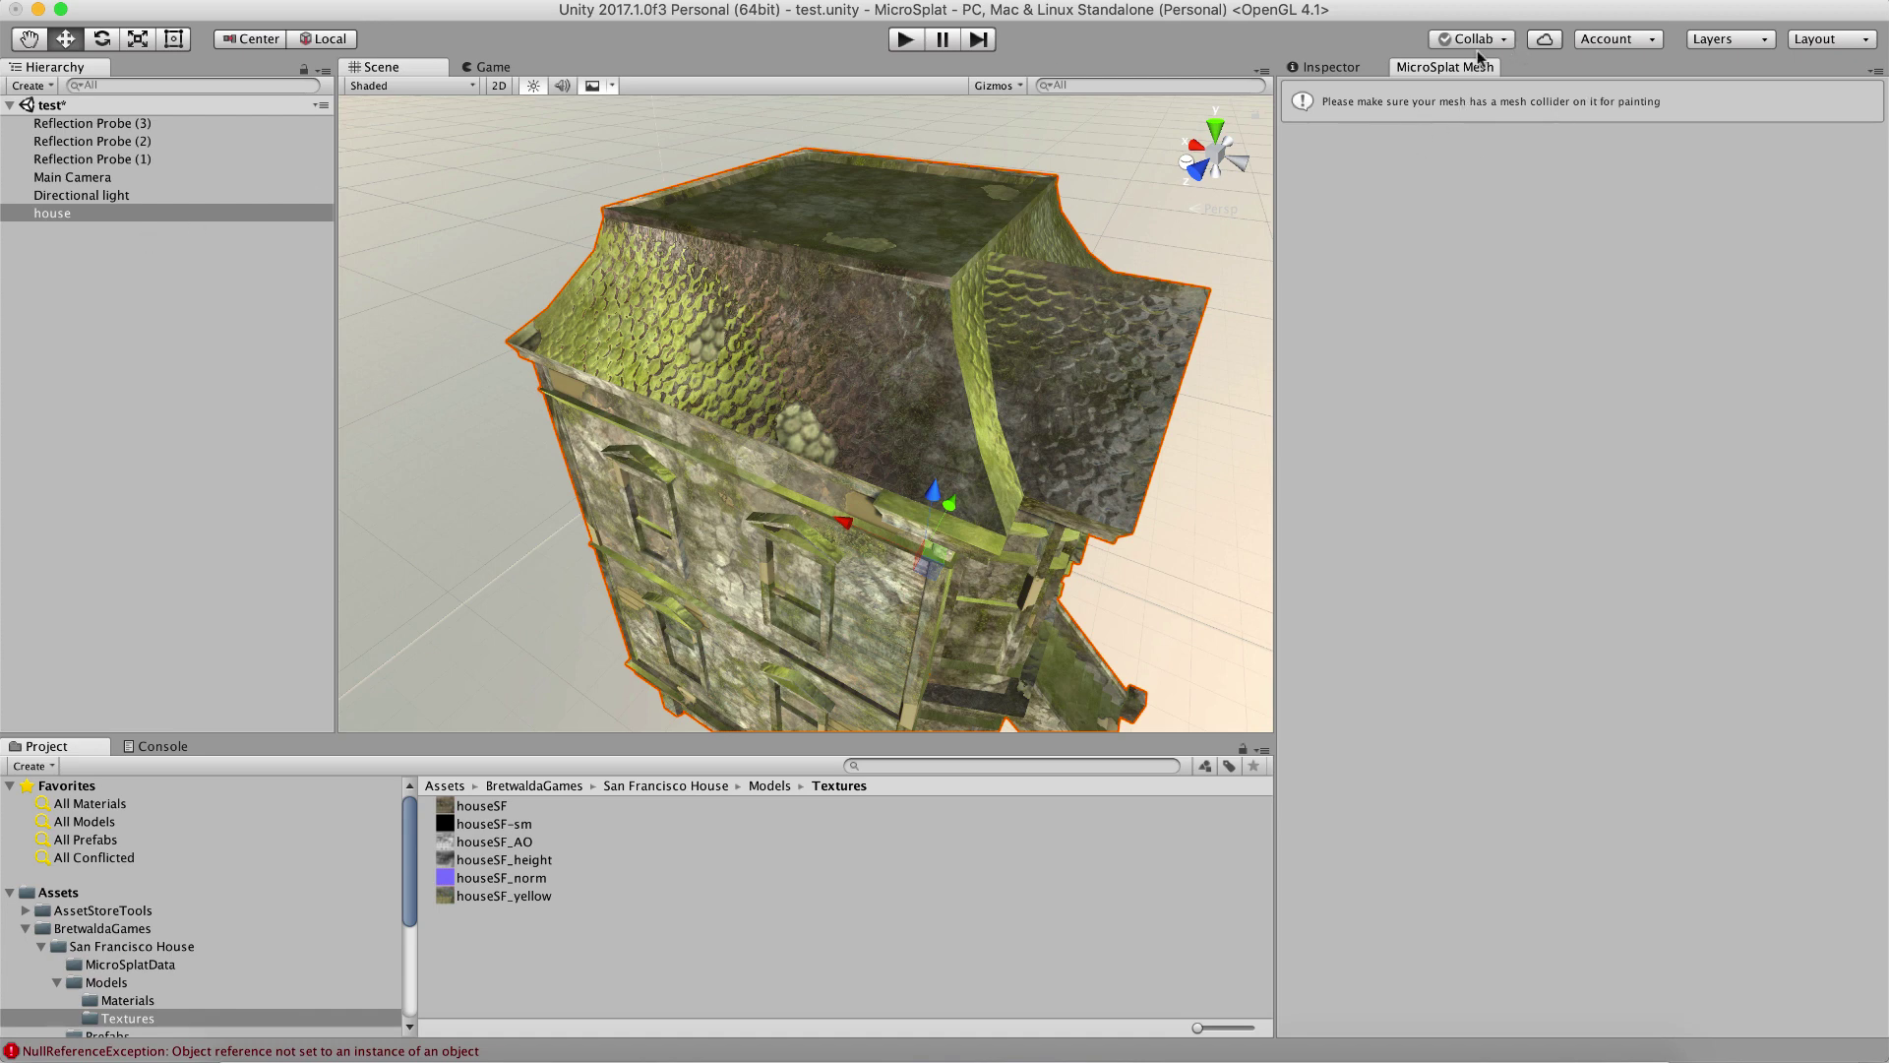
- Back in the Inspector, add a Mesh Collider component to the house
{"action": "left_click", "coordinate": [1346, 71]}
{"action": "scroll", "coordinate": [1524, 482], "scroll_direction": "down", "scroll_amount": 5}
{"action": "scroll", "coordinate": [1523, 482], "scroll_direction": "down", "scroll_amount": 2}
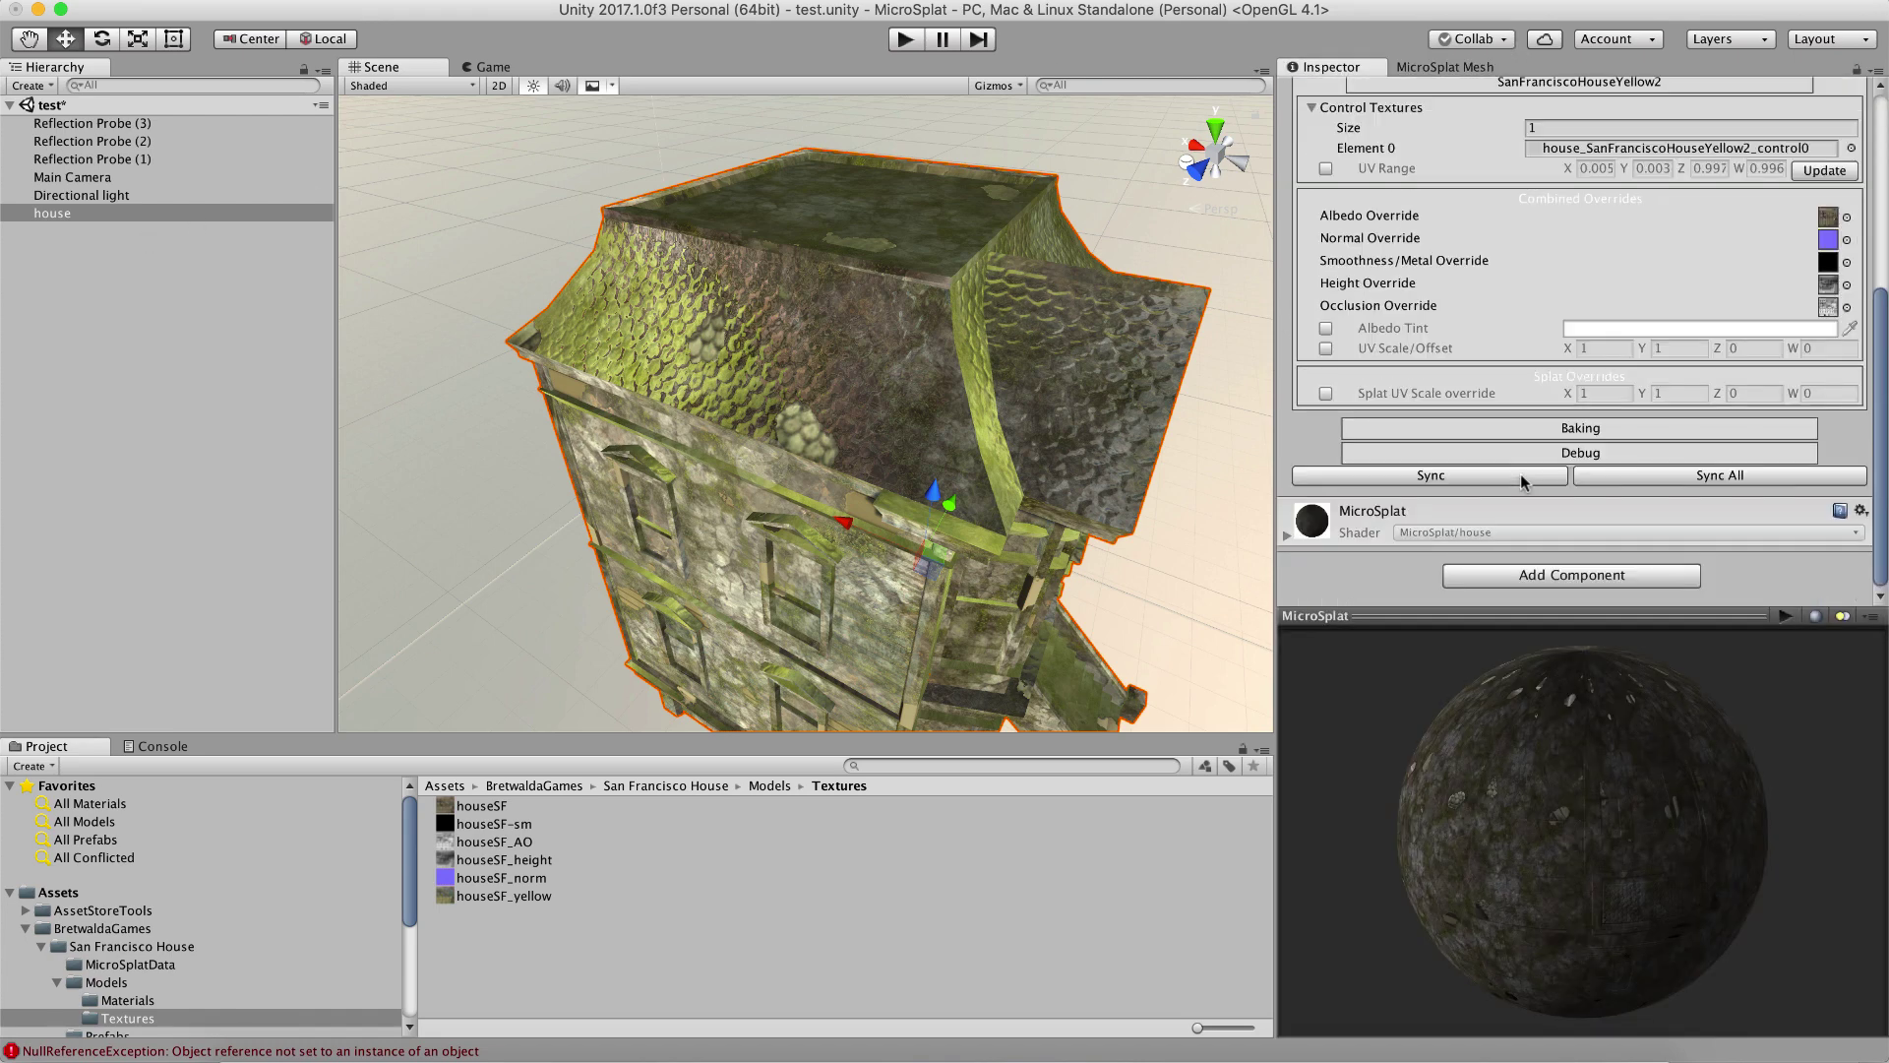
{"action": "left_click", "coordinate": [1511, 579]}
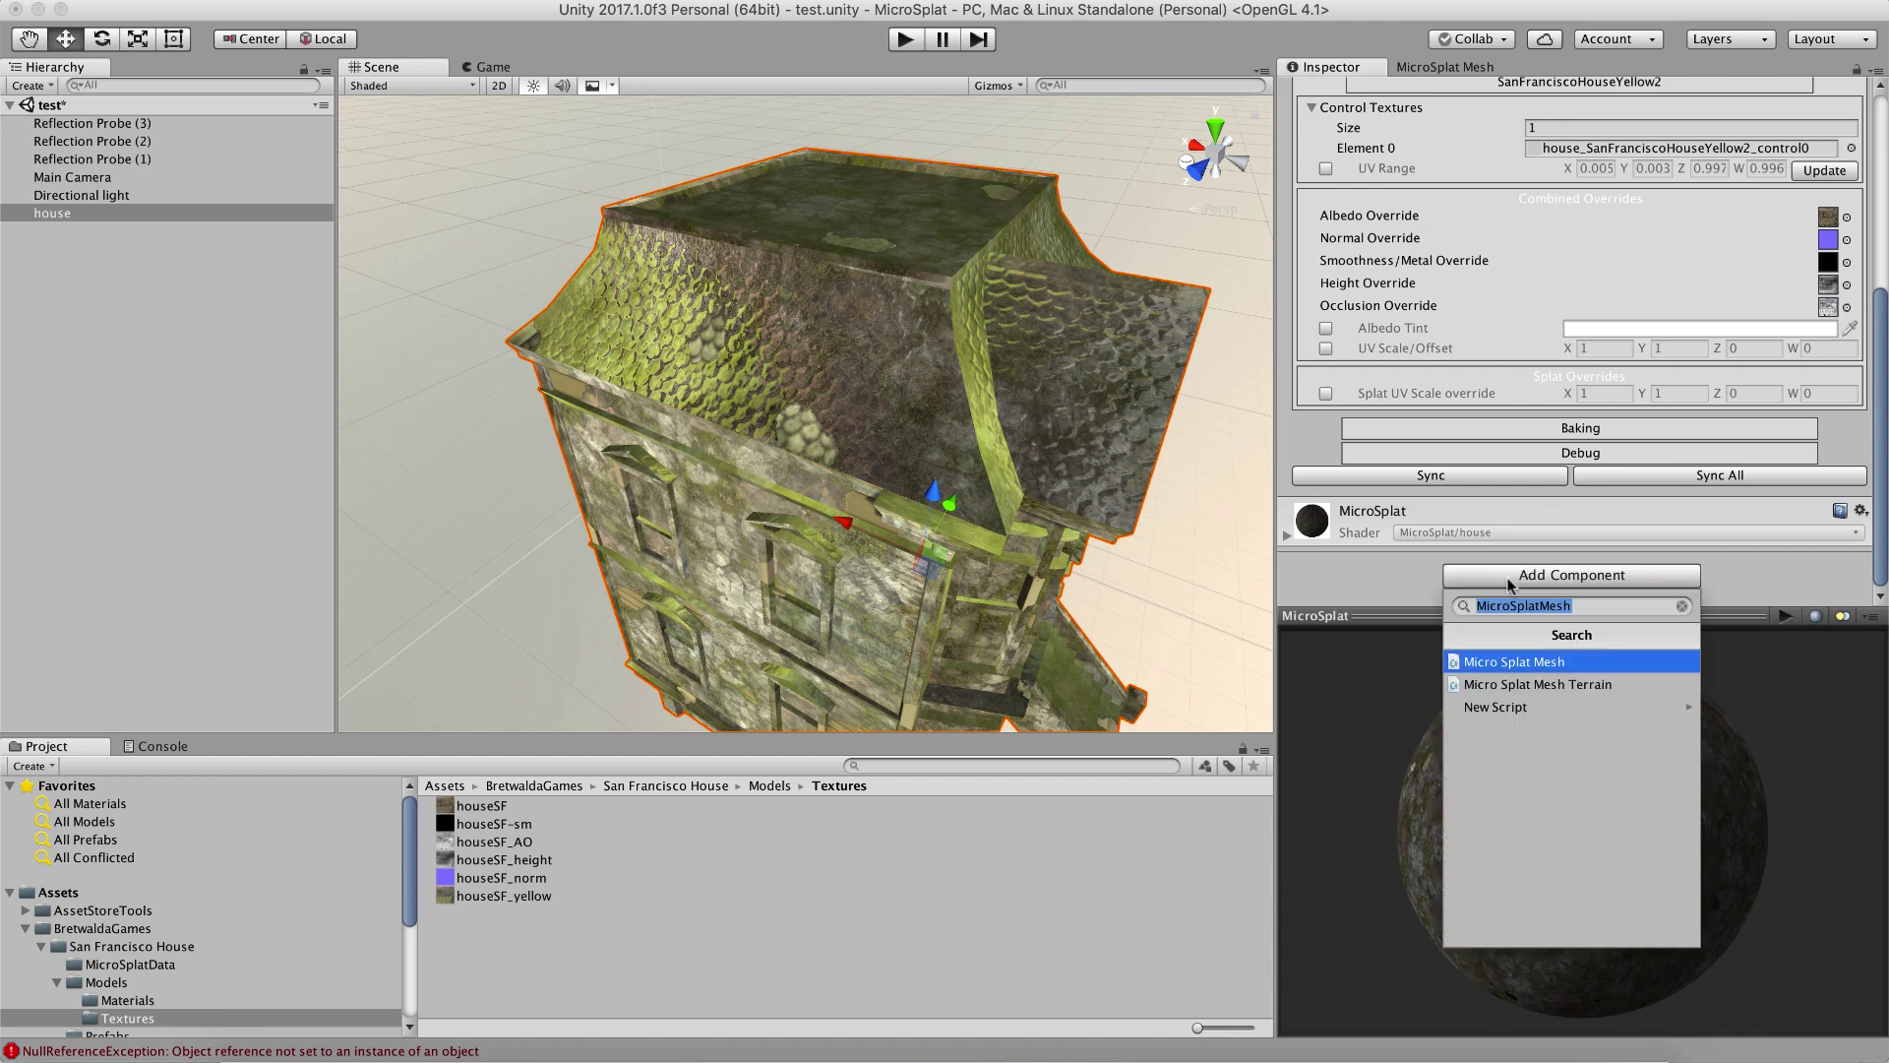
{"action": "type", "text": "Mesh Col"}
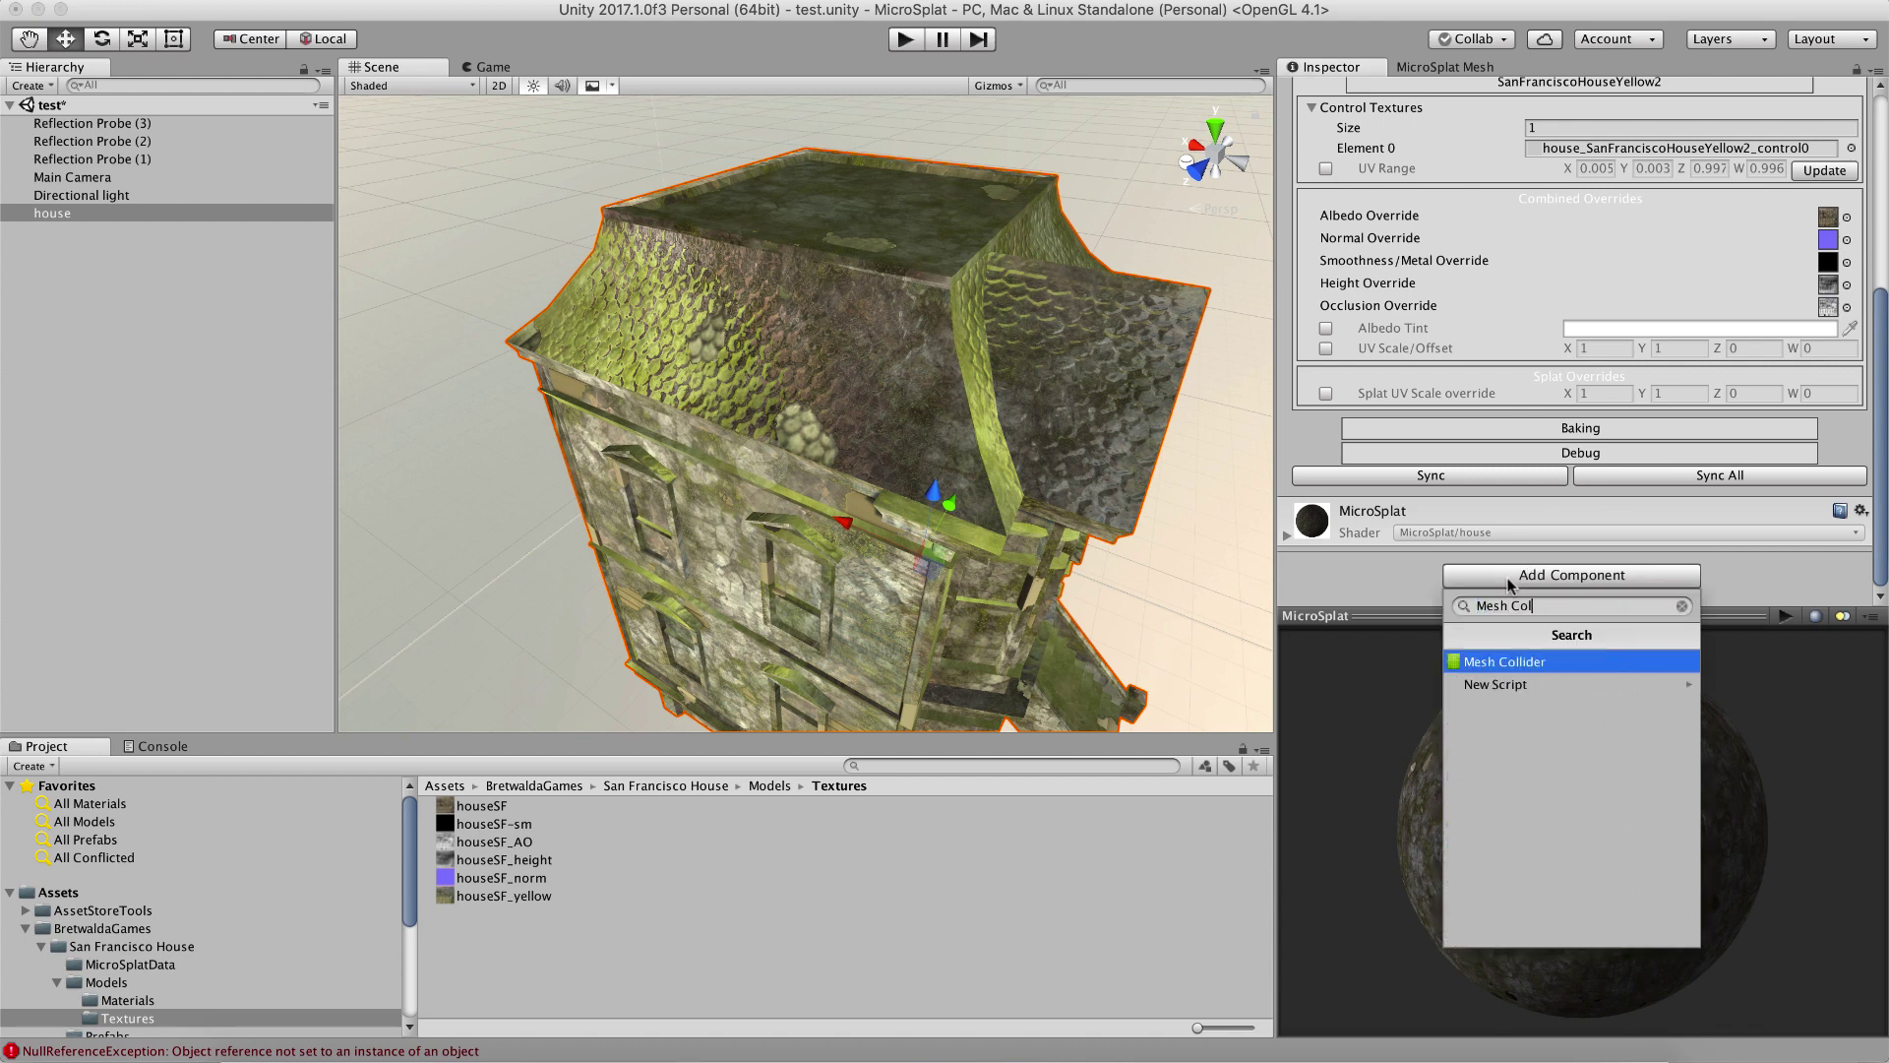
{"action": "key", "text": "Return"}
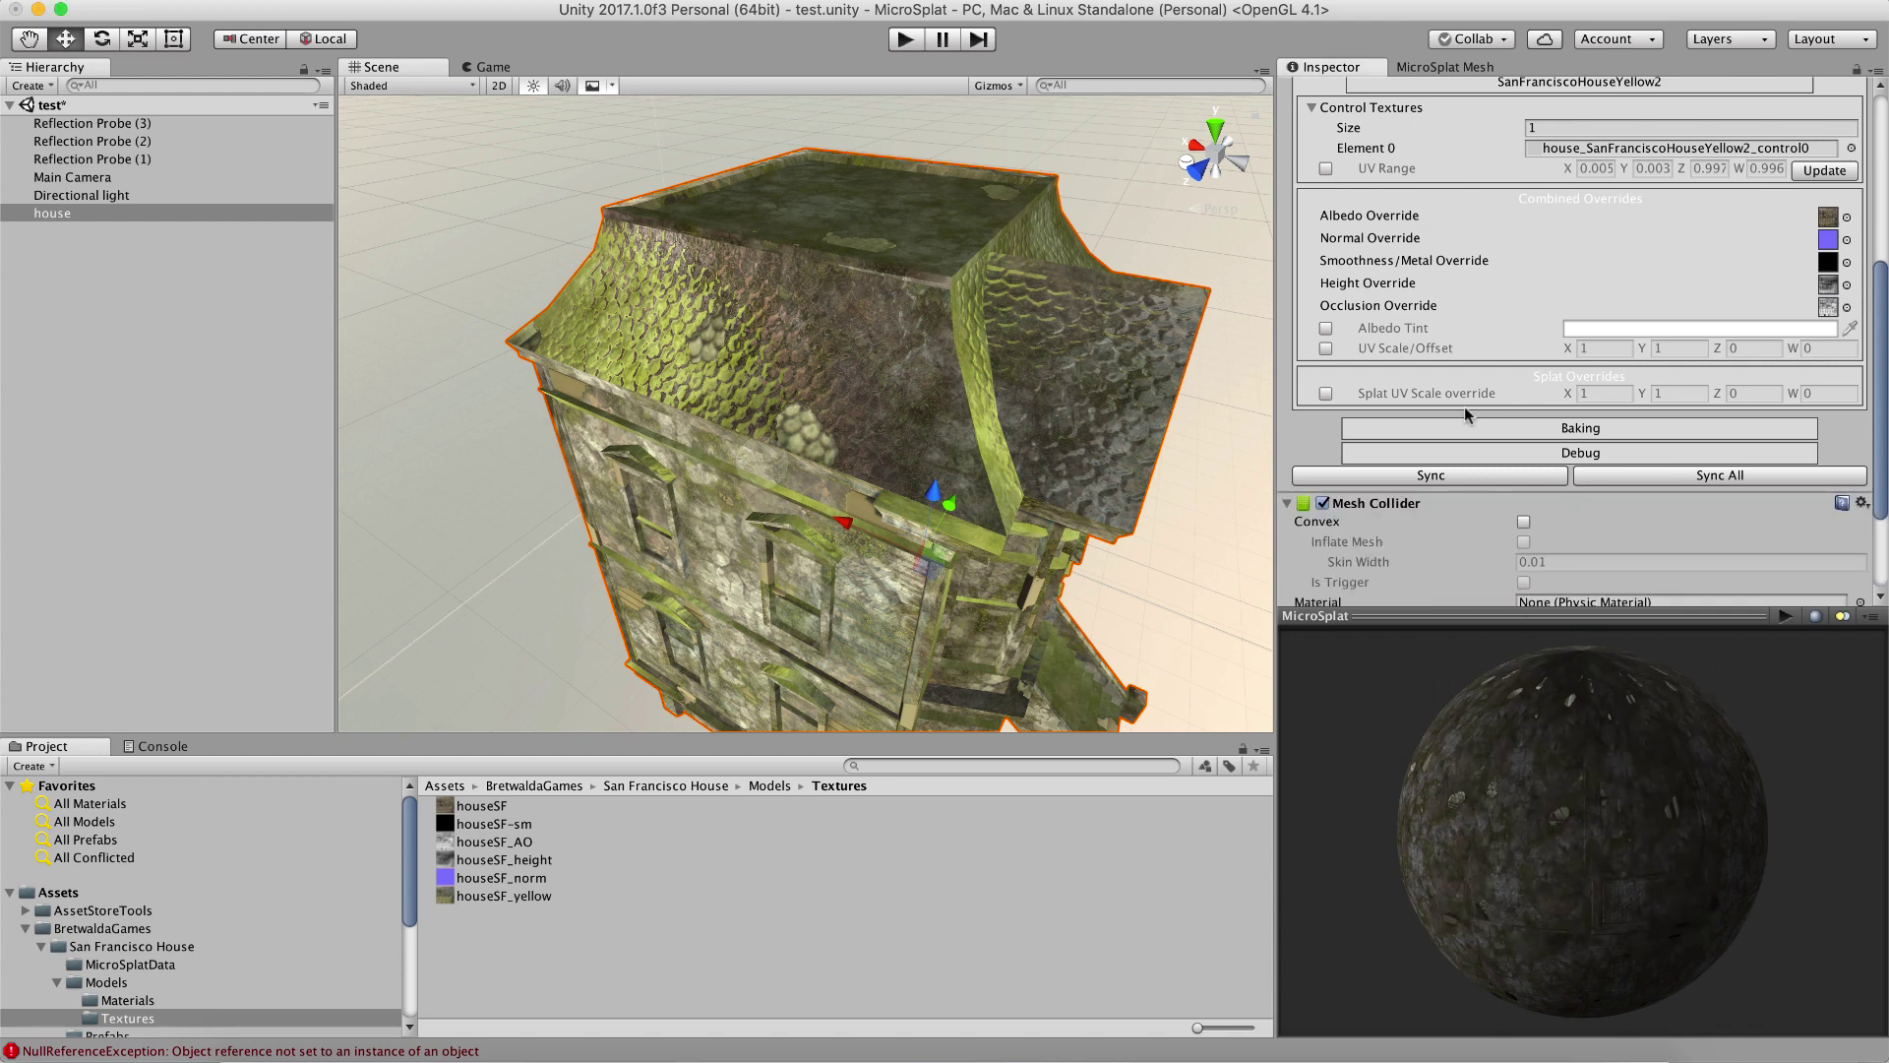
- Fill the whole house with the first texture to restore its wooden siding and shingle roof
{"action": "left_click", "coordinate": [1432, 68]}
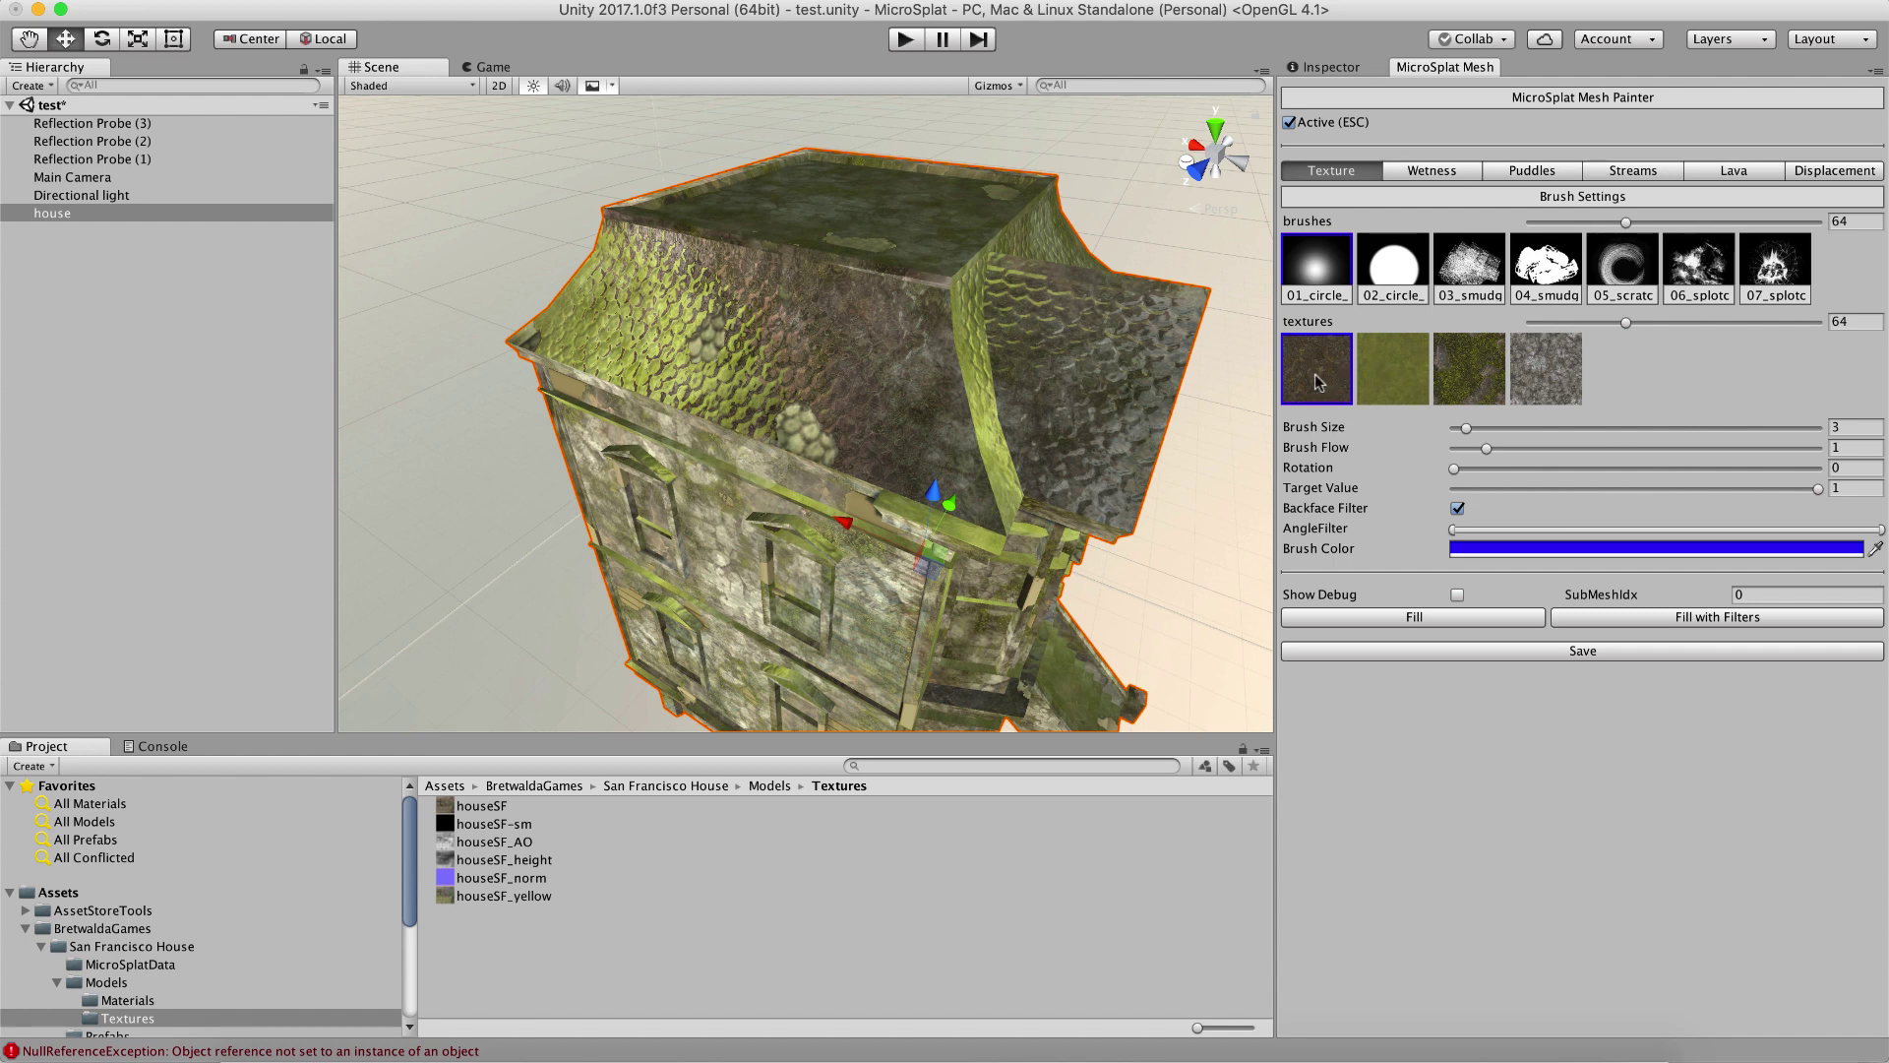
{"action": "left_click", "coordinate": [1378, 615]}
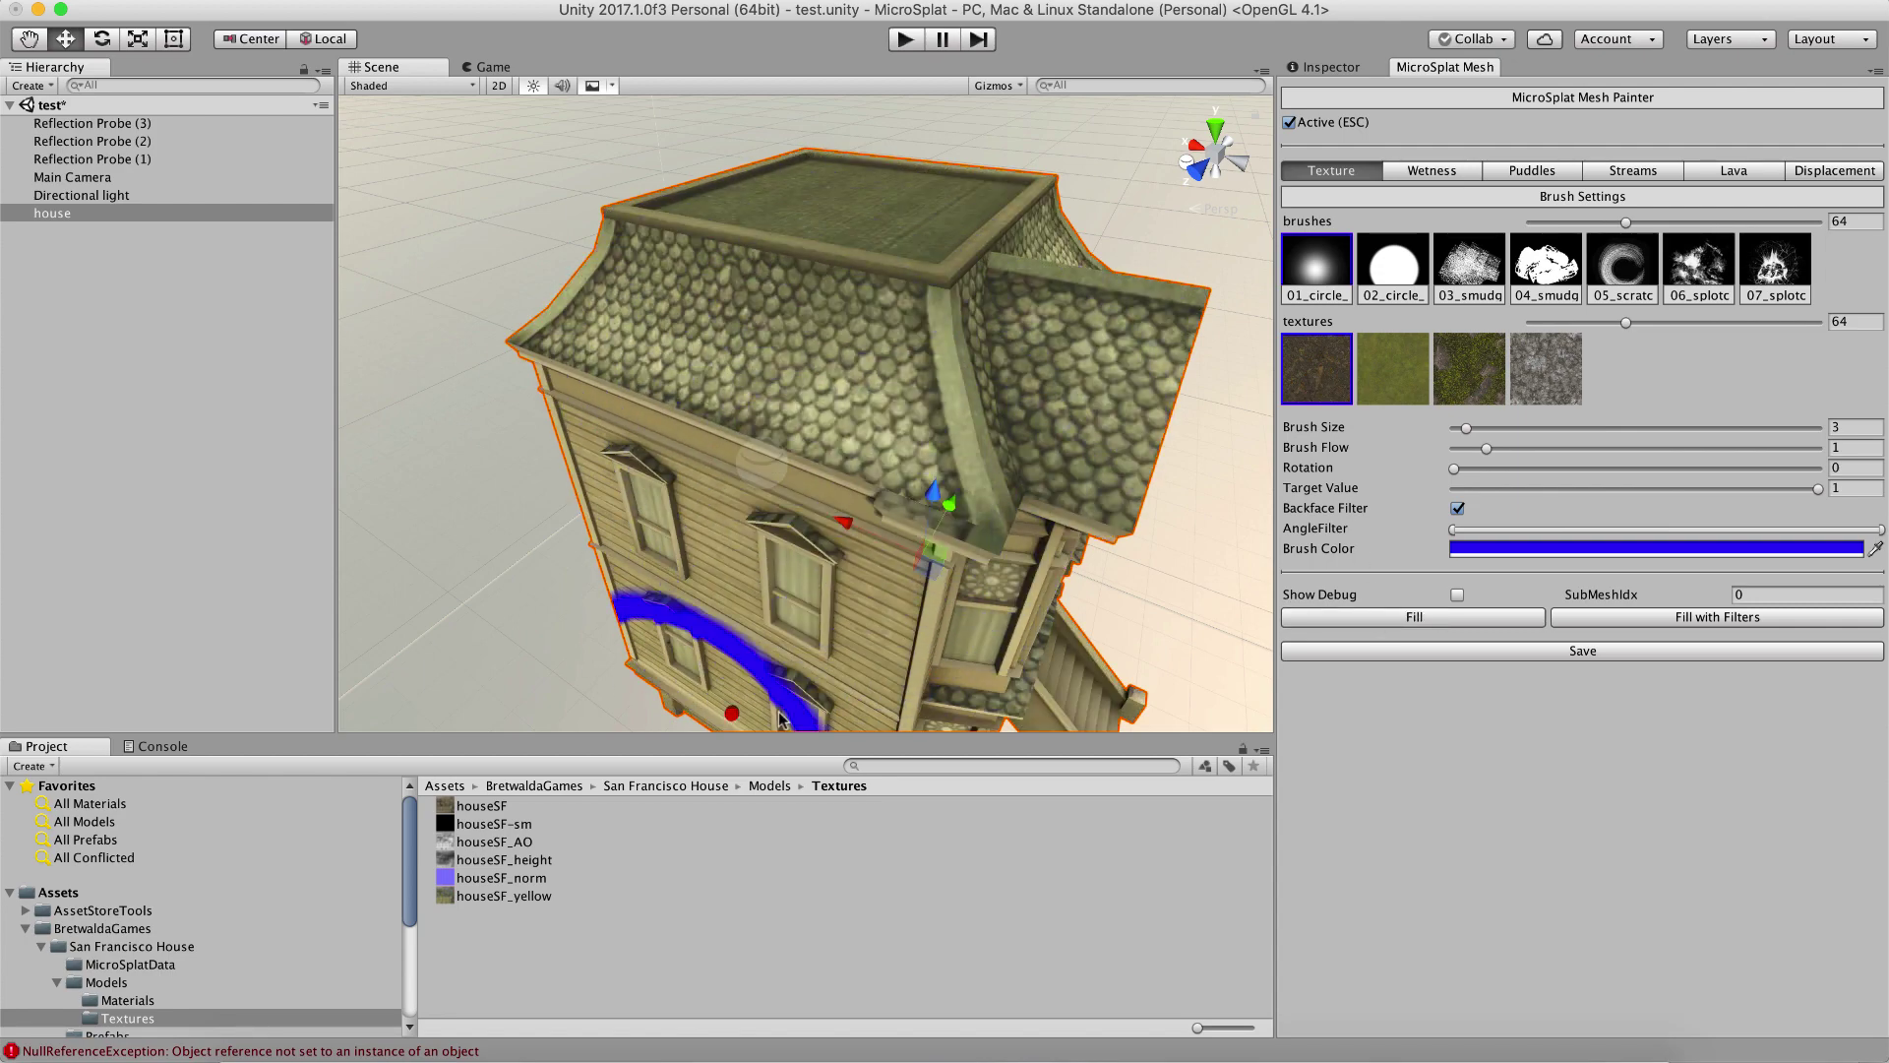
{"action": "left_click", "coordinate": [1344, 71]}
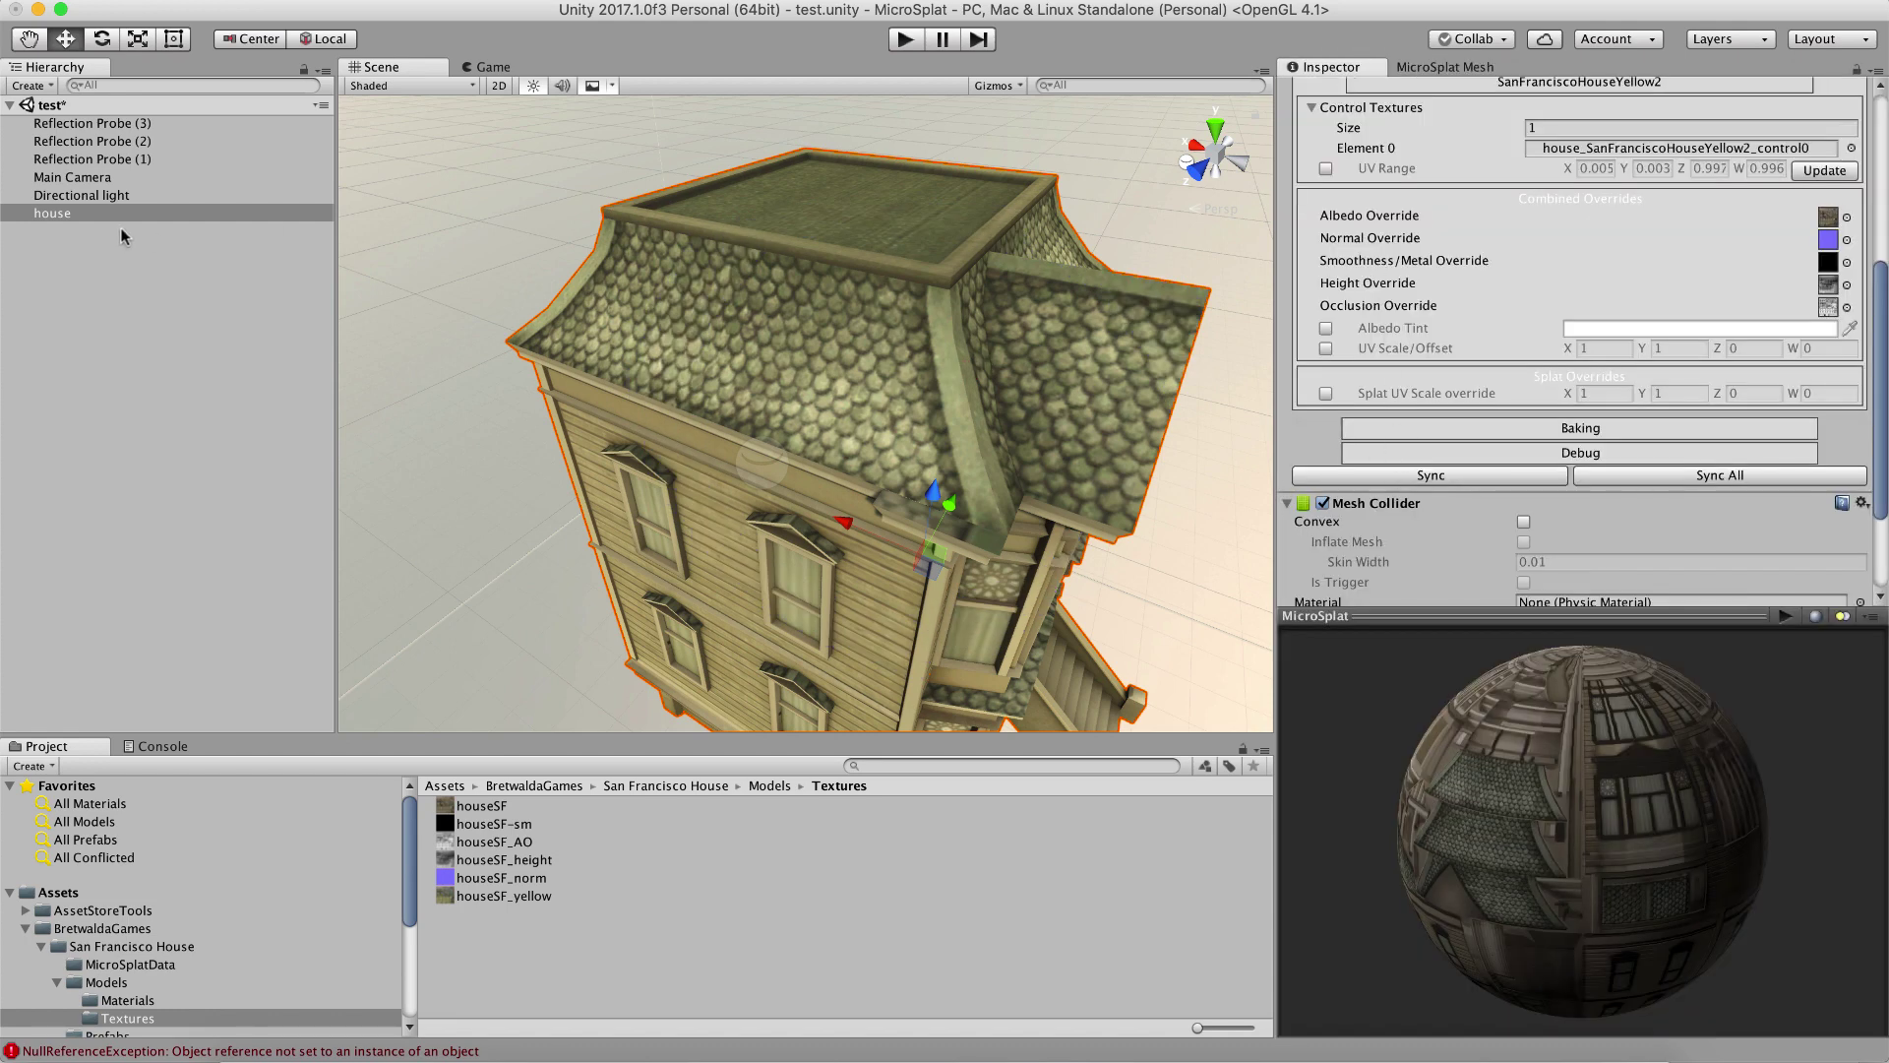
{"action": "left_click", "coordinate": [138, 964]}
{"action": "left_click", "coordinate": [492, 841]}
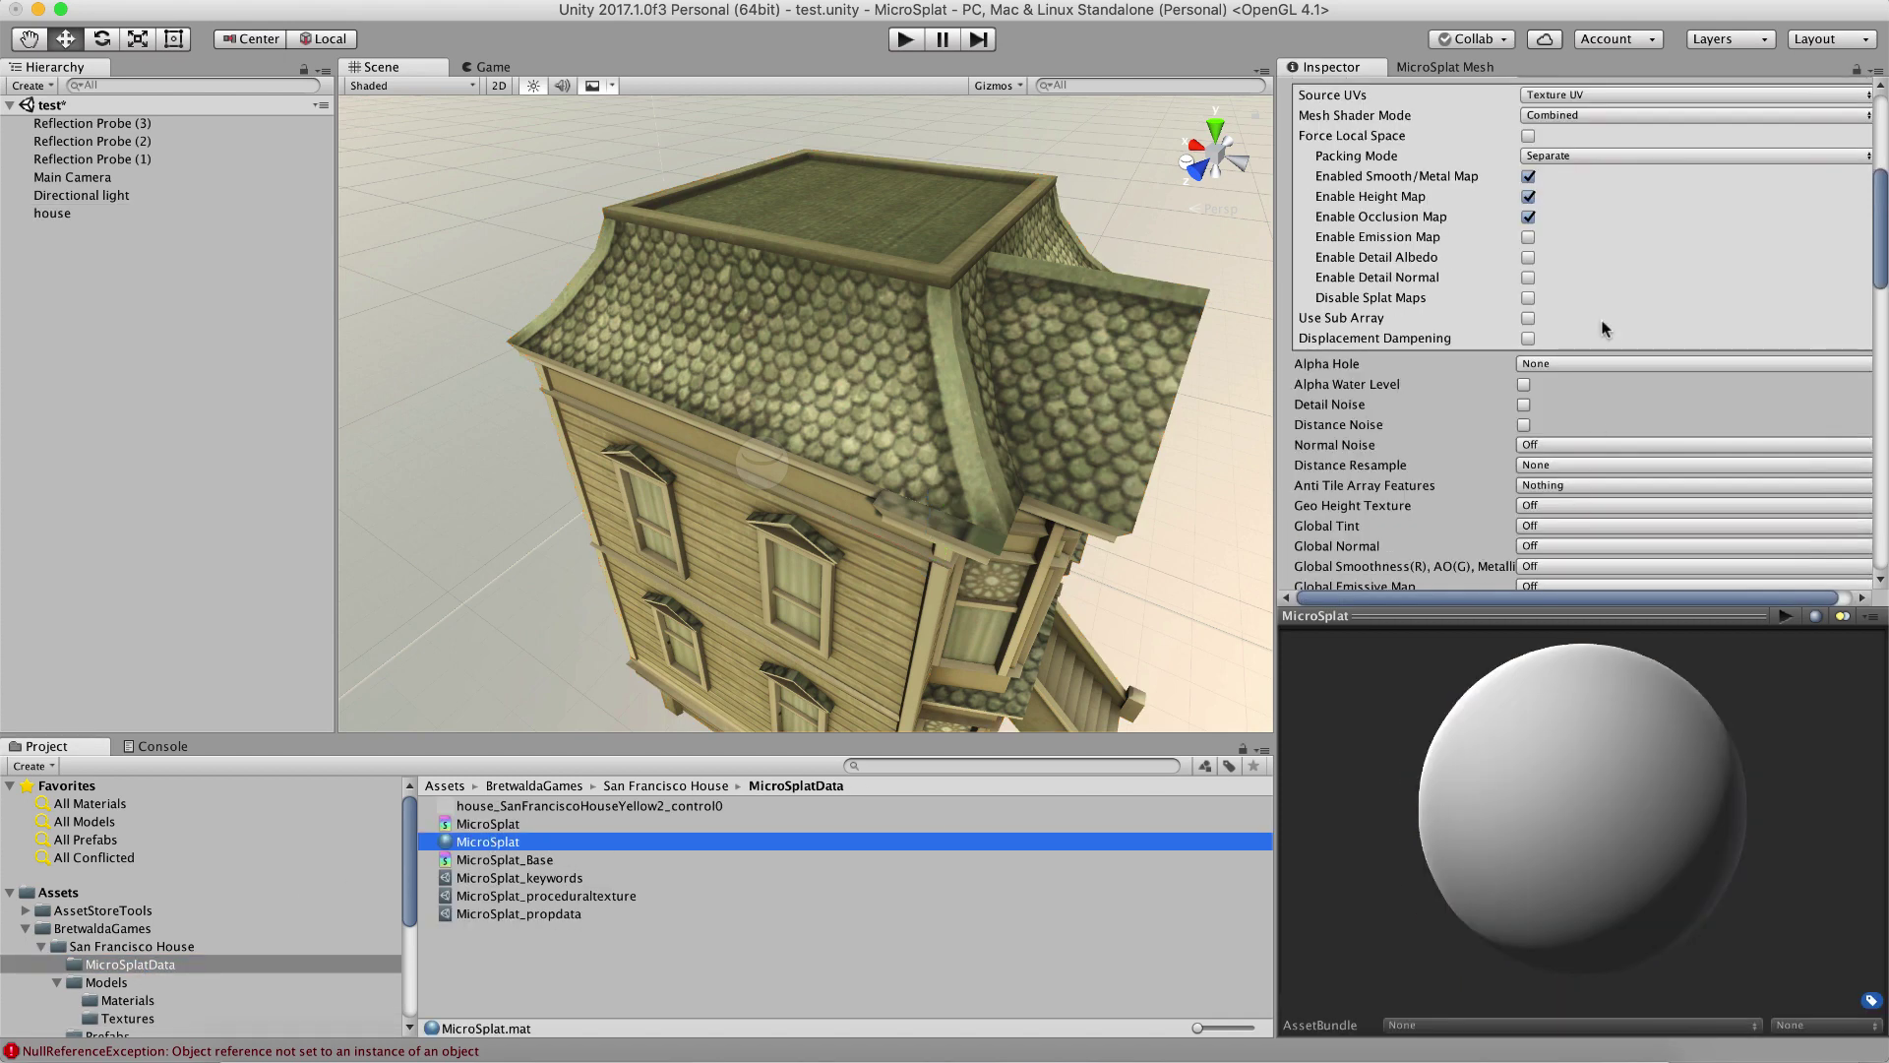
{"action": "scroll", "coordinate": [1602, 328], "scroll_direction": "down", "scroll_amount": 10}
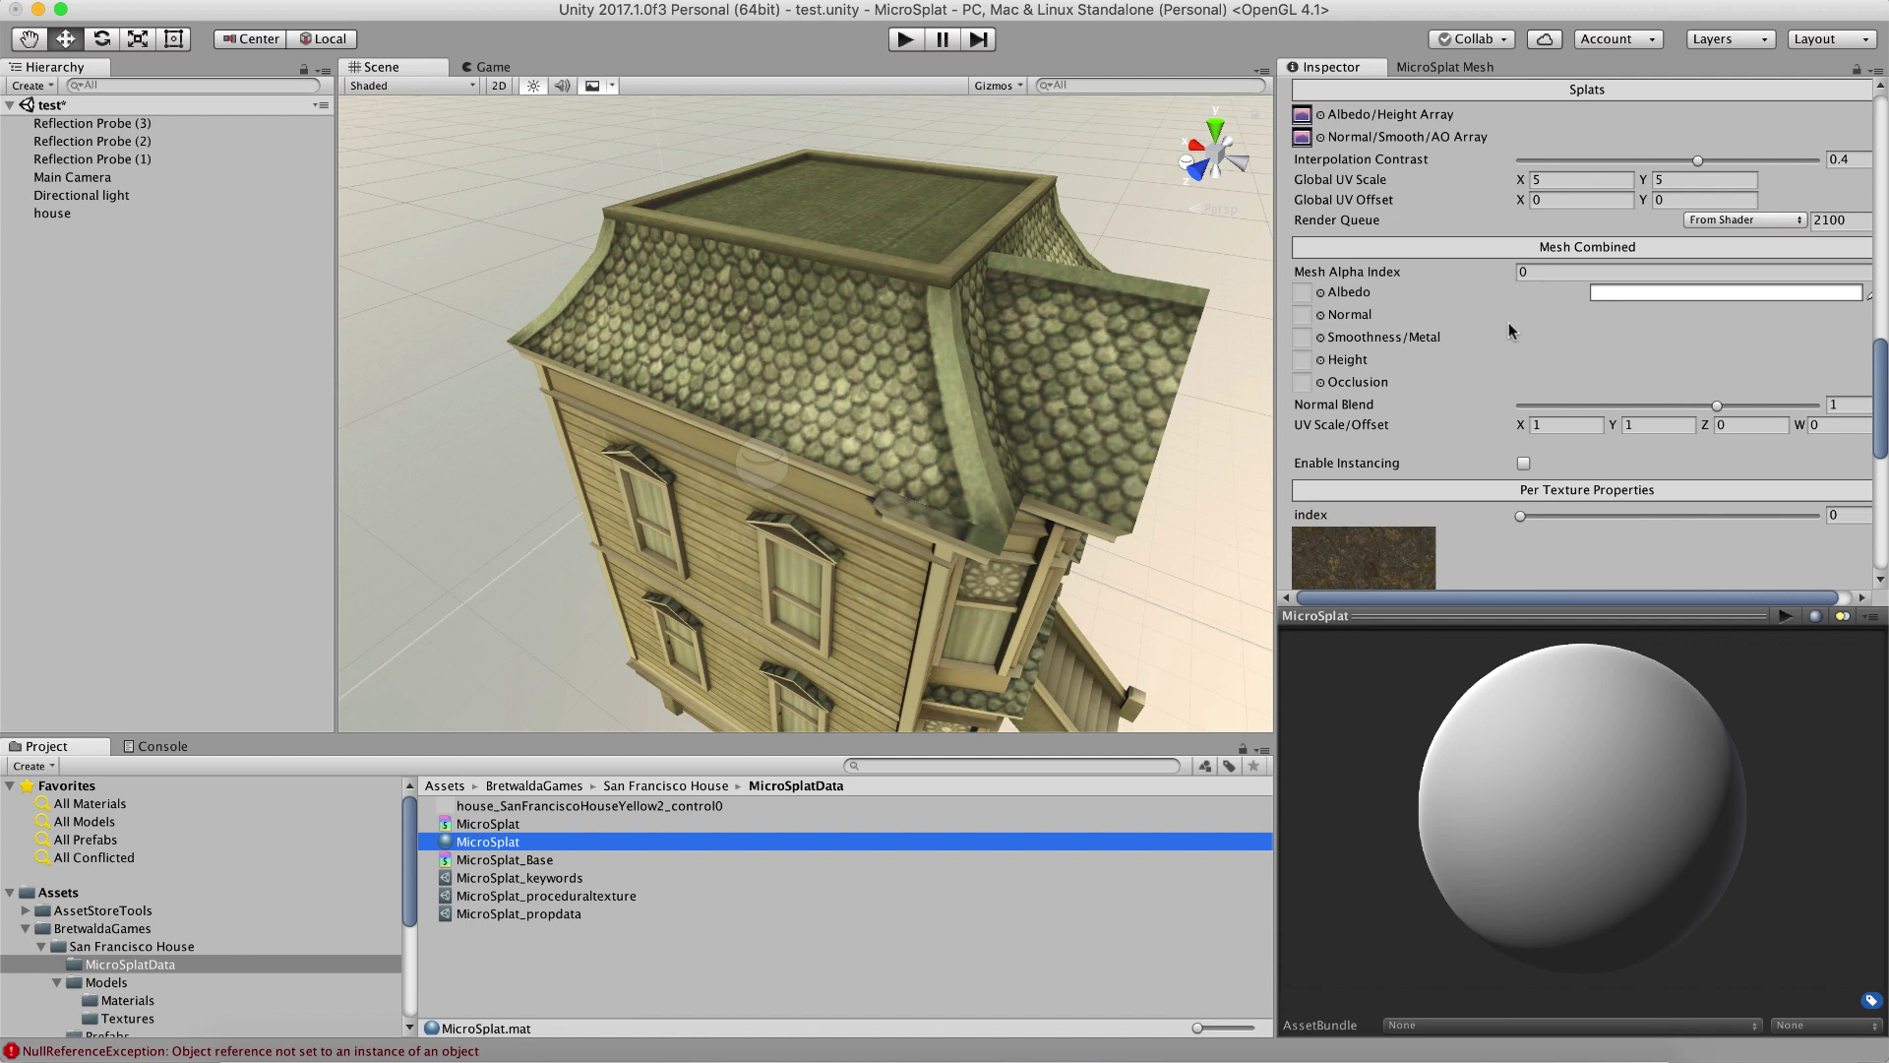
{"action": "scroll", "coordinate": [1508, 322], "scroll_direction": "up", "scroll_amount": 3}
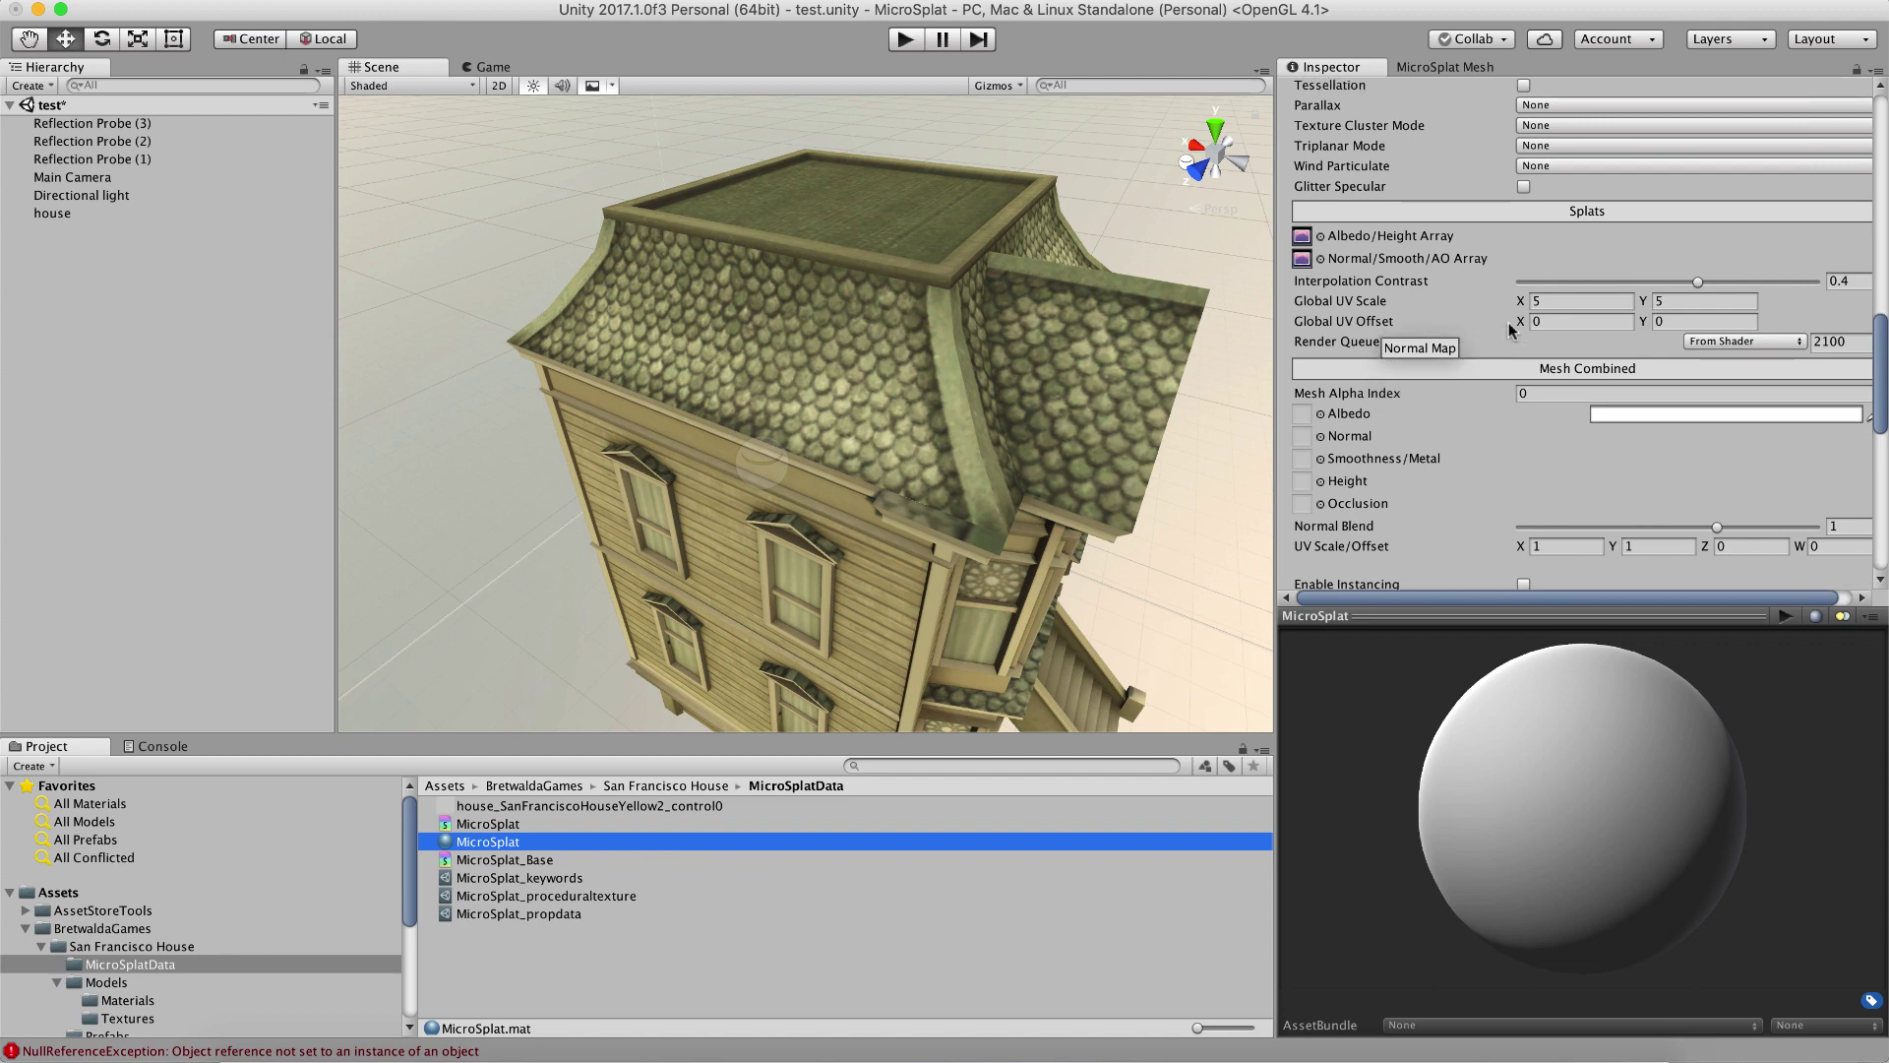
{"action": "scroll", "coordinate": [1509, 321], "scroll_direction": "up", "scroll_amount": 10}
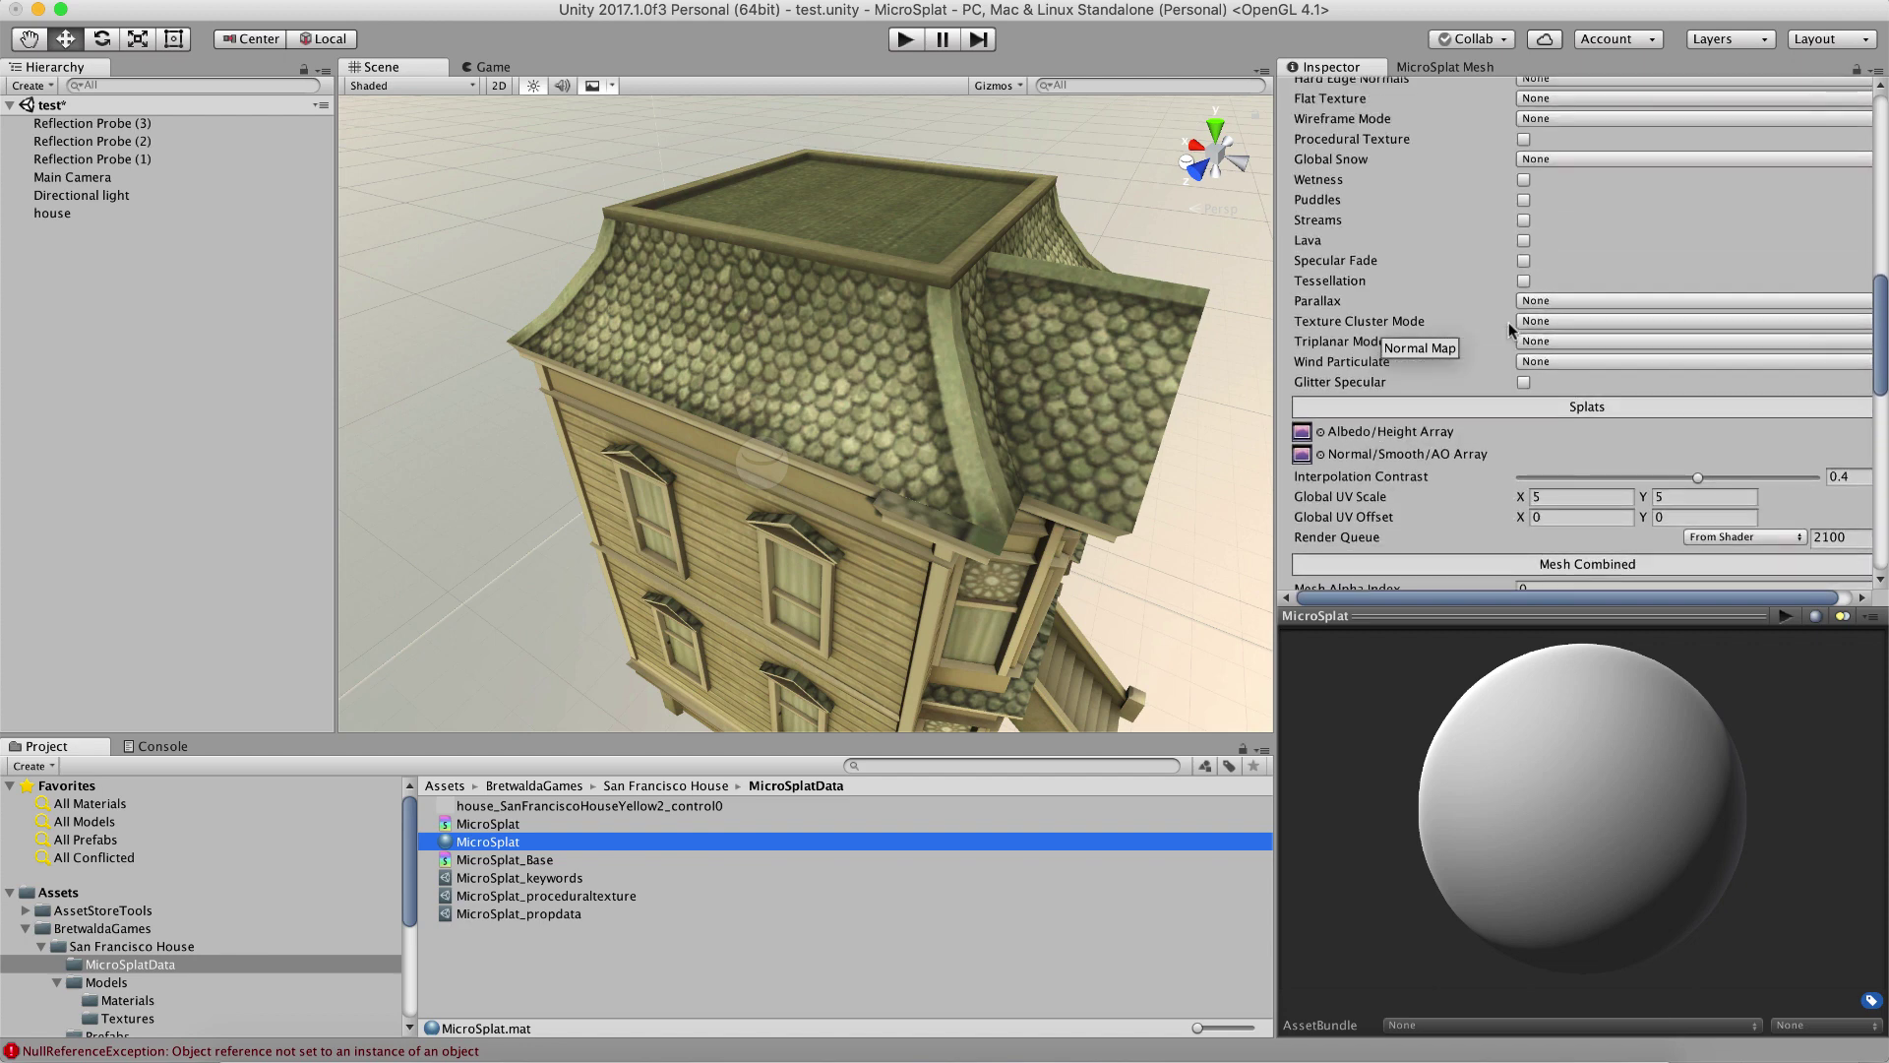
{"action": "scroll", "coordinate": [1509, 322], "scroll_direction": "up", "scroll_amount": 9}
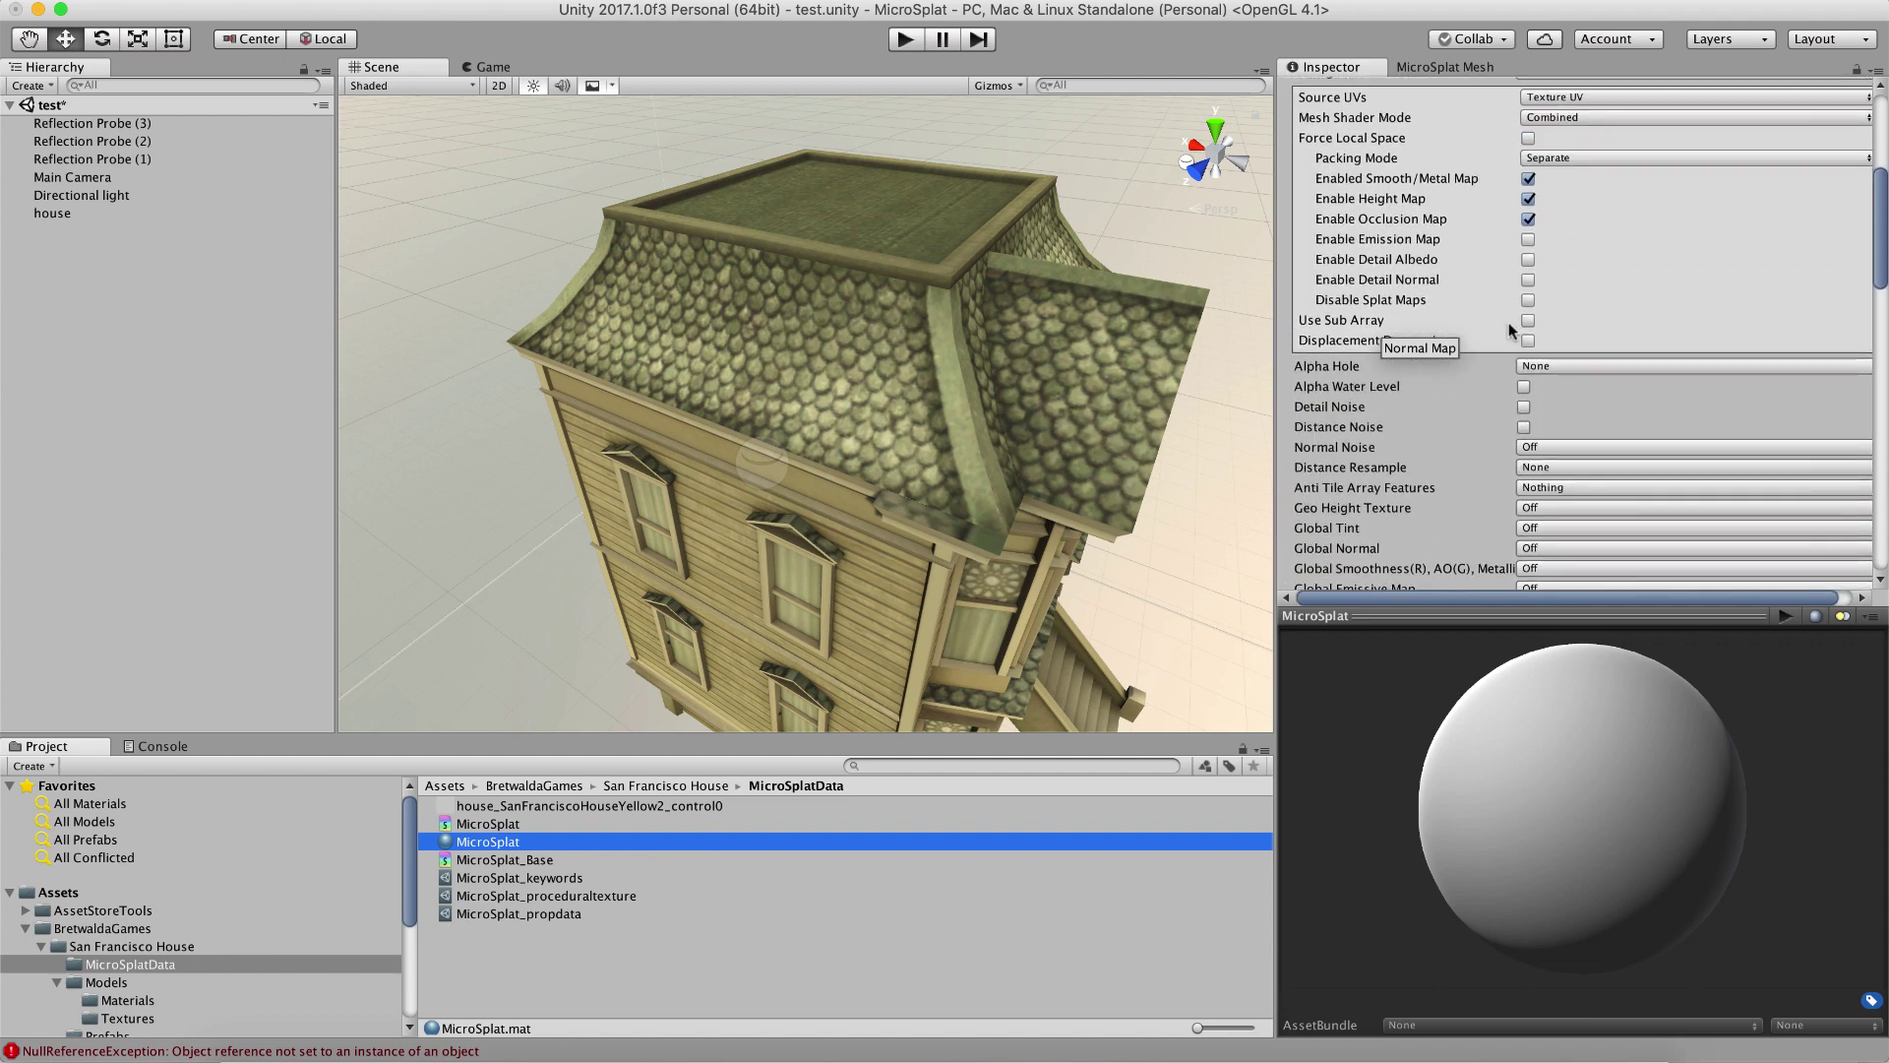
{"action": "scroll", "coordinate": [1509, 321], "scroll_direction": "up", "scroll_amount": 2}
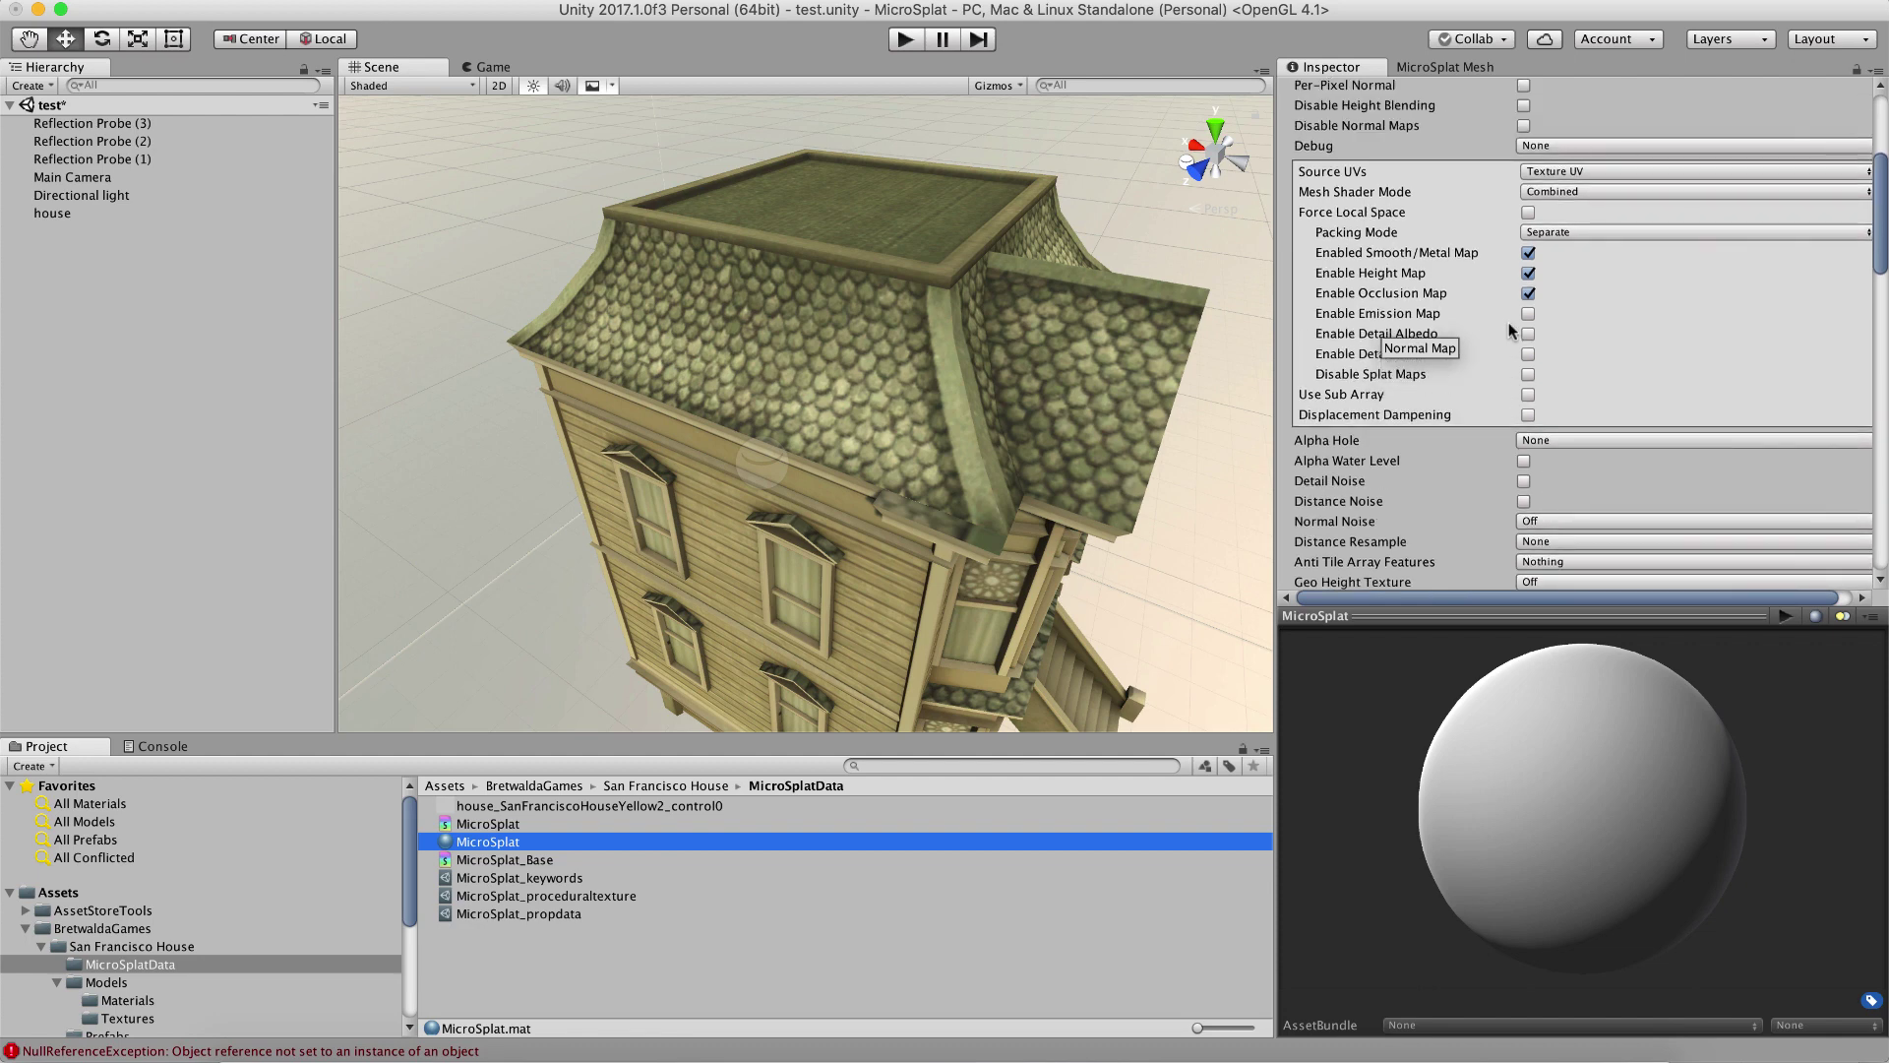
{"action": "scroll", "coordinate": [1509, 322], "scroll_direction": "up", "scroll_amount": 3}
{"action": "scroll", "coordinate": [1509, 322], "scroll_direction": "down", "scroll_amount": 5}
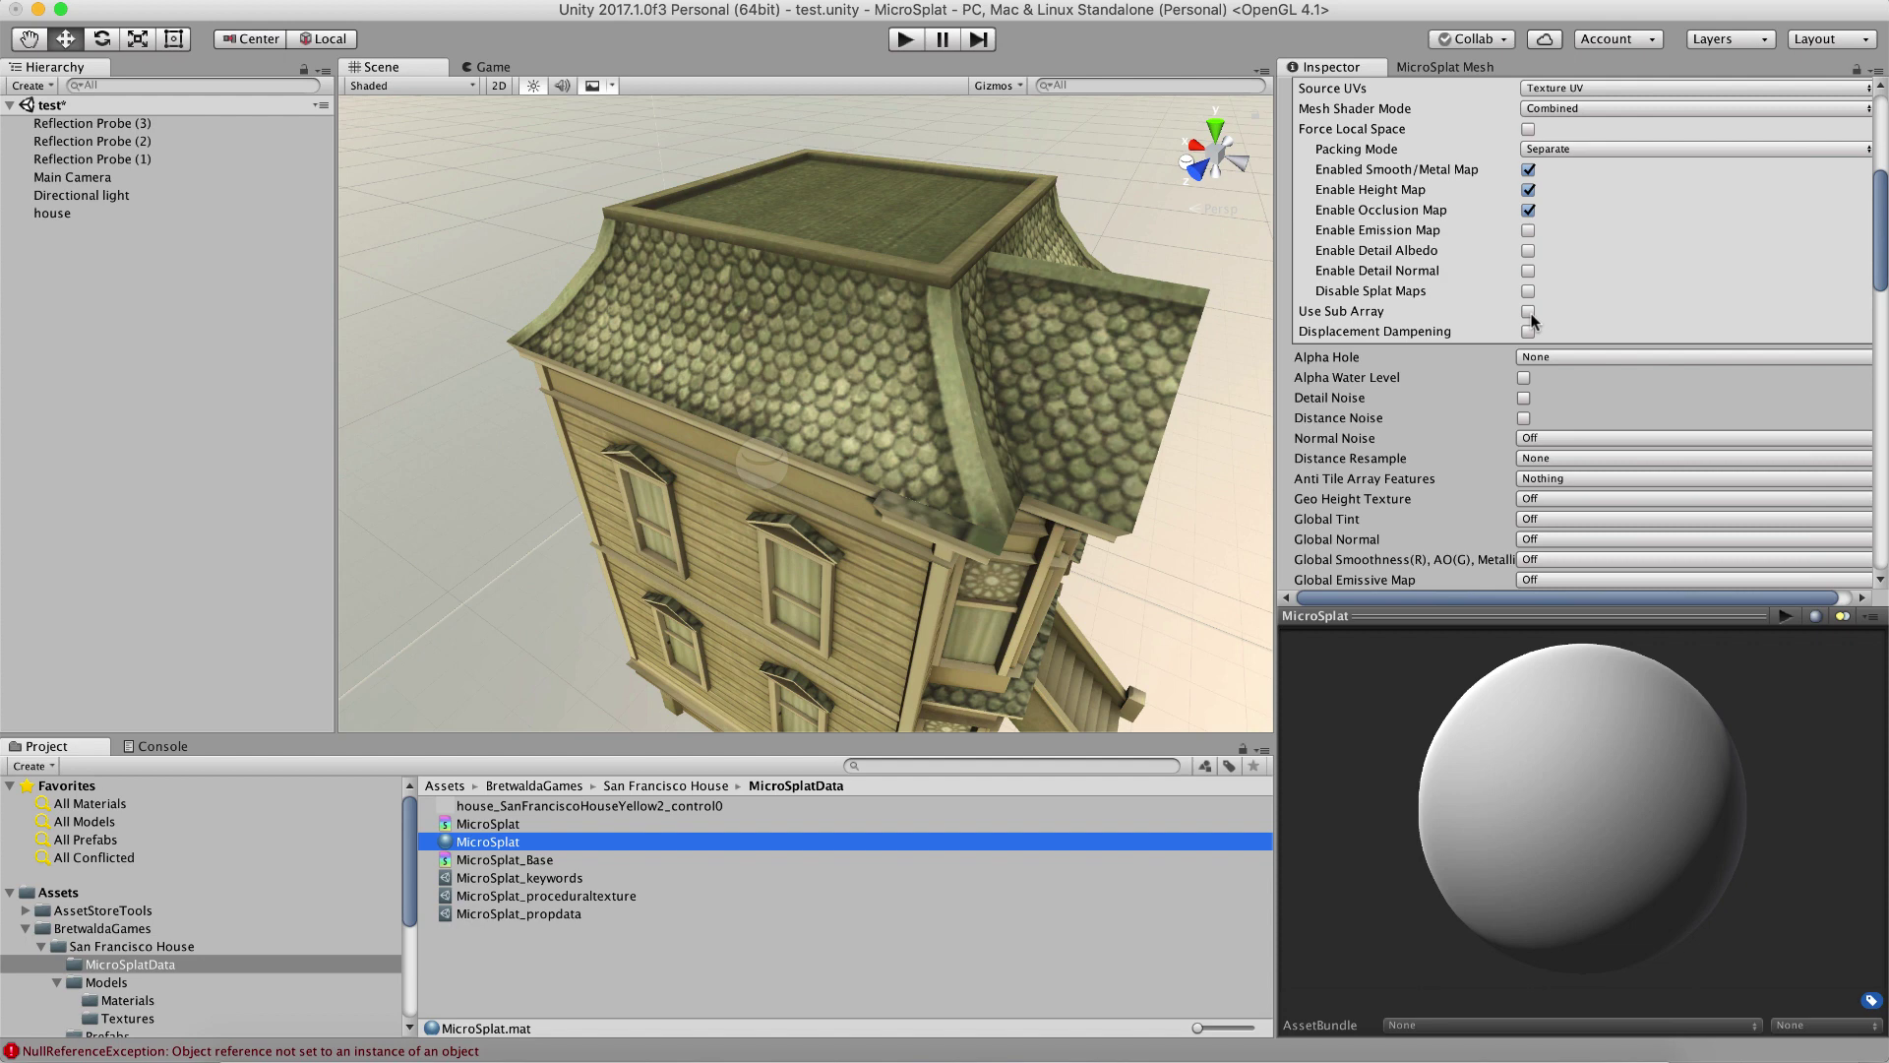
- Select the house and pick the green moss texture with a 0.8 brush for the roof
{"action": "left_click", "coordinate": [1439, 66]}
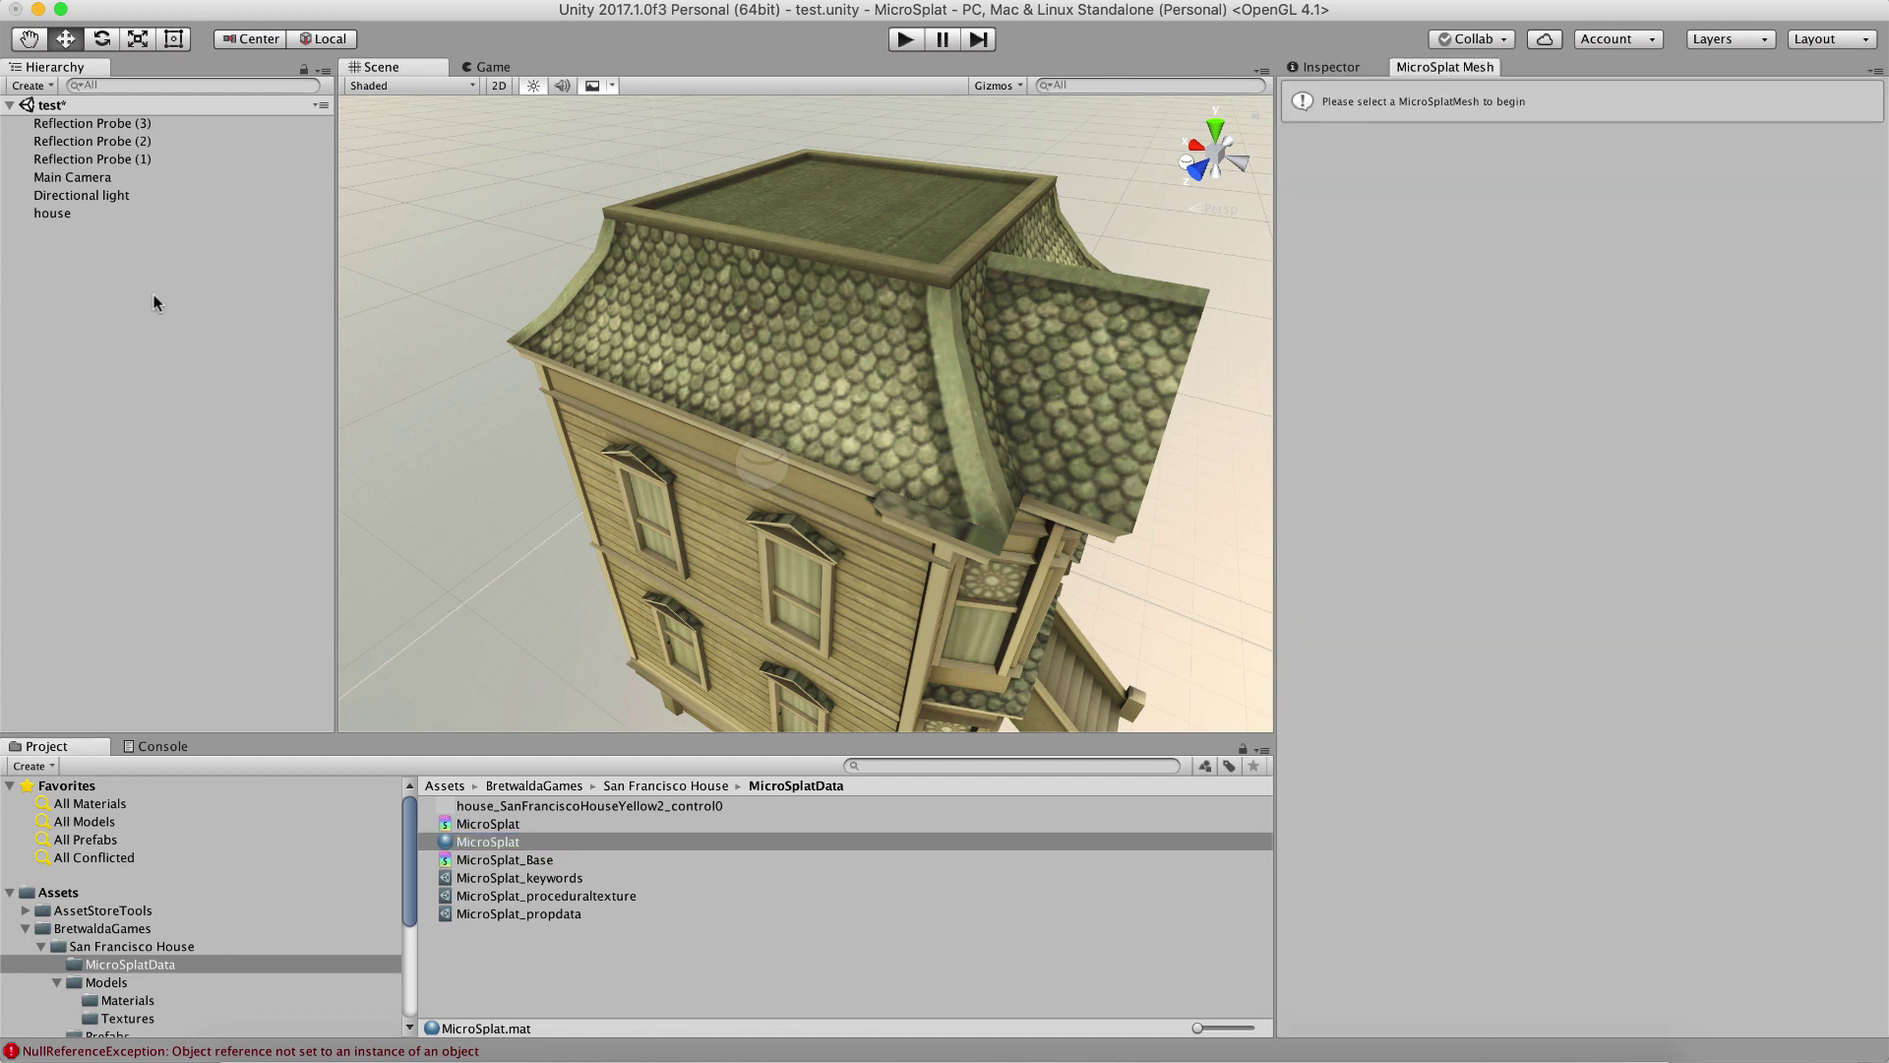
{"action": "left_click", "coordinate": [49, 213]}
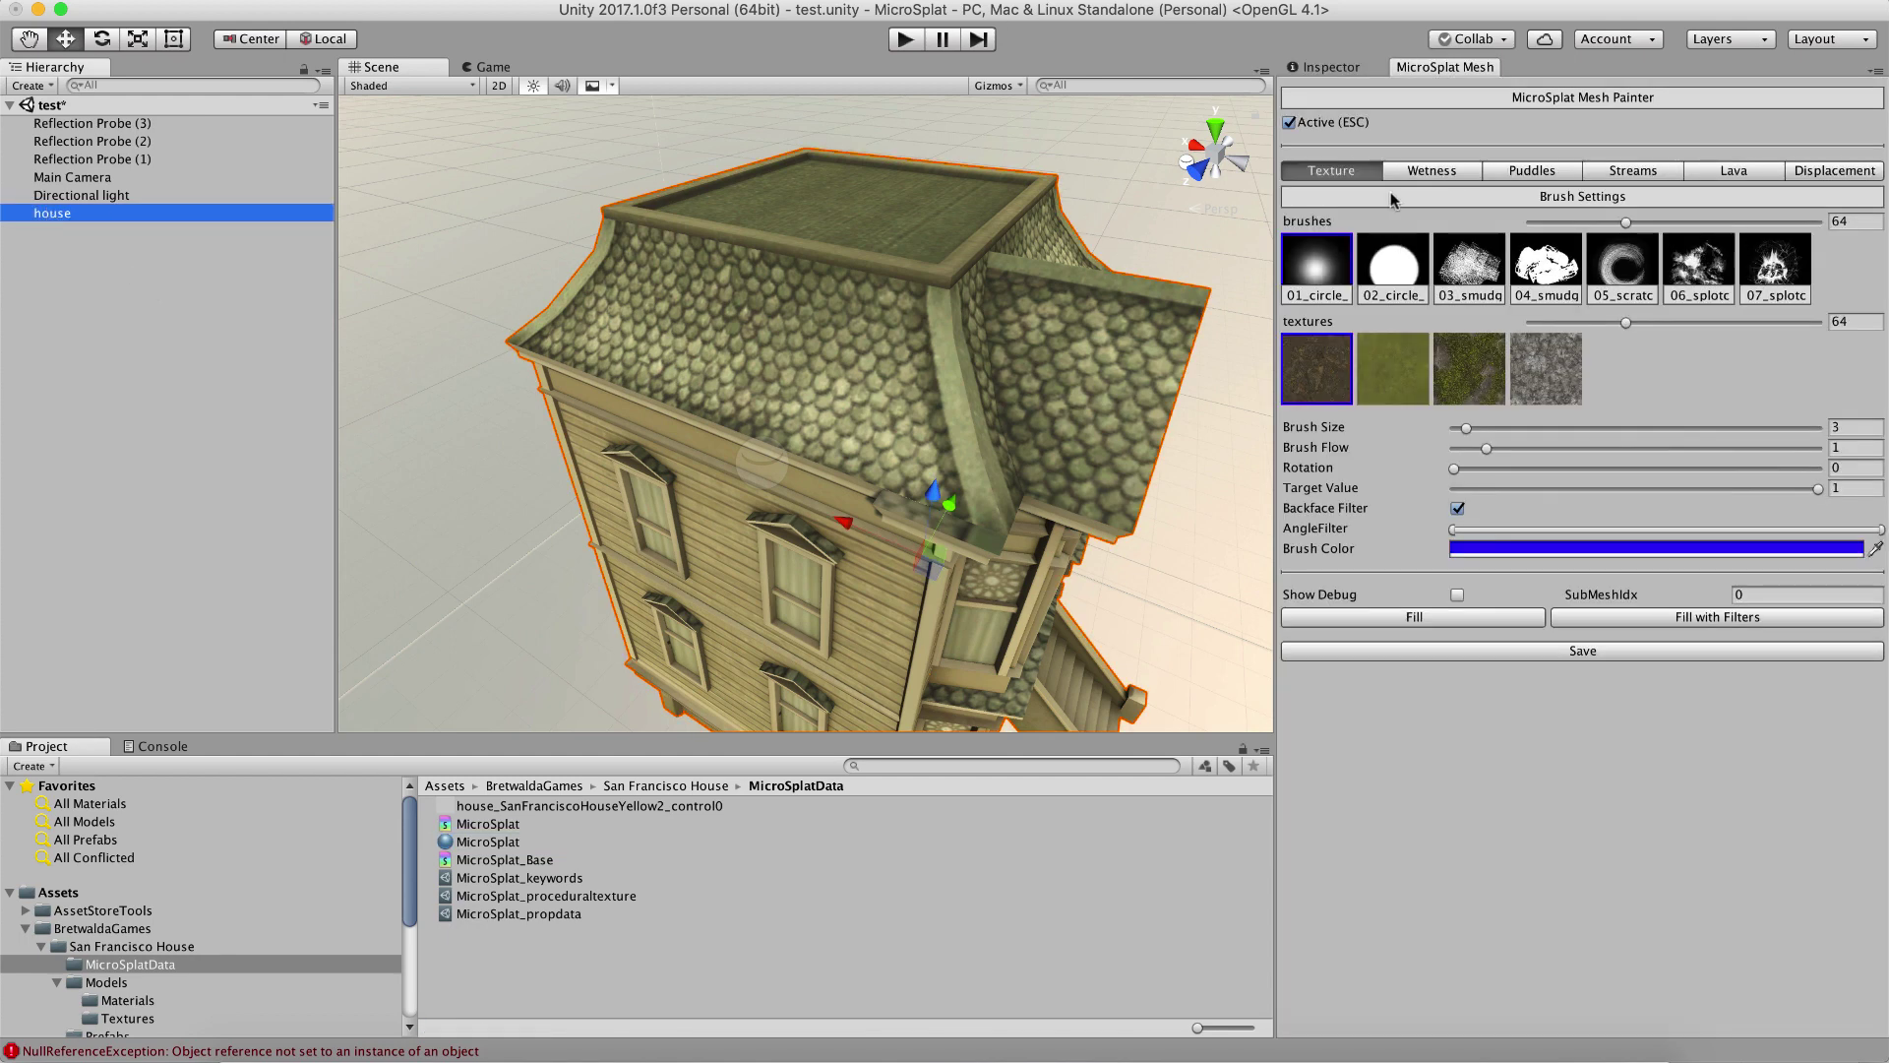
{"action": "left_click", "coordinate": [1384, 382]}
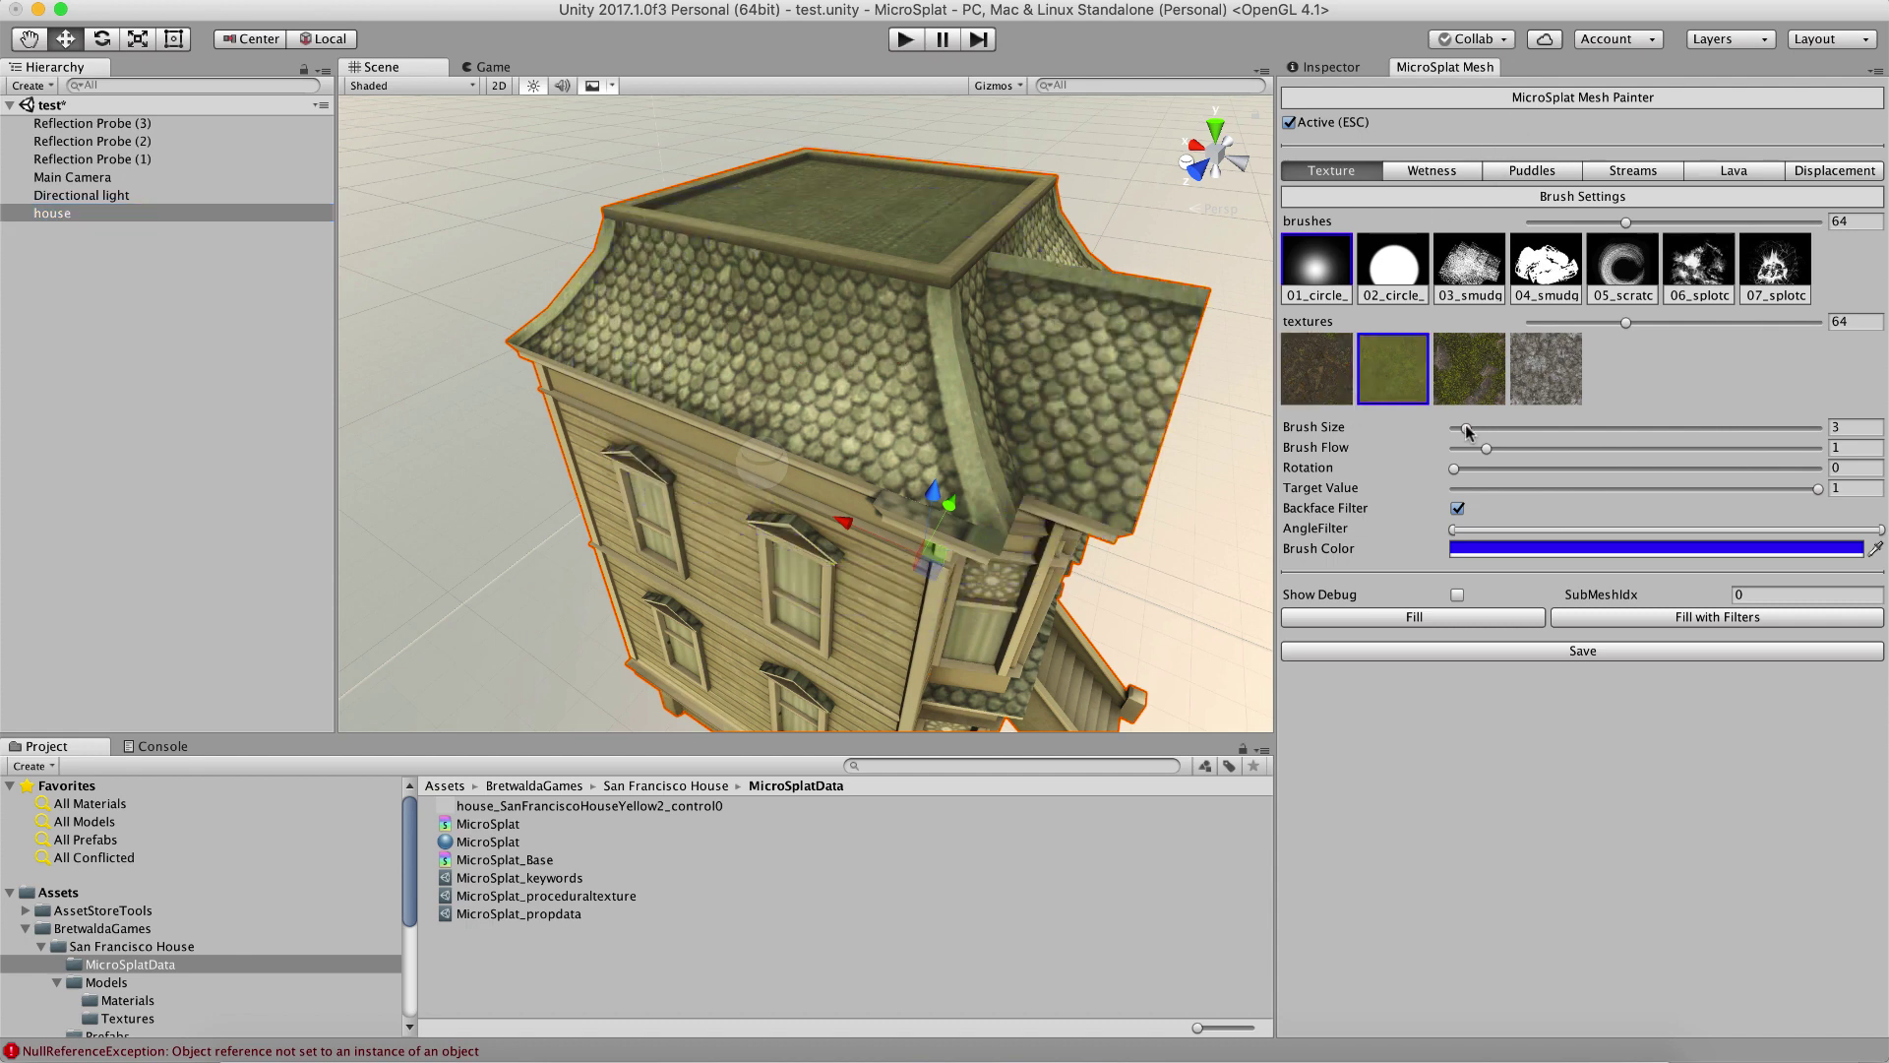
{"action": "left_click_drag", "start_coordinate": [1464, 430], "coordinate": [1457, 431]}
{"action": "left_click_drag", "start_coordinate": [1464, 434], "coordinate": [1458, 434]}
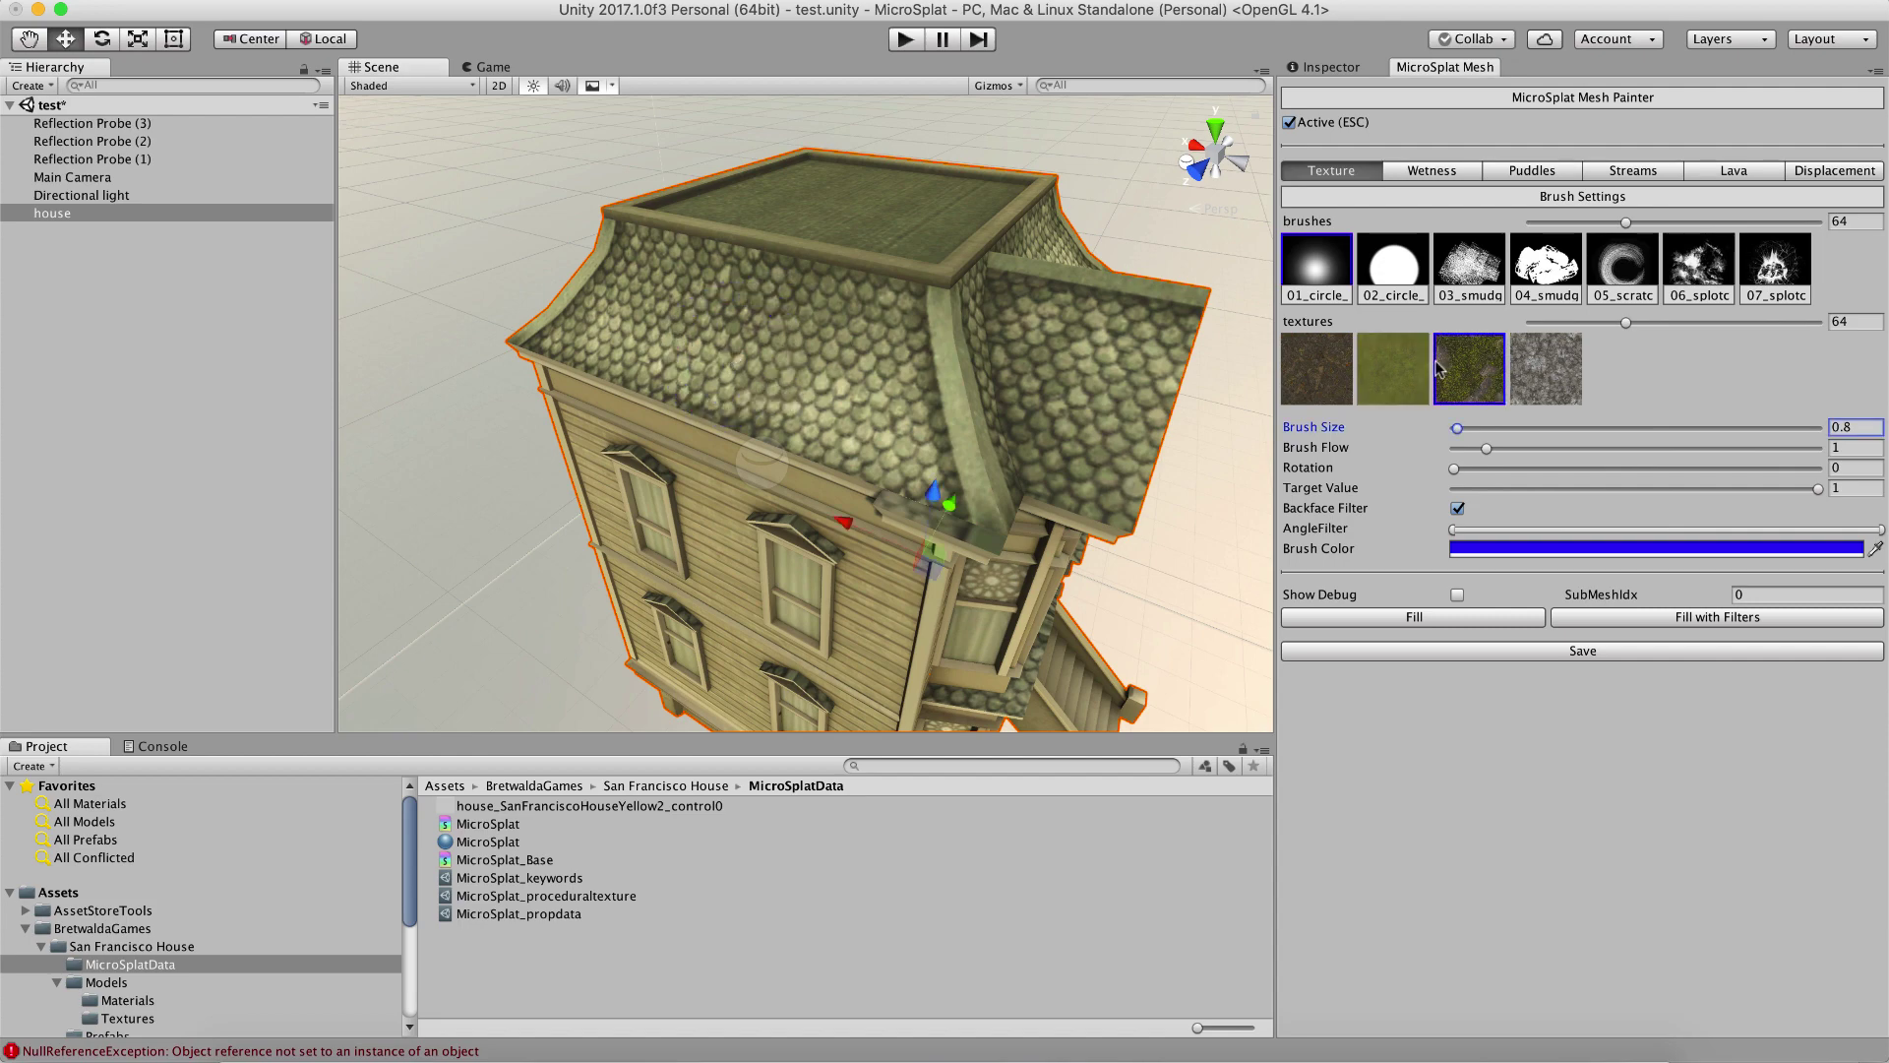
{"action": "mouse_move", "coordinate": [549, 338]}
{"action": "left_mouse_down", "text": "alt"}
{"action": "mouse_move", "coordinate": [1048, 377]}
{"action": "mouse_move", "coordinate": [966, 273]}
{"action": "mouse_move", "coordinate": [890, 222]}
{"action": "mouse_move", "coordinate": [926, 467]}
{"action": "mouse_move", "coordinate": [1027, 529]}
{"action": "mouse_move", "coordinate": [1022, 575]}
{"action": "mouse_move", "coordinate": [929, 623]}
{"action": "mouse_move", "coordinate": [847, 572]}
{"action": "mouse_move", "coordinate": [817, 483]}
{"action": "mouse_move", "coordinate": [844, 412]}
{"action": "mouse_move", "coordinate": [926, 335]}
{"action": "mouse_move", "coordinate": [1021, 369]}
{"action": "mouse_move", "coordinate": [1085, 629]}
{"action": "mouse_move", "coordinate": [1155, 569]}
{"action": "mouse_move", "coordinate": [995, 517]}
{"action": "mouse_move", "coordinate": [924, 634]}
{"action": "mouse_move", "coordinate": [1118, 620]}
{"action": "mouse_move", "coordinate": [1162, 500]}
{"action": "mouse_move", "coordinate": [1068, 378]}
{"action": "mouse_move", "coordinate": [864, 337]}
{"action": "mouse_move", "coordinate": [801, 358]}
{"action": "left_mouse_up", "text": "alt"}
{"action": "scroll", "coordinate": [923, 440], "scroll_direction": "up", "scroll_amount": 3}
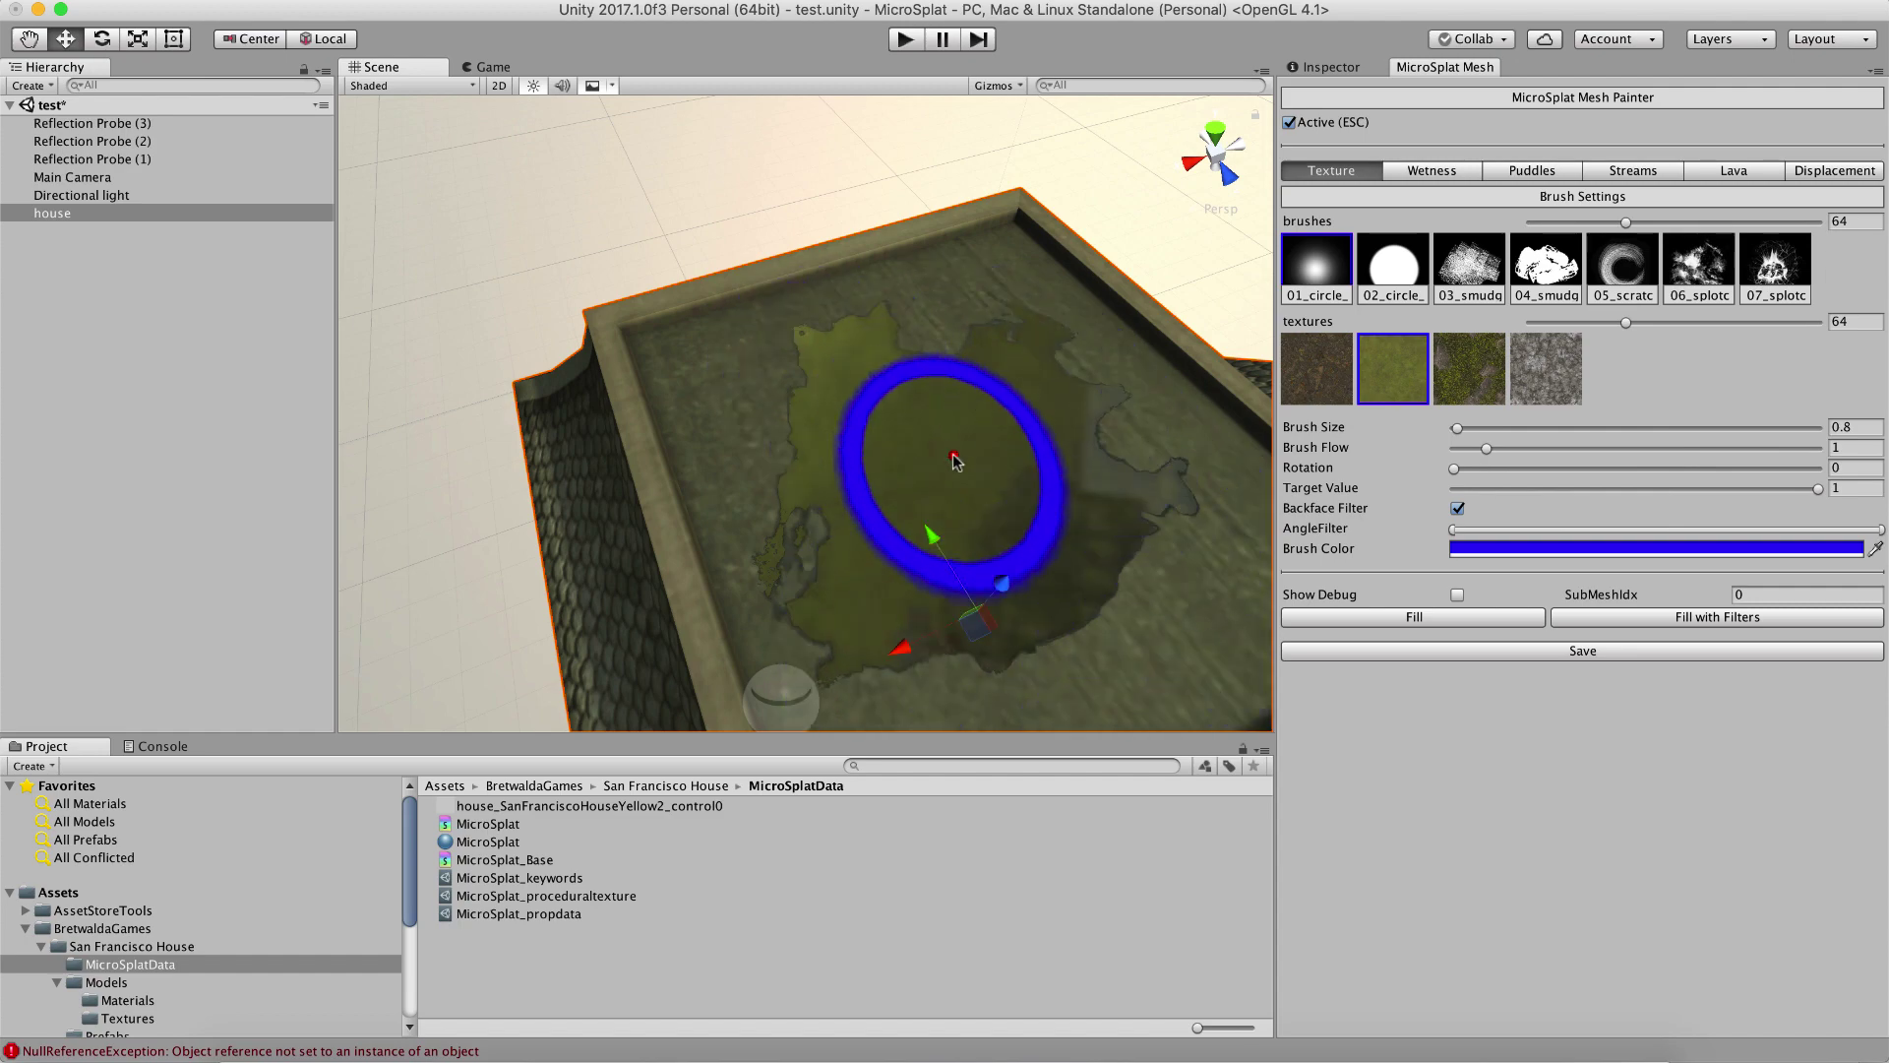
- Turn off Backface Filter and paint moss streaks down the front wall and across a window
{"action": "mouse_move", "coordinate": [919, 603]}
{"action": "left_mouse_down", "text": "alt"}
{"action": "mouse_move", "coordinate": [780, 498]}
{"action": "mouse_move", "coordinate": [813, 444]}
{"action": "mouse_move", "coordinate": [780, 430]}
{"action": "mouse_move", "coordinate": [777, 341]}
{"action": "left_mouse_up", "text": "alt"}
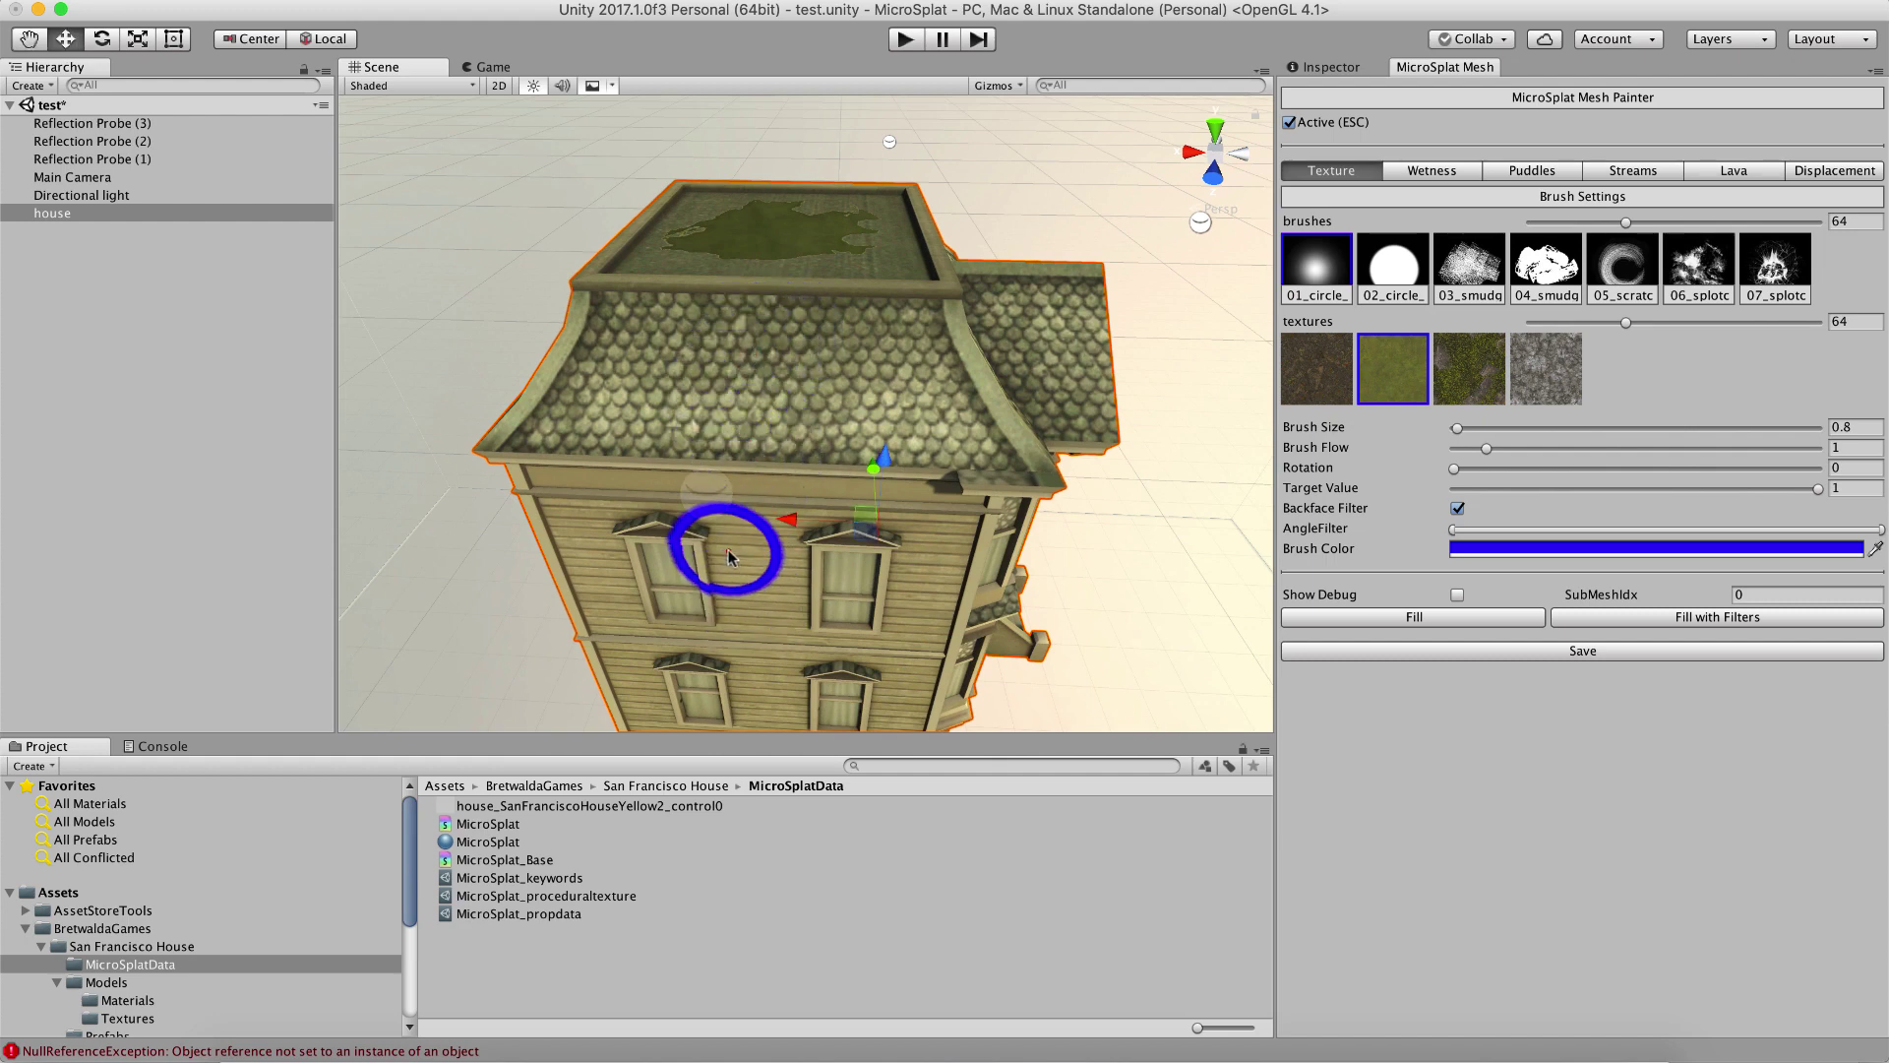
{"action": "left_click", "coordinate": [1458, 508]}
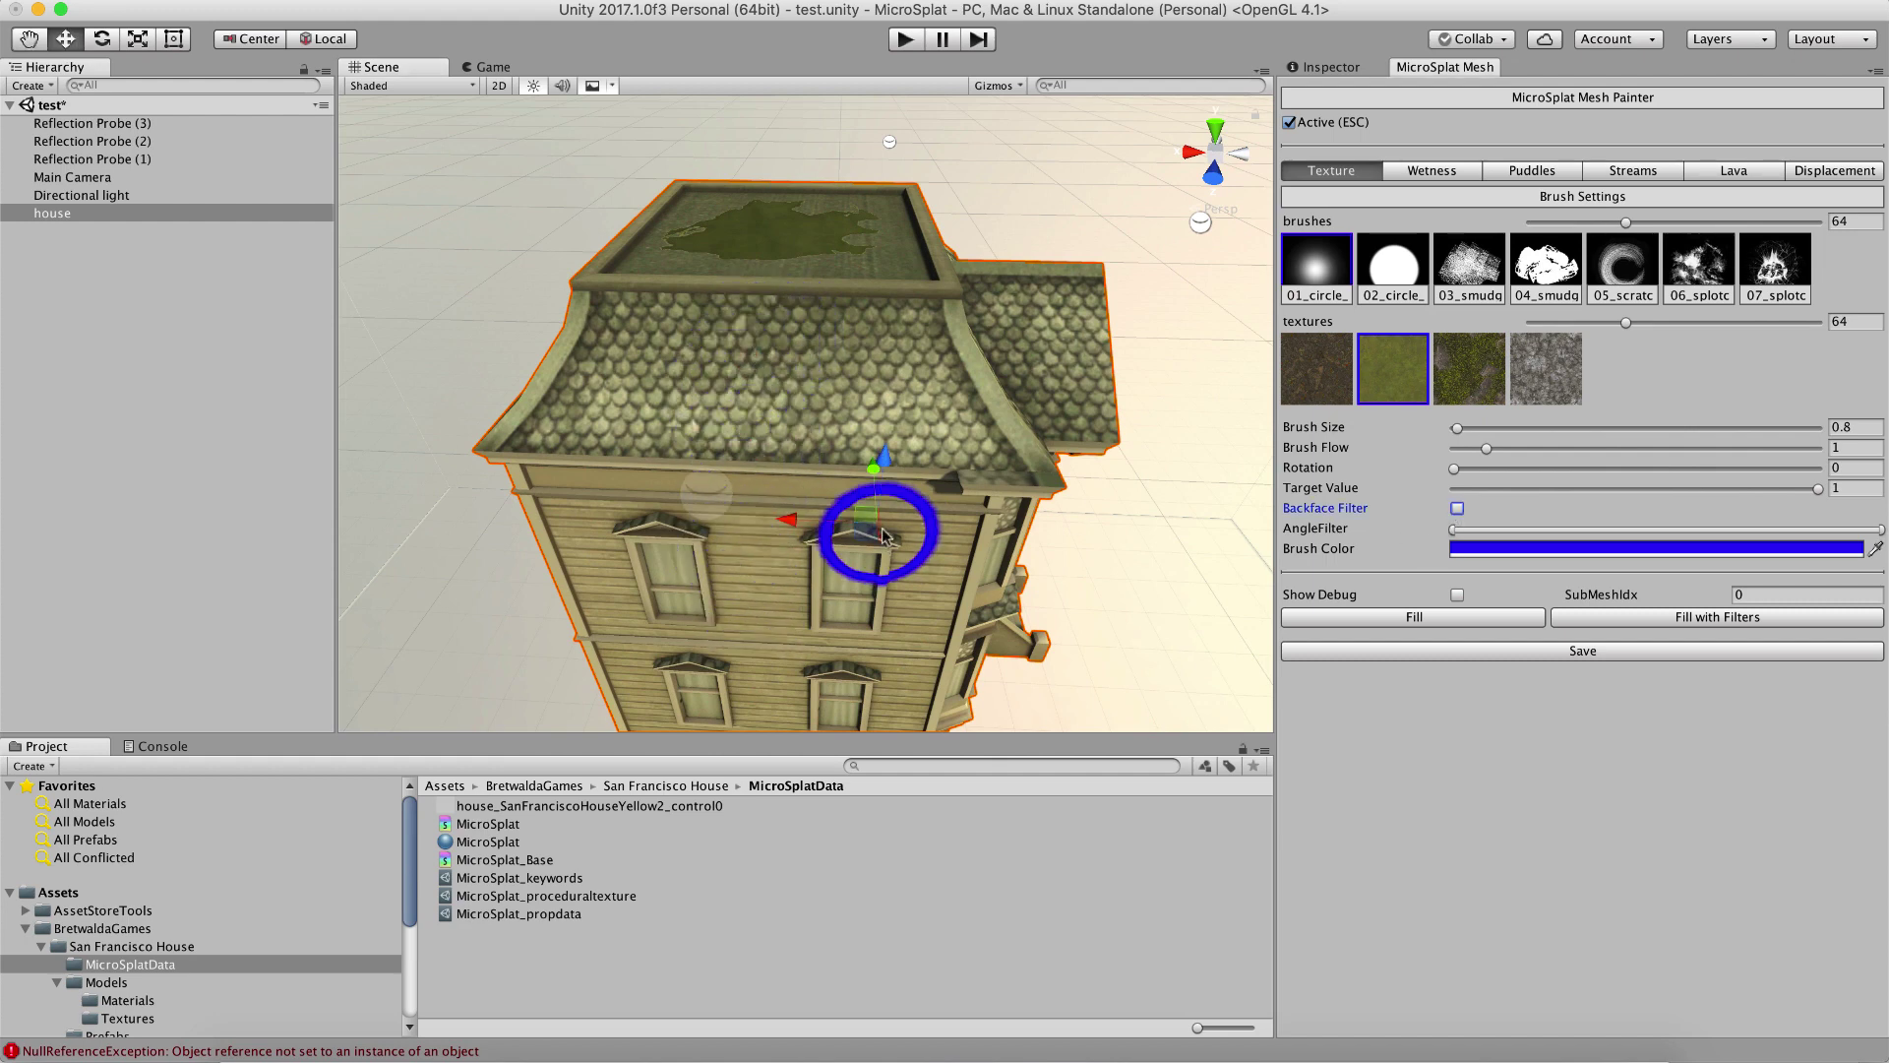
{"action": "left_click", "coordinate": [774, 517]}
{"action": "mouse_move", "coordinate": [772, 521]}
{"action": "left_mouse_down"}
{"action": "mouse_move", "coordinate": [764, 698]}
{"action": "mouse_move", "coordinate": [759, 588]}
{"action": "mouse_move", "coordinate": [718, 691]}
{"action": "mouse_move", "coordinate": [771, 438]}
{"action": "mouse_move", "coordinate": [942, 407]}
{"action": "mouse_move", "coordinate": [1089, 531]}
{"action": "mouse_move", "coordinate": [1013, 552]}
{"action": "mouse_move", "coordinate": [893, 435]}
{"action": "left_mouse_up"}
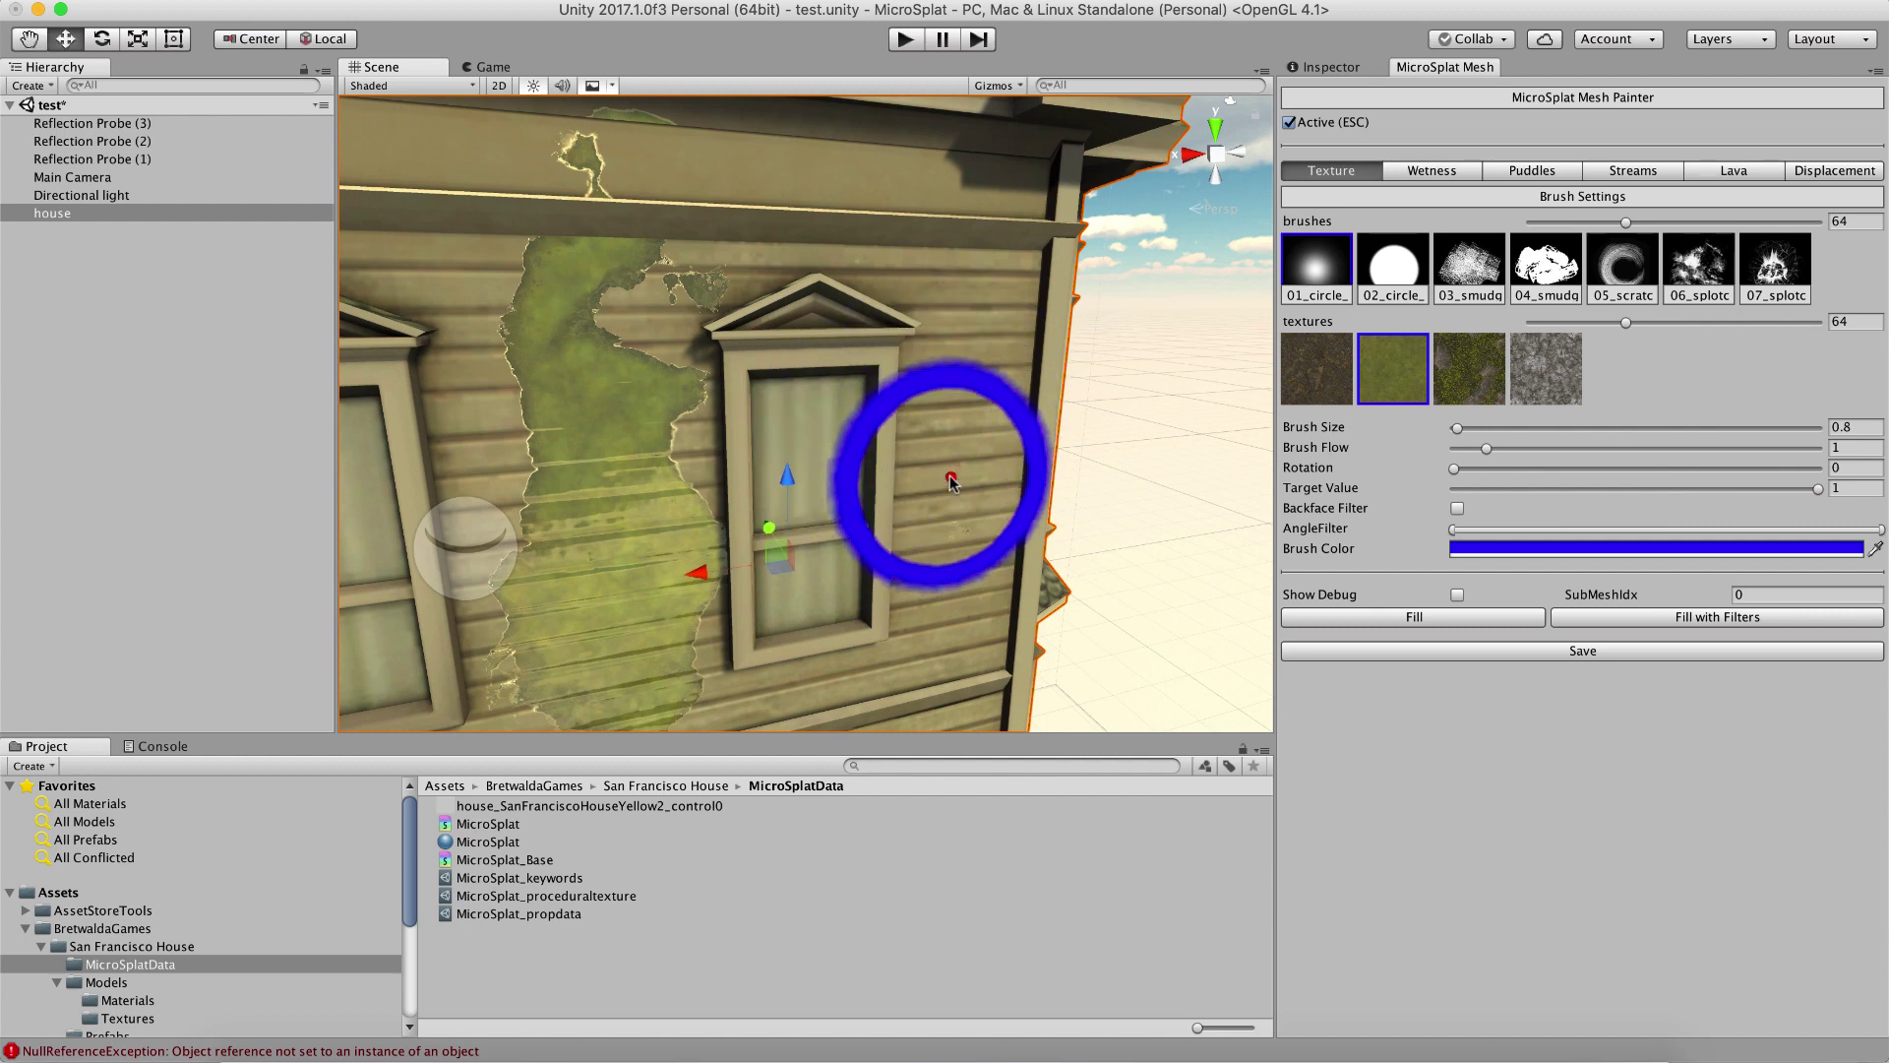
{"action": "mouse_move", "coordinate": [951, 482]}
{"action": "left_mouse_down"}
{"action": "mouse_move", "coordinate": [920, 582]}
{"action": "mouse_move", "coordinate": [781, 571]}
{"action": "mouse_move", "coordinate": [649, 651]}
{"action": "mouse_move", "coordinate": [641, 502]}
{"action": "mouse_move", "coordinate": [751, 478]}
{"action": "left_mouse_up"}
- Compare the MicroSplat material's Normal Blend at 0 and 1.5, leaving it at 1.5
{"action": "left_click", "coordinate": [1331, 67]}
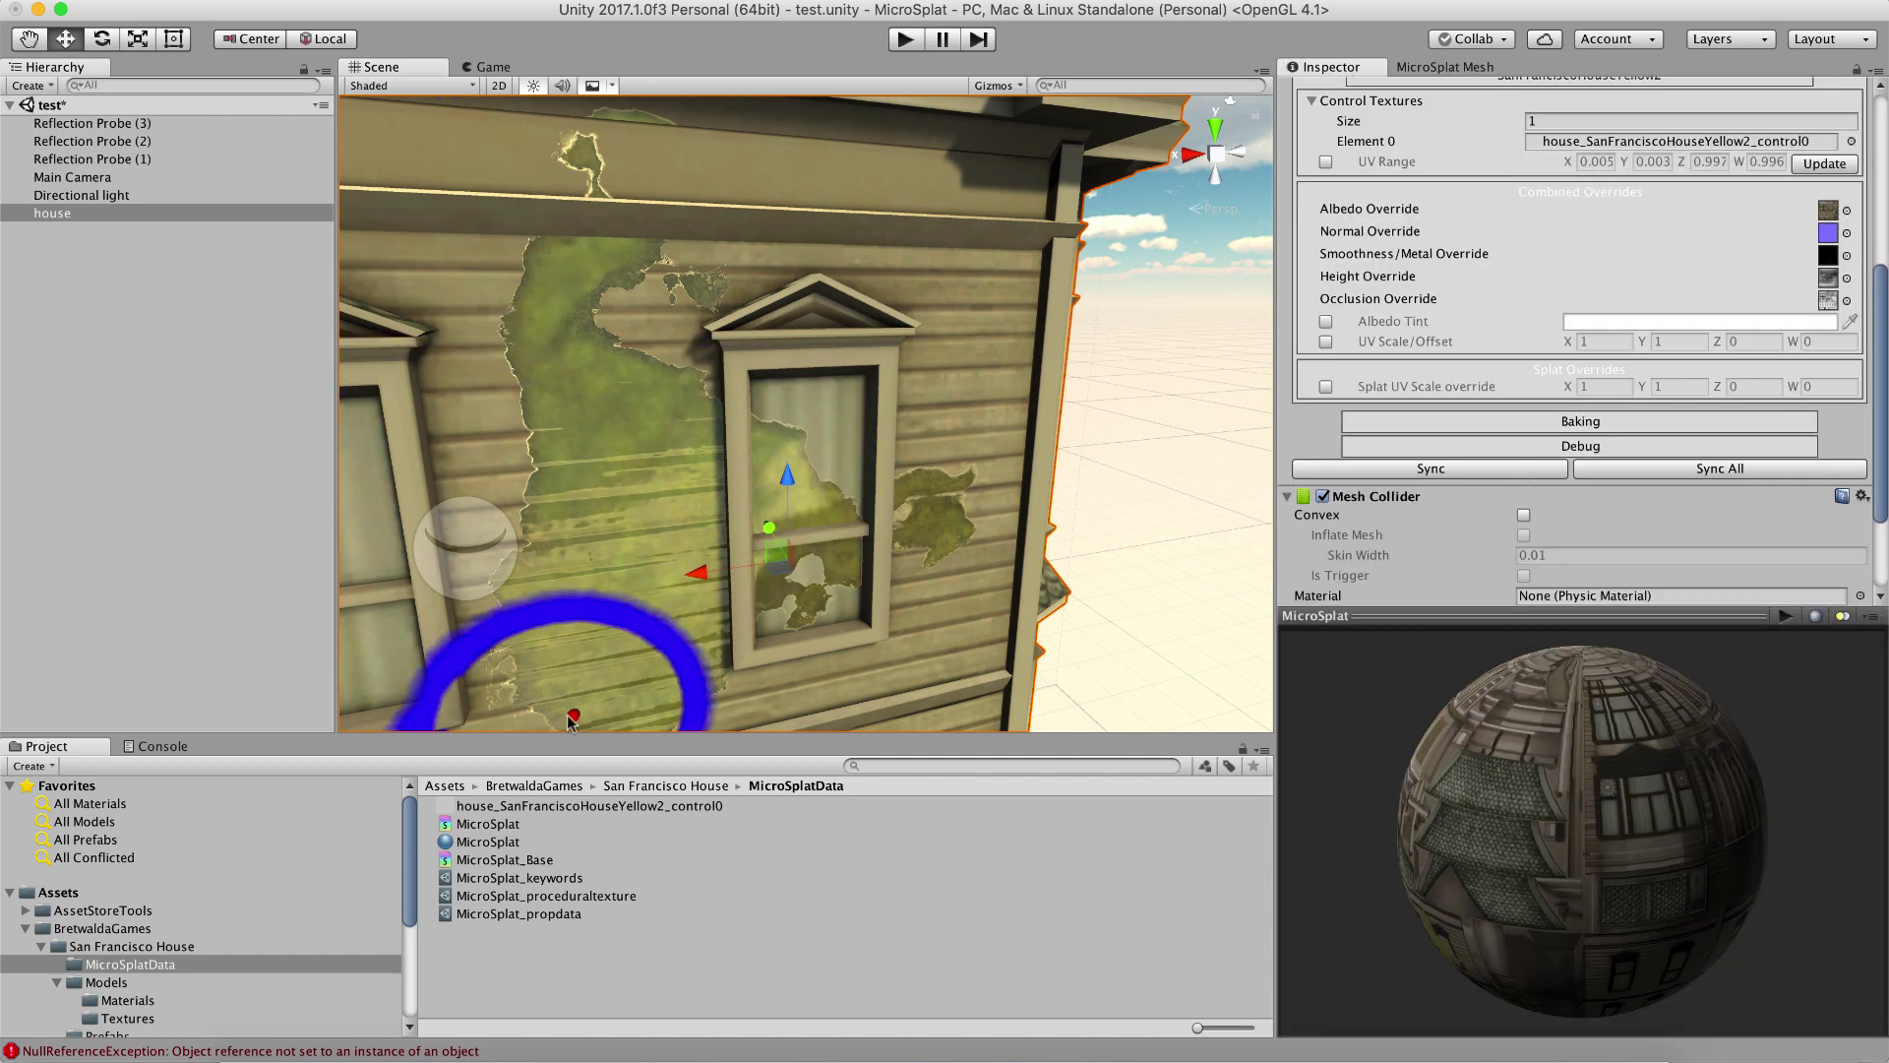
{"action": "left_click", "coordinate": [483, 843]}
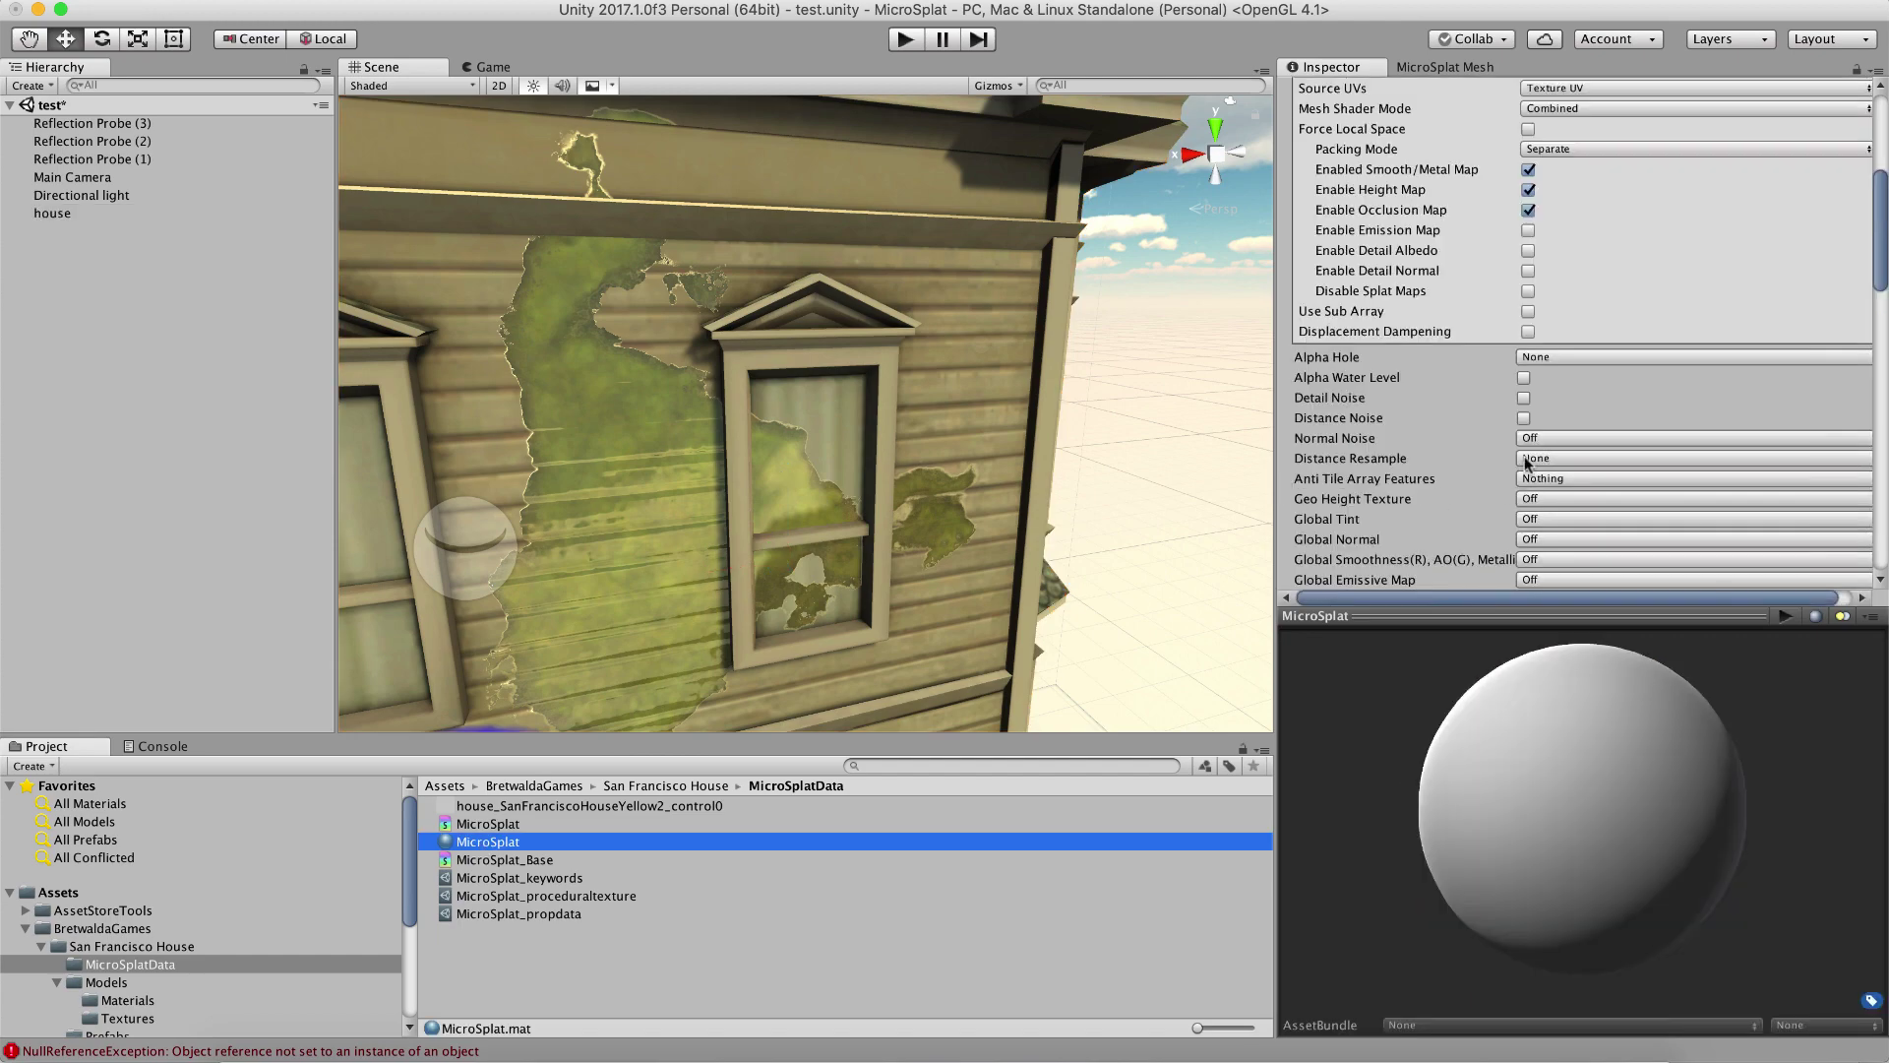
{"action": "scroll", "coordinate": [1525, 457], "scroll_direction": "down", "scroll_amount": 10}
{"action": "scroll", "coordinate": [1525, 457], "scroll_direction": "up", "scroll_amount": 6}
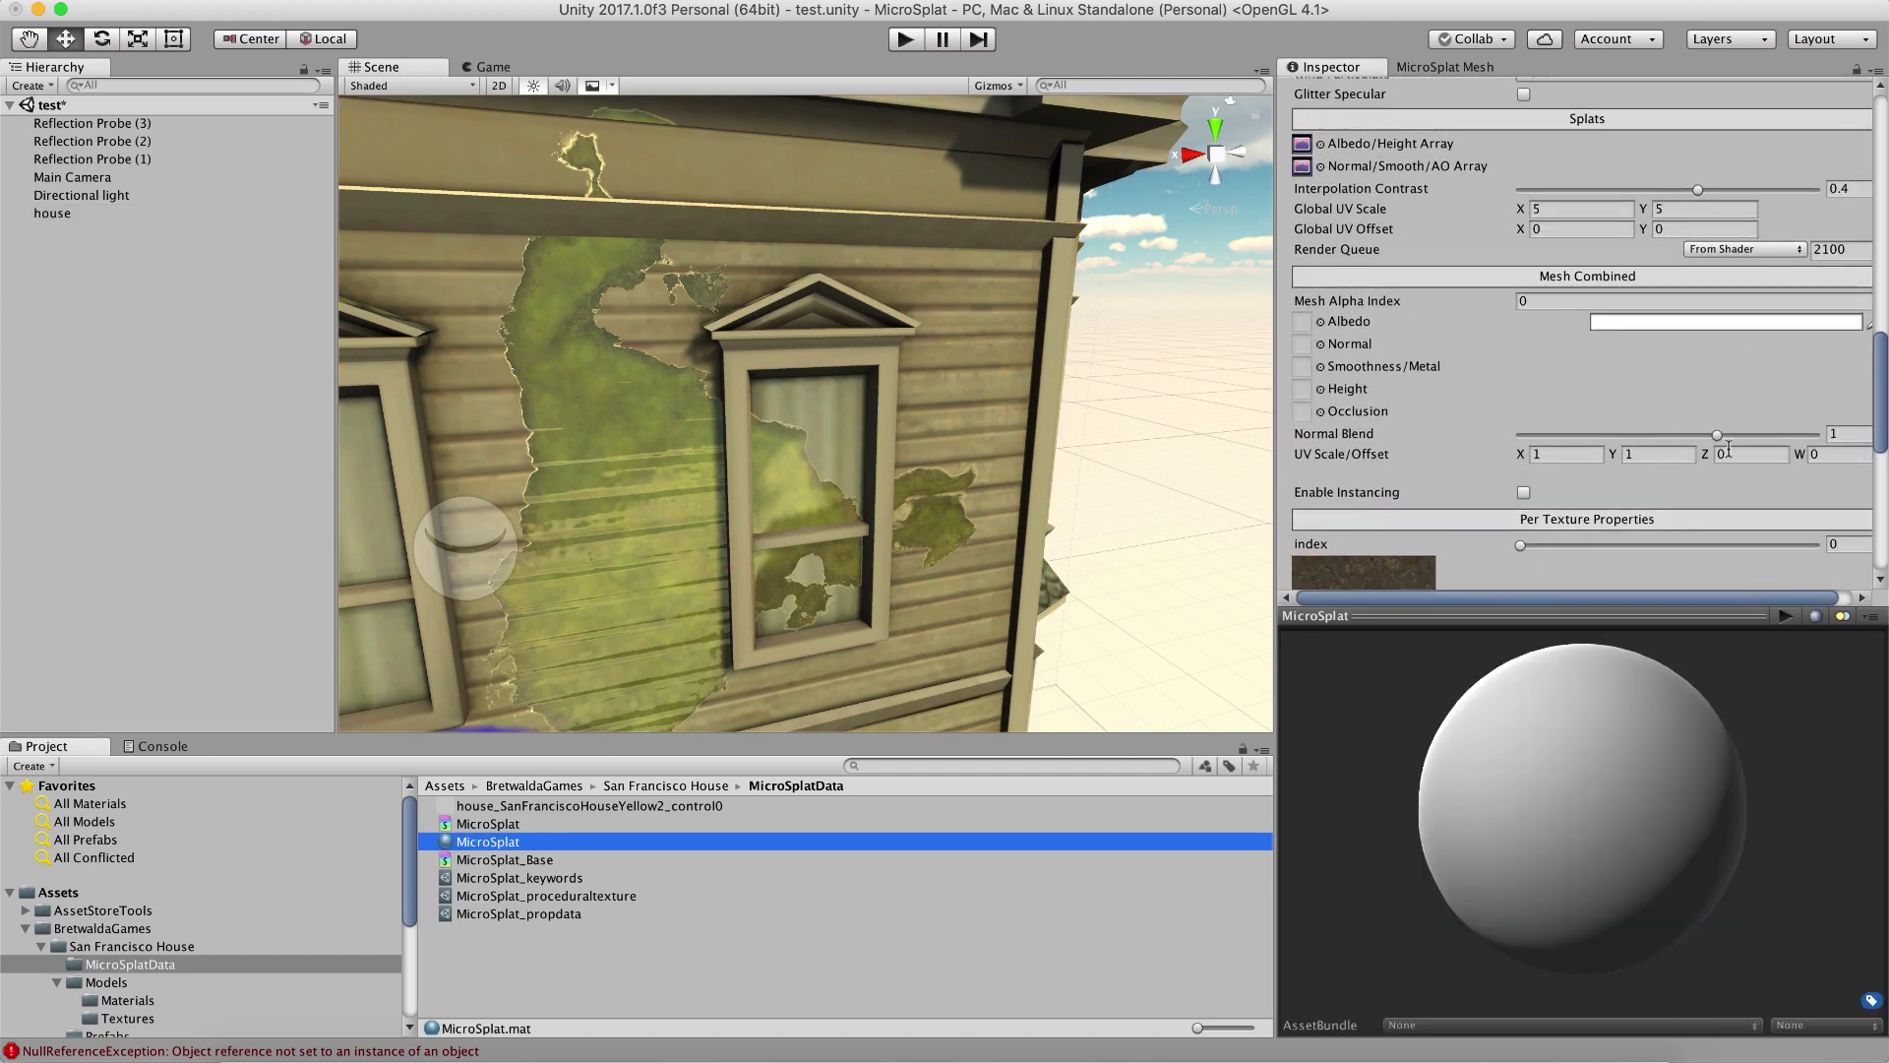
{"action": "left_click_drag", "start_coordinate": [1719, 434], "coordinate": [1478, 451]}
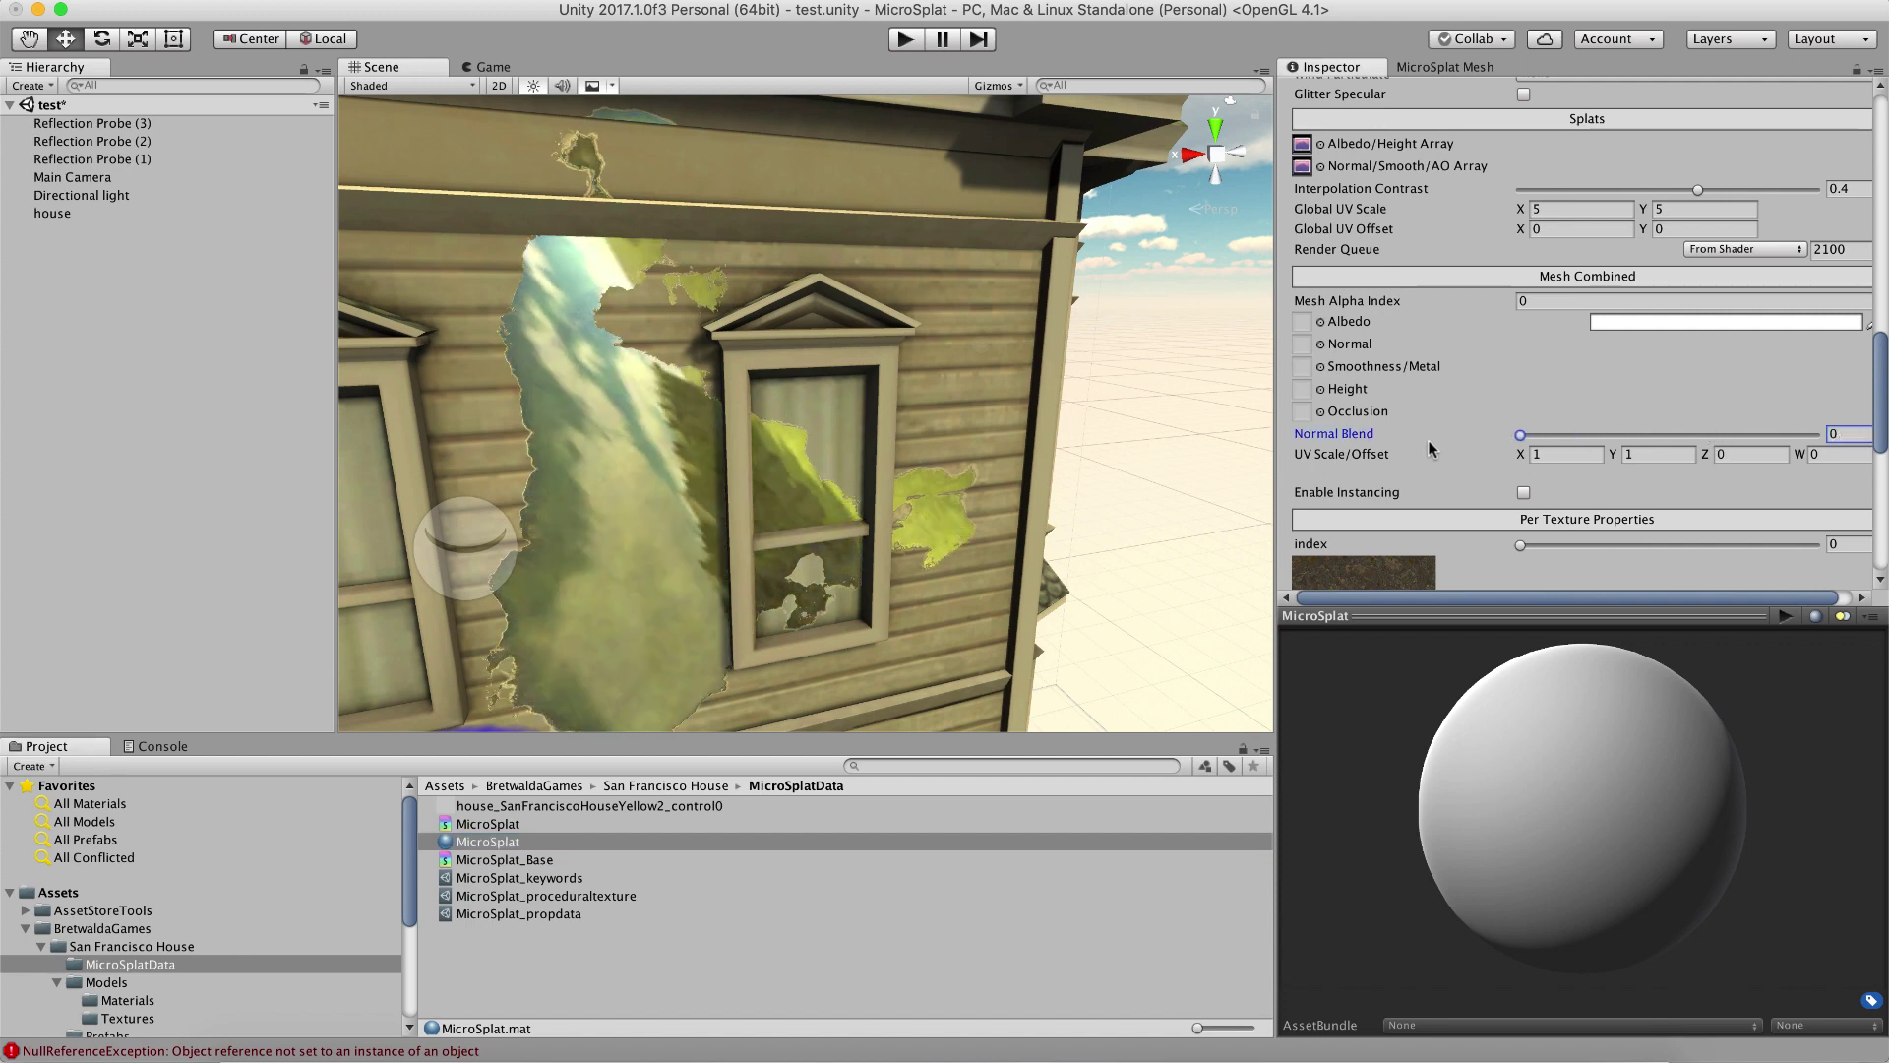
{"action": "left_click_drag", "start_coordinate": [1430, 438], "coordinate": [1870, 445]}
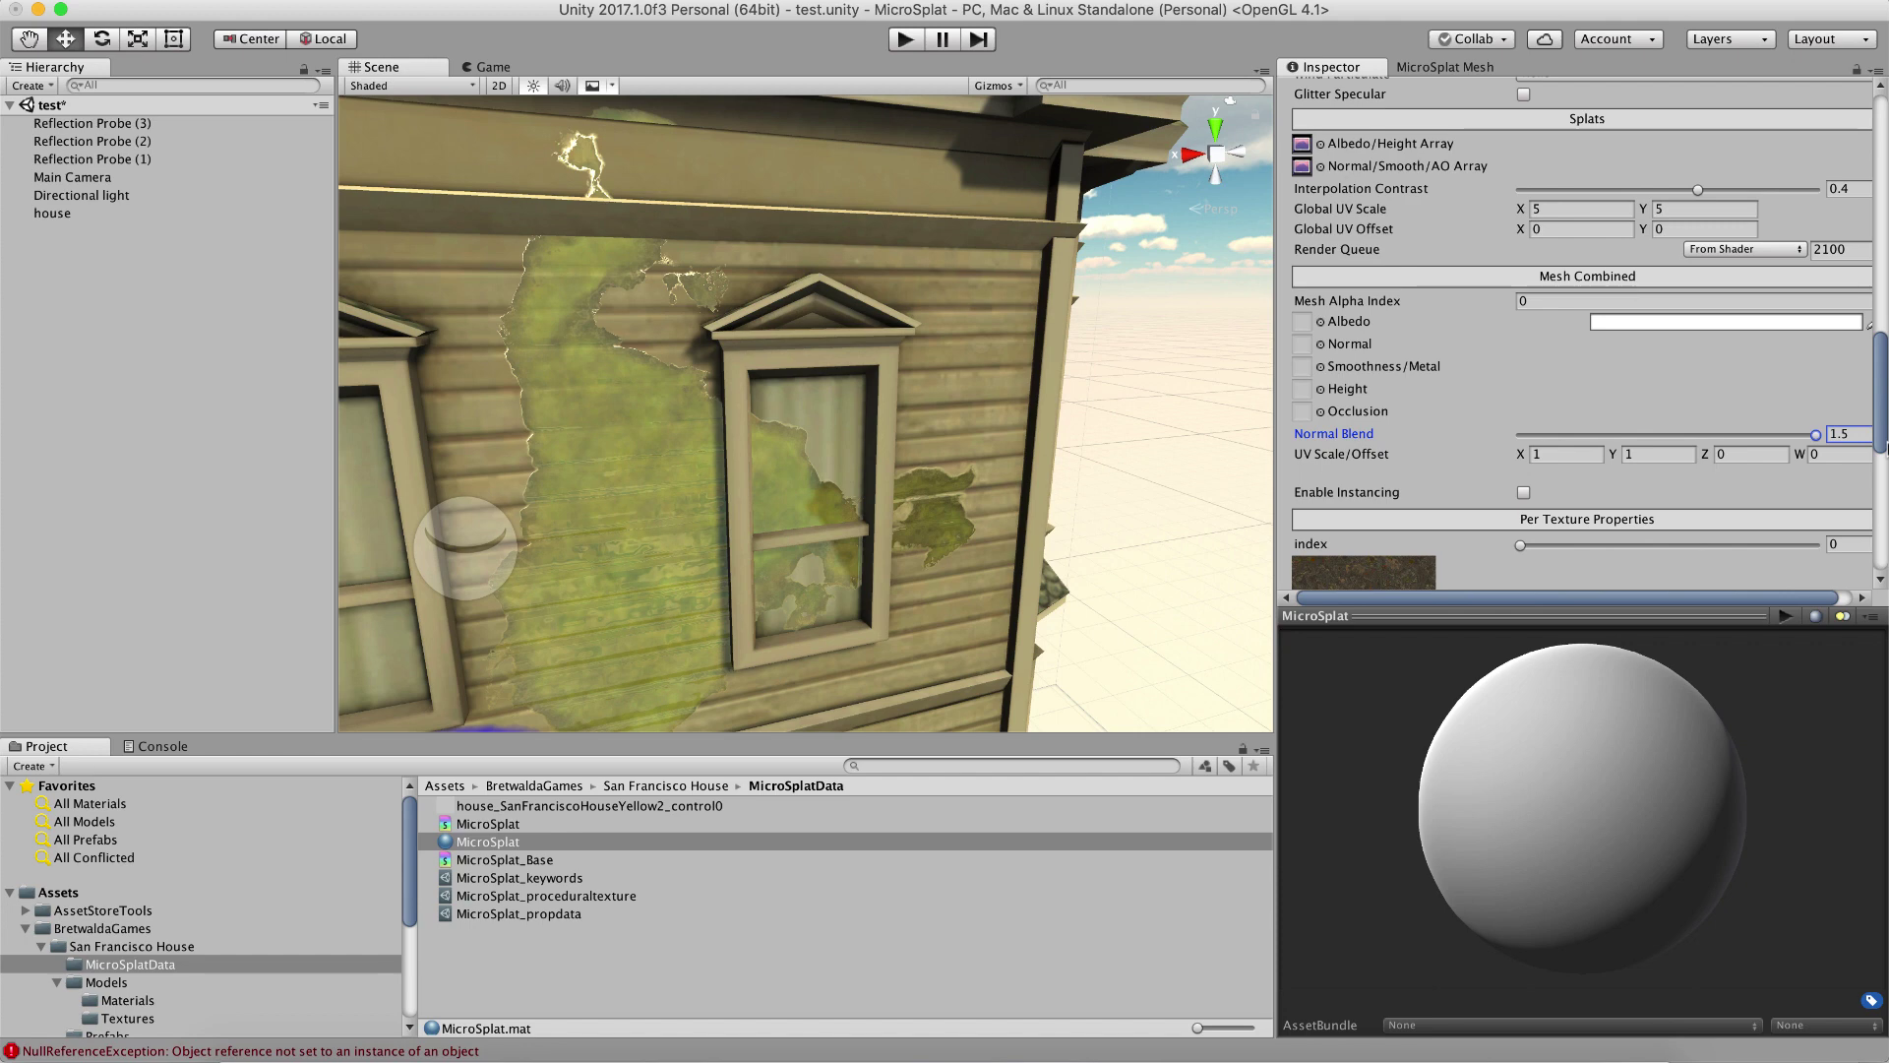
{"action": "left_click_drag", "start_coordinate": [1881, 444], "coordinate": [1474, 442]}
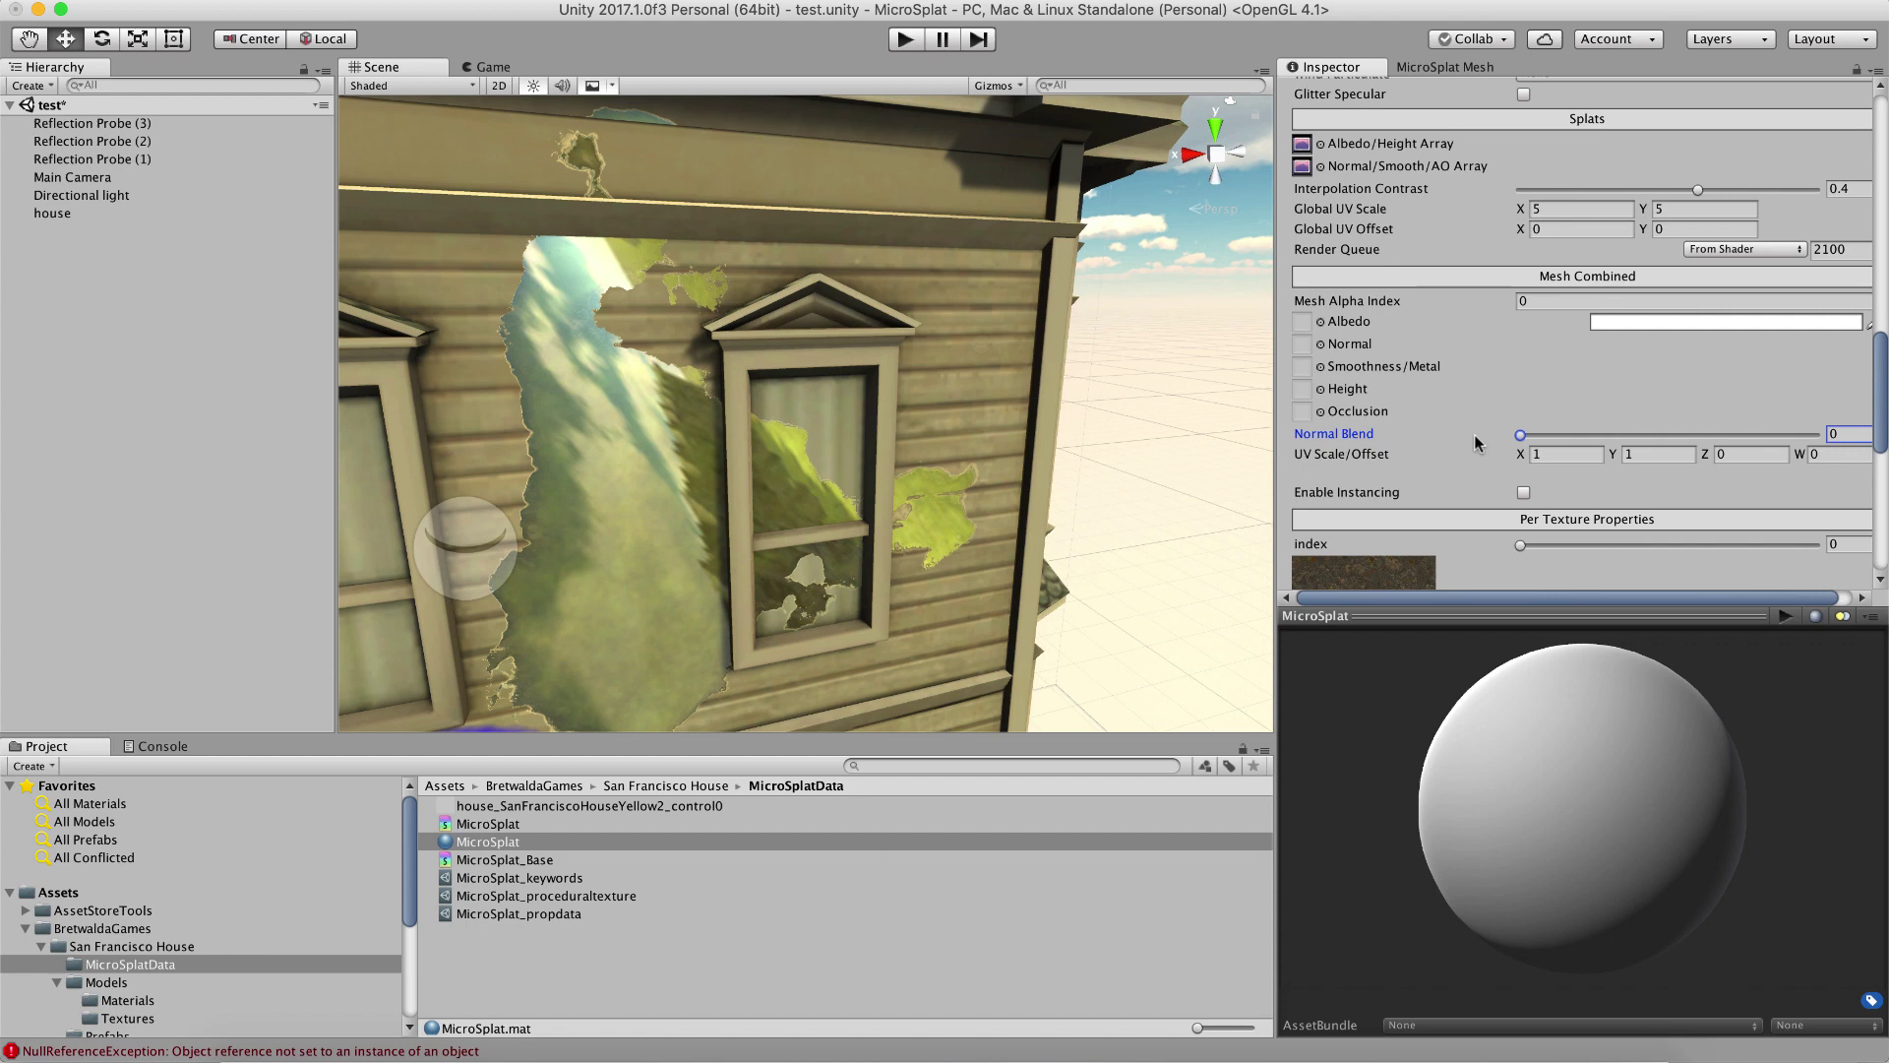
{"action": "left_click_drag", "start_coordinate": [1474, 442], "coordinate": [1883, 476]}
- Locate the diffuse and normSAO texture array assets in the Project panel
{"action": "scroll", "coordinate": [1435, 369], "scroll_direction": "up", "scroll_amount": 3}
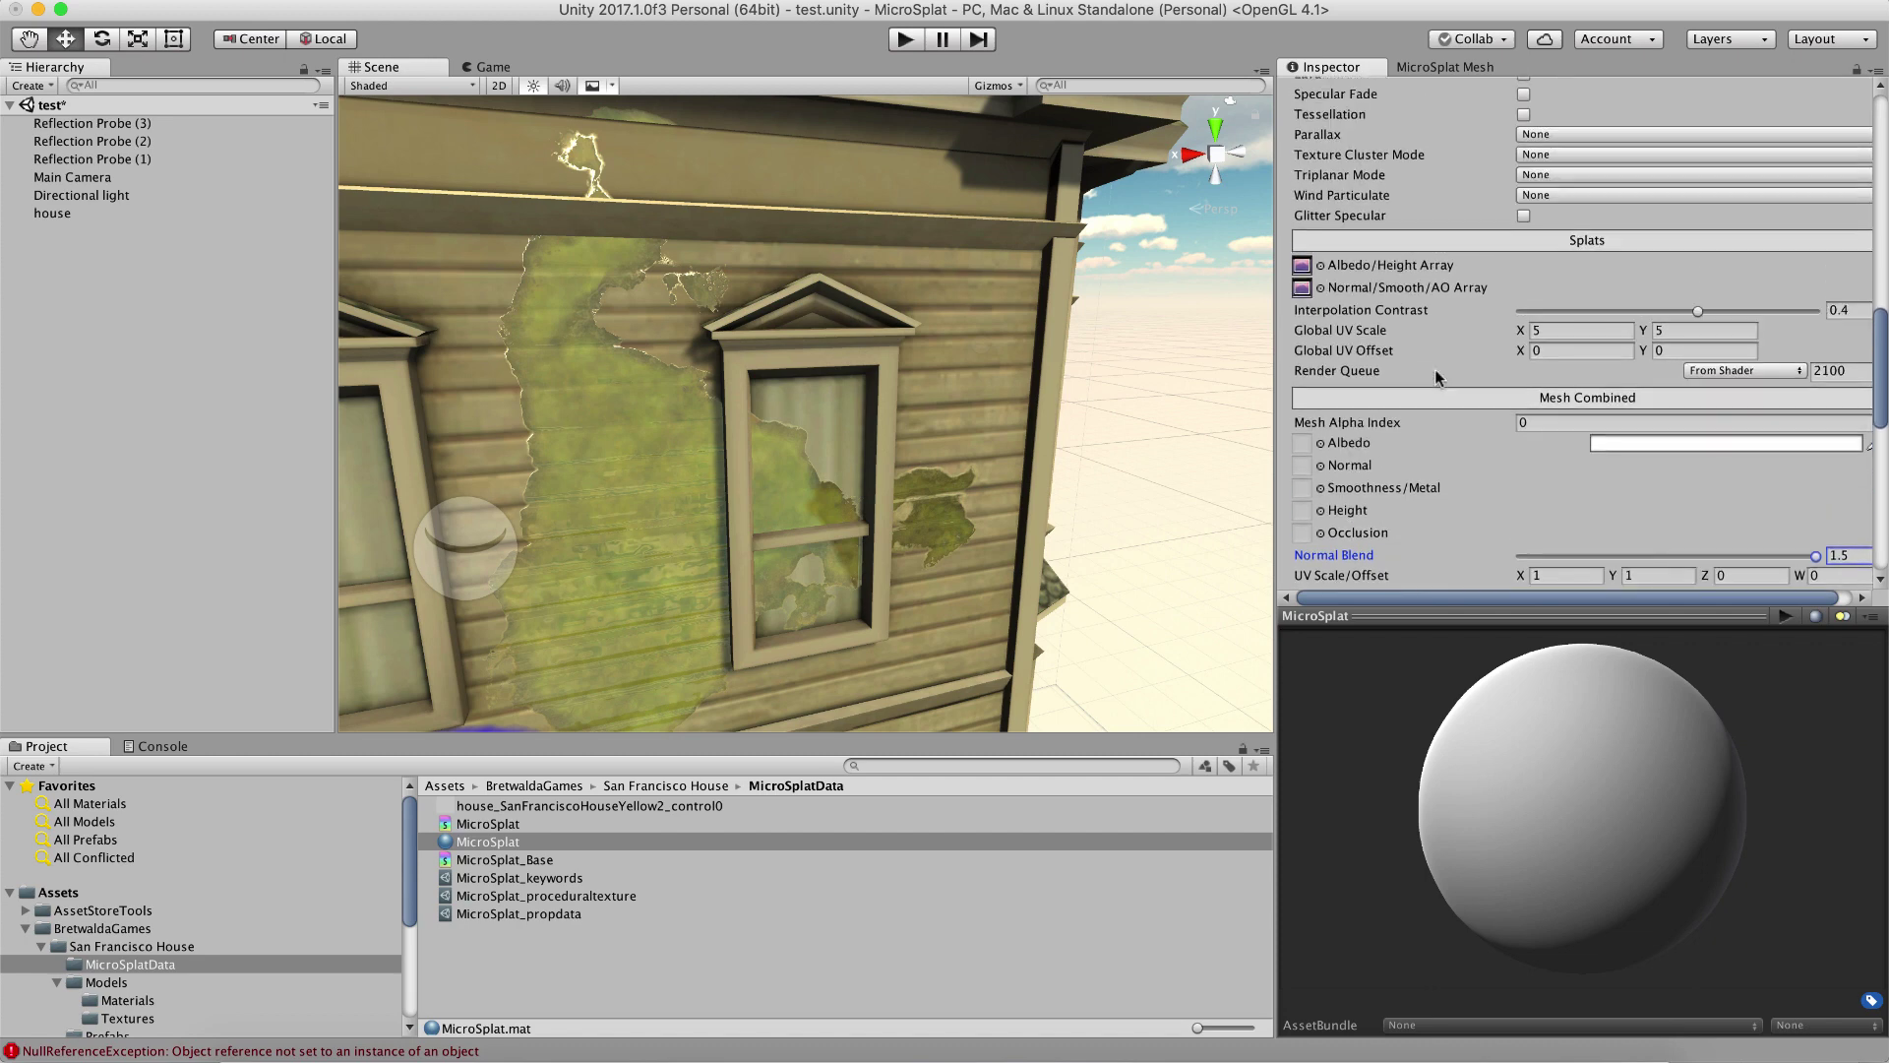
{"action": "left_click", "coordinate": [1302, 289]}
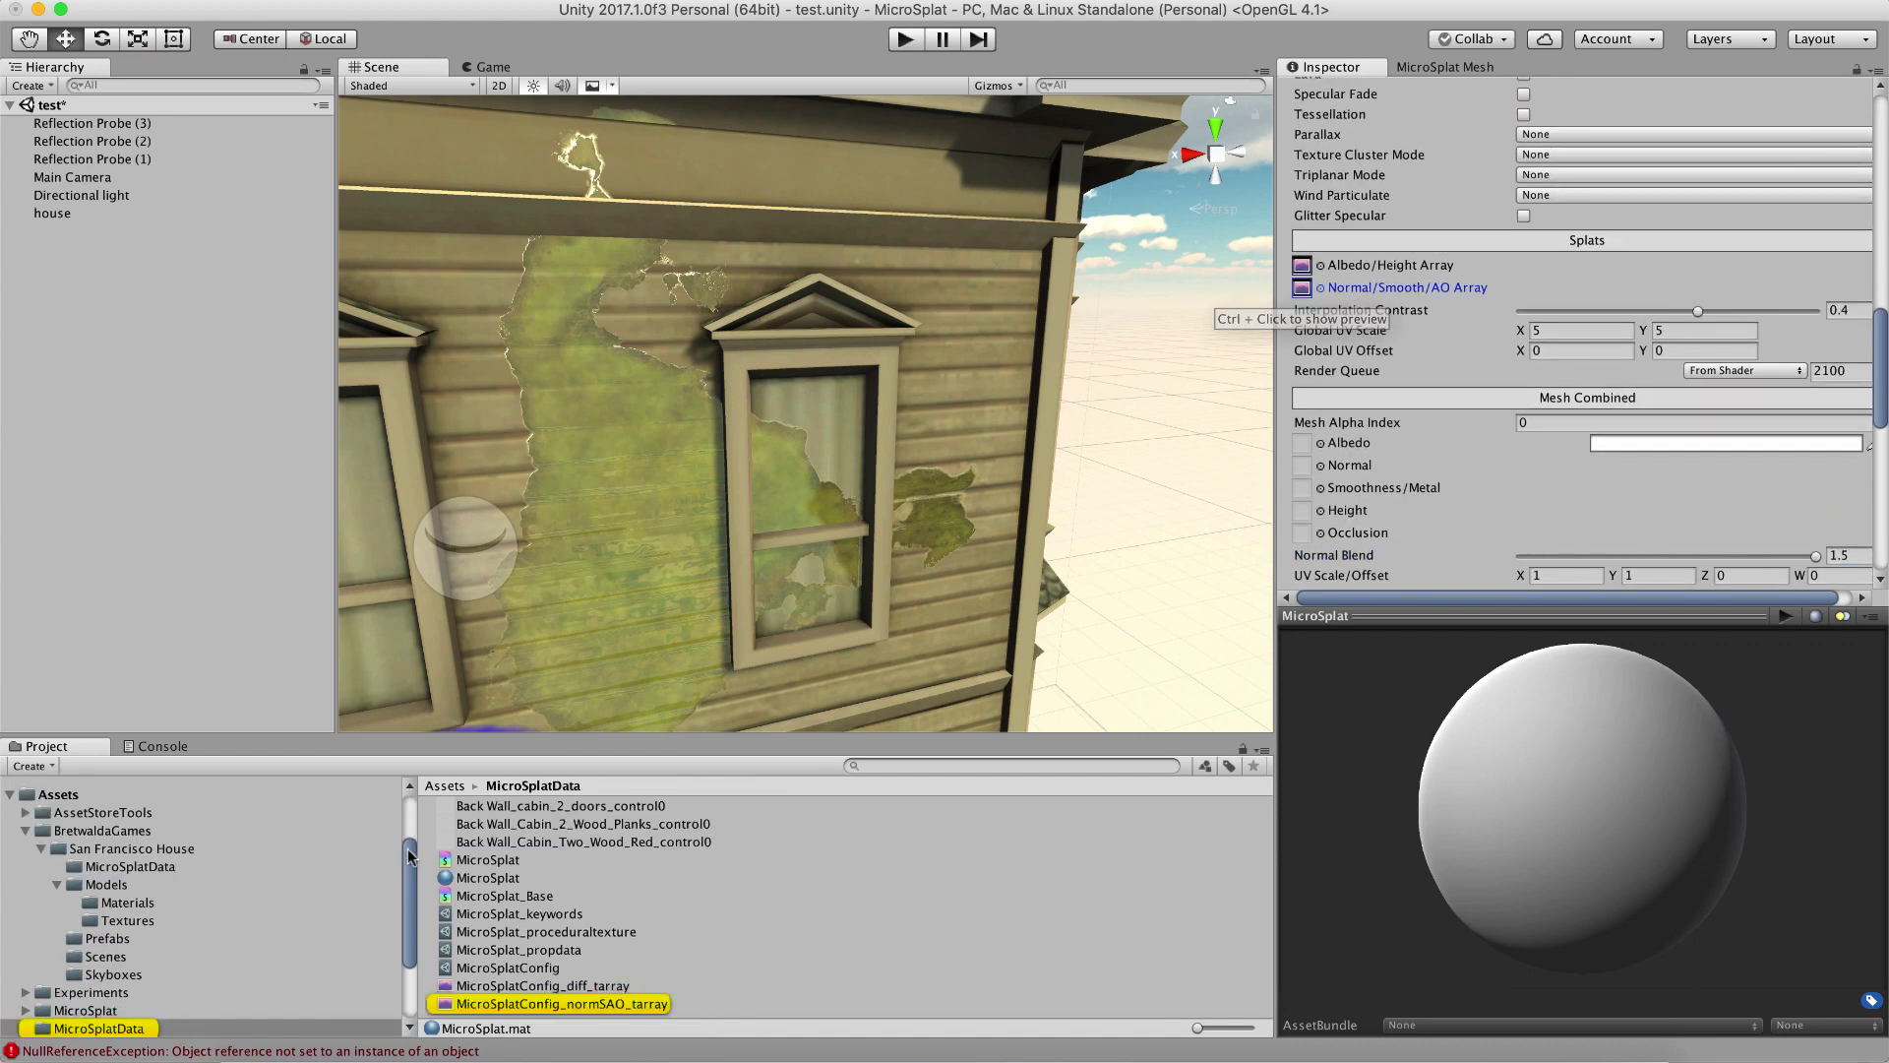
{"action": "left_click", "coordinate": [590, 987]}
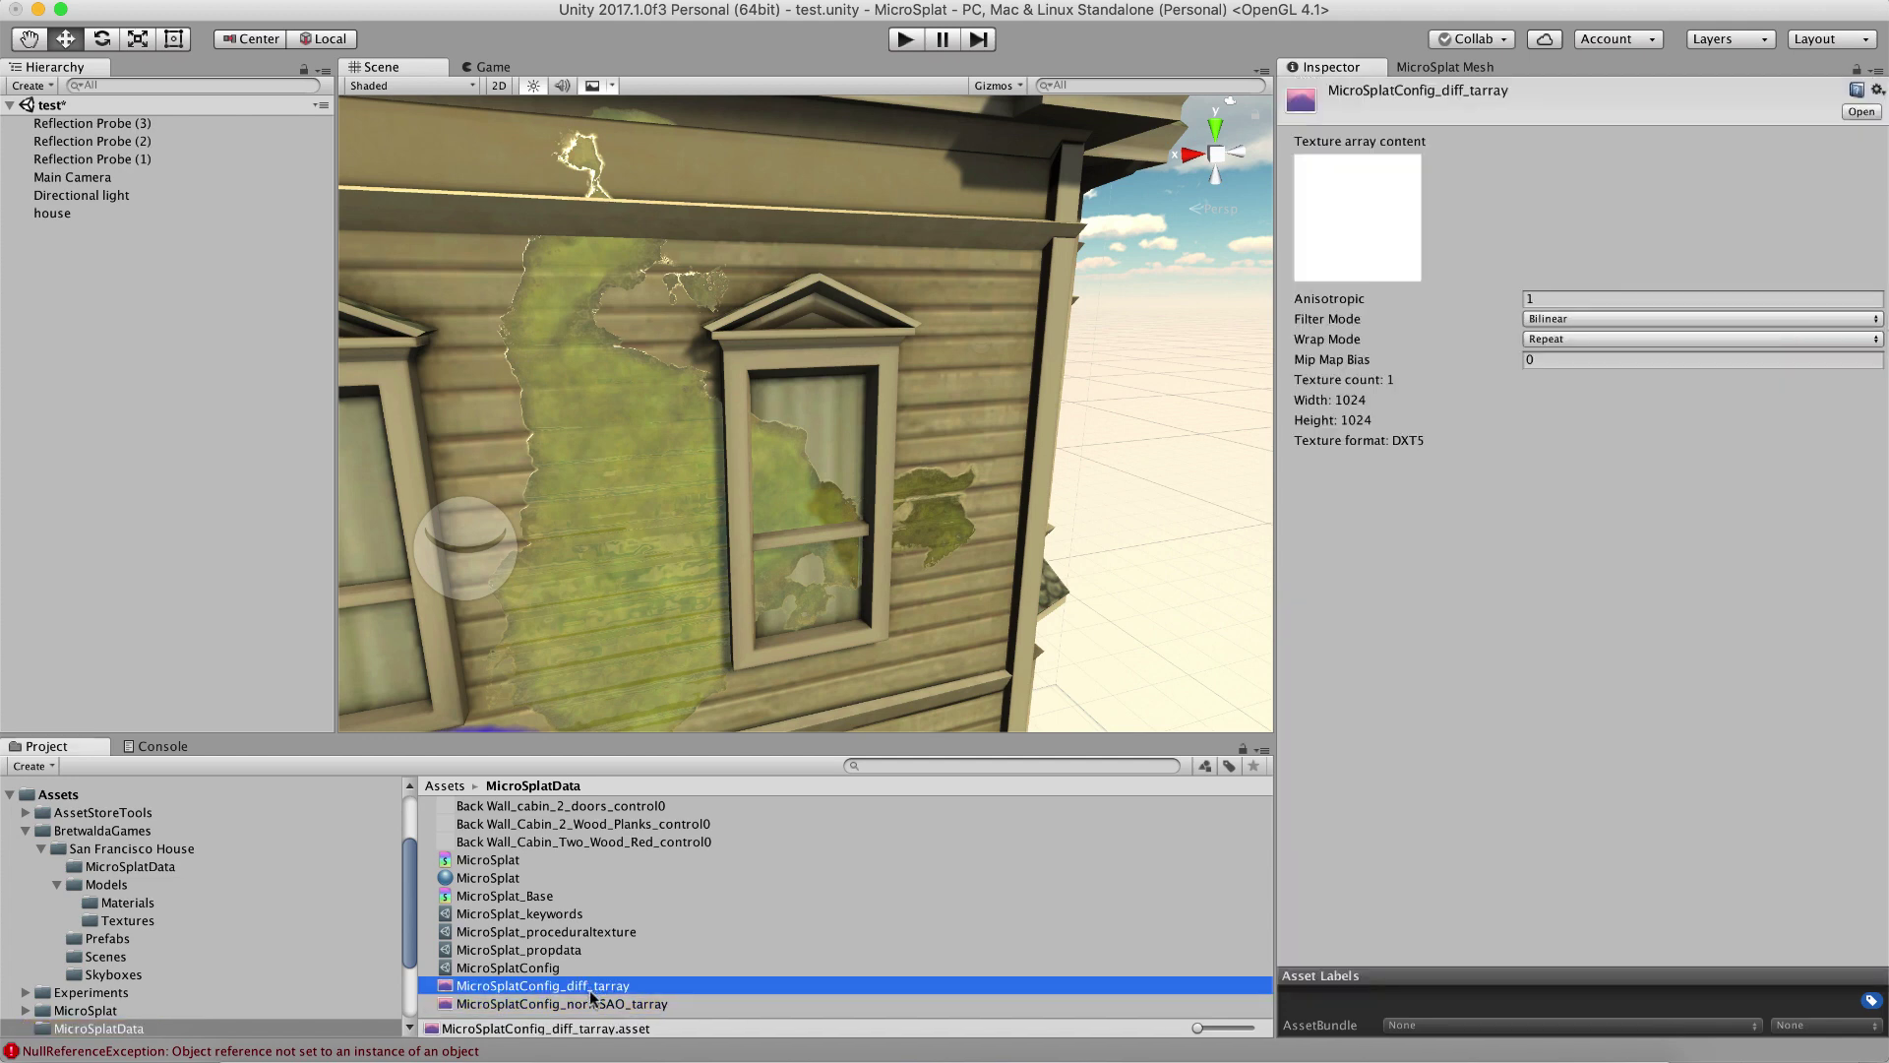
{"action": "left_click", "coordinate": [596, 1004]}
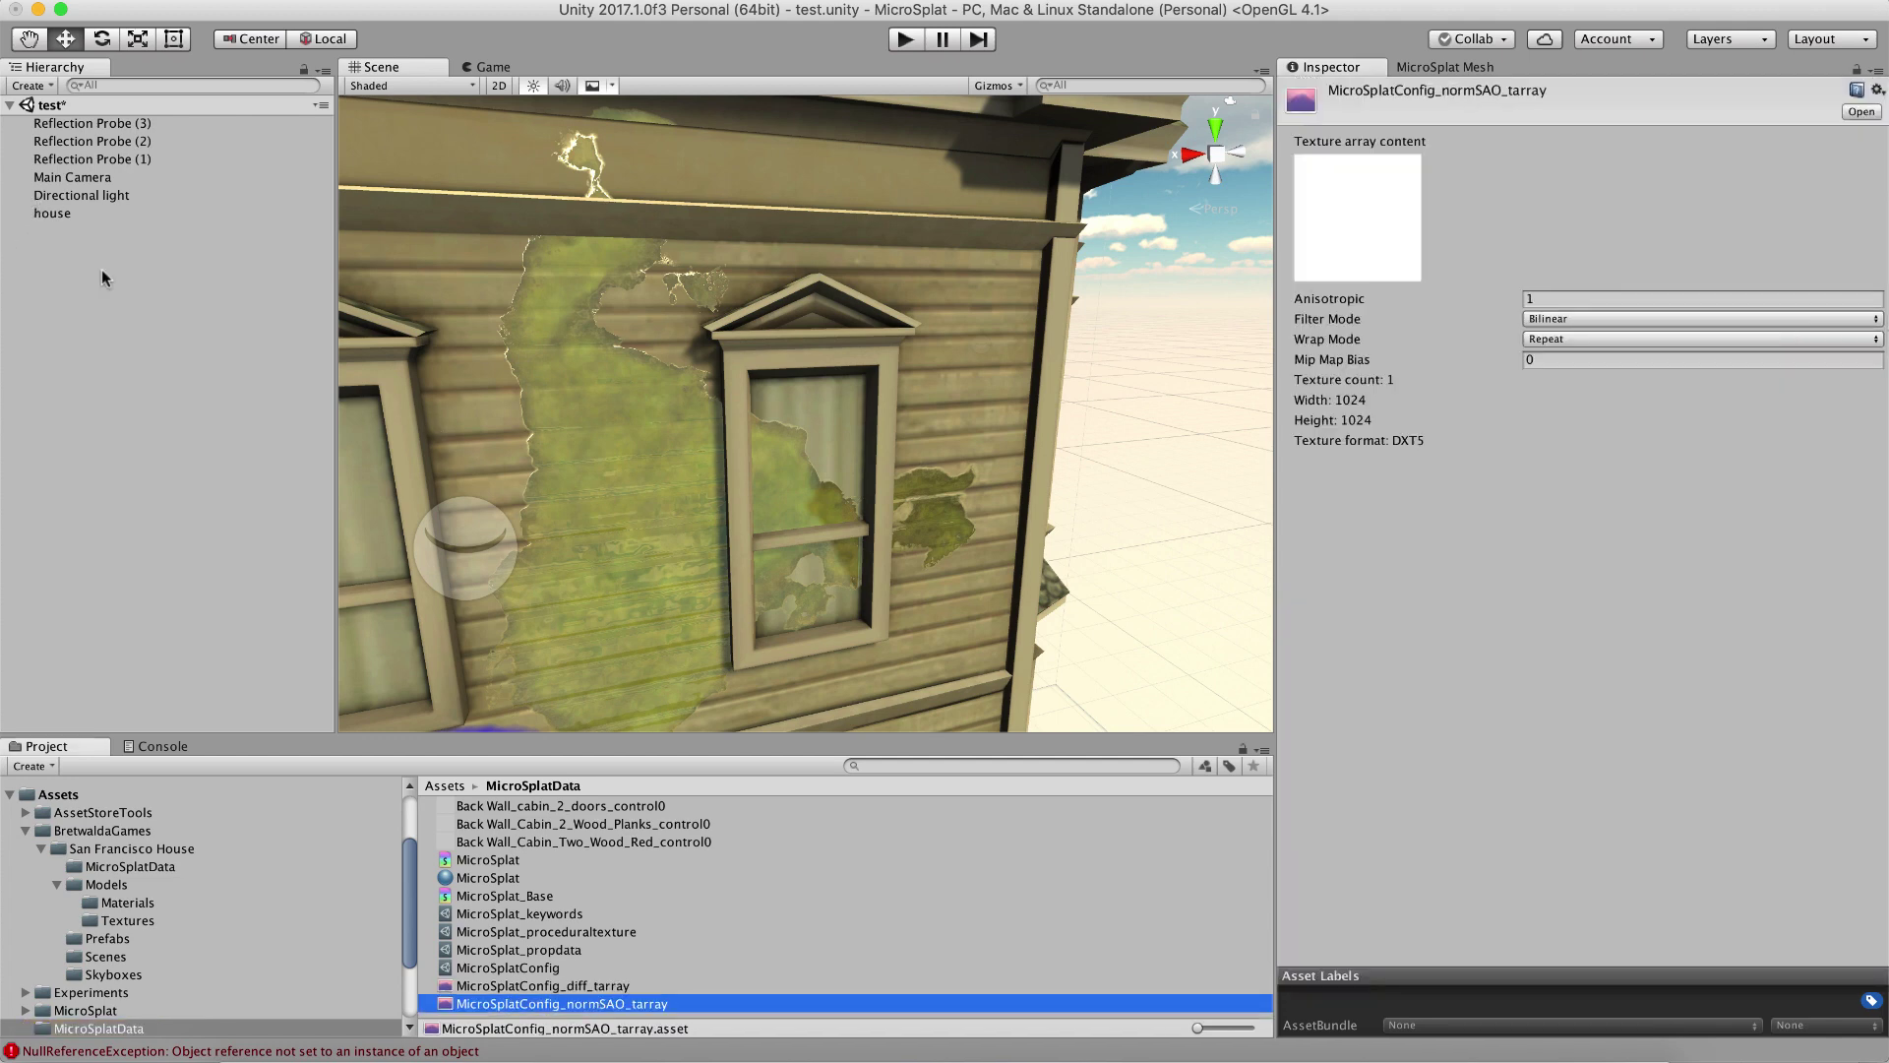
- Assign MicroSplatConfig_normSAO_tarray to the house material's Normal/Smooth/AO Array slot
{"action": "left_click", "coordinate": [76, 215]}
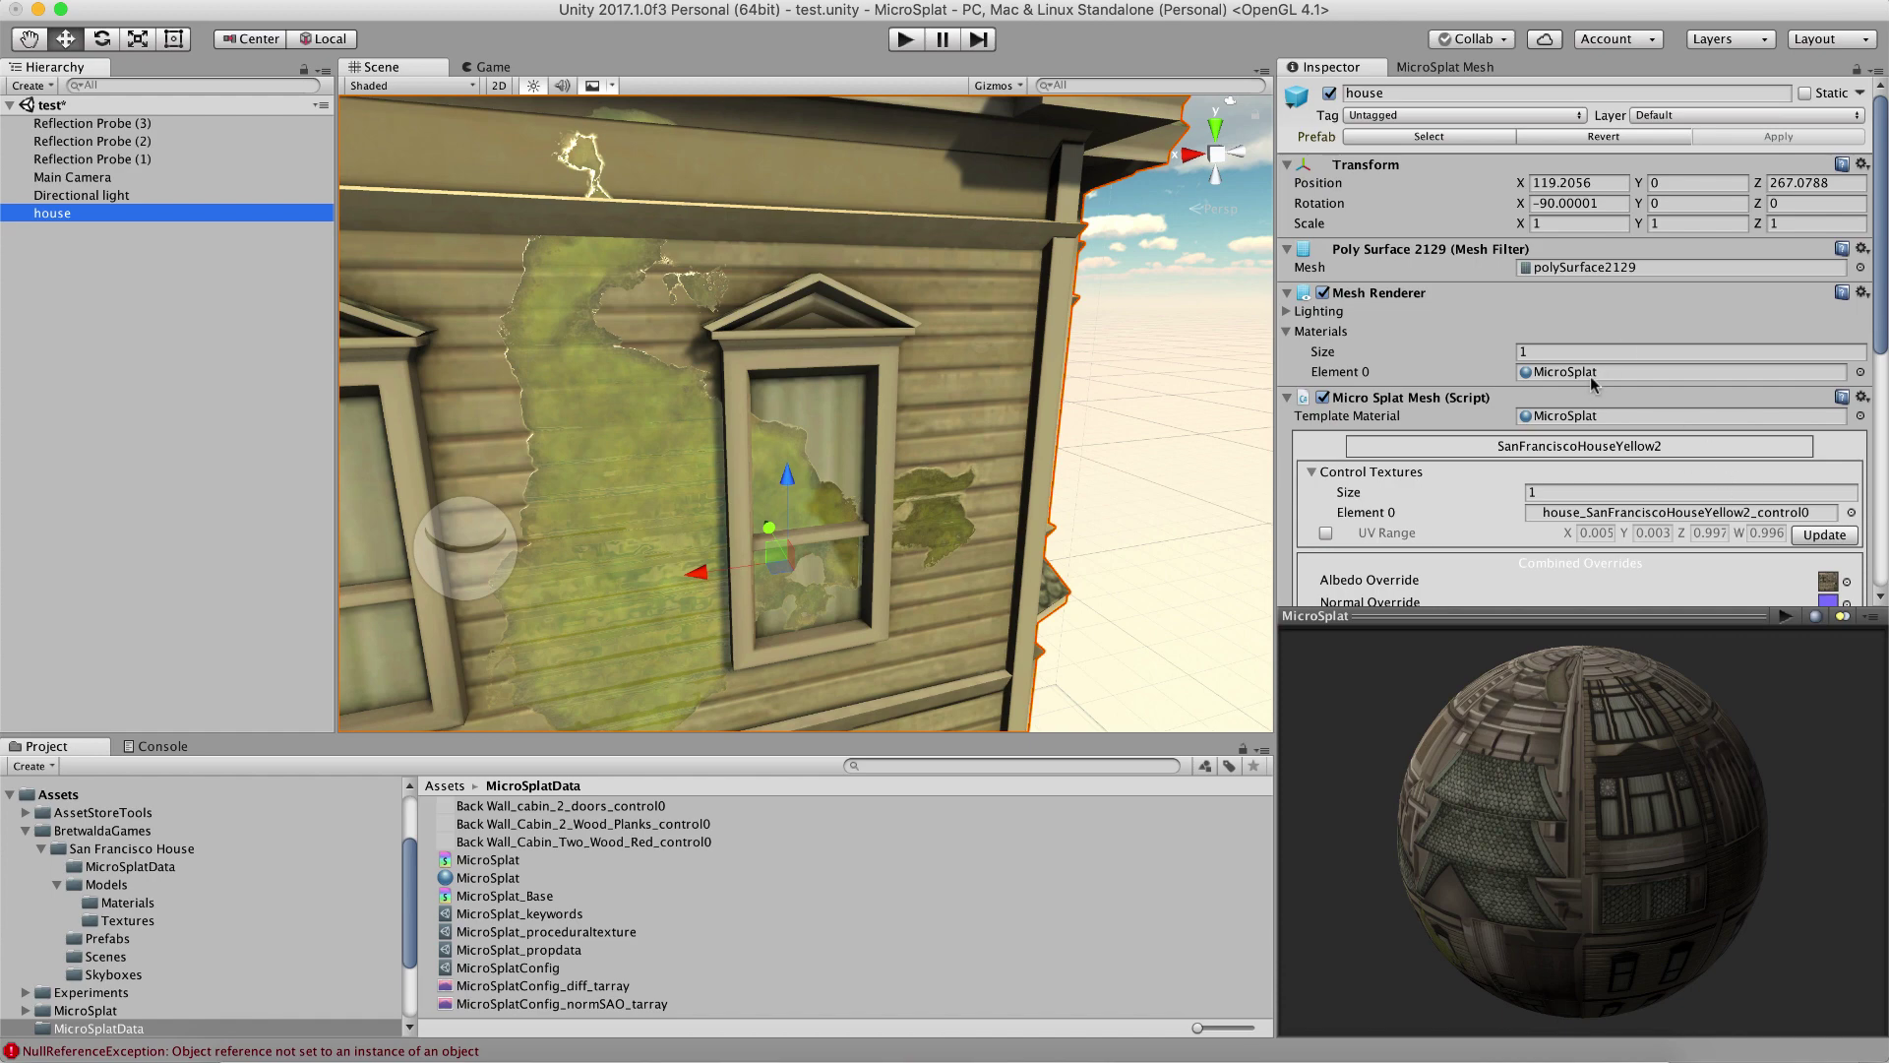
{"action": "left_click", "coordinate": [1574, 415]}
{"action": "double_click", "coordinate": [1575, 415]}
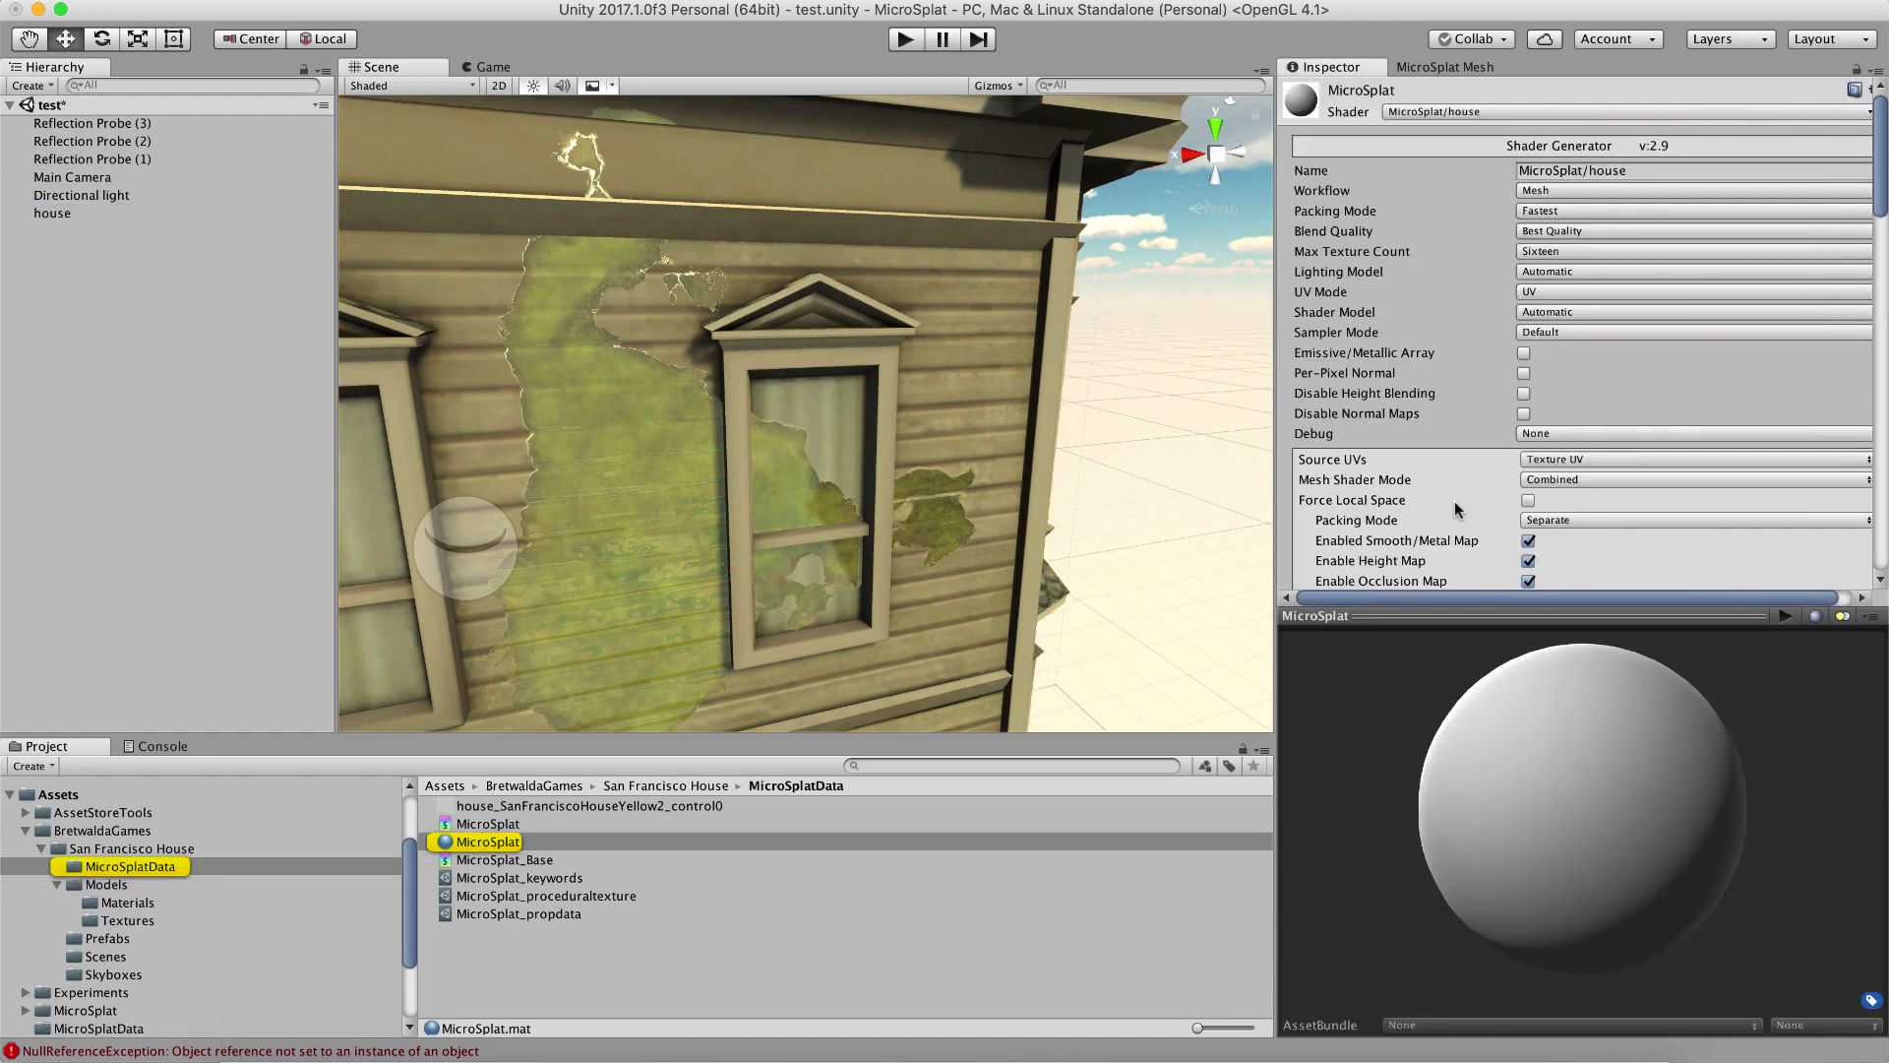
{"action": "scroll", "coordinate": [1455, 500], "scroll_direction": "down", "scroll_amount": 15}
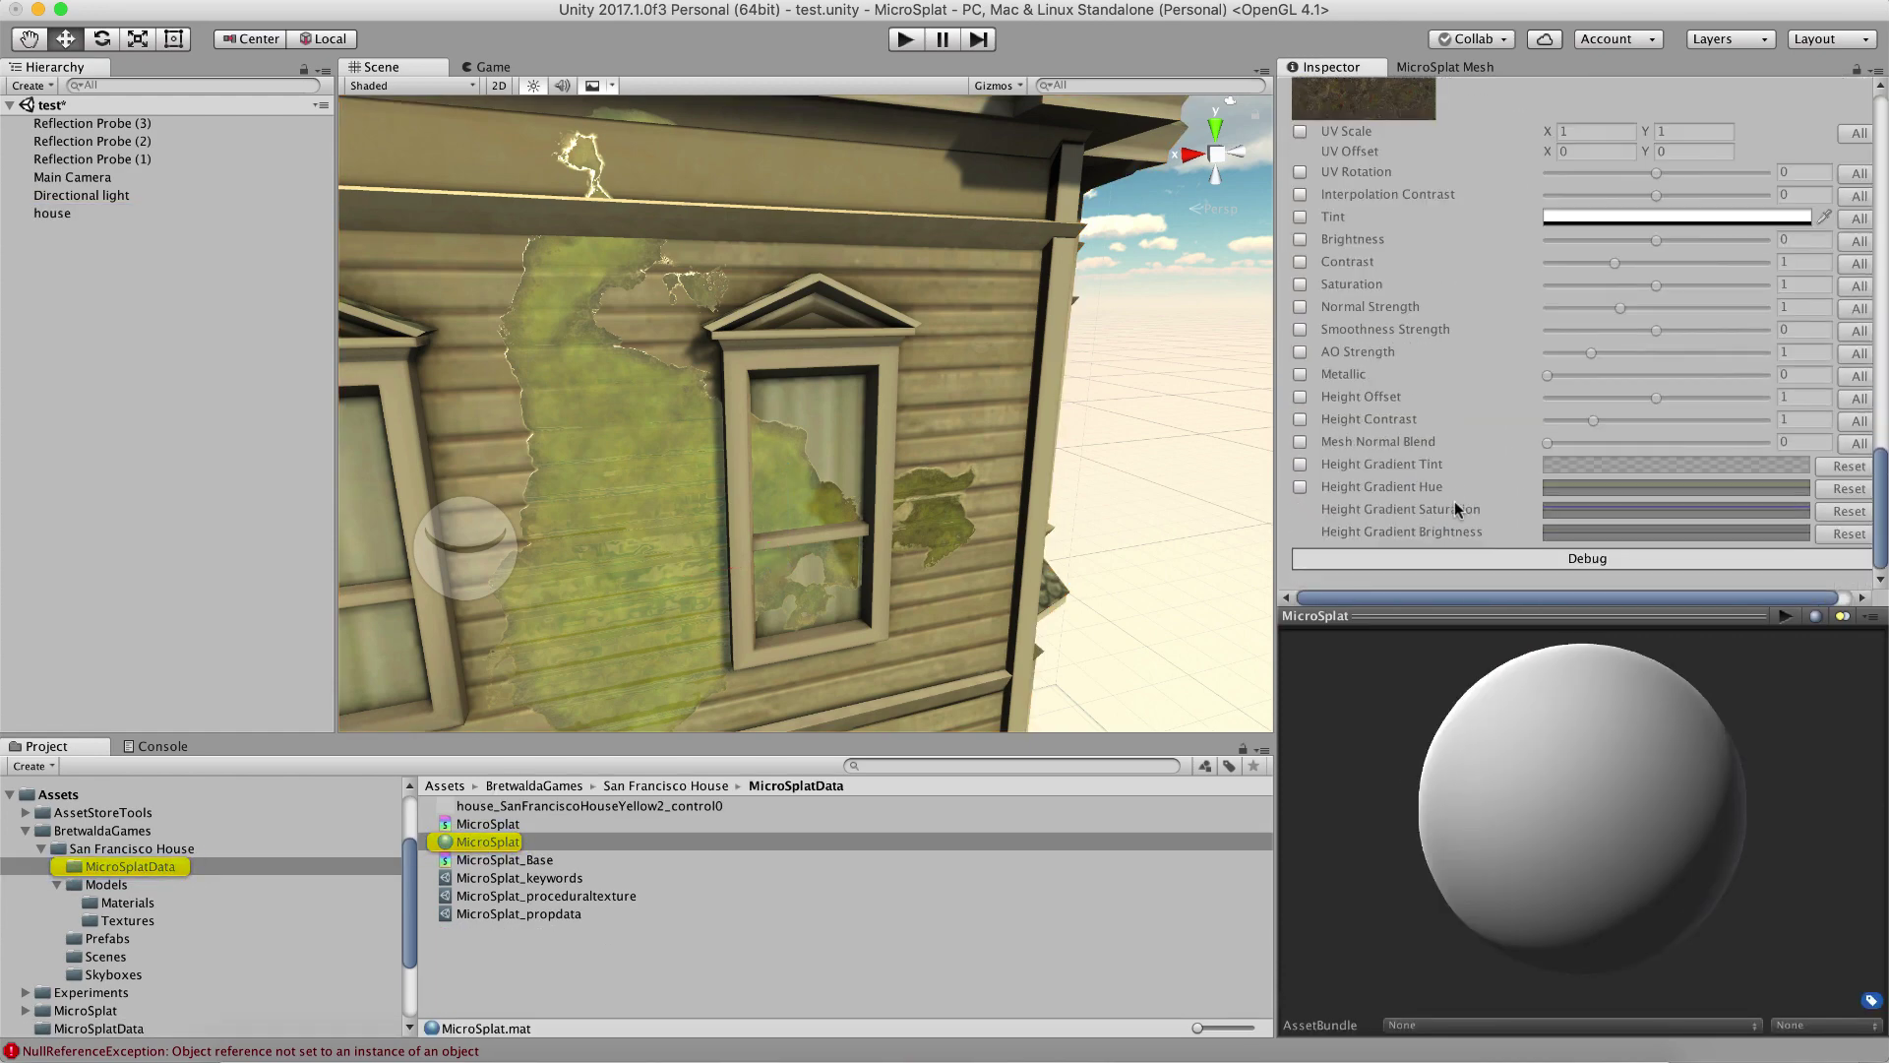
{"action": "scroll", "coordinate": [1454, 500], "scroll_direction": "up", "scroll_amount": 10}
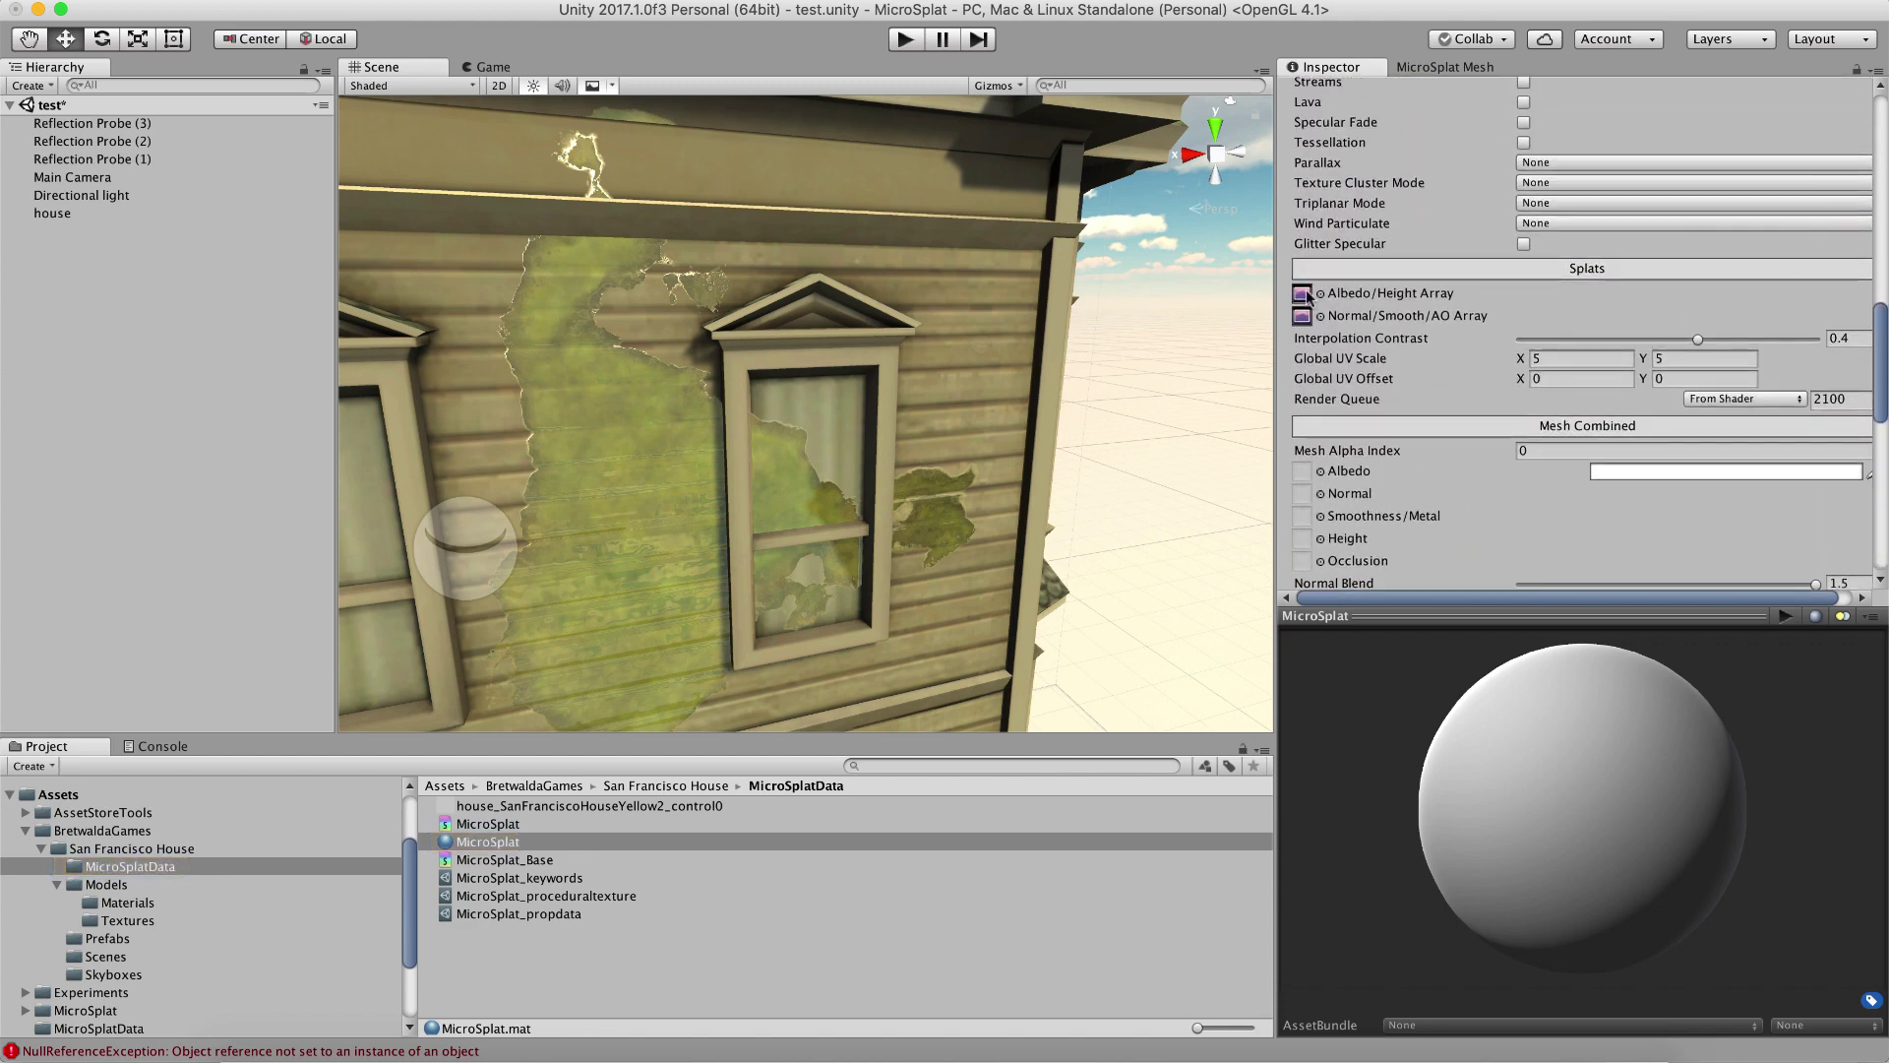
{"action": "left_click", "coordinate": [1302, 293]}
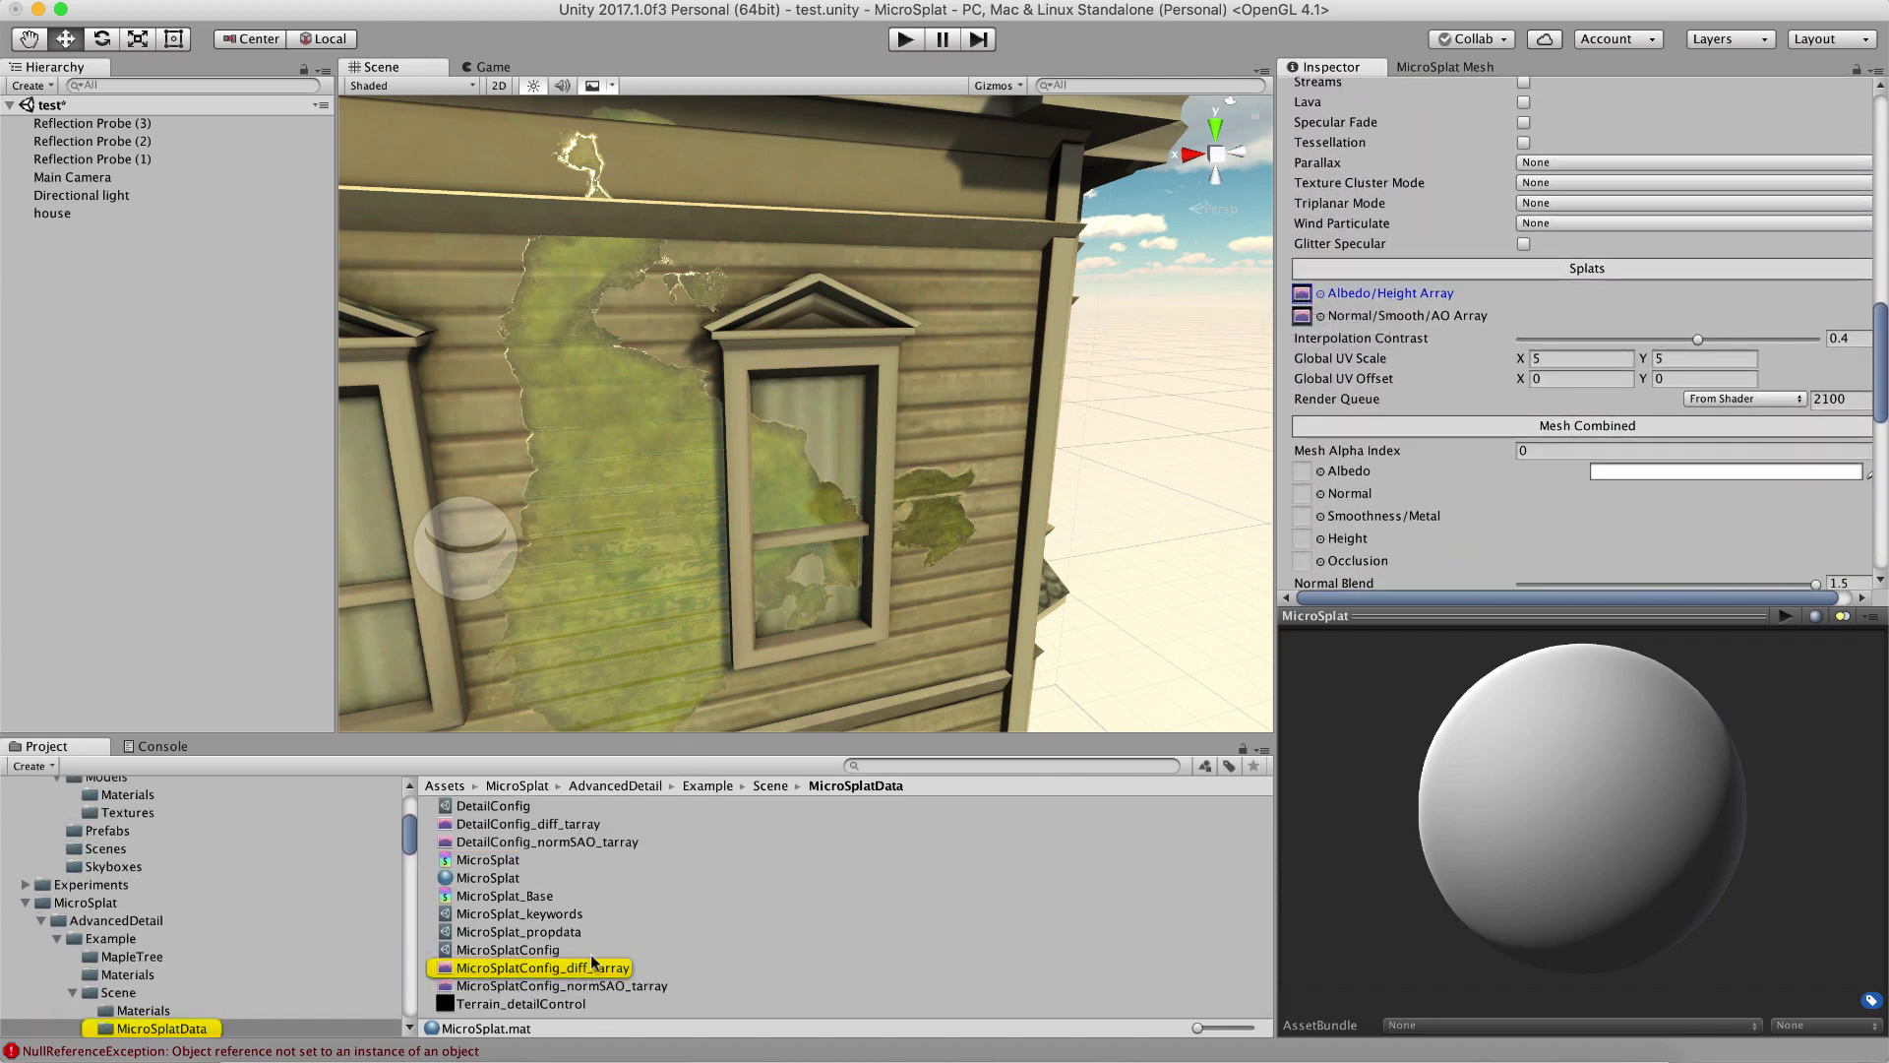
{"action": "left_click_drag", "start_coordinate": [591, 988], "coordinate": [1304, 323]}
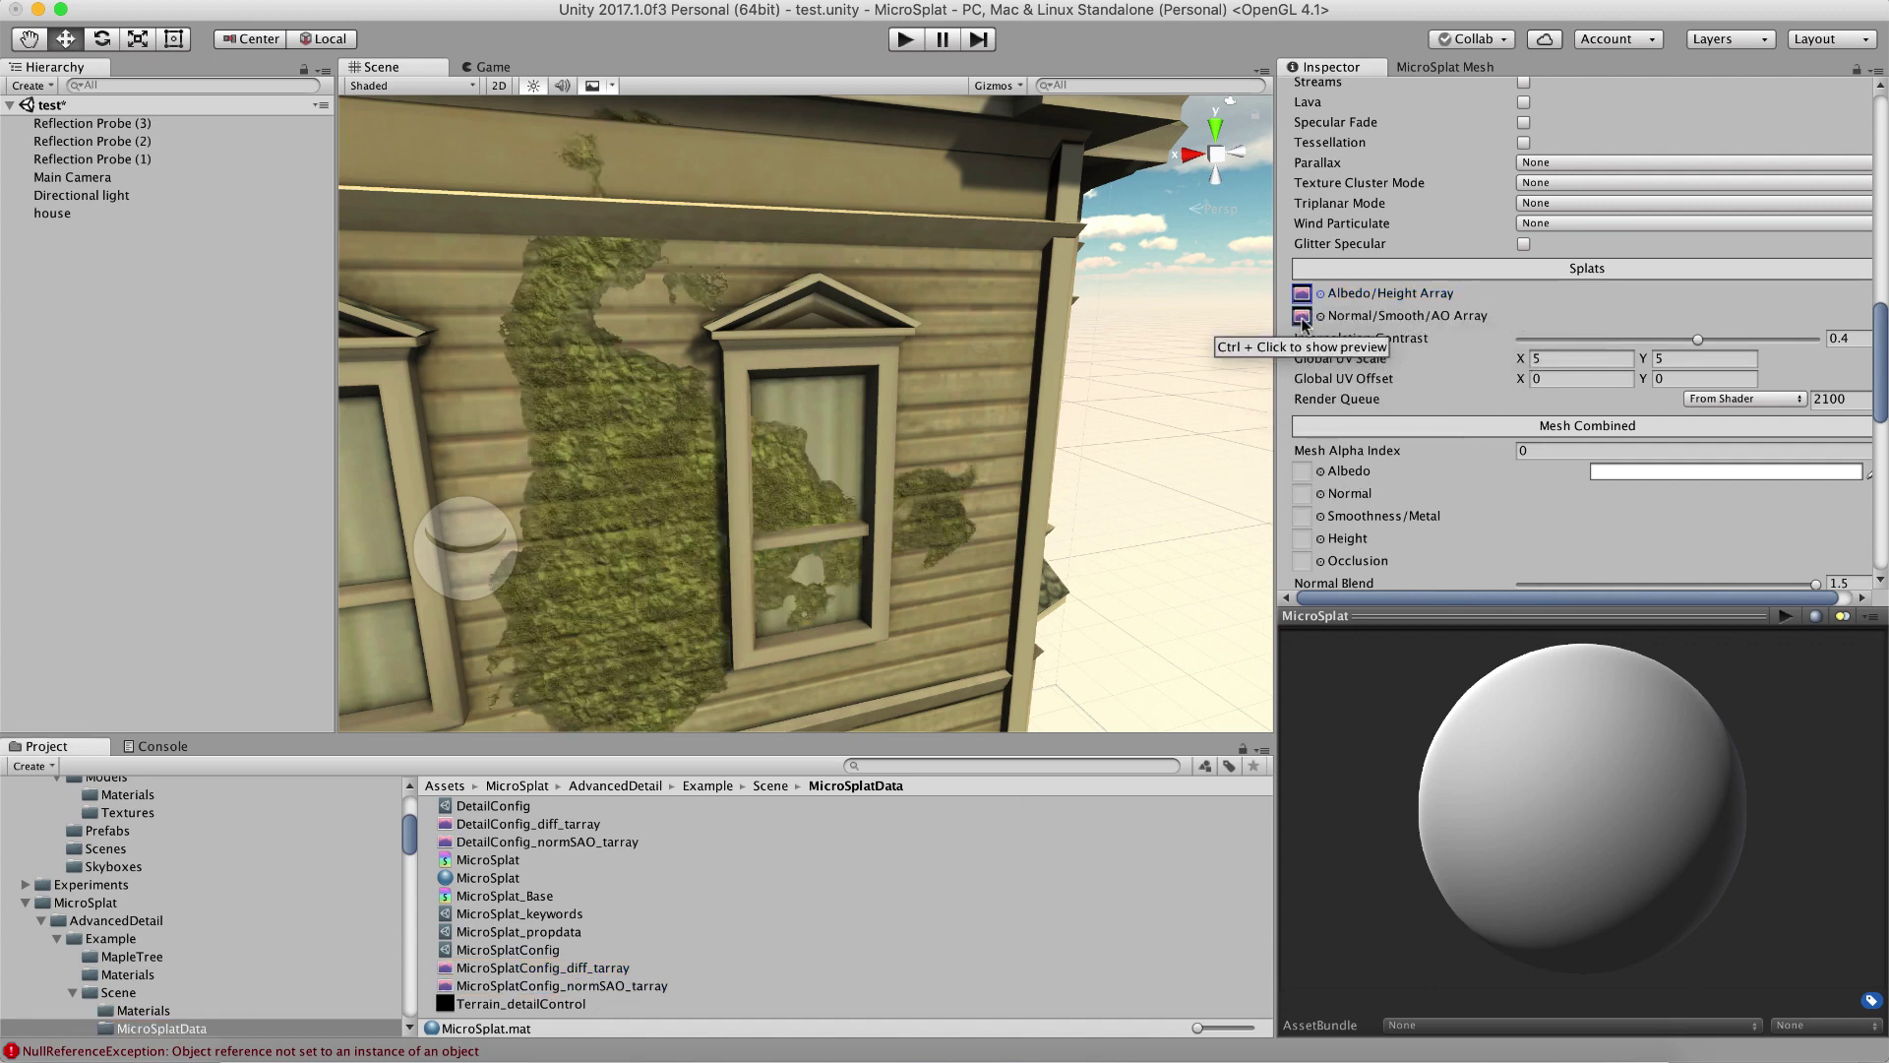
{"action": "left_click", "coordinate": [1435, 69]}
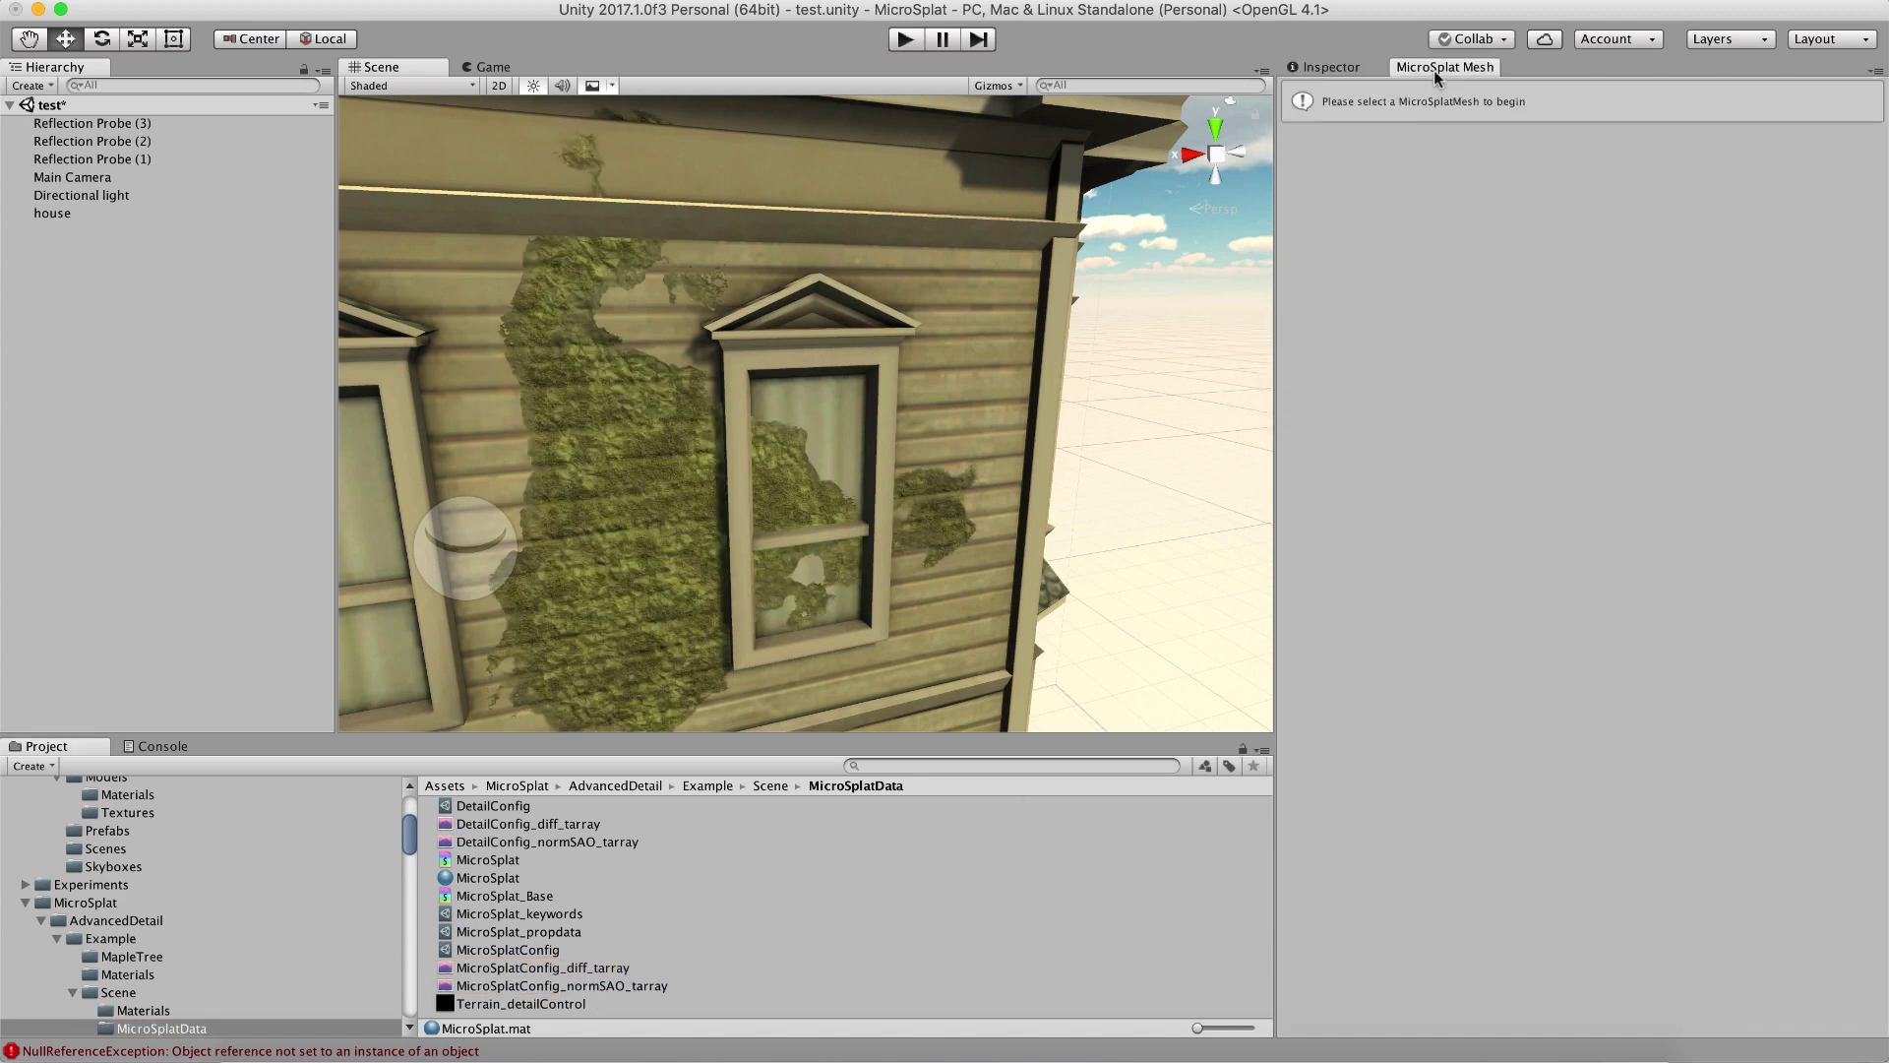
- Open the house's template material and lower Interpolation Contrast to 0.396
{"action": "left_click", "coordinate": [56, 219]}
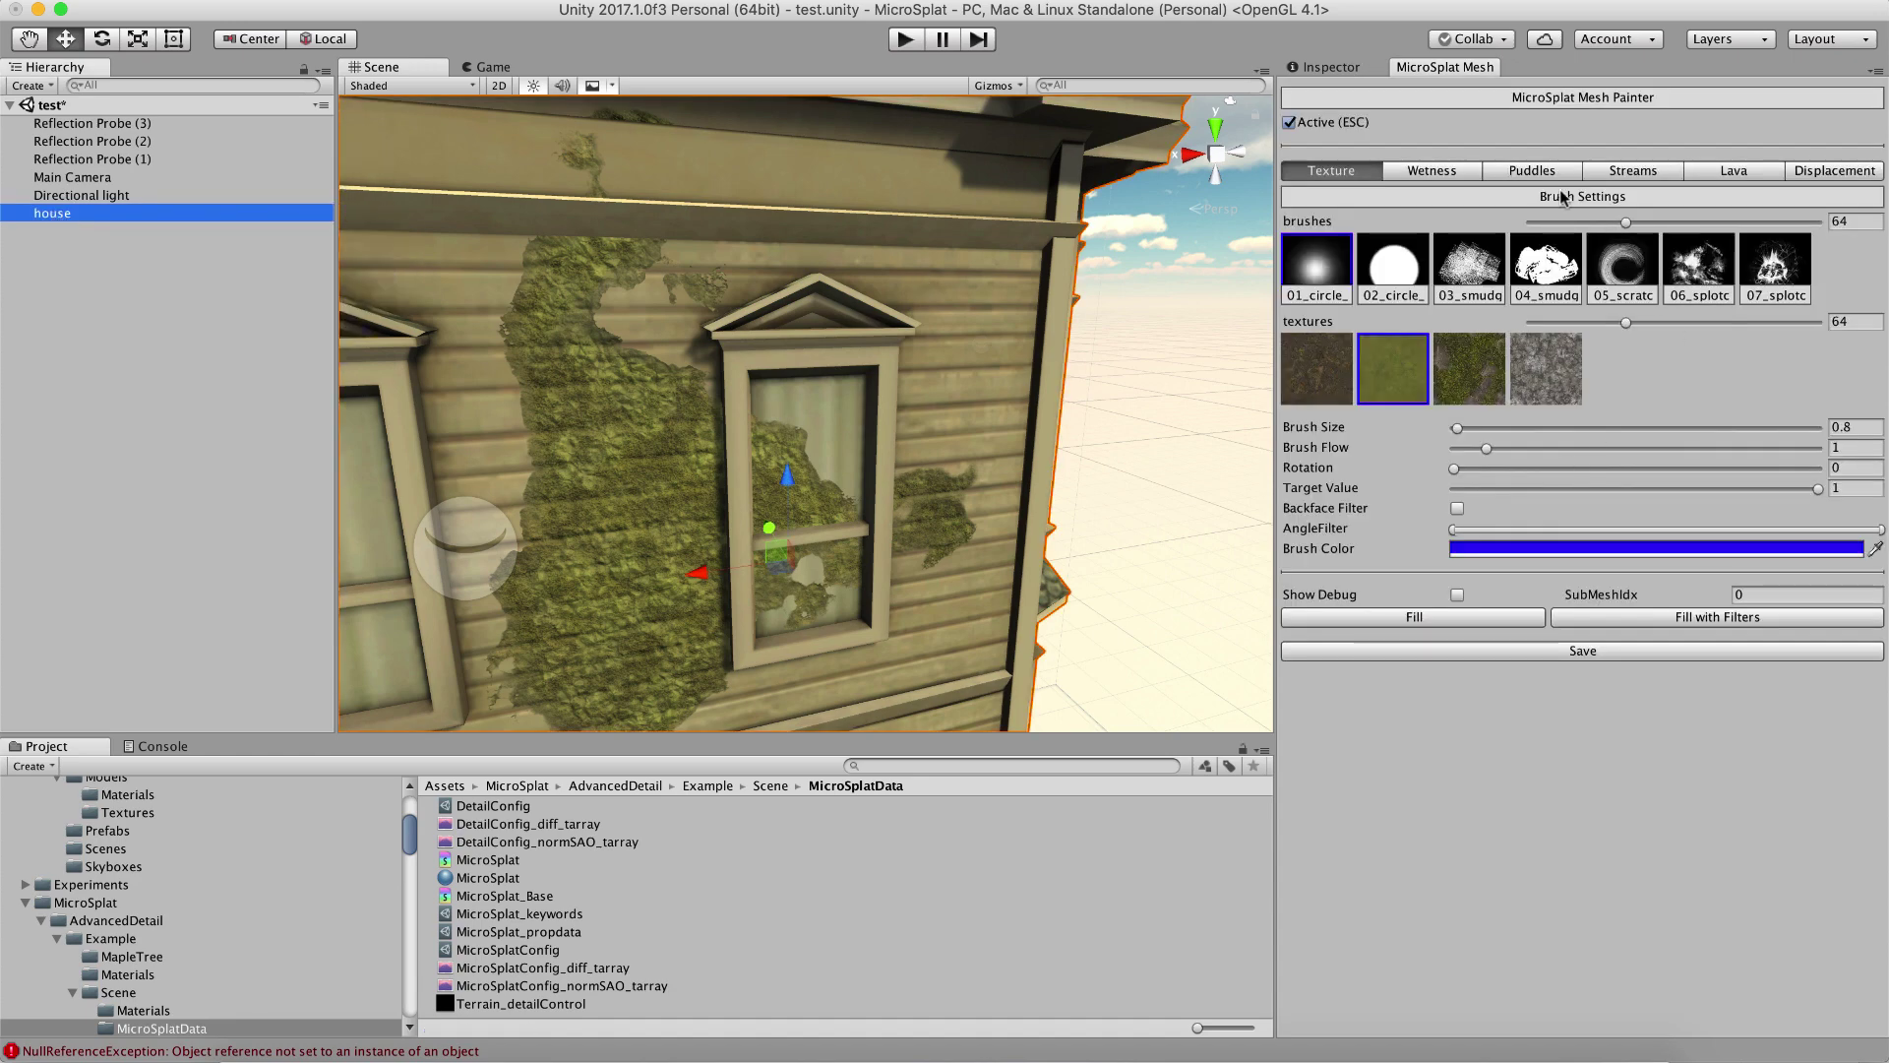
{"action": "left_click", "coordinate": [1331, 68]}
{"action": "scroll", "coordinate": [1567, 411], "scroll_direction": "up", "scroll_amount": 6}
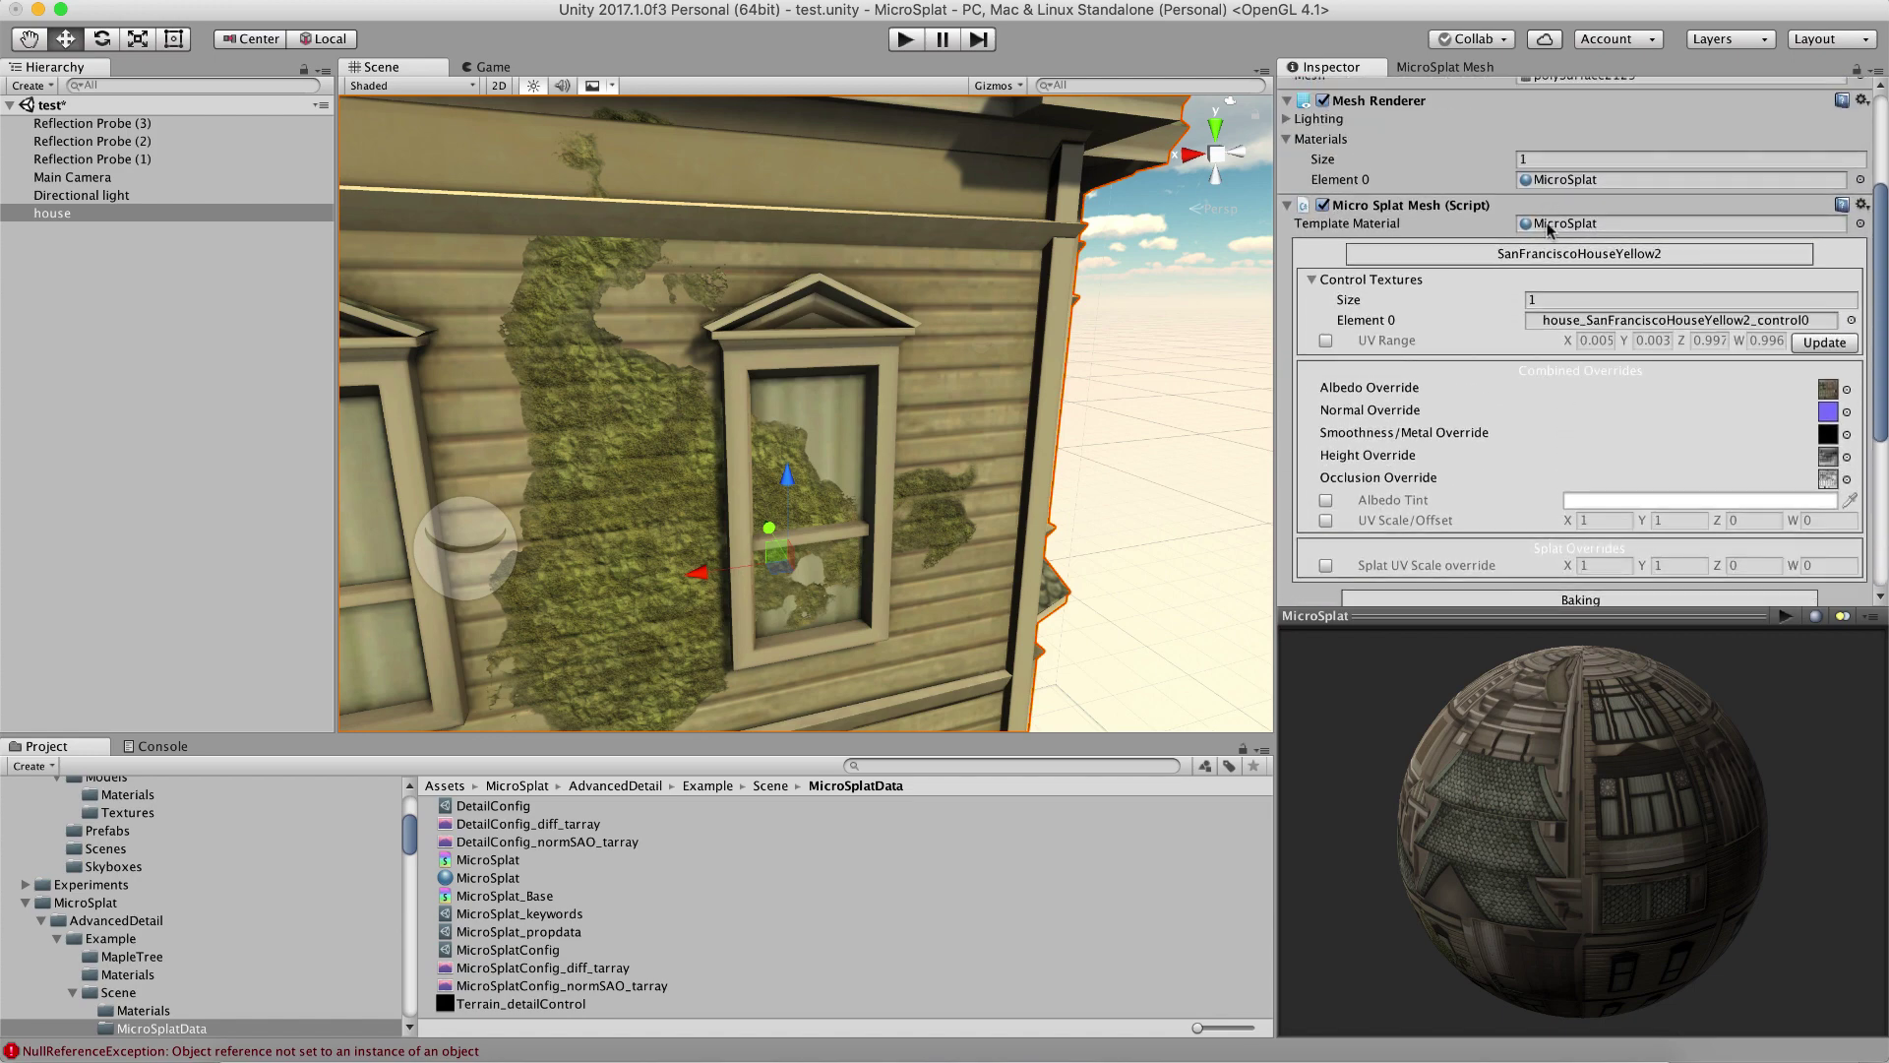
{"action": "double_click", "coordinate": [1547, 224]}
{"action": "scroll", "coordinate": [1532, 508], "scroll_direction": "down", "scroll_amount": 3}
{"action": "scroll", "coordinate": [1530, 507], "scroll_direction": "down", "scroll_amount": 10}
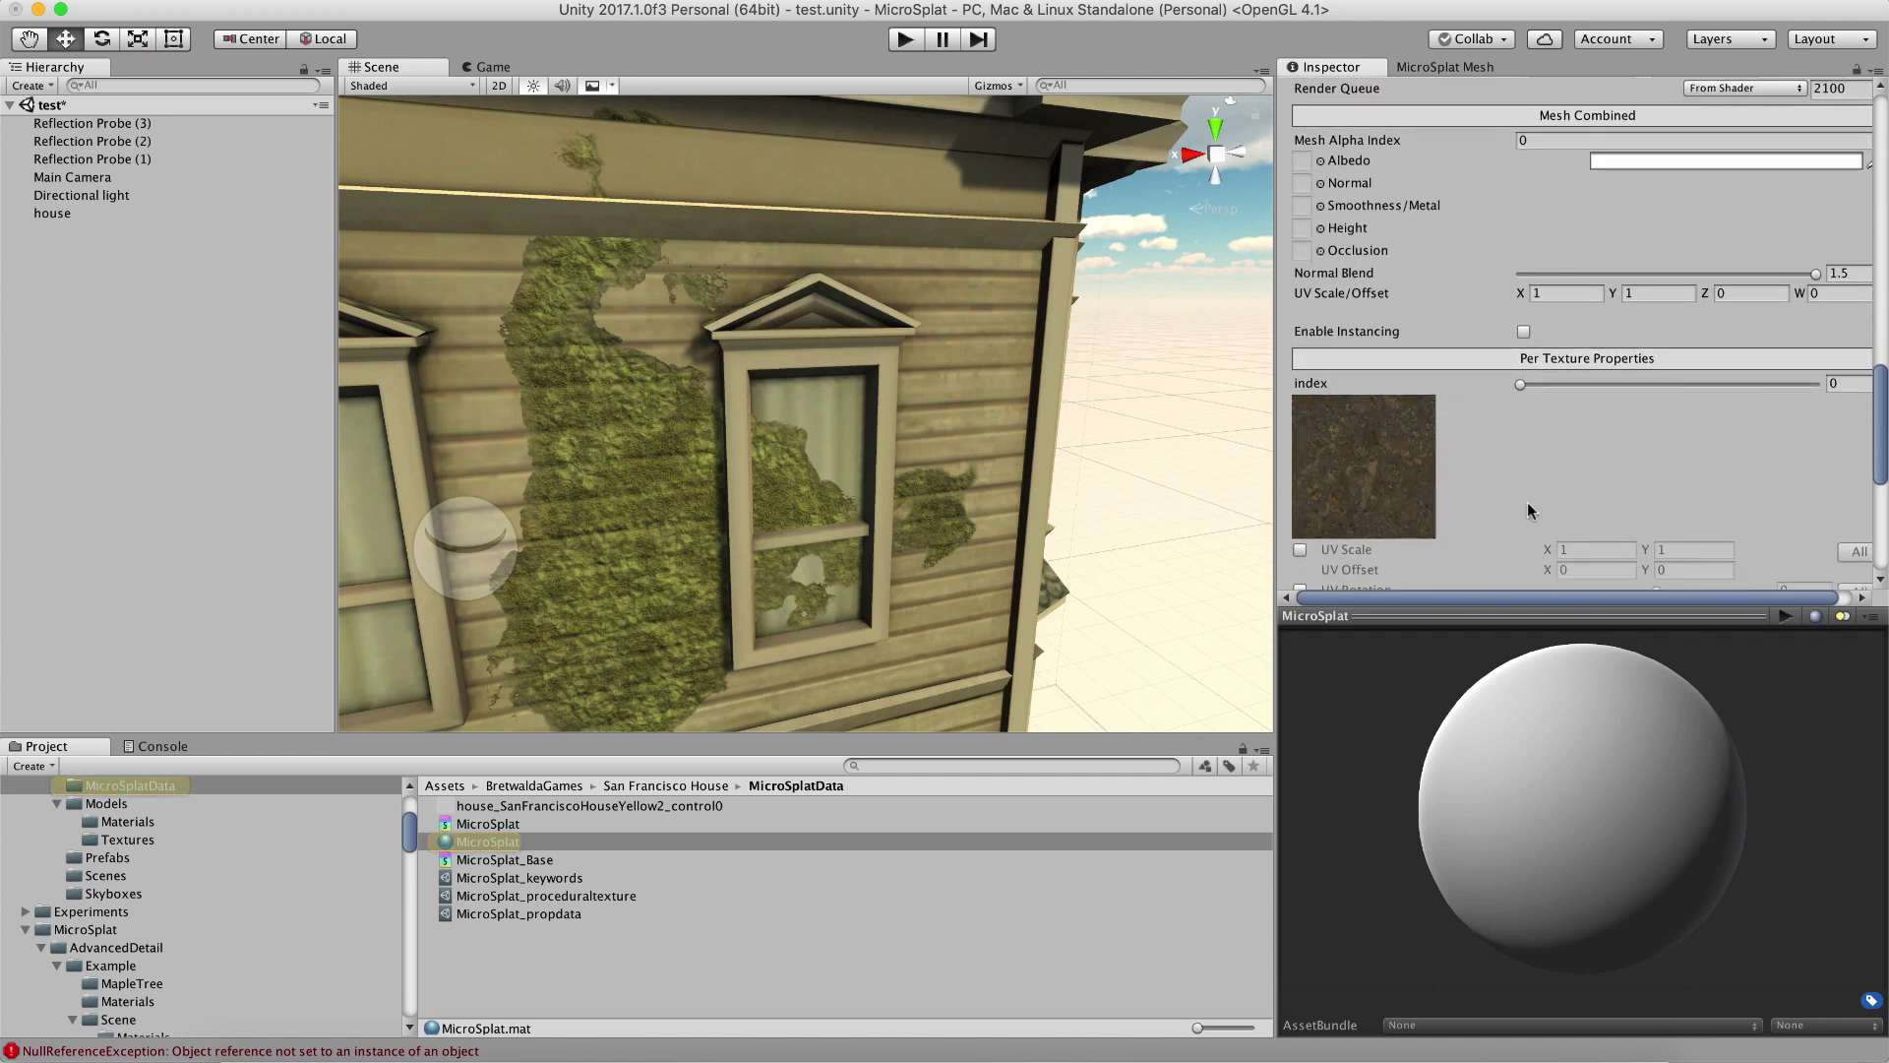
{"action": "scroll", "coordinate": [1528, 502], "scroll_direction": "up", "scroll_amount": 4}
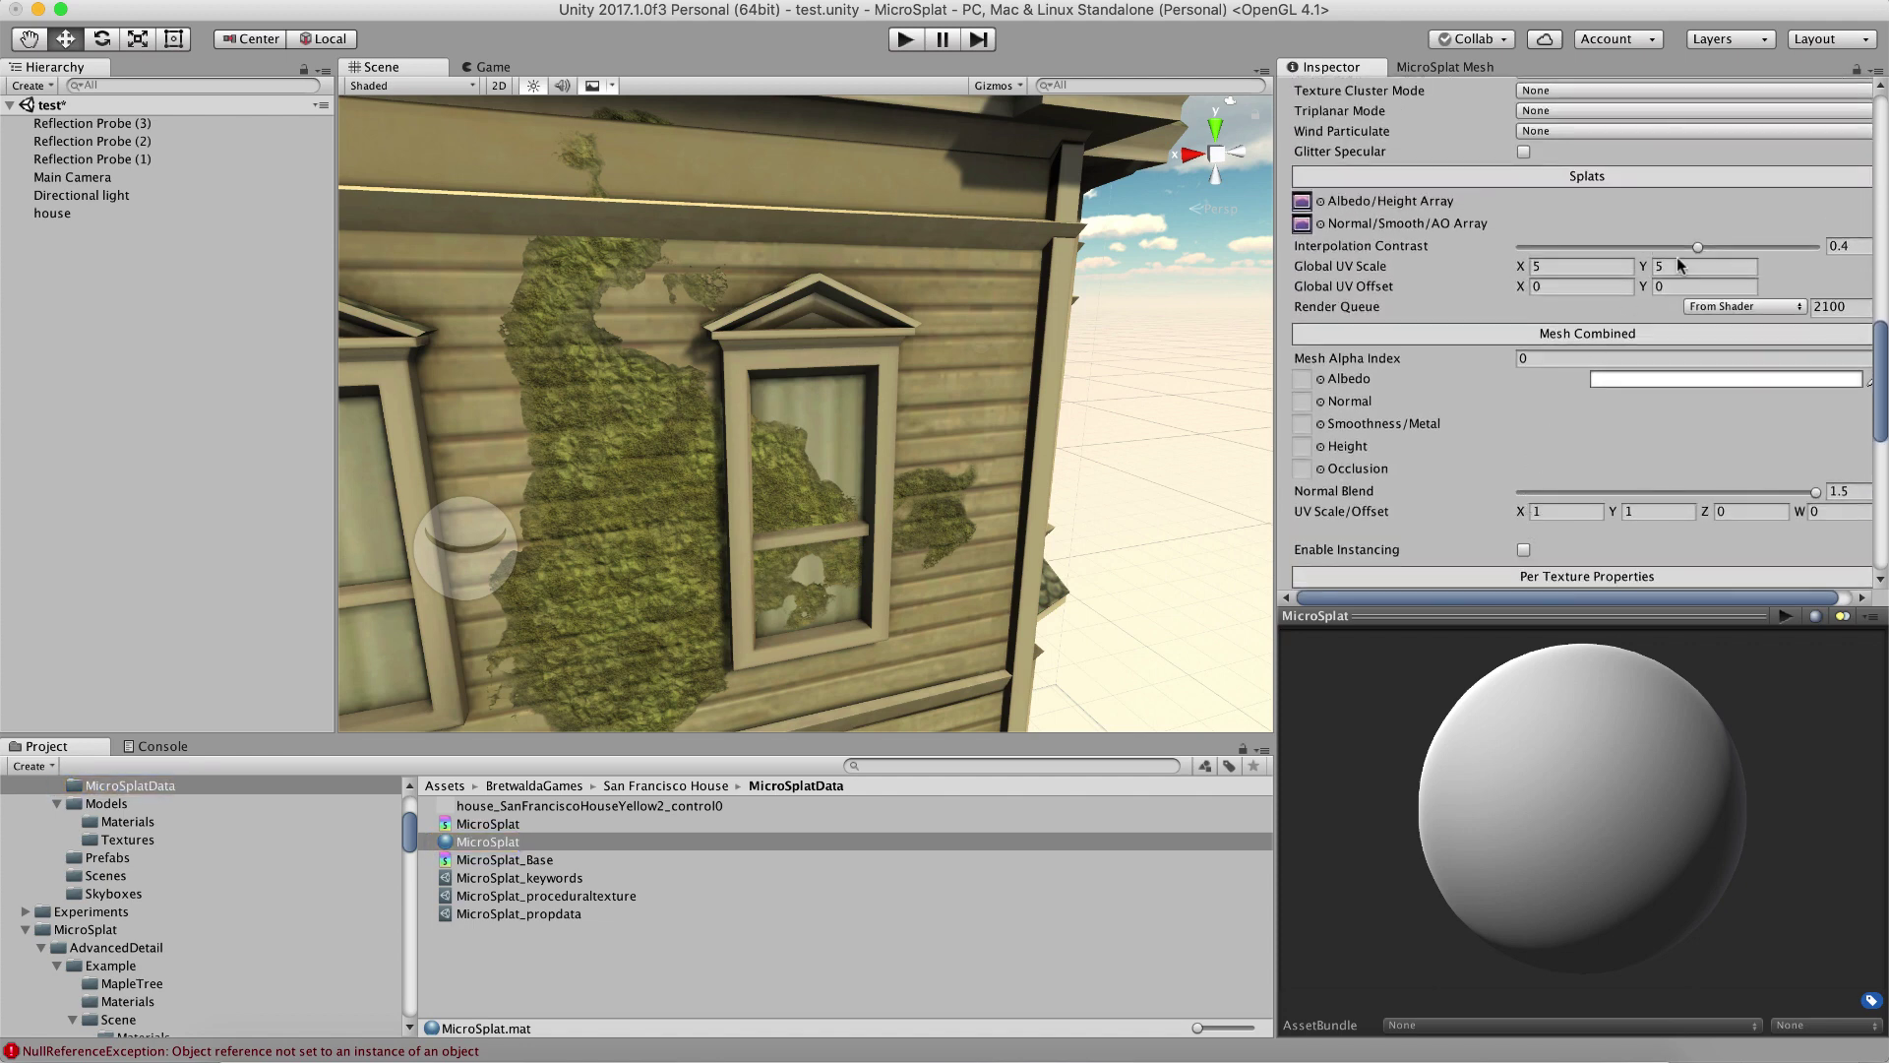
{"action": "left_click_drag", "start_coordinate": [1694, 246], "coordinate": [1698, 251]}
- Test different Normal Blend values, then enter 1.5 directly
{"action": "scroll", "coordinate": [1620, 462], "scroll_direction": "down", "scroll_amount": 1}
{"action": "left_click_drag", "start_coordinate": [1628, 462], "coordinate": [1476, 489]}
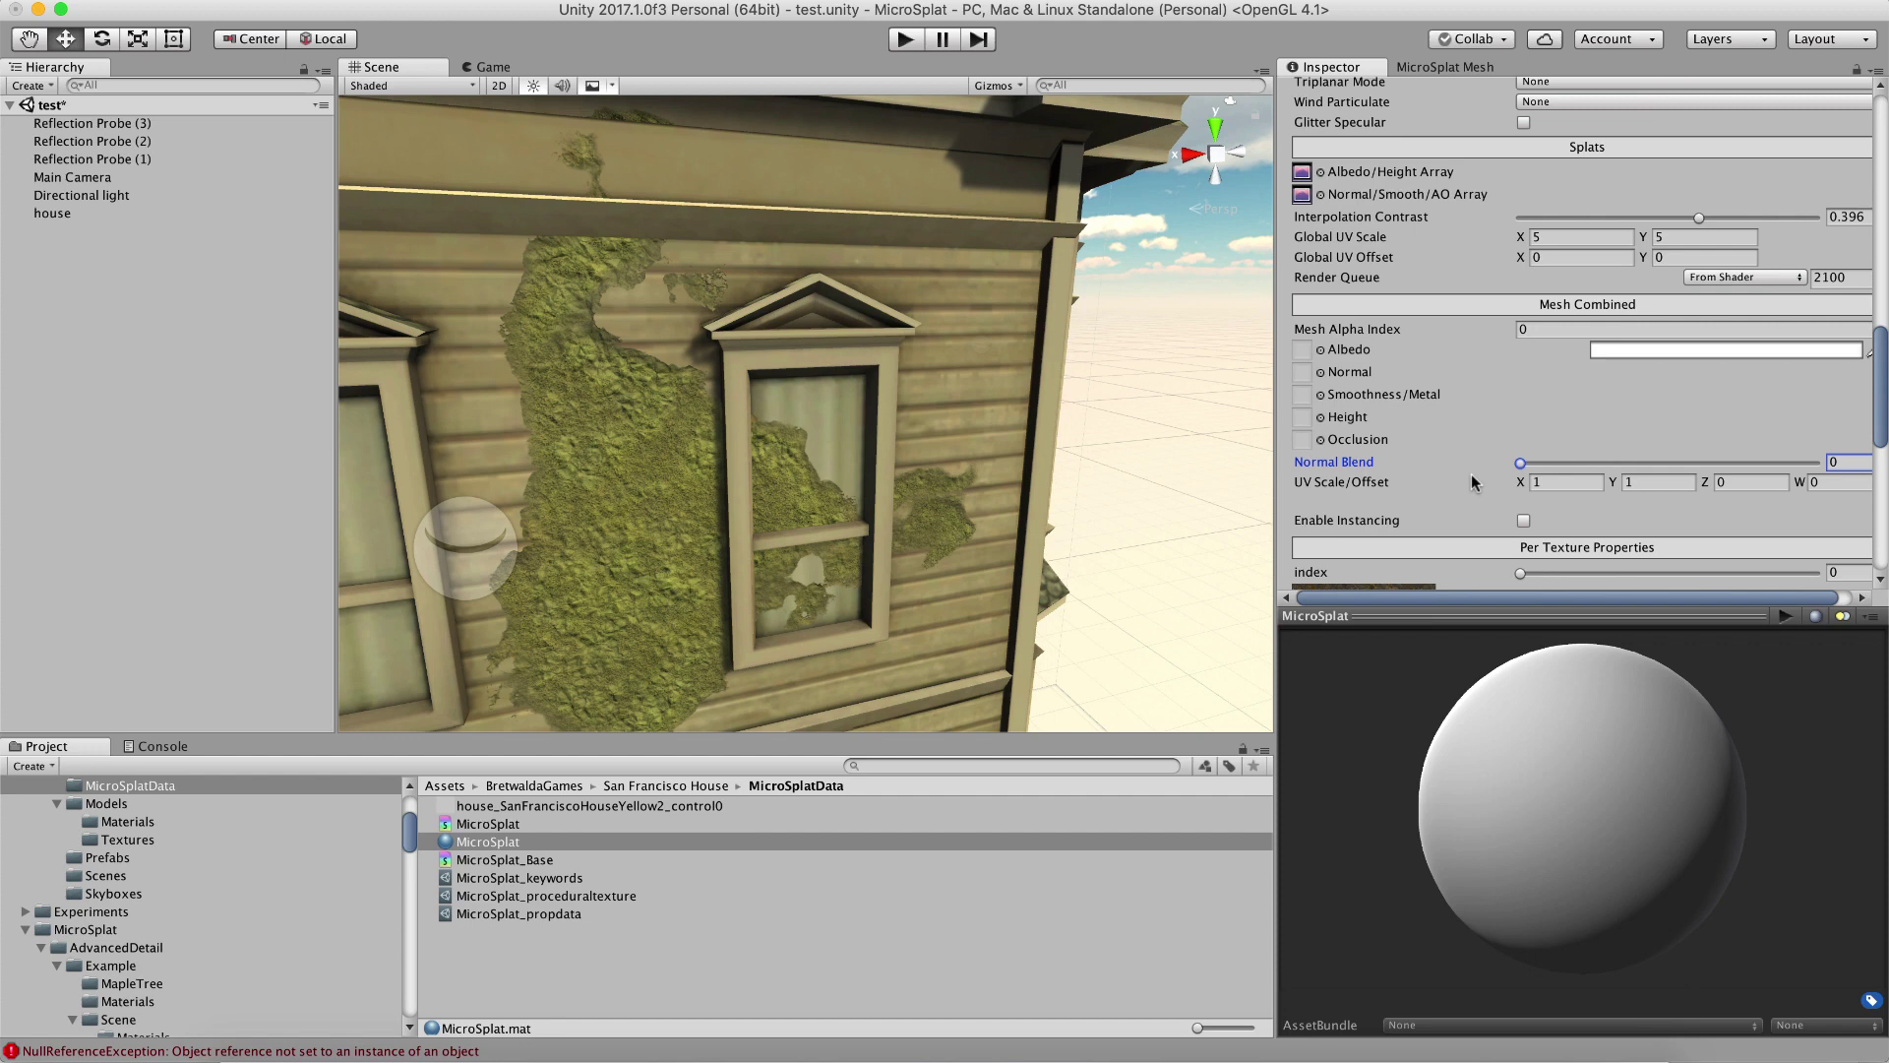
{"action": "left_click_drag", "start_coordinate": [1472, 474], "coordinate": [1858, 444]}
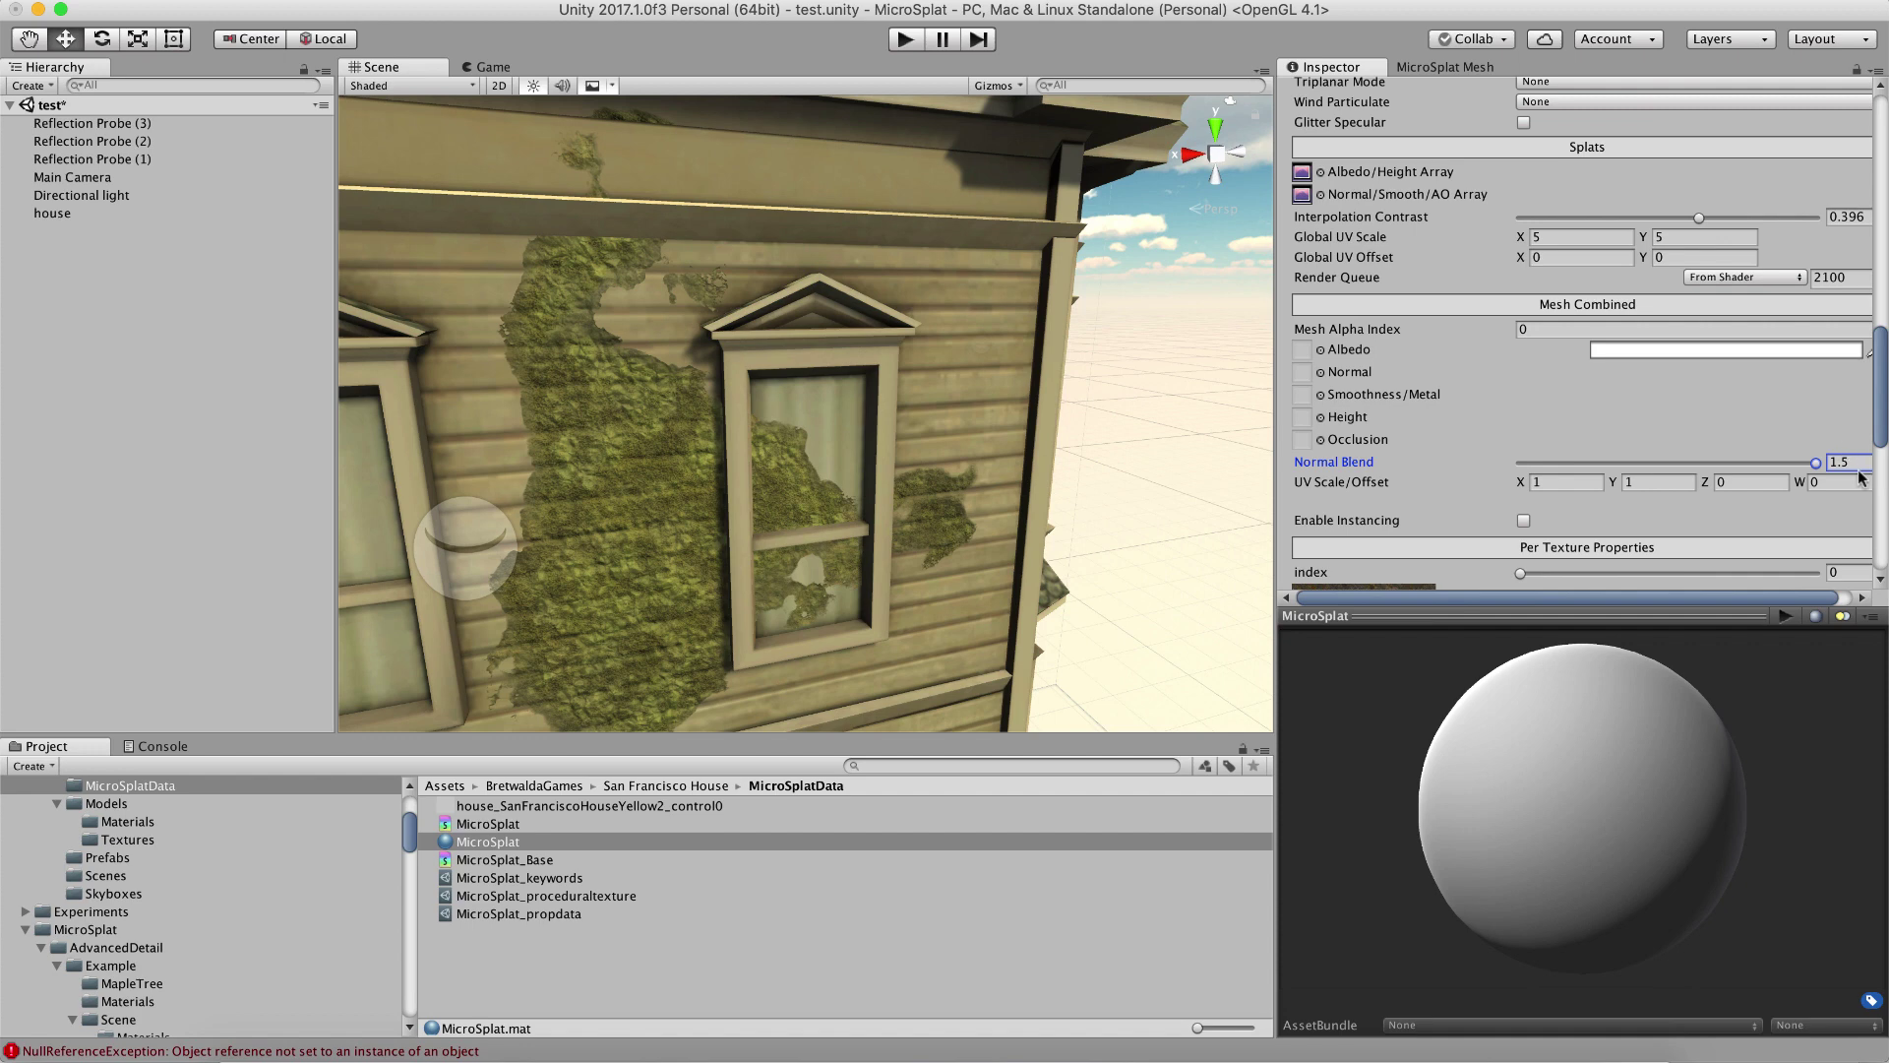
{"action": "left_click", "coordinate": [1856, 463]}
{"action": "type", "text": "1"}
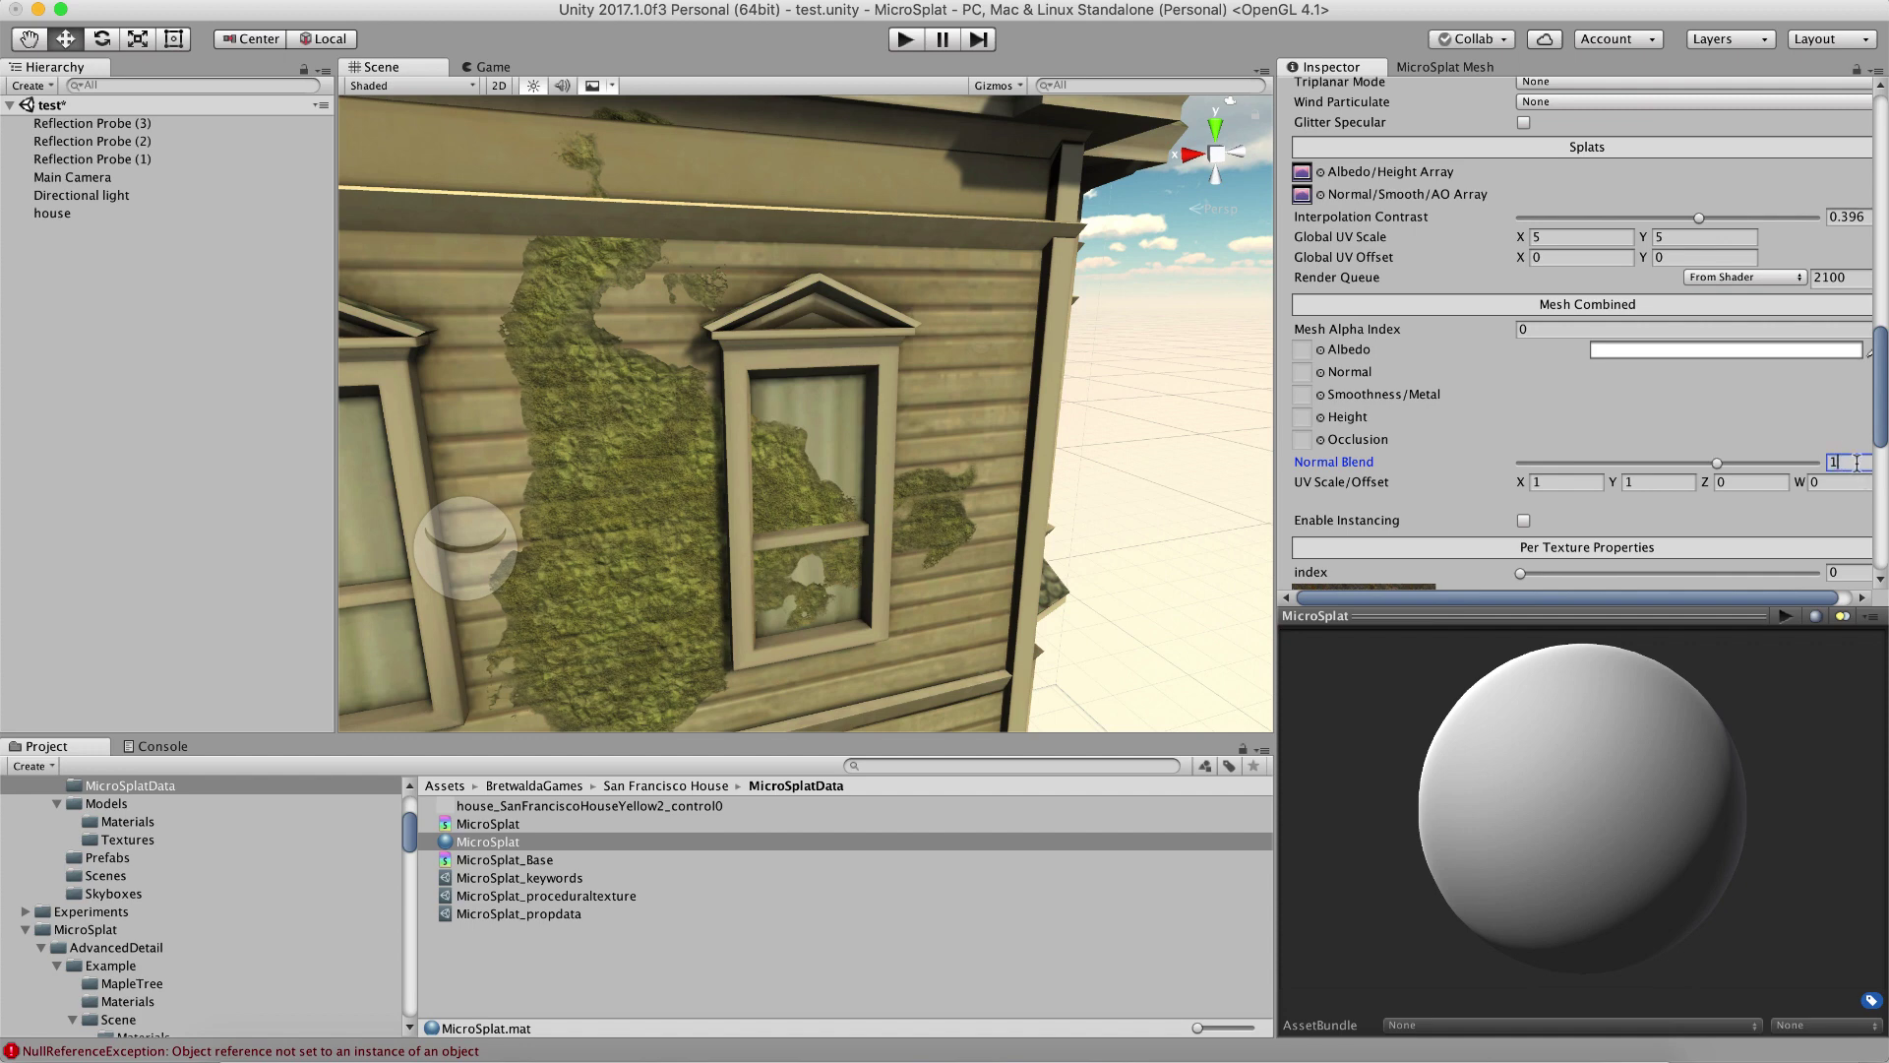
{"action": "type", "text": ".5"}
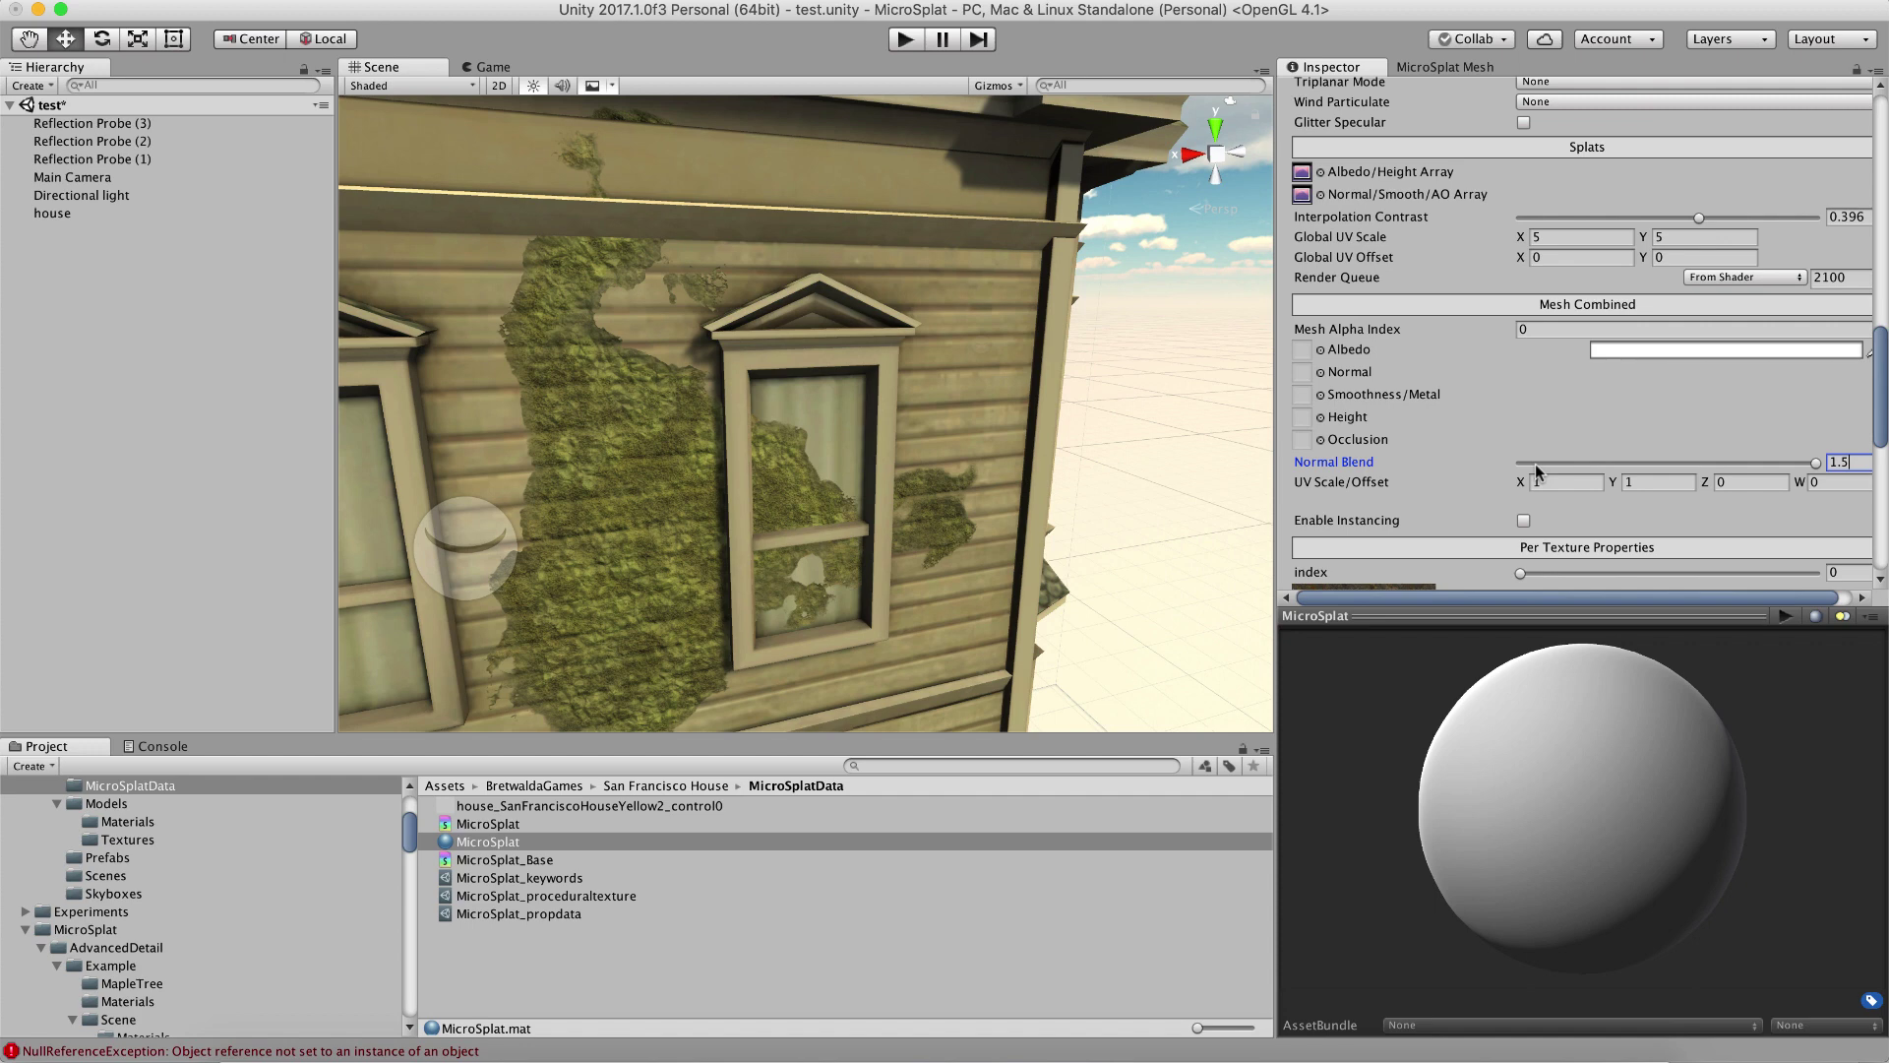
- Zoom out from the wall close-up to show the whole mossy side of the house
{"action": "scroll", "coordinate": [1449, 486], "scroll_direction": "down", "scroll_amount": 10}
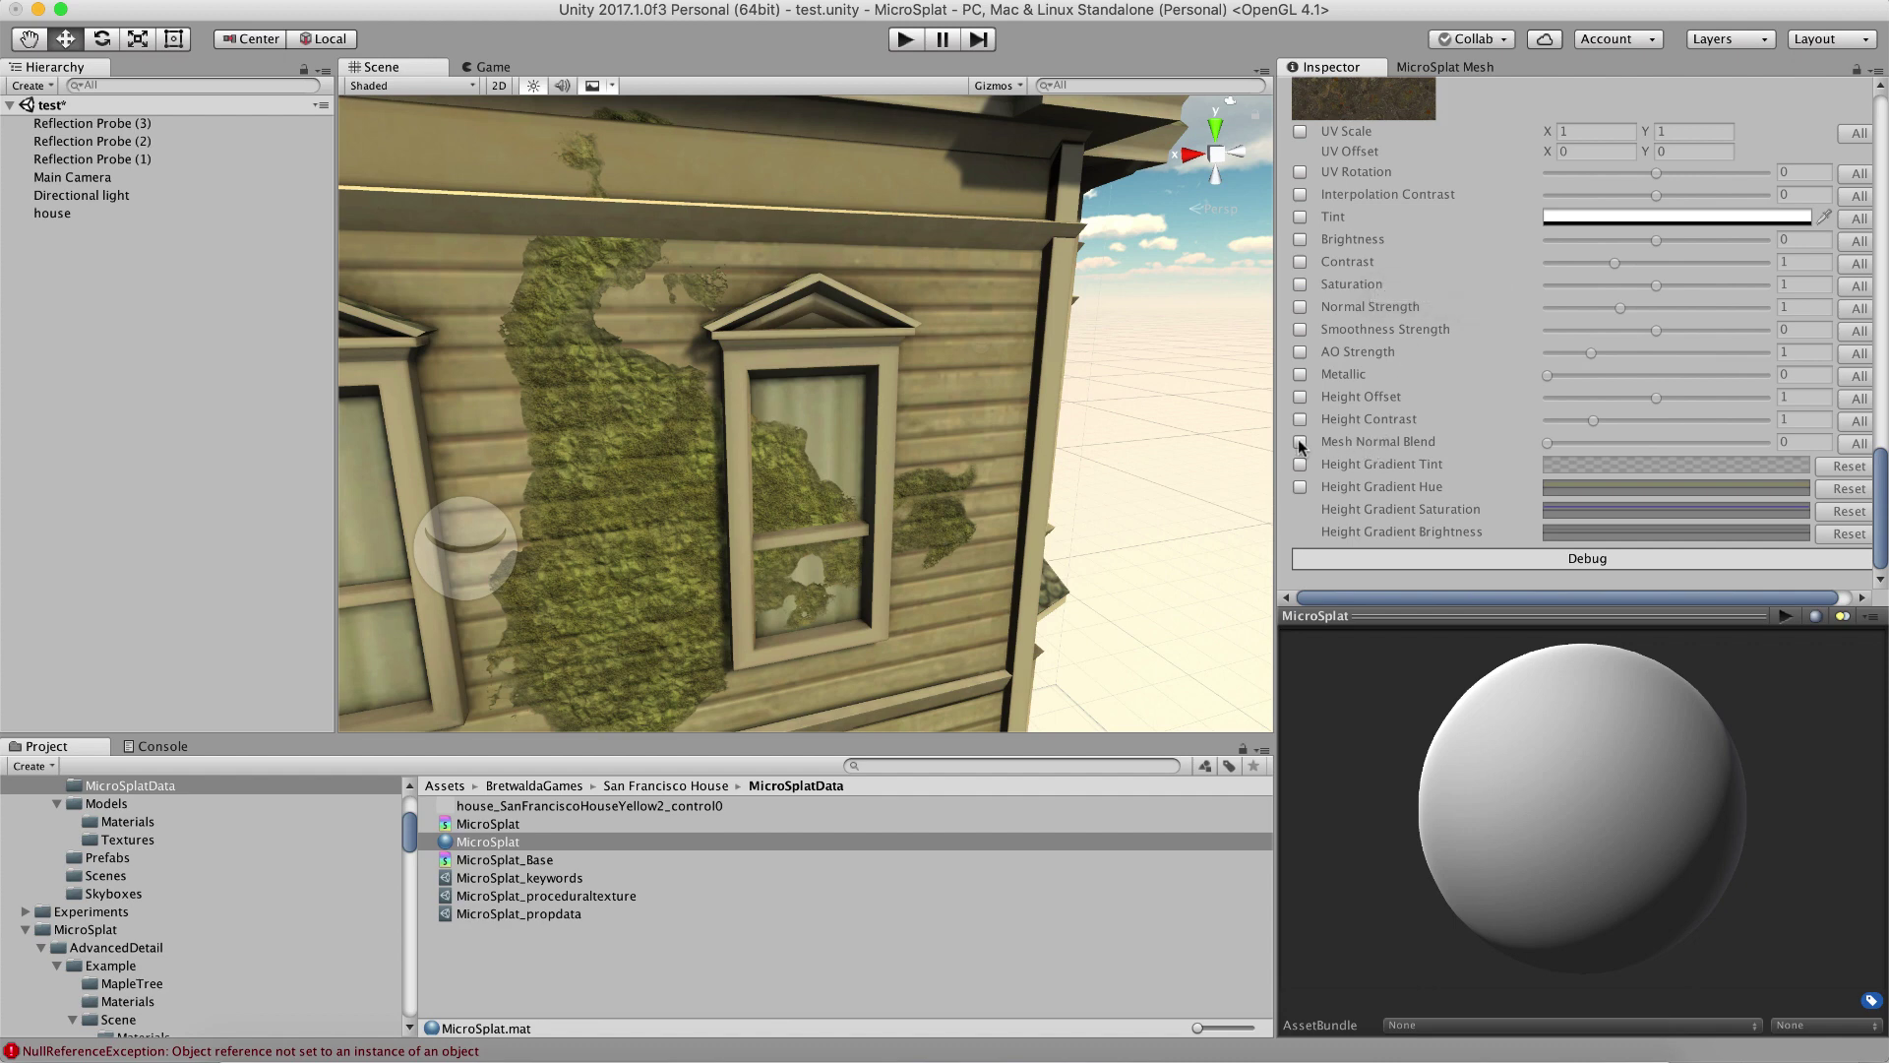
{"action": "scroll", "coordinate": [1463, 404], "scroll_direction": "up", "scroll_amount": 10}
{"action": "scroll", "coordinate": [1463, 409], "scroll_direction": "up", "scroll_amount": 4}
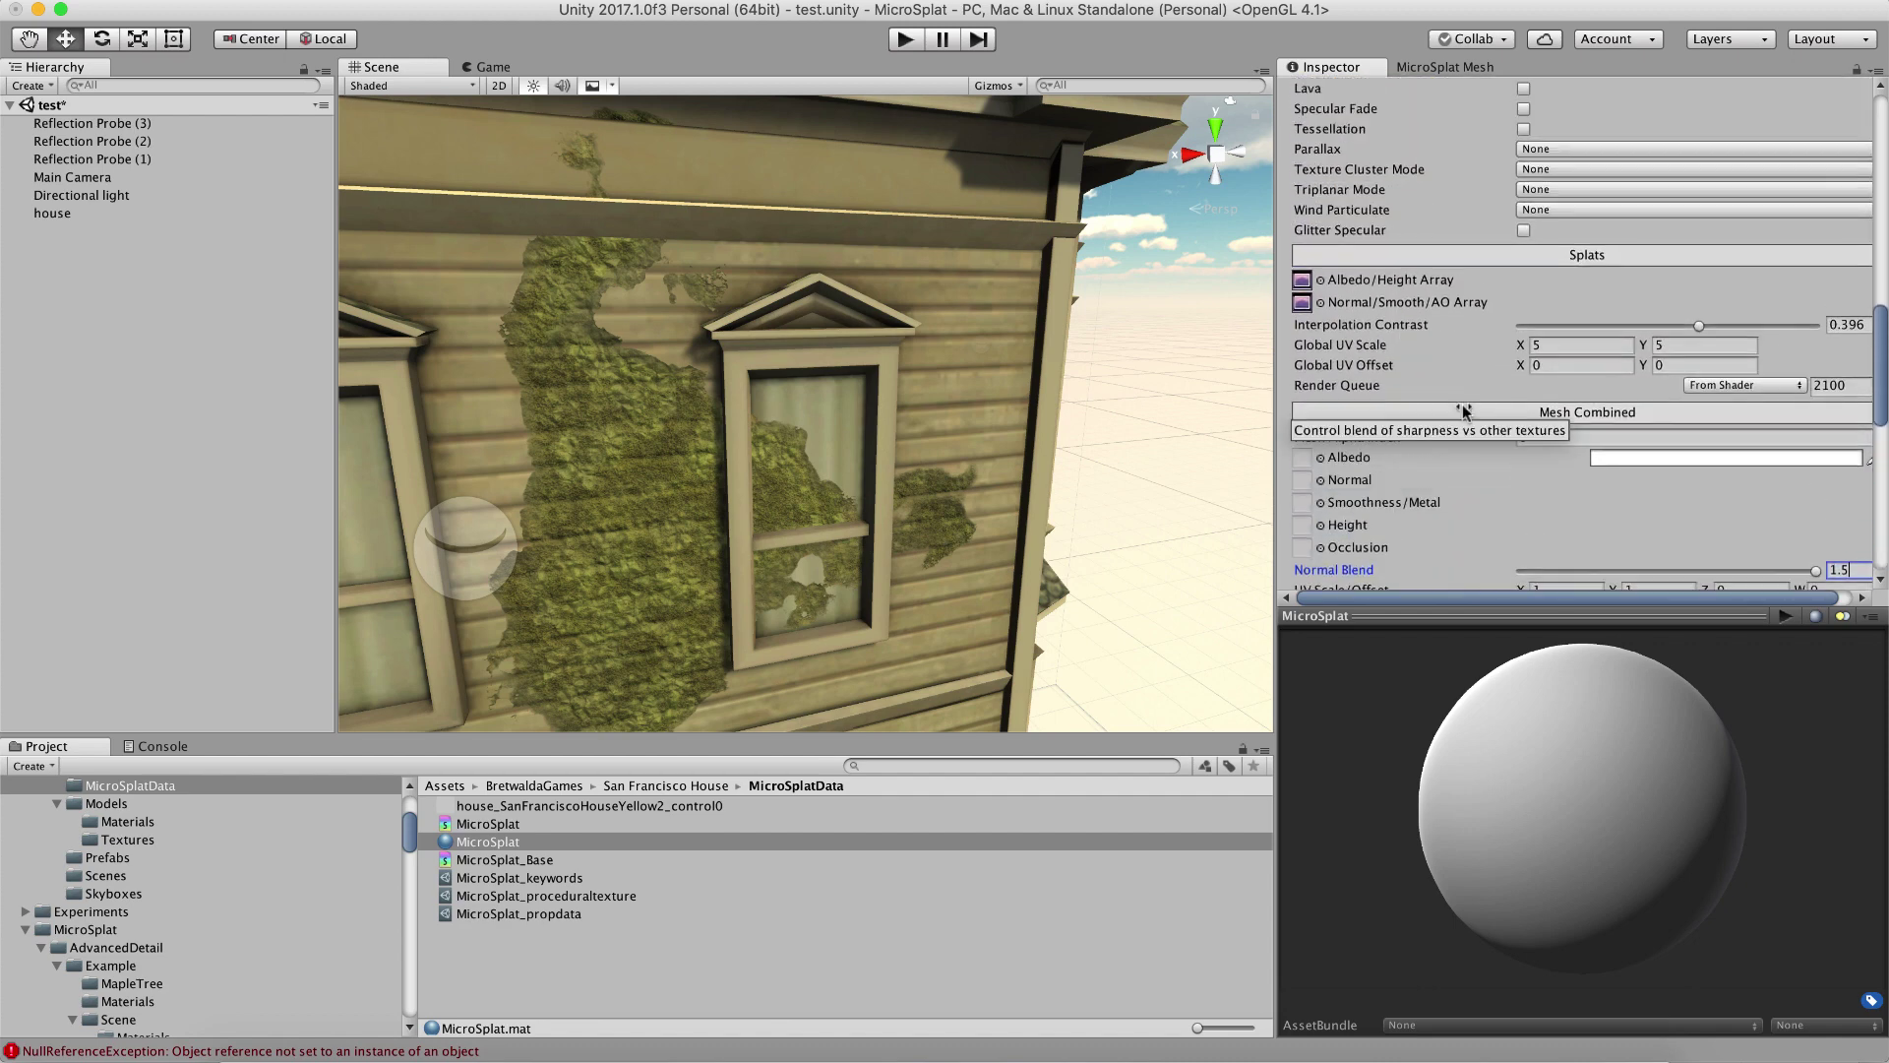
{"action": "scroll", "coordinate": [1464, 411], "scroll_direction": "up", "scroll_amount": 1}
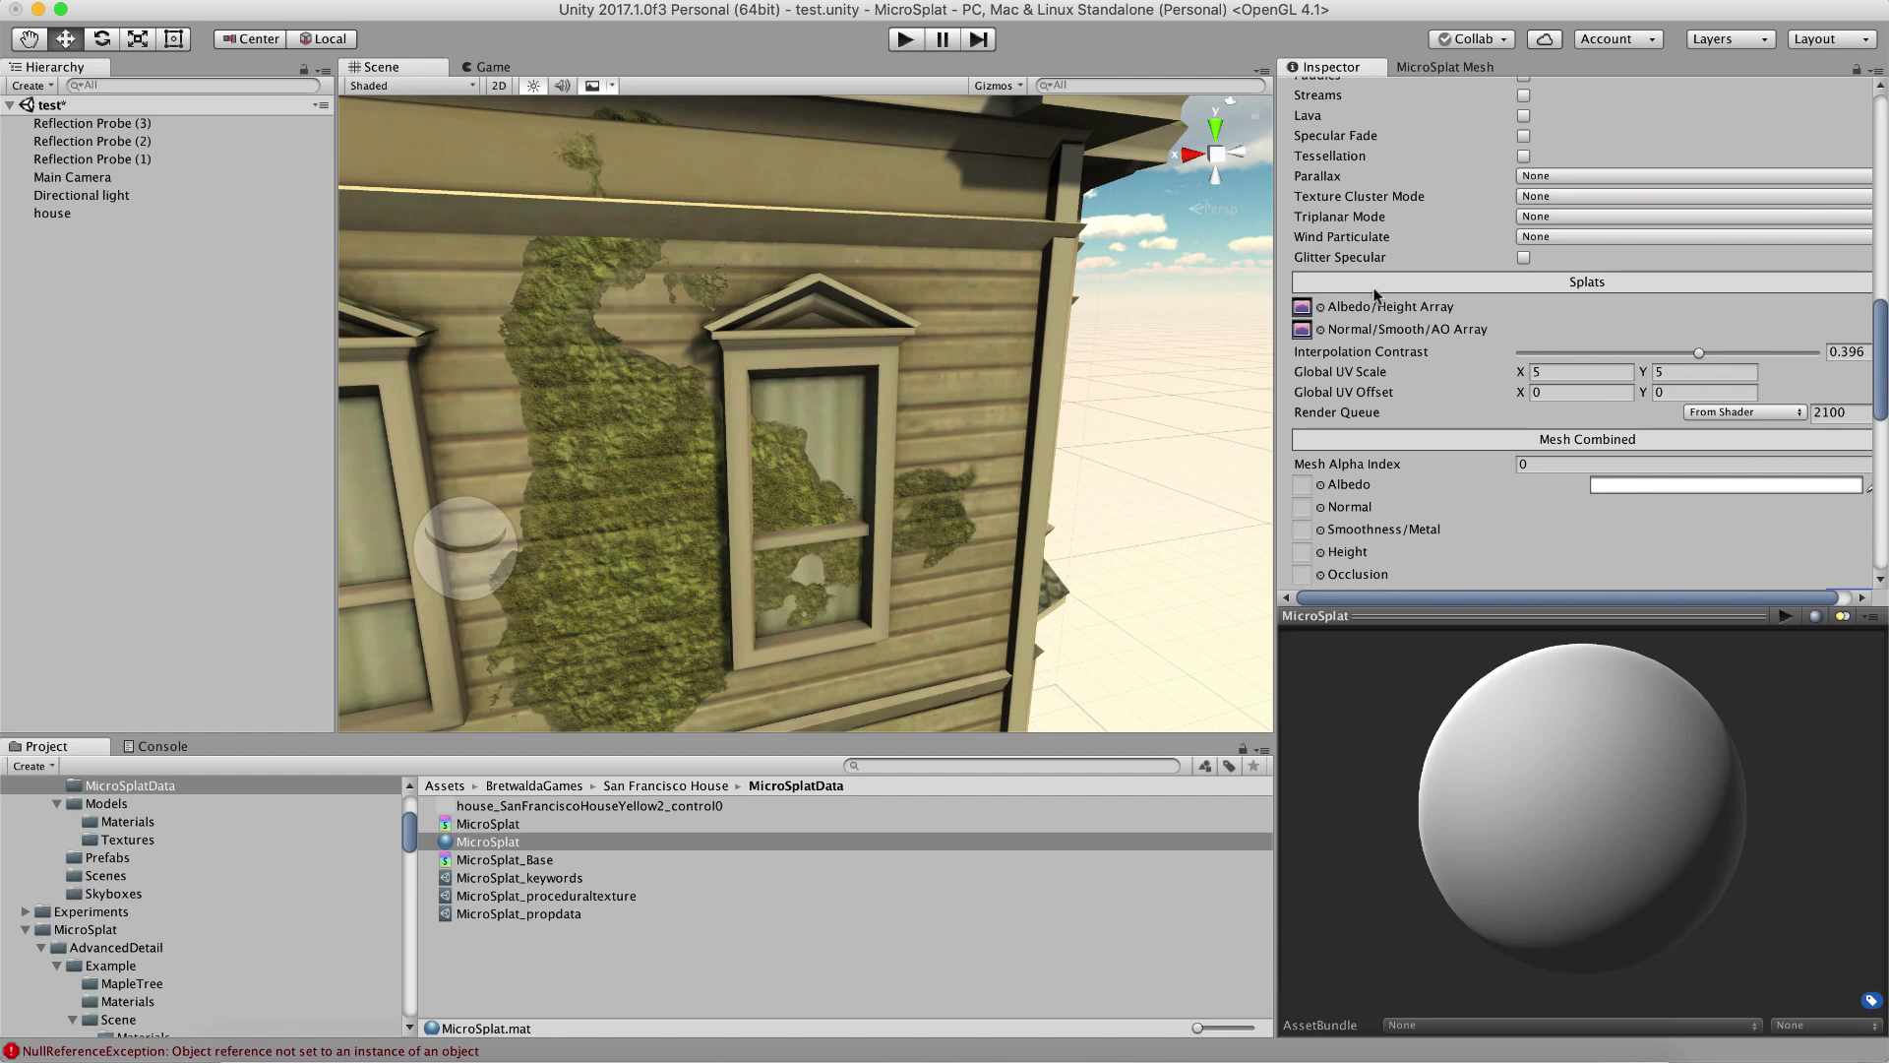
{"action": "left_click_drag", "start_coordinate": [972, 335], "coordinate": [858, 434], "text": "alt"}
- Review the house's Micro Splat Mesh component, then orbit to the roof and deselect the house
{"action": "left_click", "coordinate": [1417, 67]}
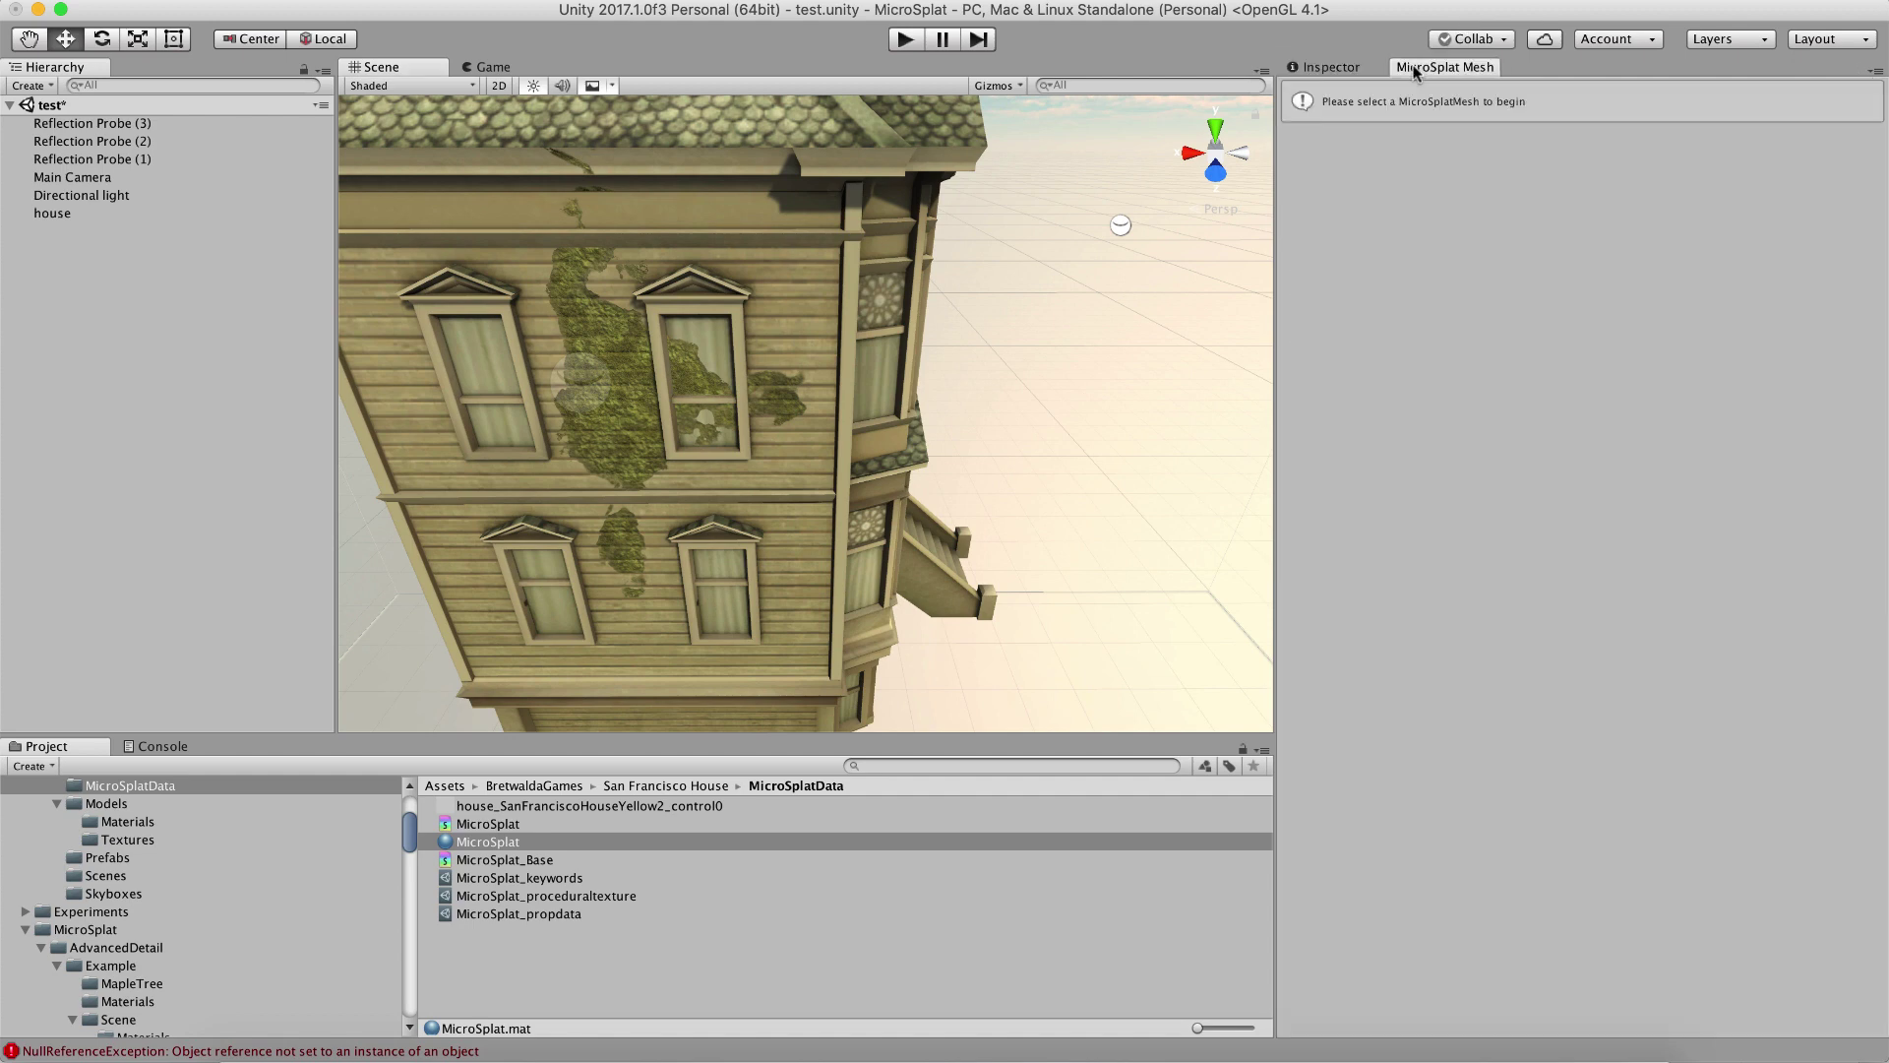
{"action": "left_click", "coordinate": [1330, 67]}
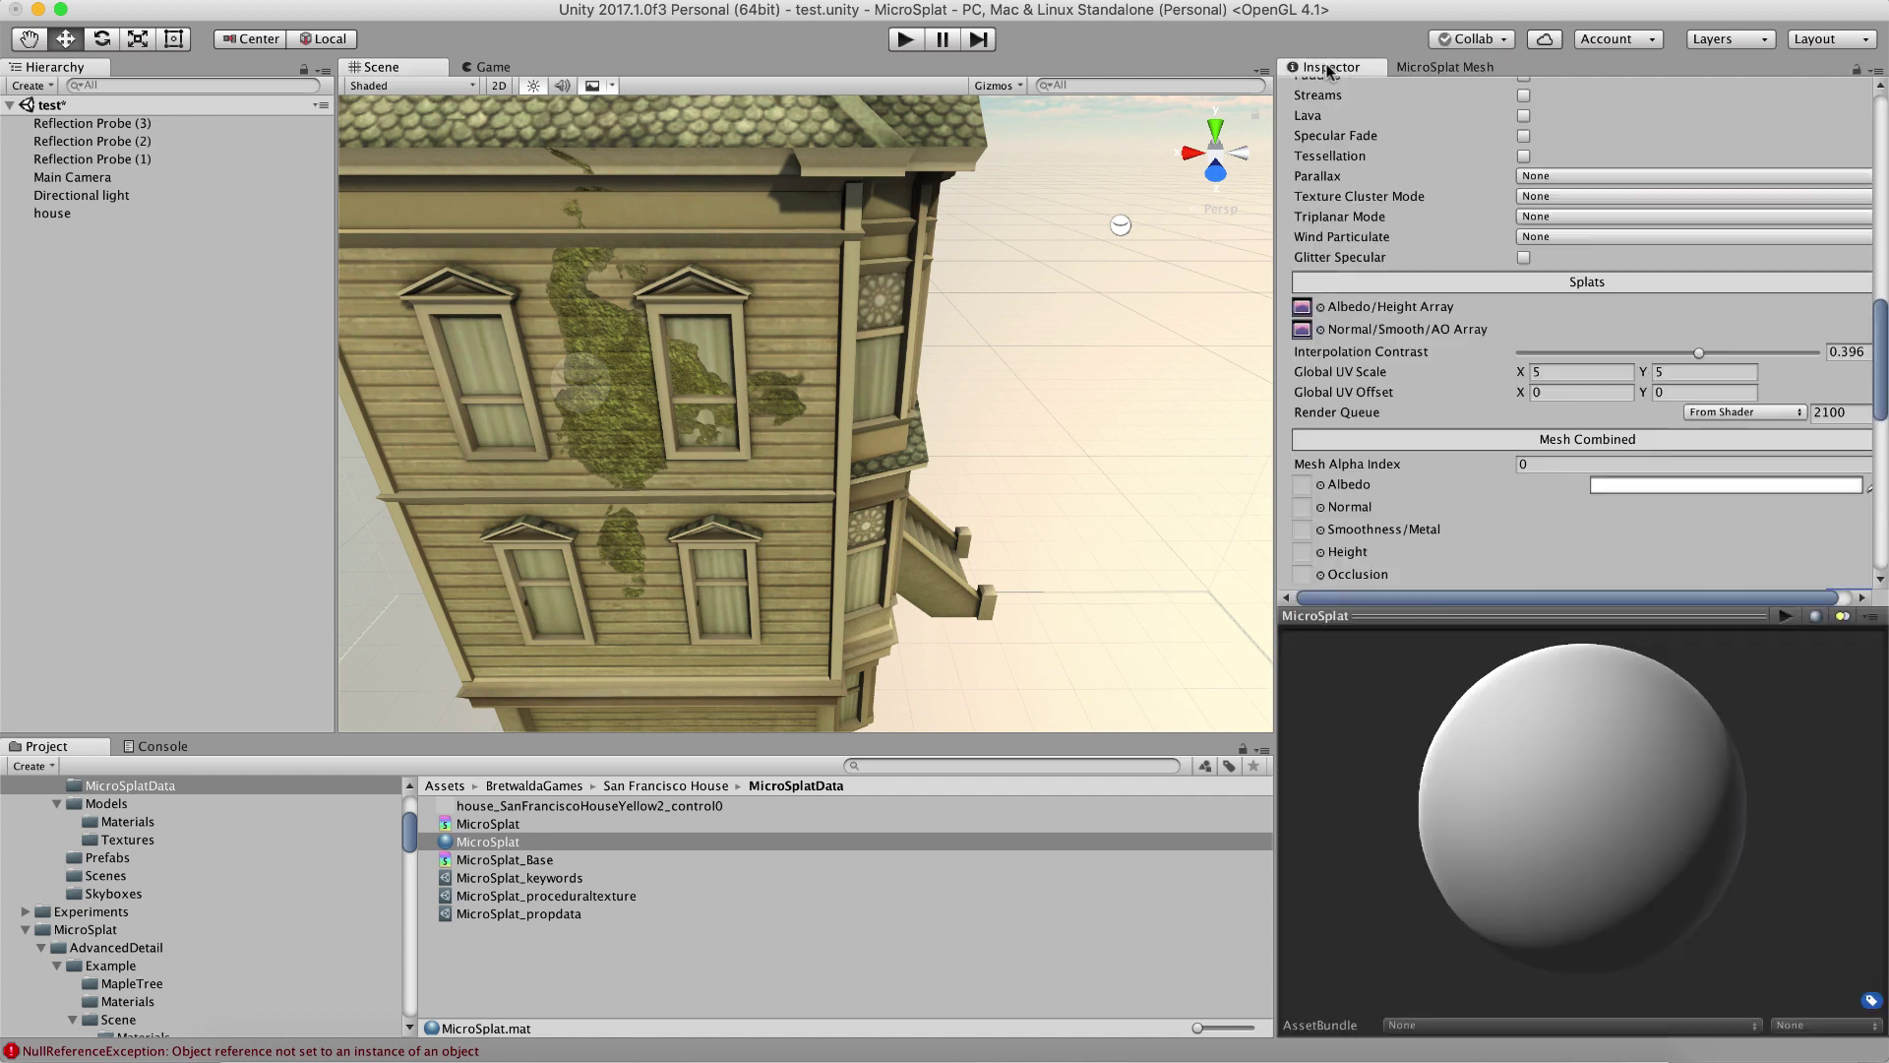
{"action": "left_click", "coordinate": [52, 214]}
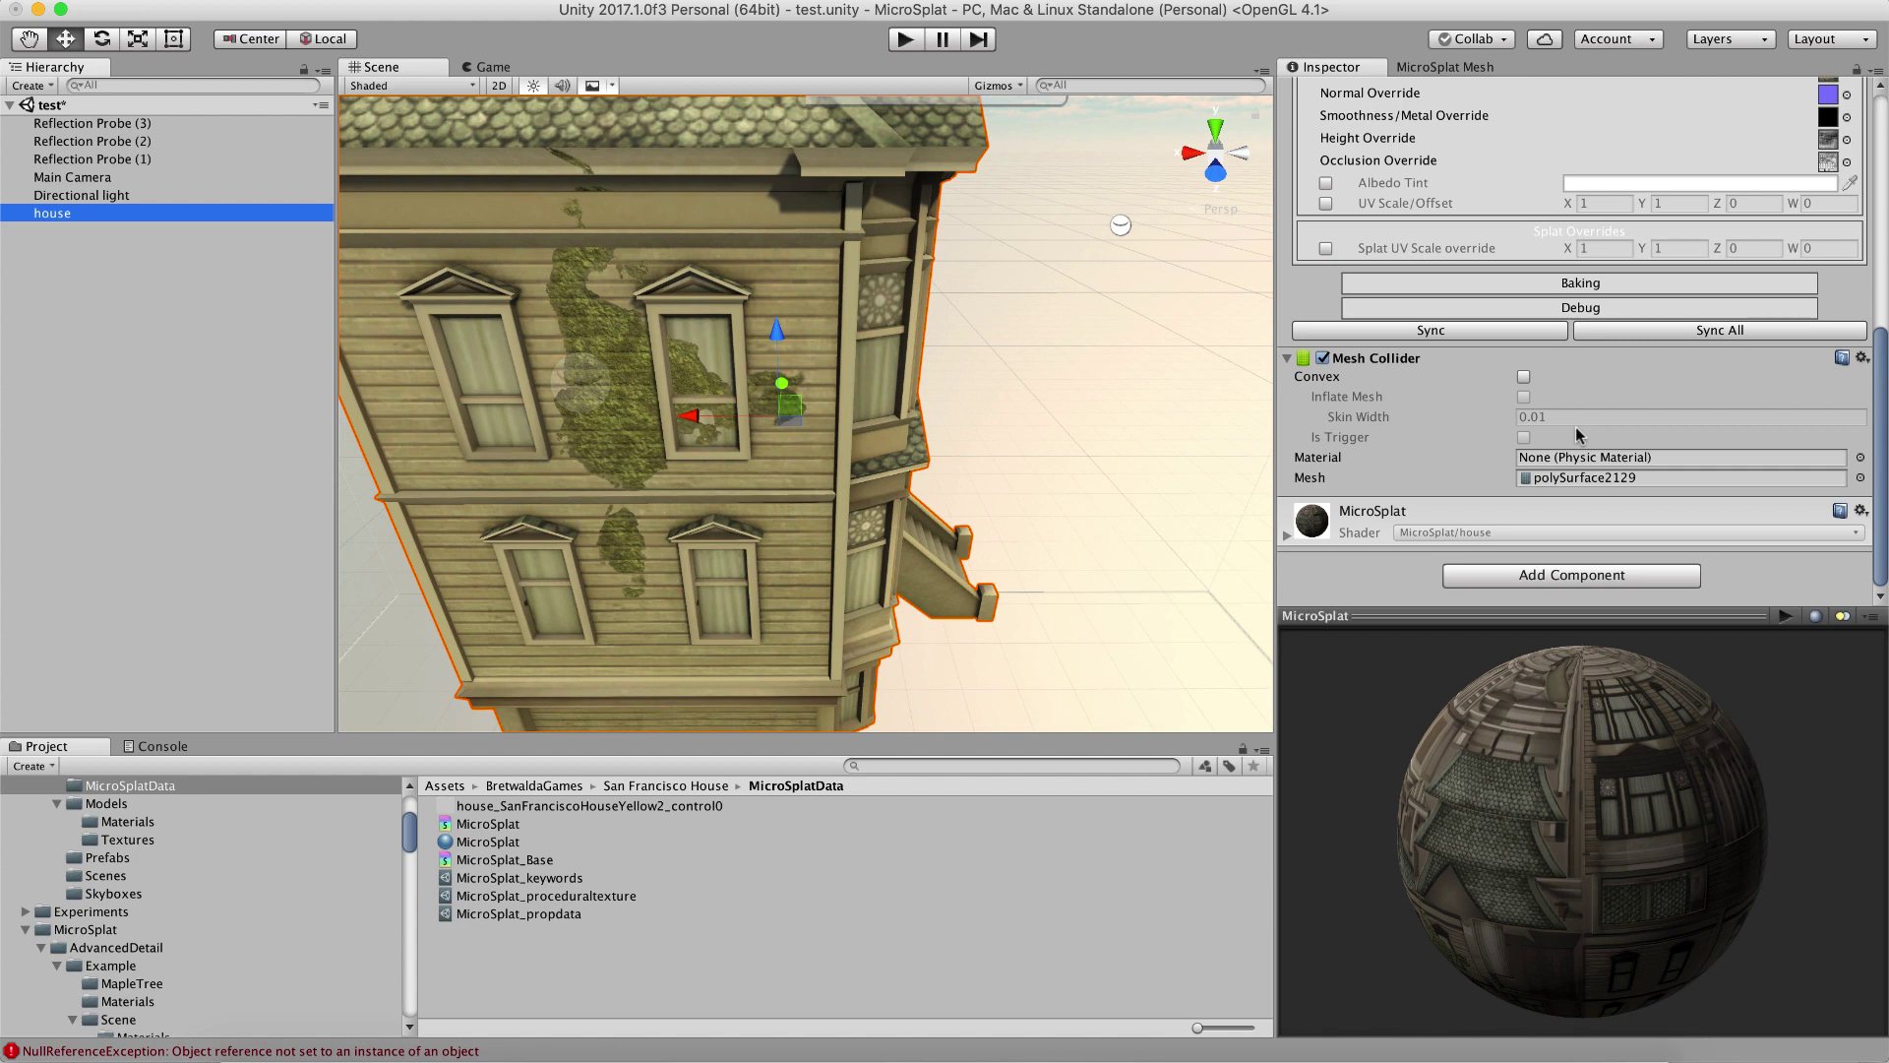
{"action": "scroll", "coordinate": [1575, 427], "scroll_direction": "up", "scroll_amount": 10}
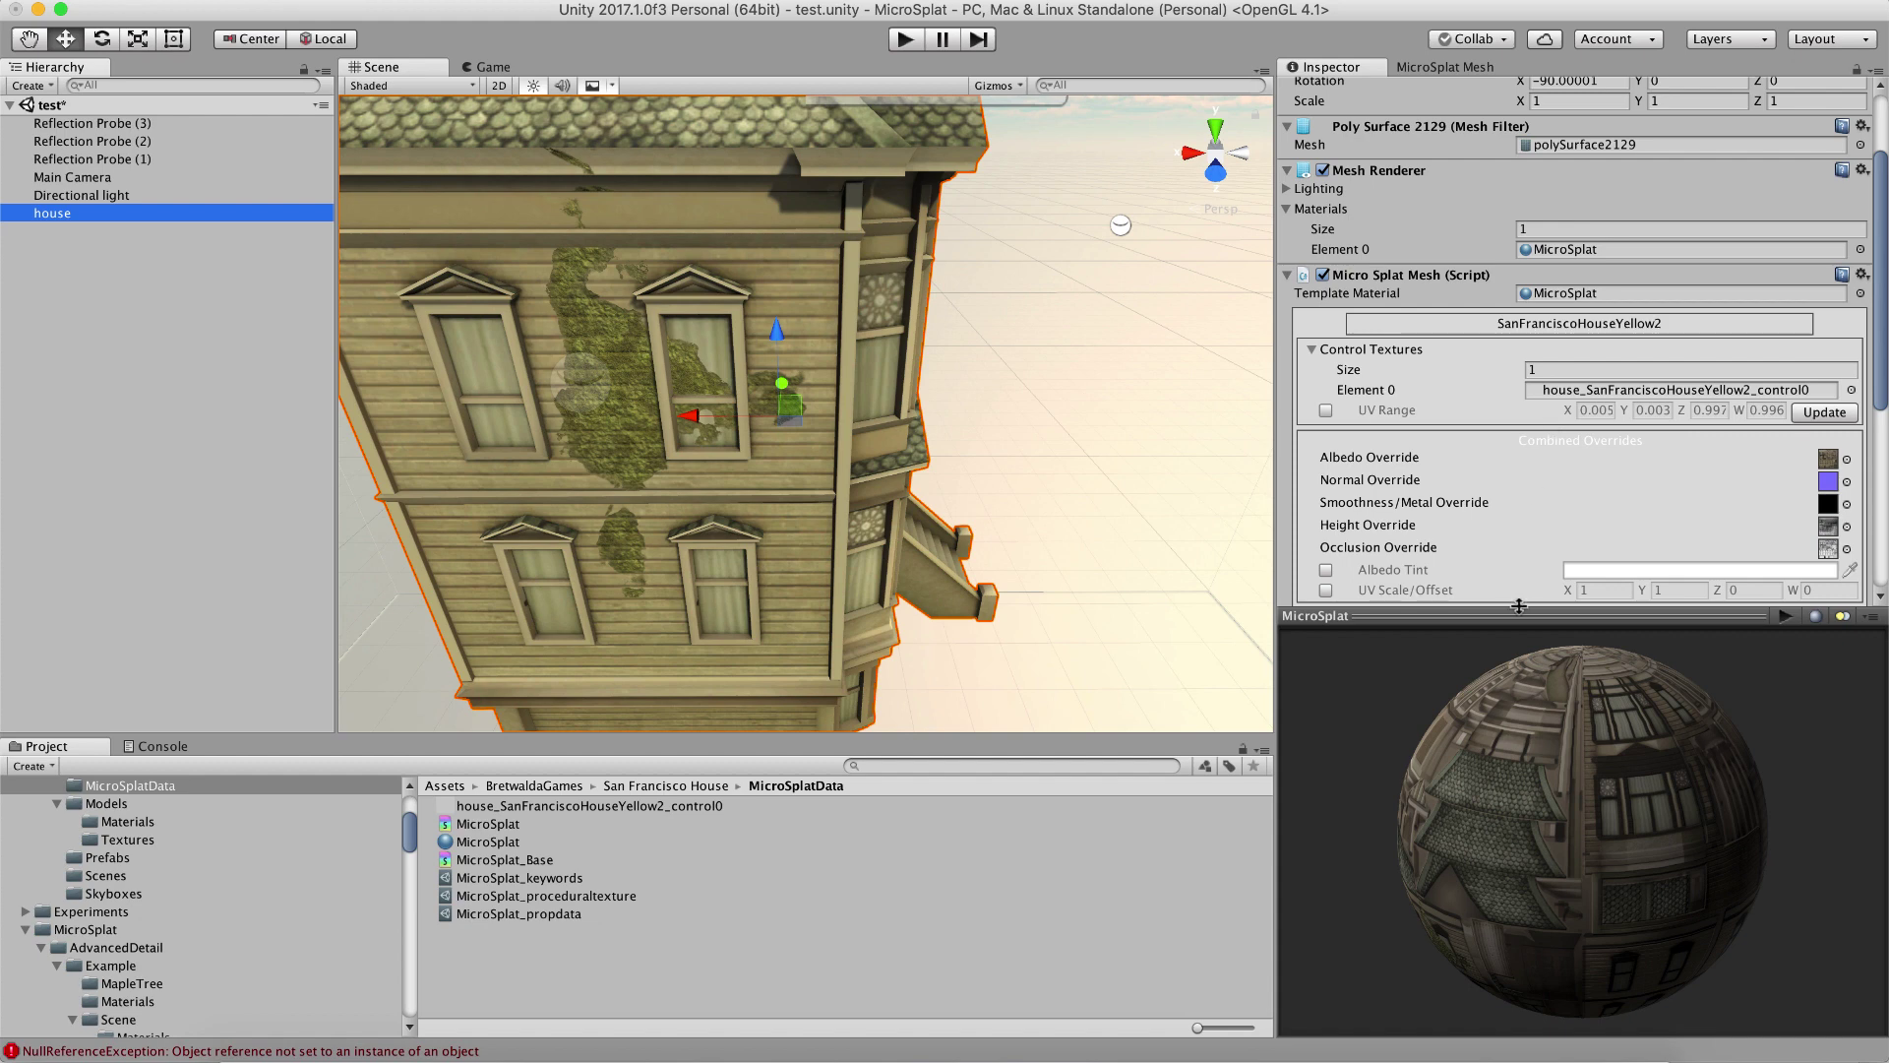
{"action": "scroll", "coordinate": [1503, 493], "scroll_direction": "down", "scroll_amount": 5}
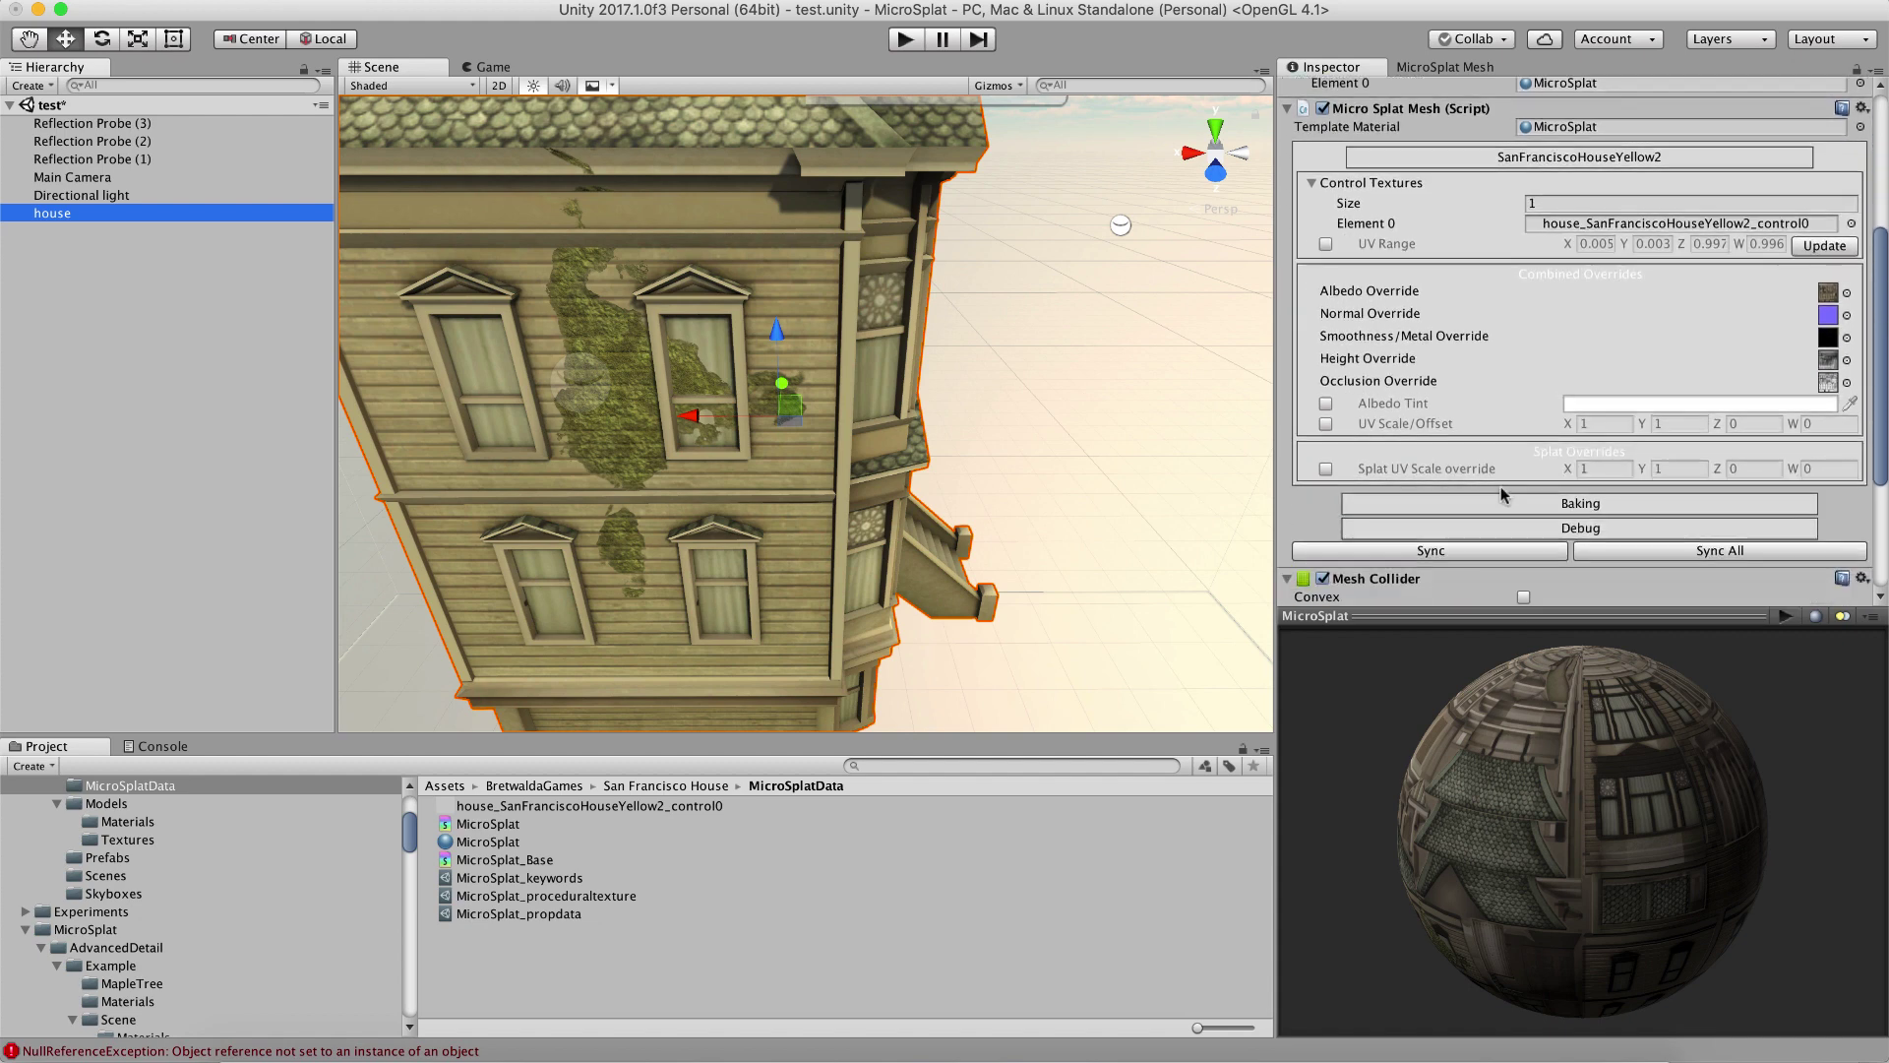
{"action": "scroll", "coordinate": [1503, 494], "scroll_direction": "down", "scroll_amount": 1}
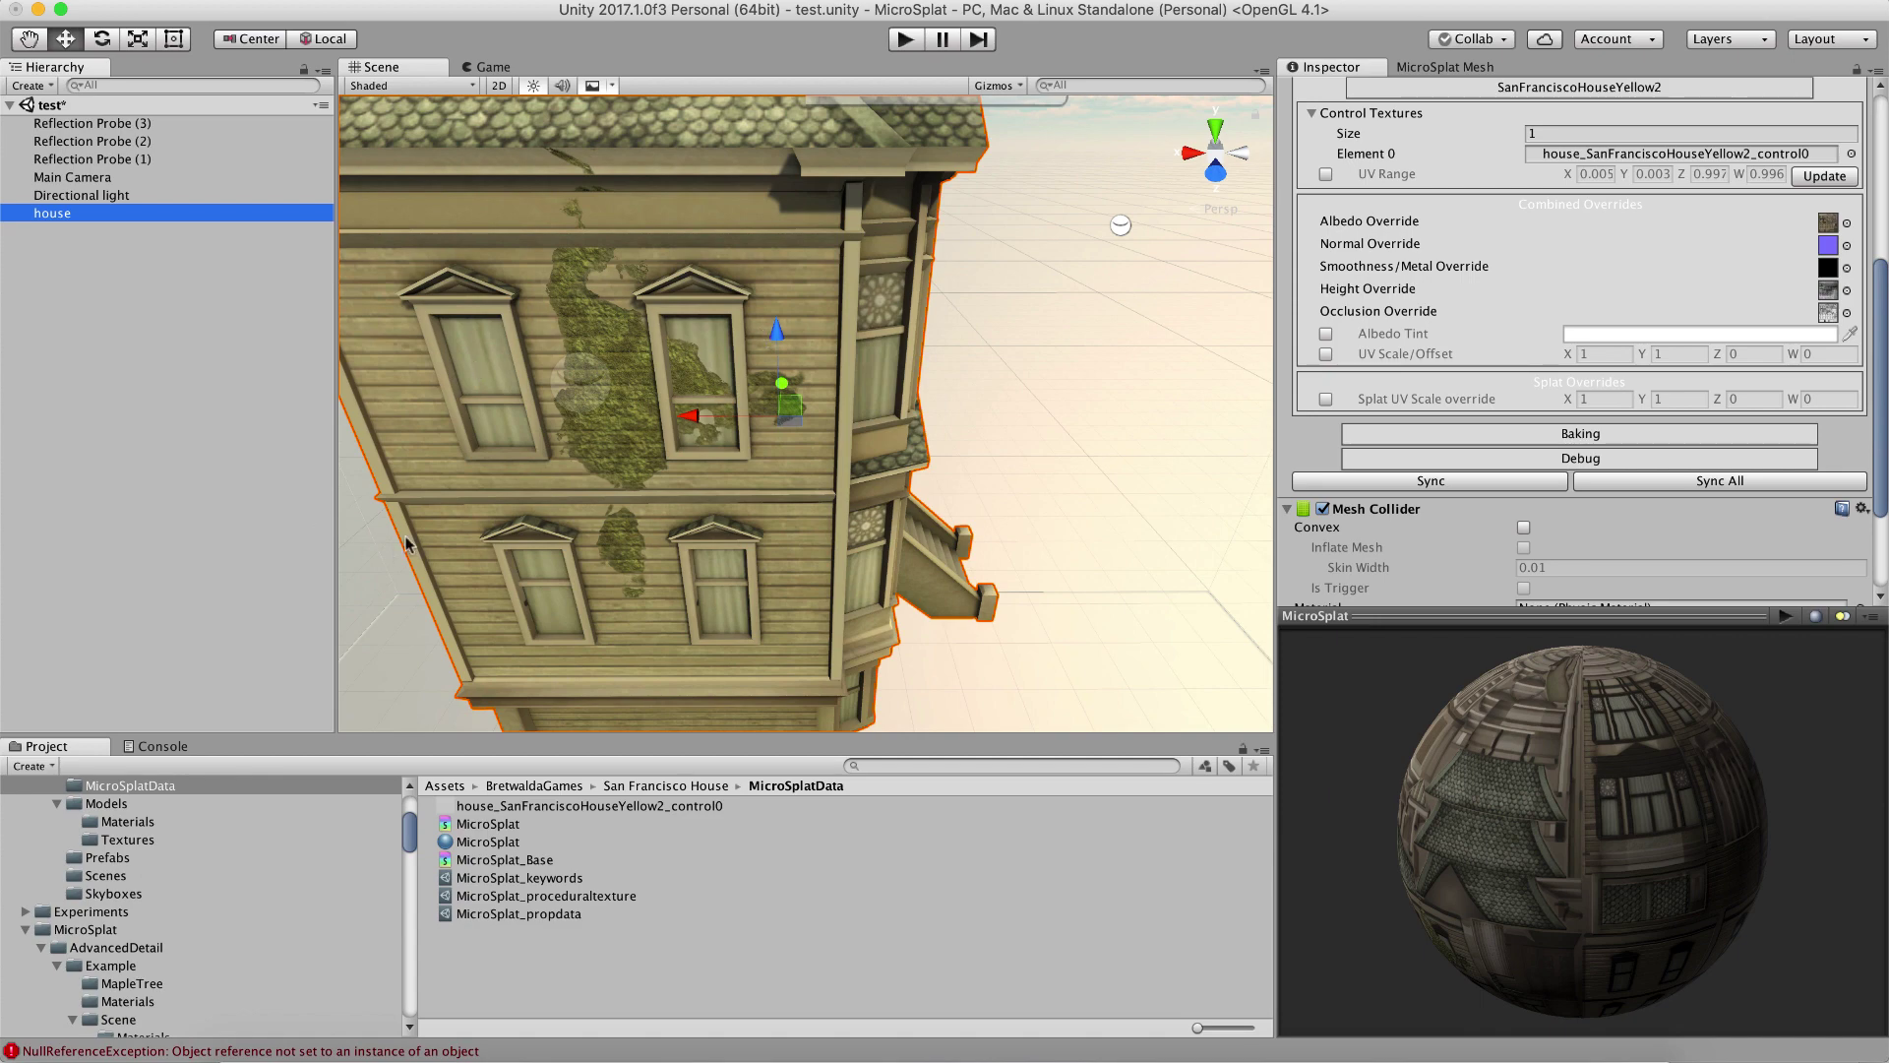
{"action": "left_click_drag", "start_coordinate": [605, 433], "coordinate": [865, 439], "text": "alt"}
{"action": "left_click", "coordinate": [862, 445]}
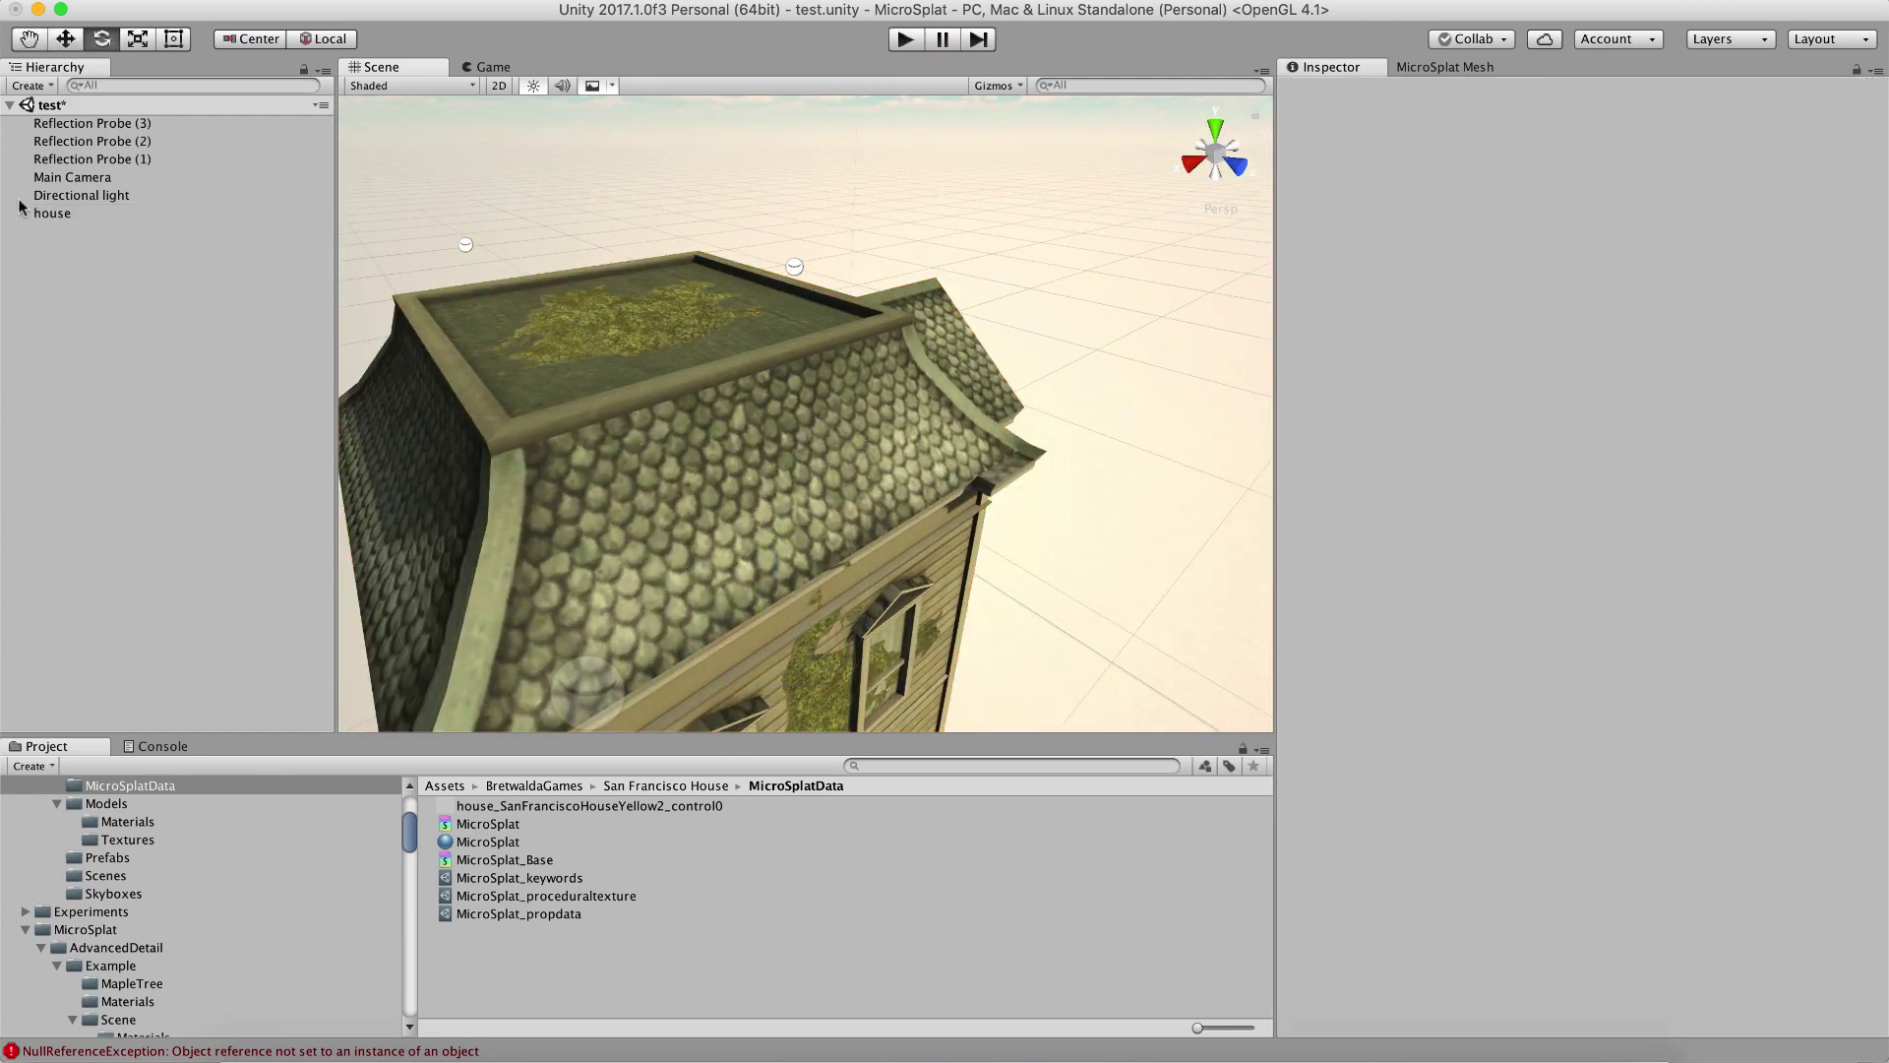
- Choose the 04_smudge brush for the house with brush rotation back at 0
{"action": "left_click", "coordinate": [44, 217]}
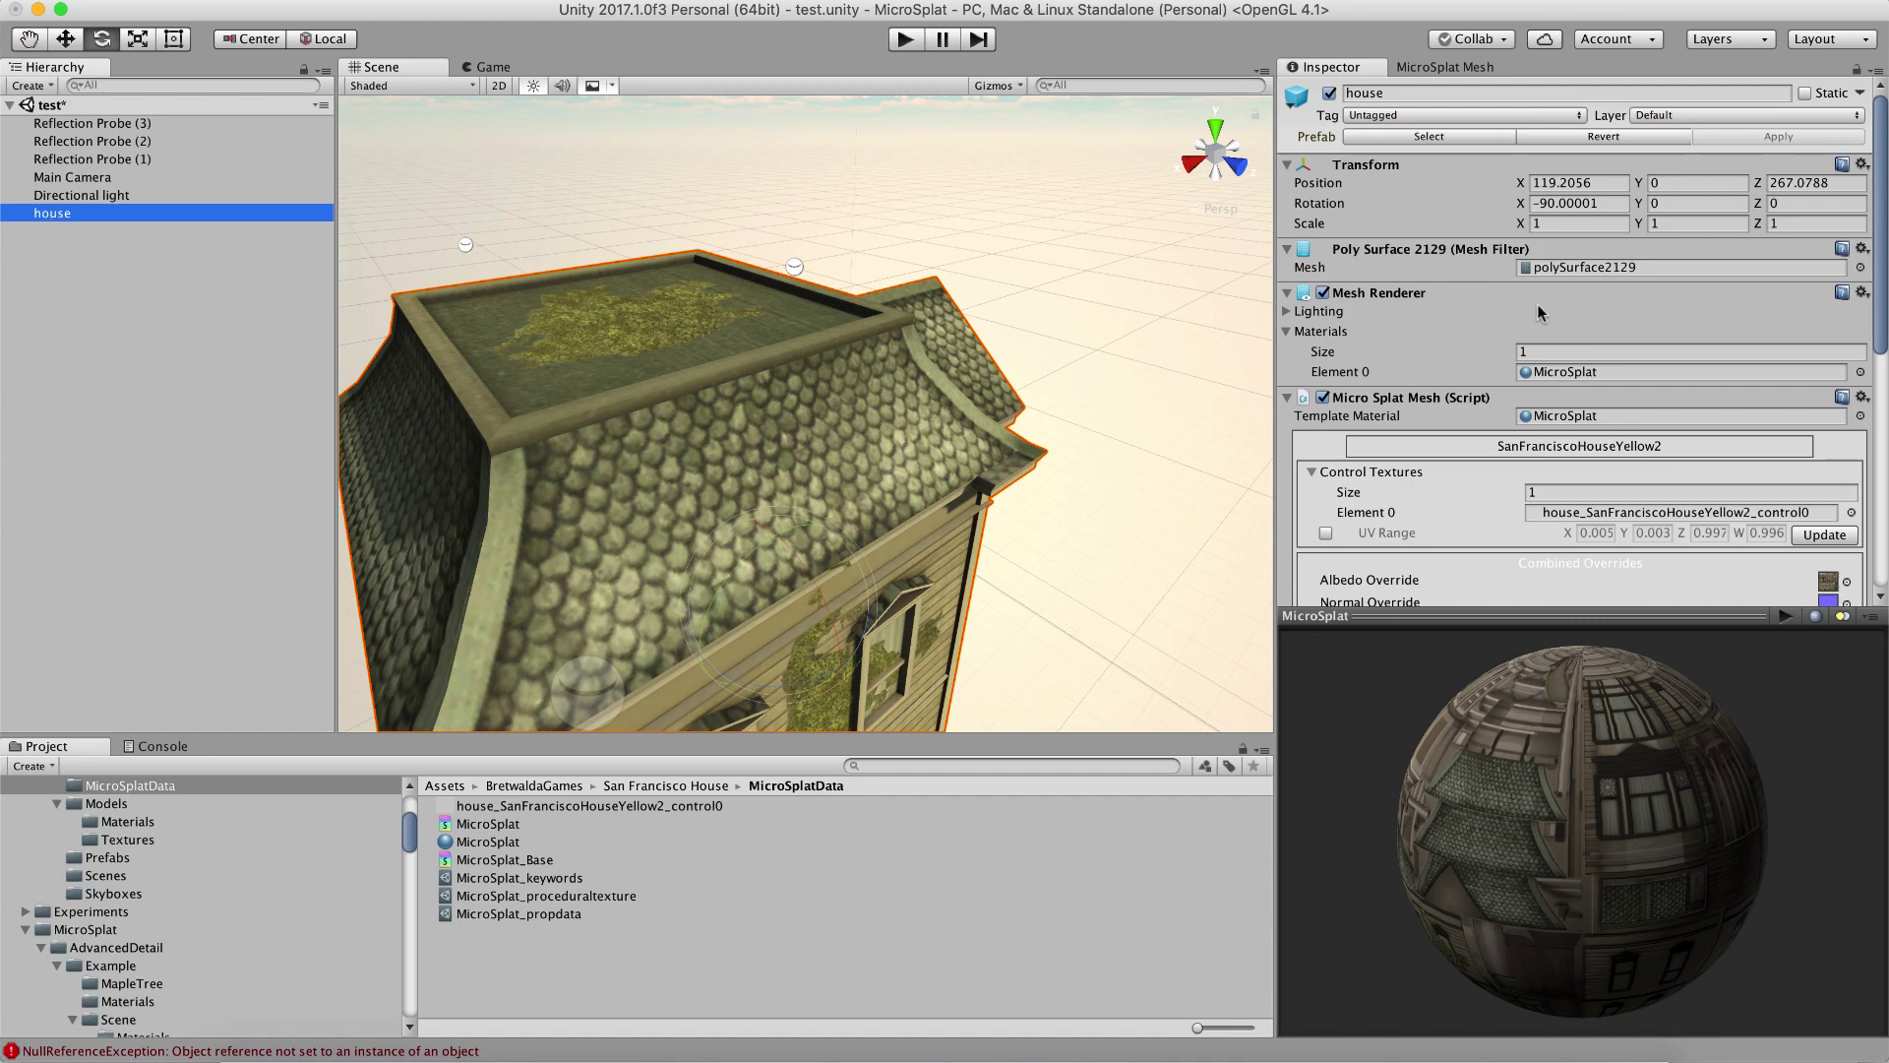
{"action": "left_click", "coordinate": [1414, 69]}
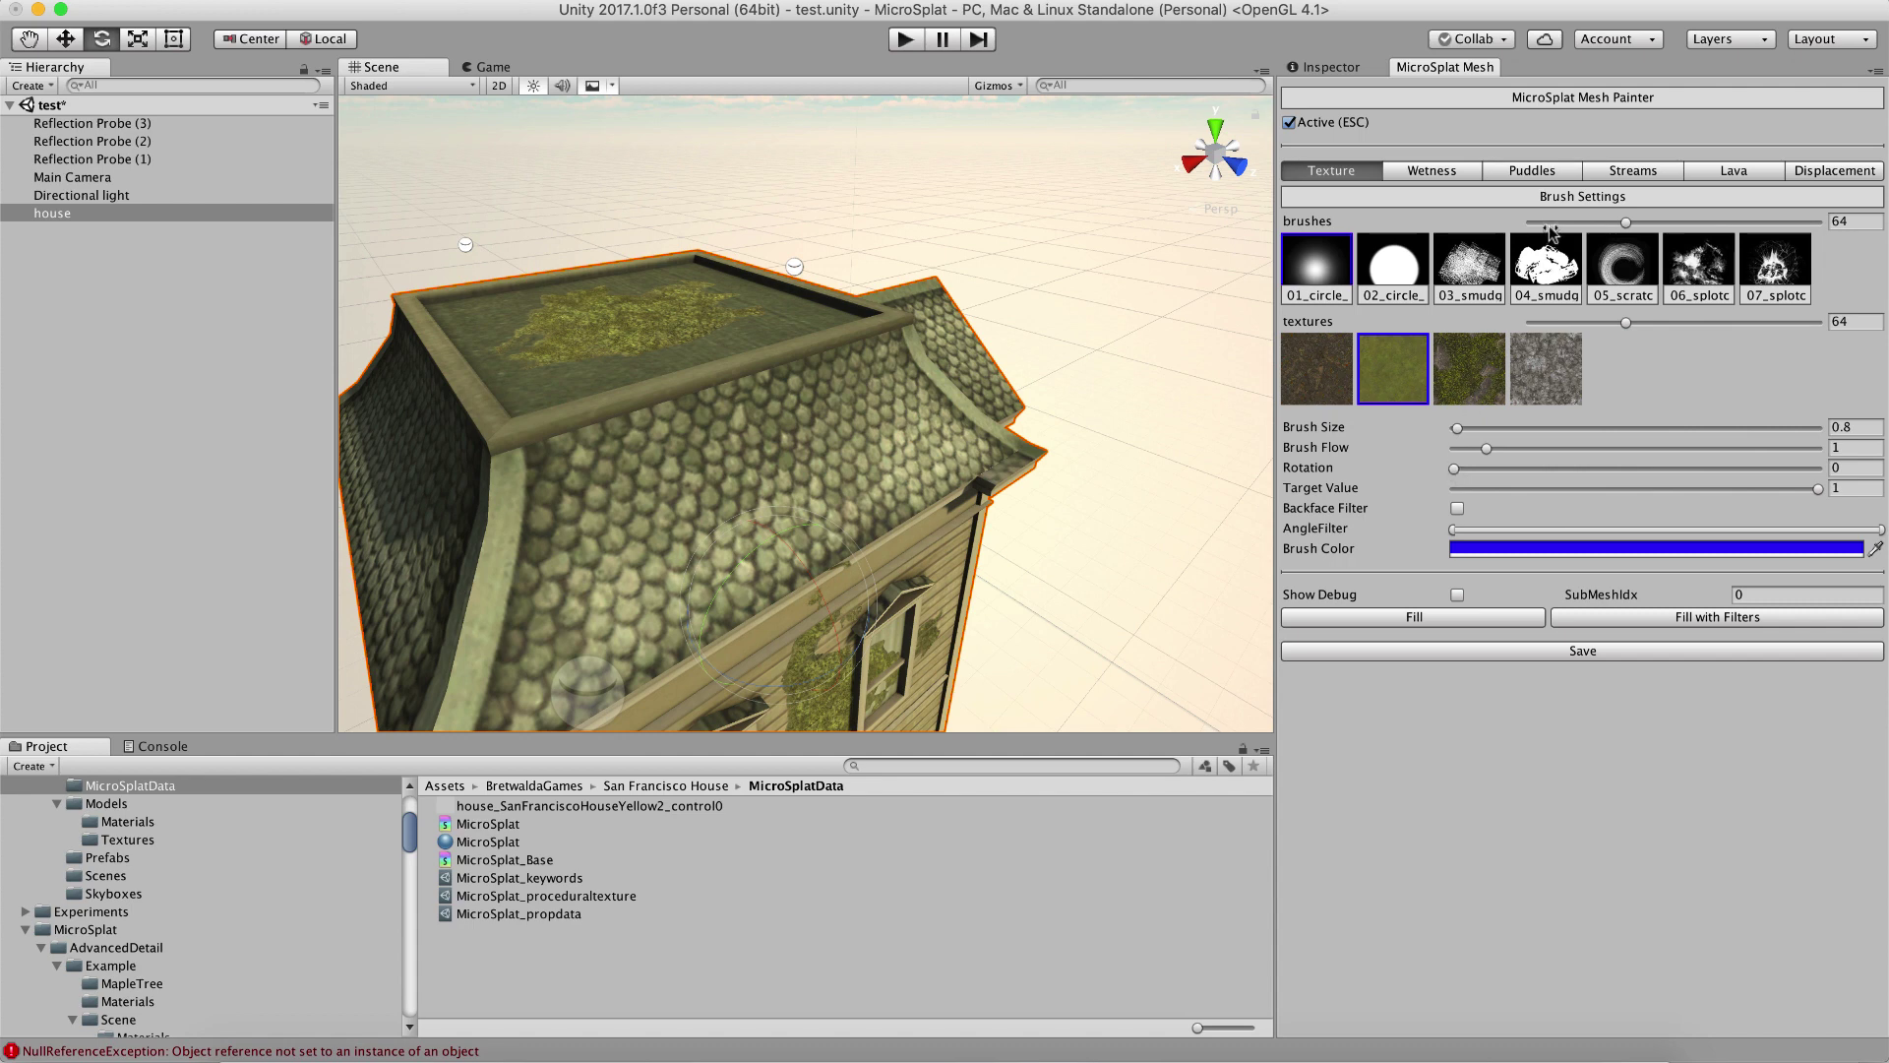
{"action": "left_click", "coordinate": [1546, 263]}
{"action": "left_click_drag", "start_coordinate": [1456, 470], "coordinate": [1554, 471]}
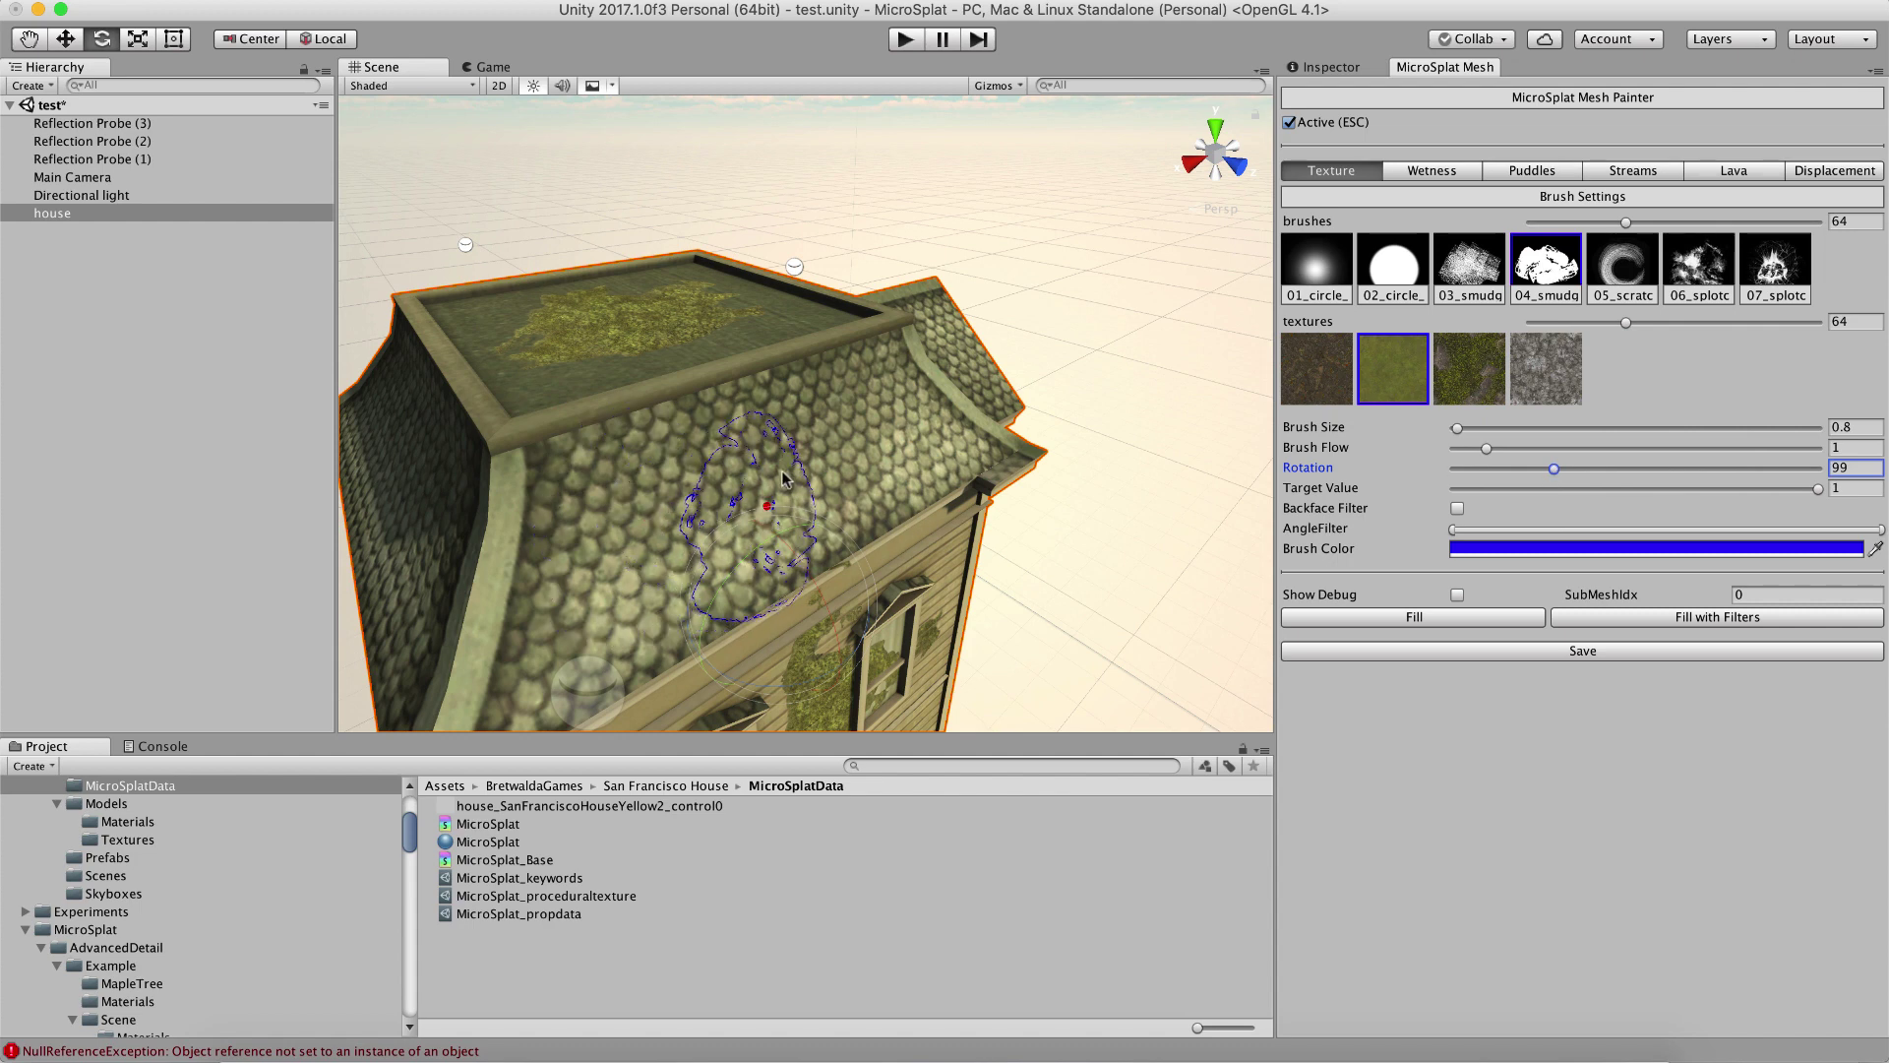
{"action": "left_click_drag", "start_coordinate": [1554, 470], "coordinate": [1434, 470]}
{"action": "left_click_drag", "start_coordinate": [837, 461], "coordinate": [634, 422], "text": "alt"}
- Zoom in on the house's upper floor and flat roof
{"action": "scroll", "coordinate": [634, 422], "scroll_direction": "up", "scroll_amount": 6, "text": "alt"}
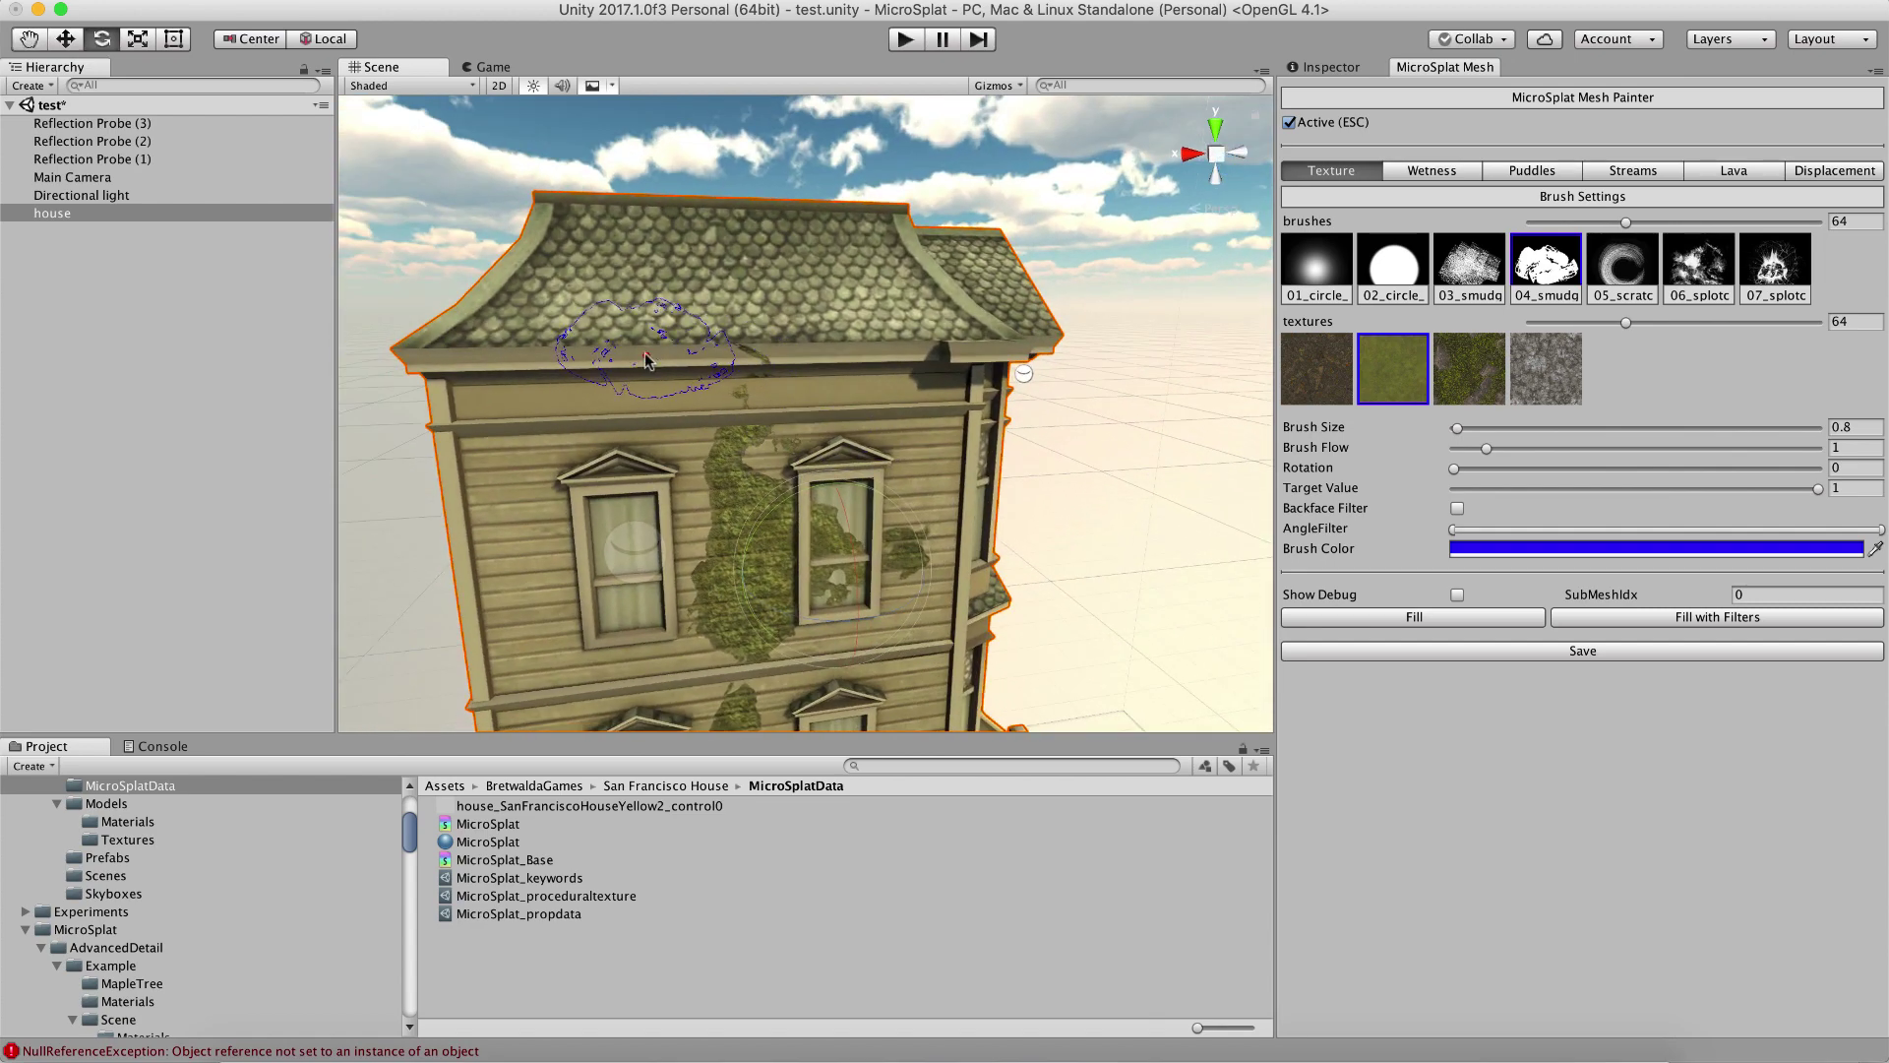